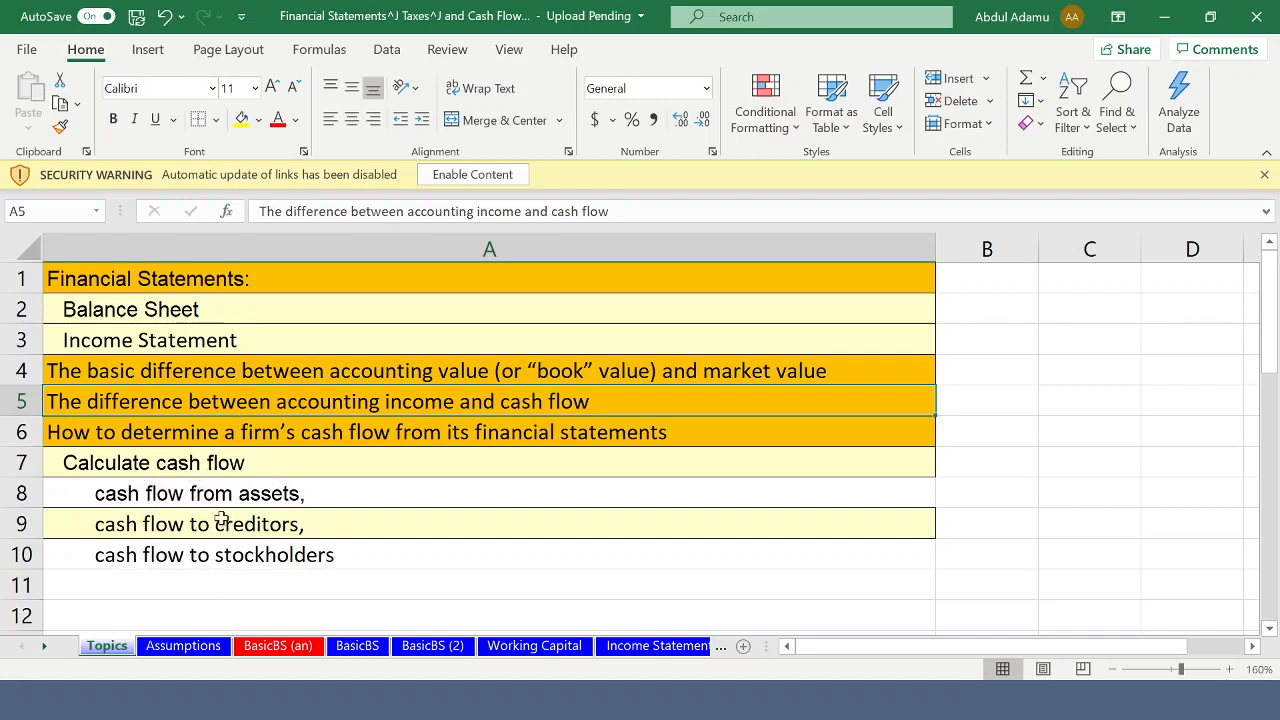
# - Open the Assumptions sheet and review its year dates, company name and shares outstanding
pyautogui.click(183, 646)
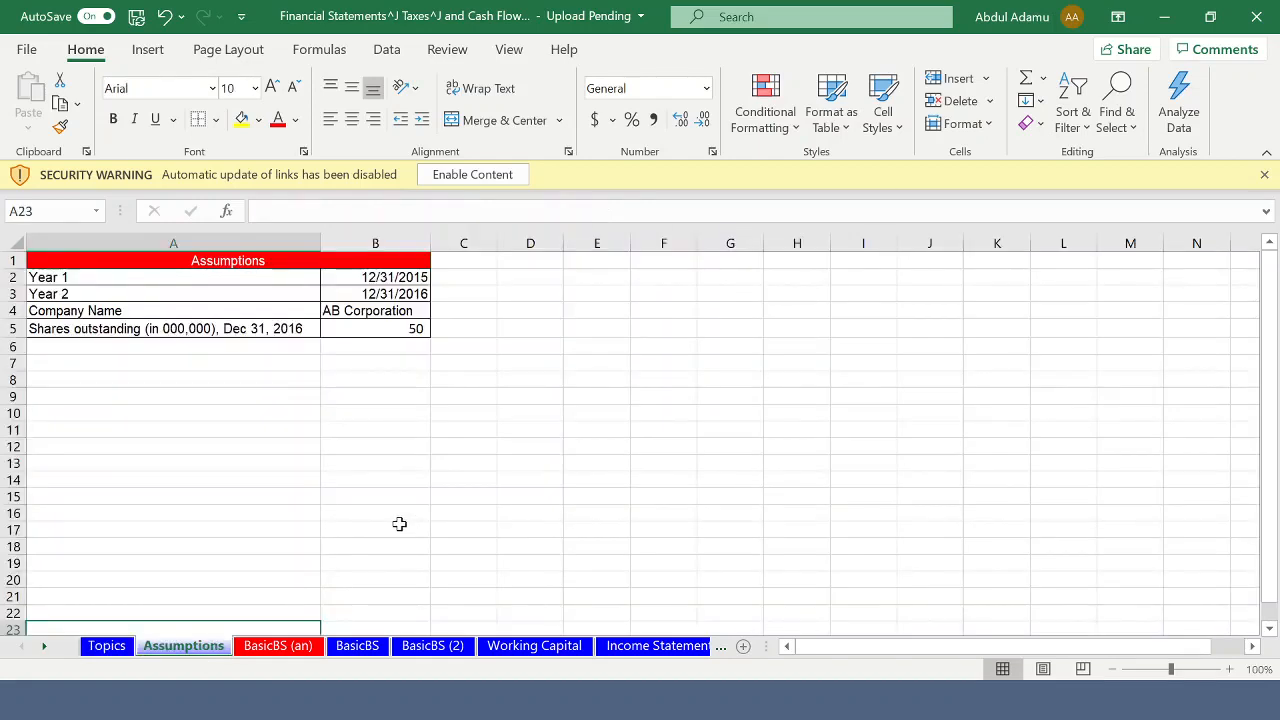
pyautogui.scroll(-3, 399, 523)
pyautogui.scroll(7, 399, 523)
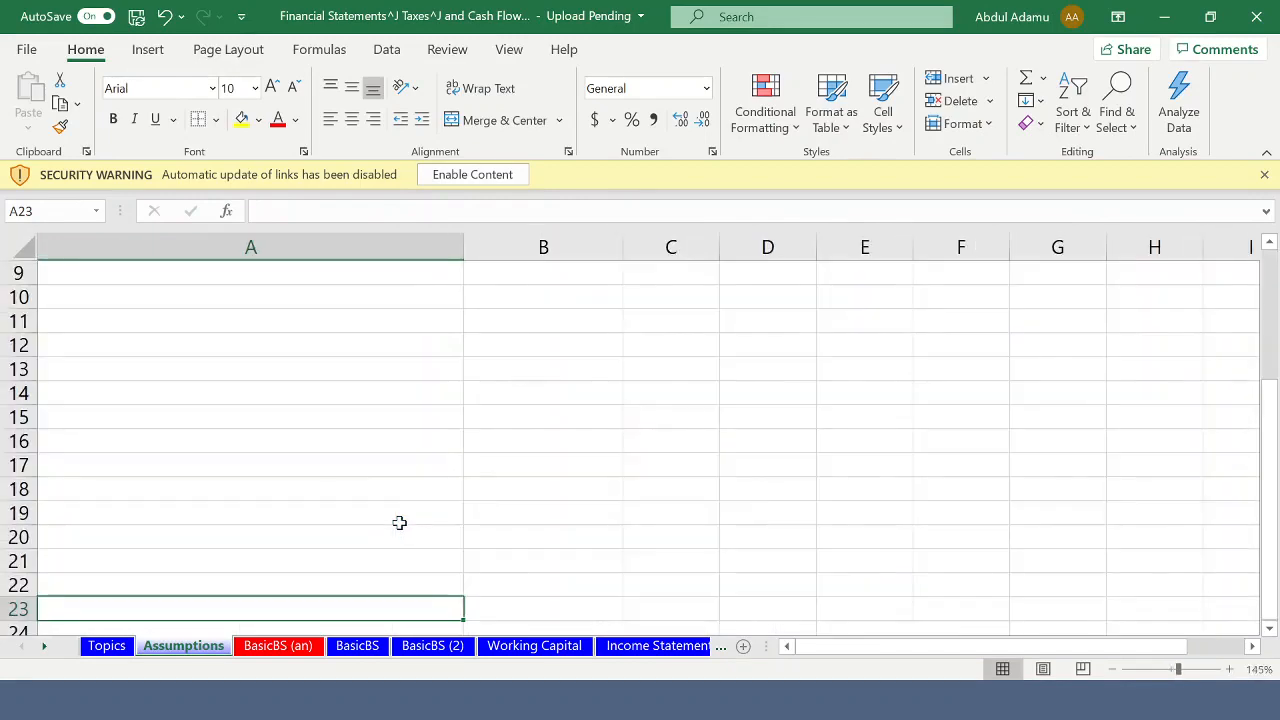
pyautogui.scroll(3, 396, 505)
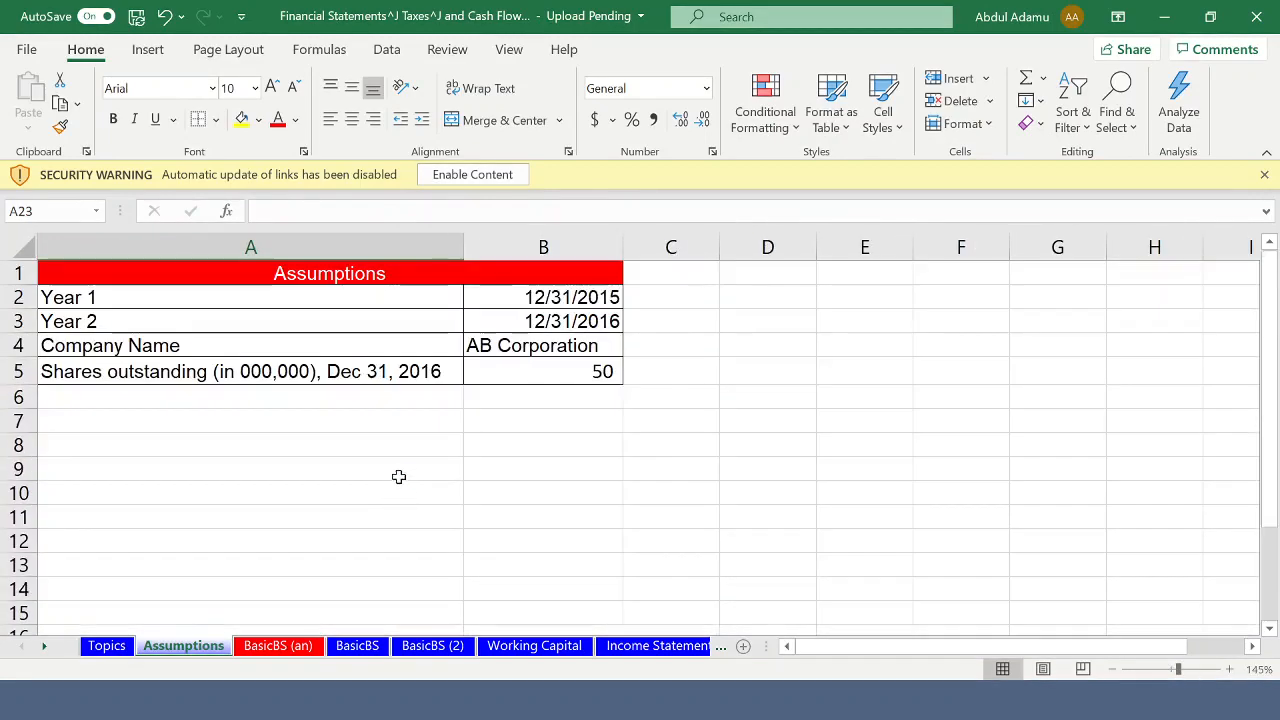
pyautogui.scroll(1, 398, 476)
pyautogui.scroll(5, 398, 476)
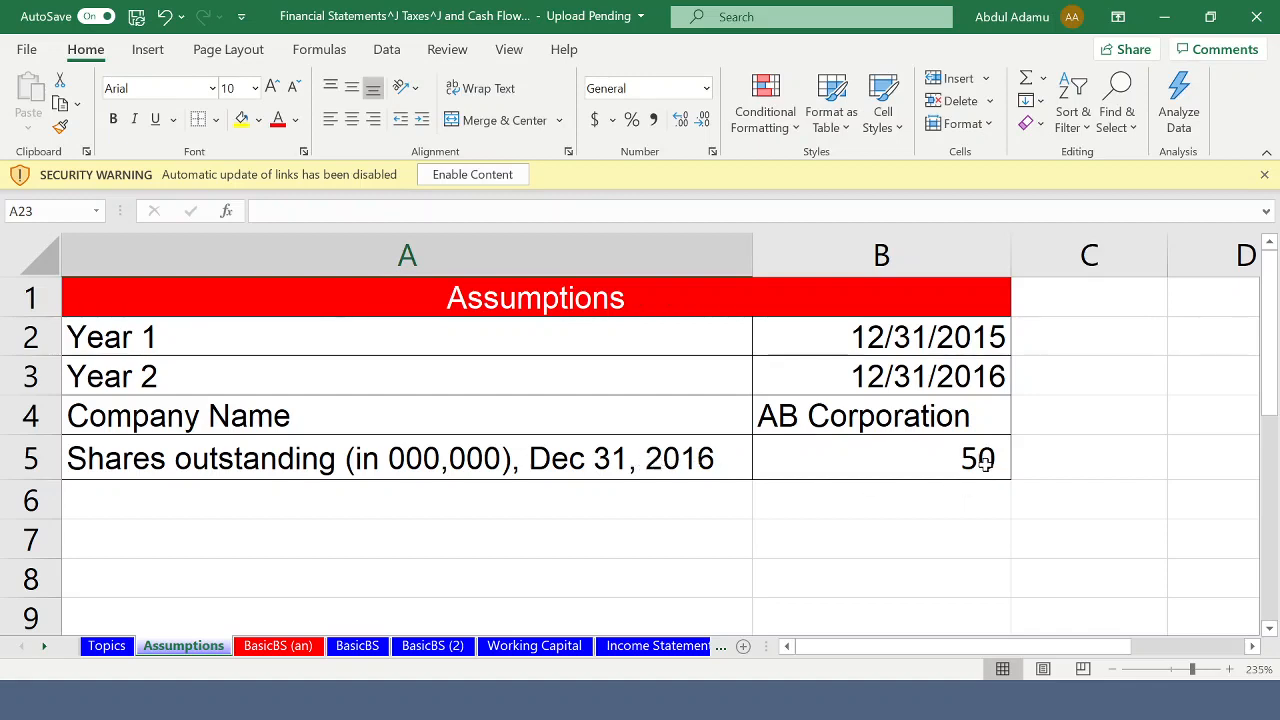
# - Open the BasicBS (an) sheet and review its assumptions, the items to solve for and the net working capital definition
pyautogui.click(280, 646)
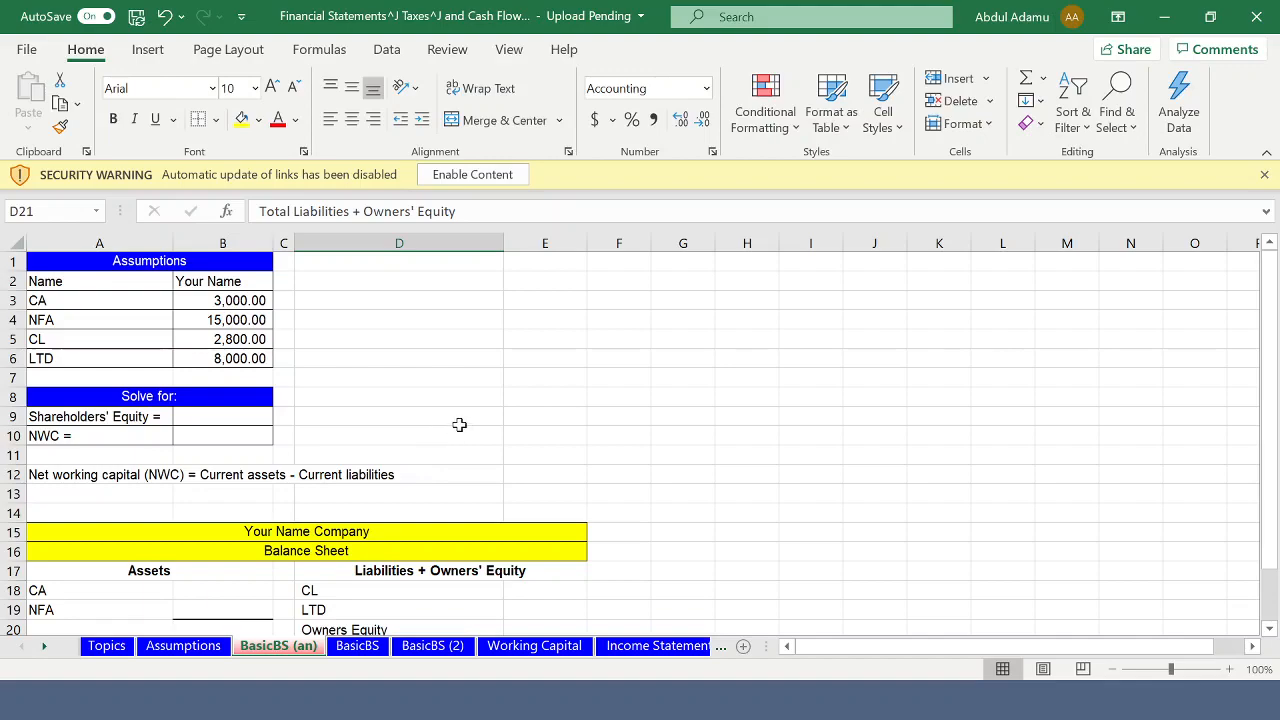
pyautogui.keyDown('ctrl'); pyautogui.scroll(4, 459, 425); pyautogui.keyUp('ctrl')
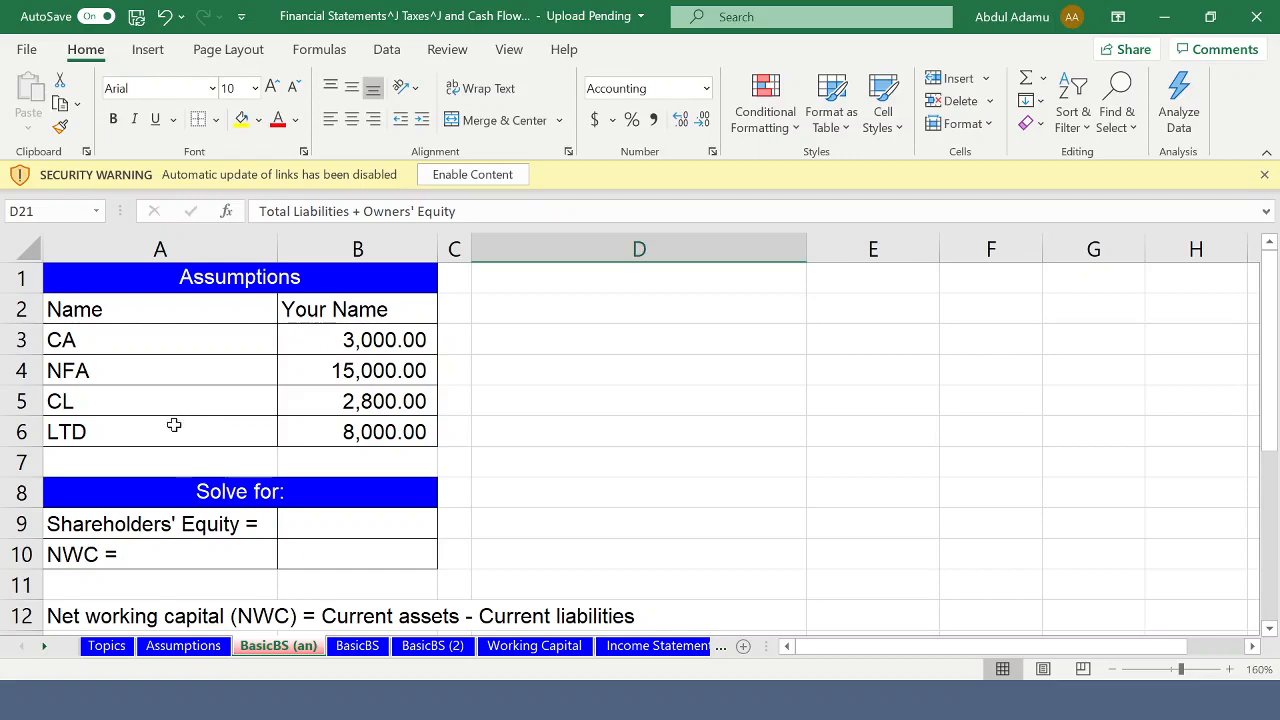
pyautogui.scroll(-1, 224, 500)
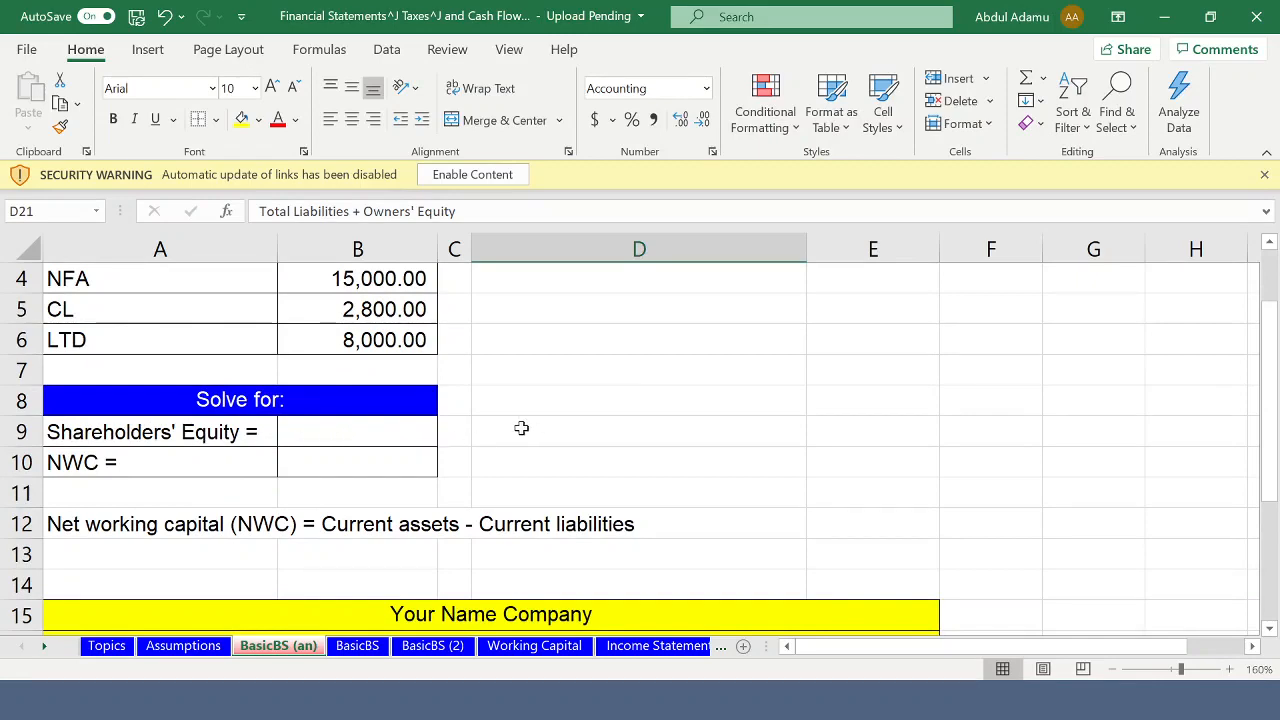
pyautogui.scroll(1, 524, 423)
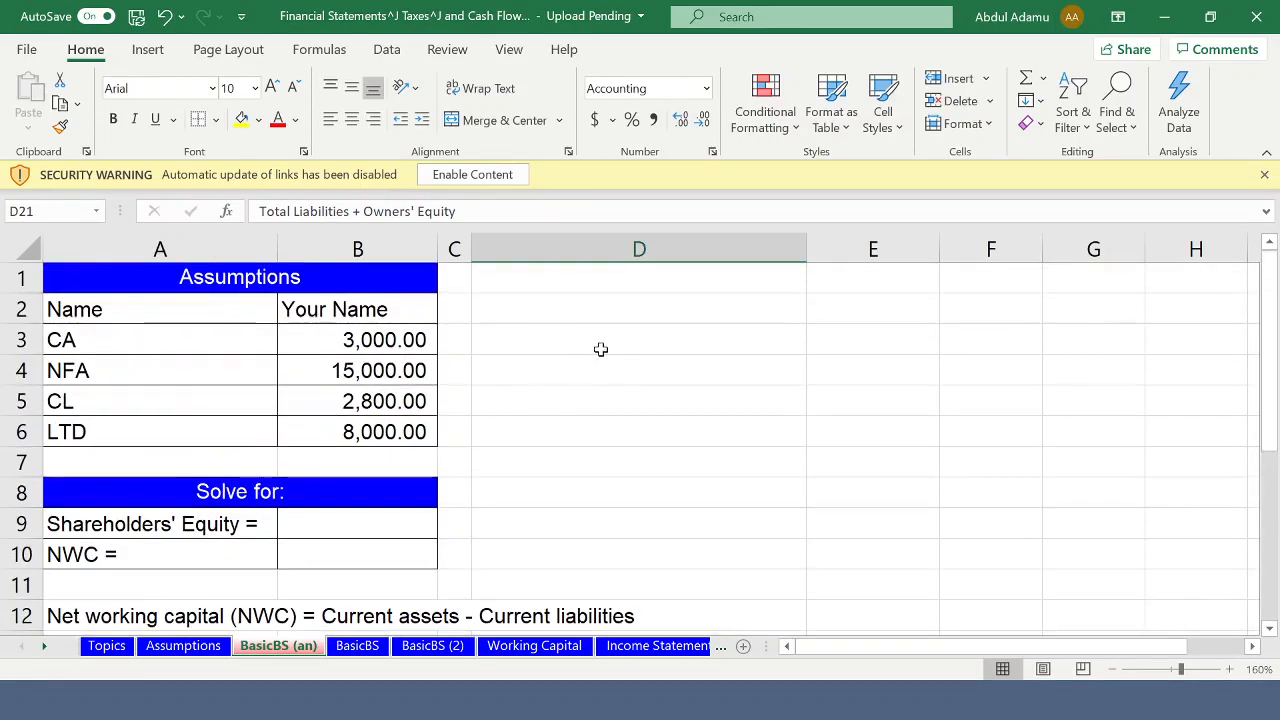
# - Write the accounting identity "A = L + E" in cell D3, beside the assumptions table
pyautogui.click(572, 340)
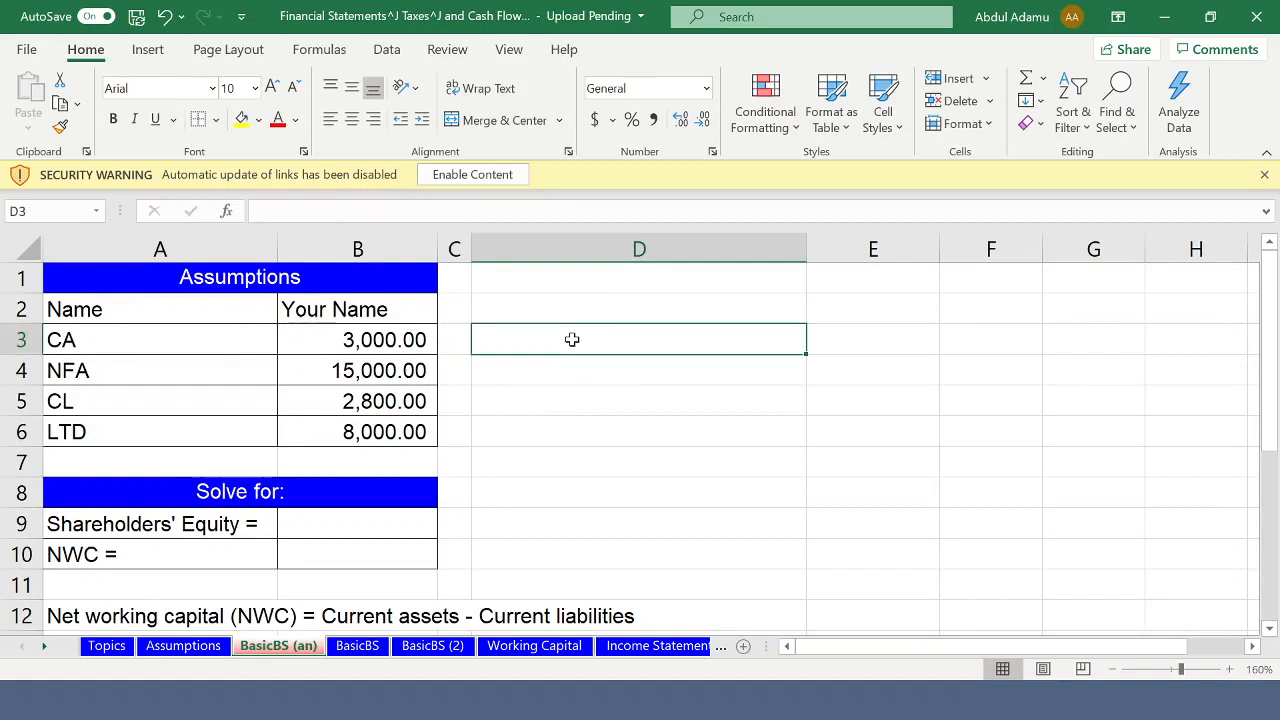
pyautogui.write('a =')
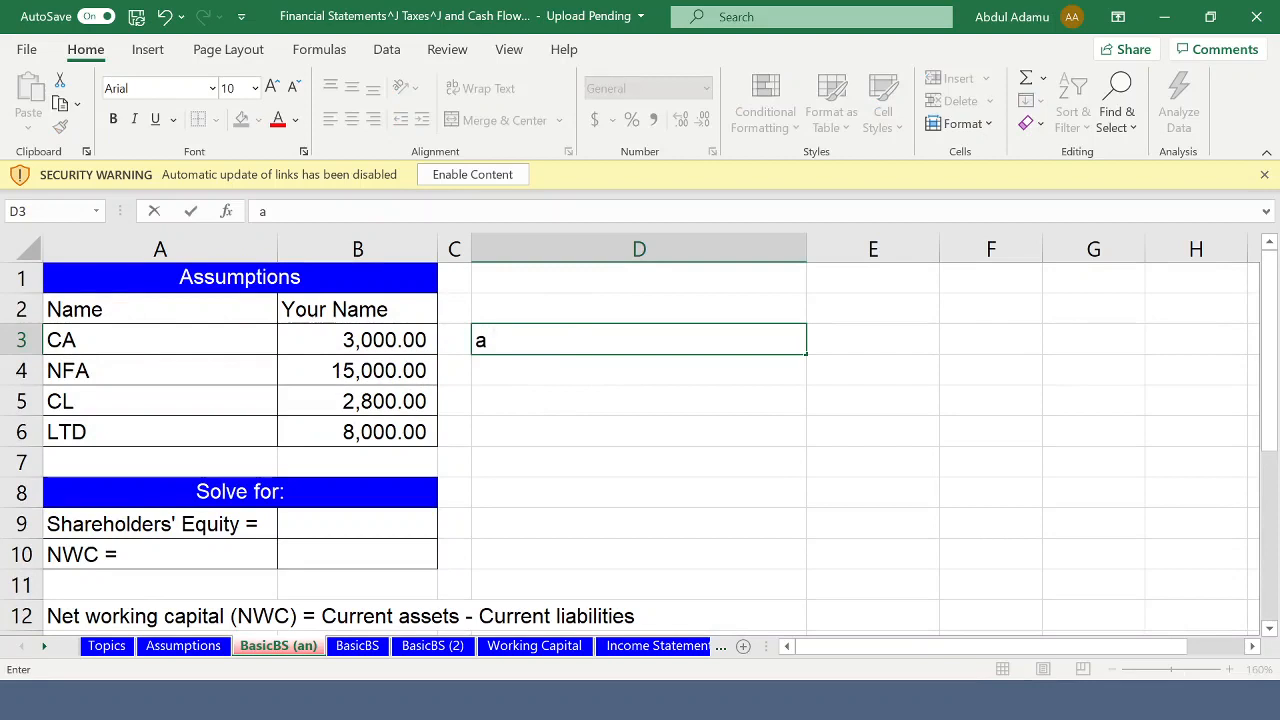
pyautogui.press('BackSpace')
pyautogui.press('BackSpace')
pyautogui.press('BackSpace')
pyautogui.write('A = L + E')
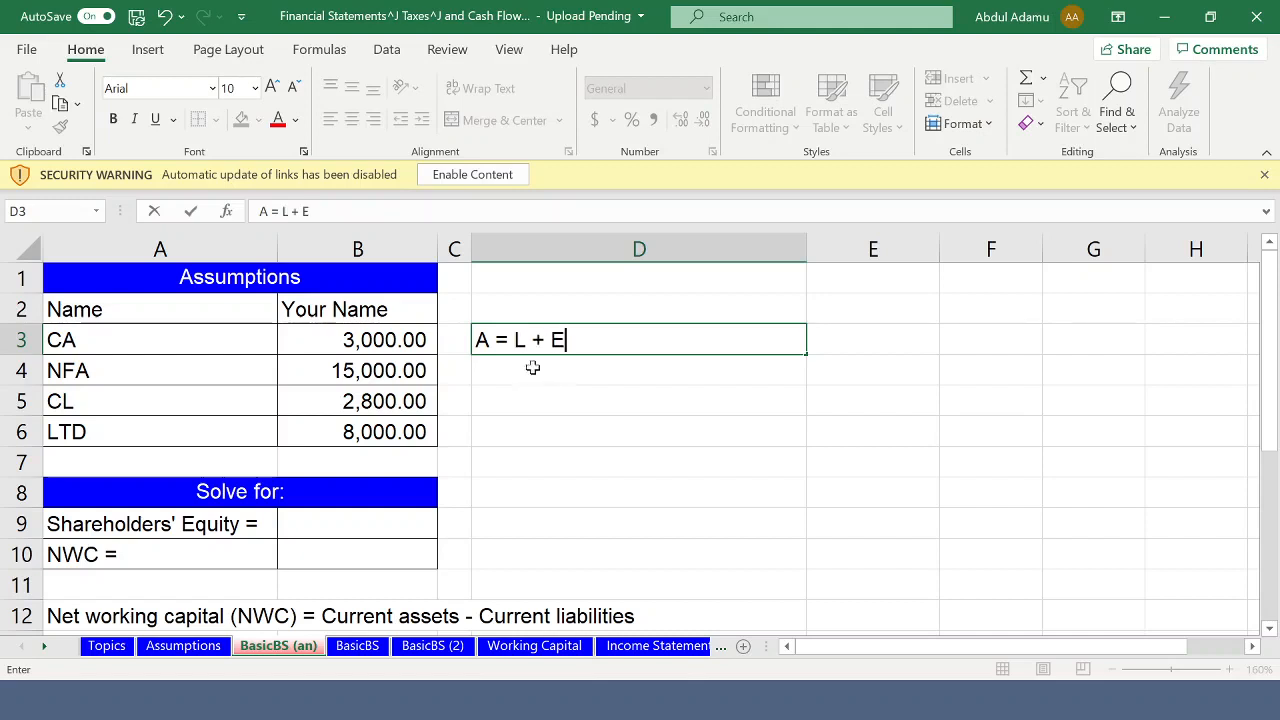
pyautogui.press('Return')
# - Write the rearranged equity equation "E = A - L" in cell D4, under the accounting identity
pyautogui.write('E')
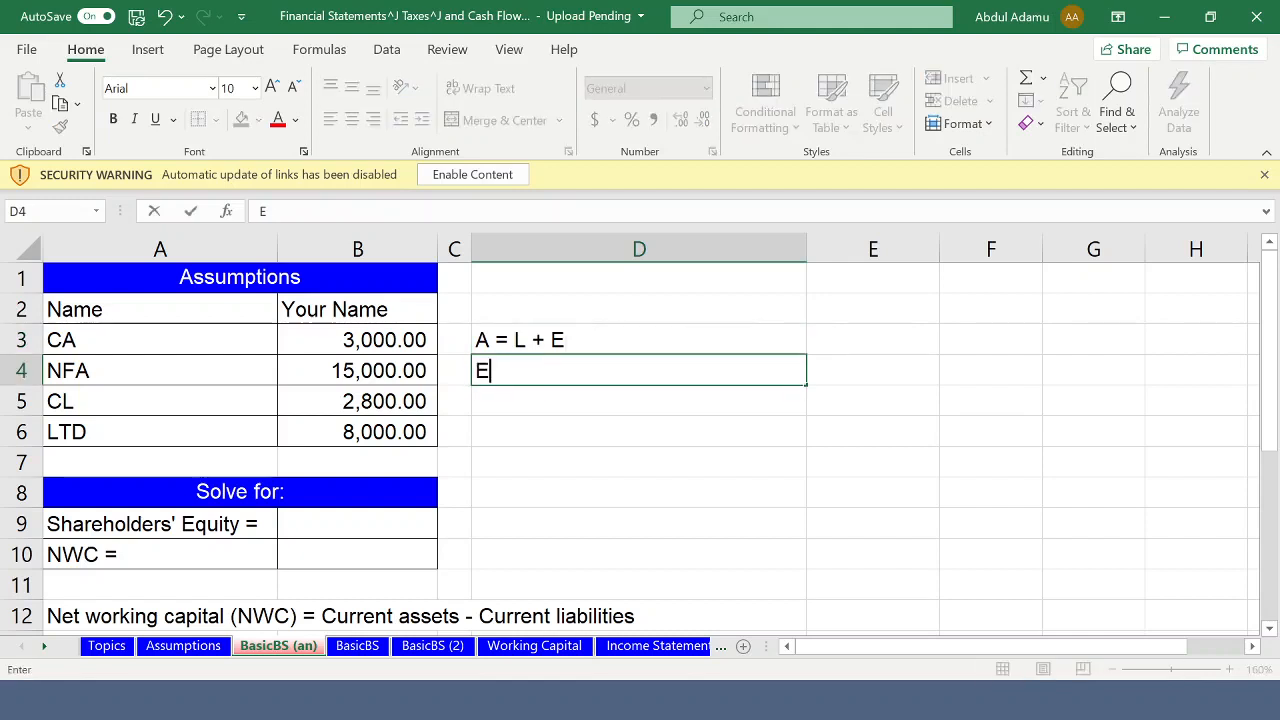
pyautogui.write(' = A - L')
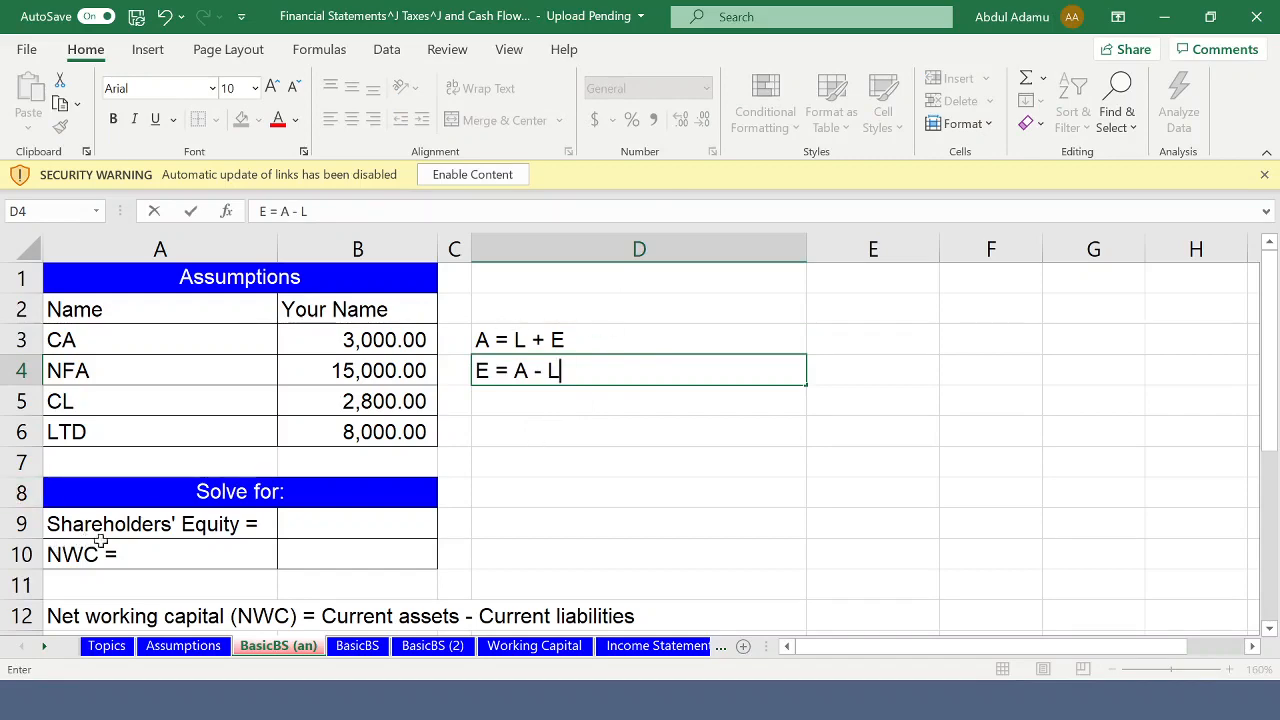
pyautogui.scroll(-1, 248, 545)
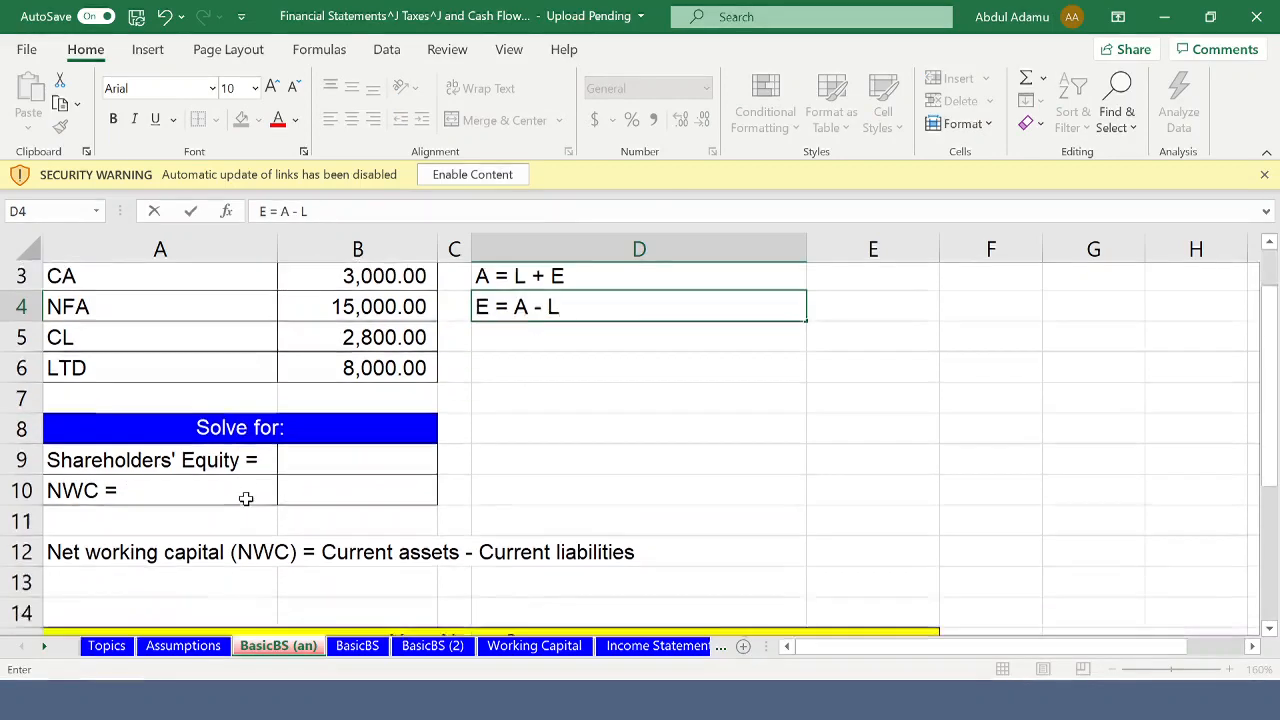
pyautogui.scroll(1, 152, 462)
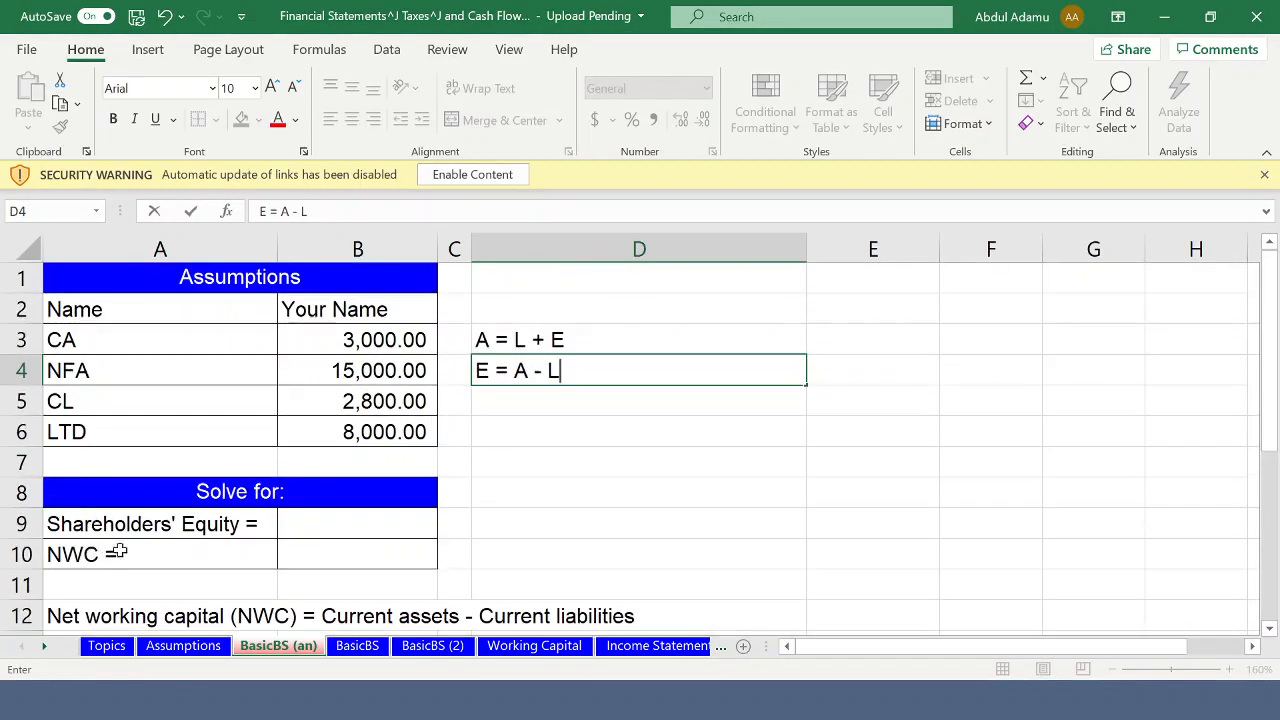
pyautogui.scroll(-1, 106, 553)
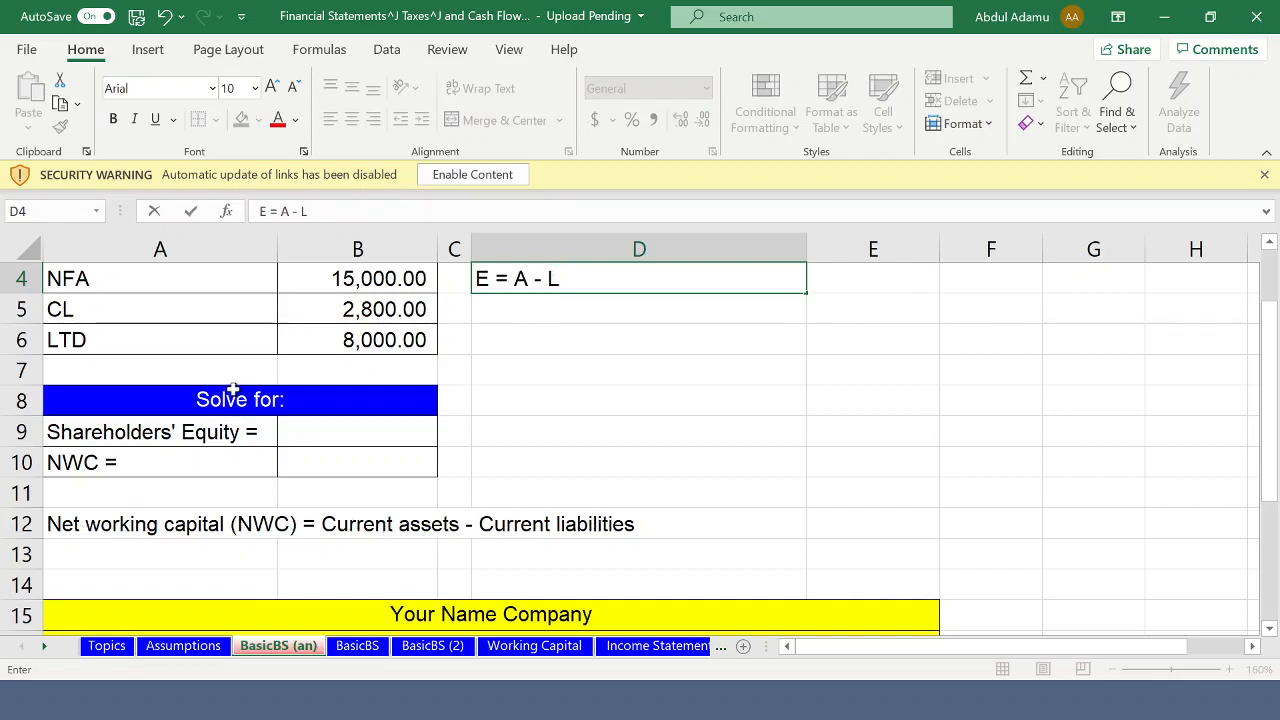
pyautogui.scroll(1, 139, 408)
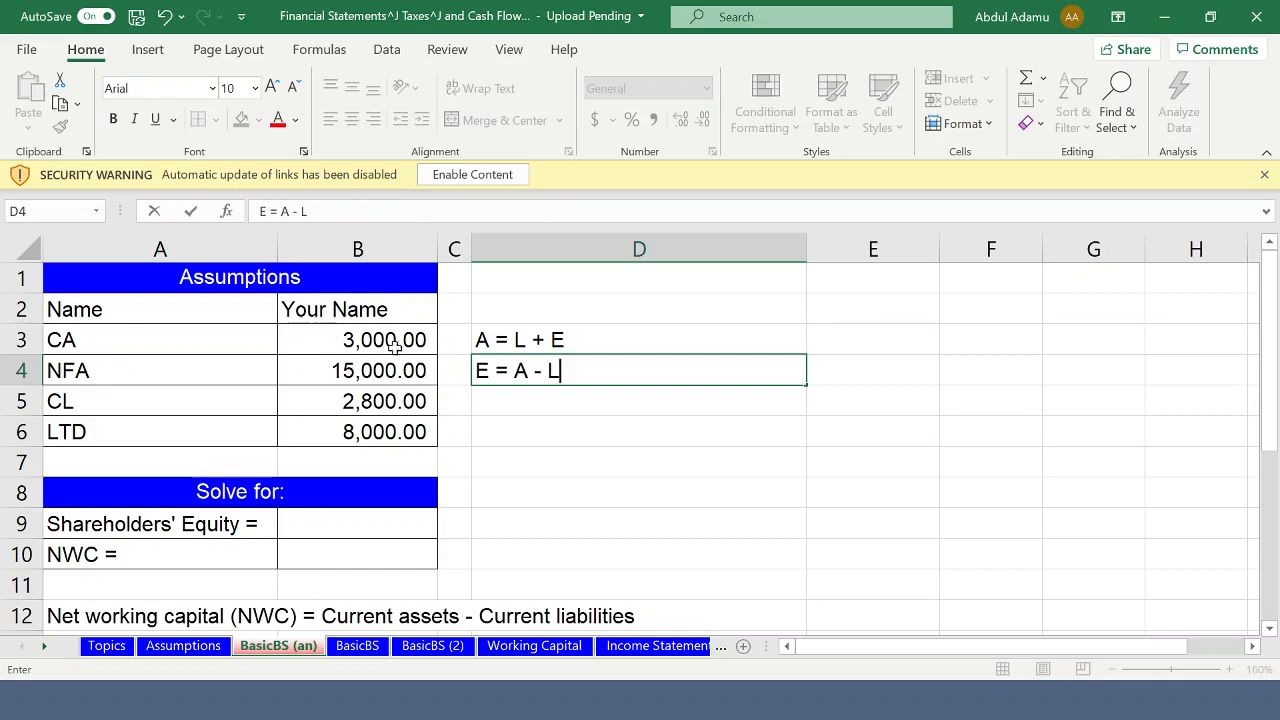
pyautogui.scroll(-1, 388, 436)
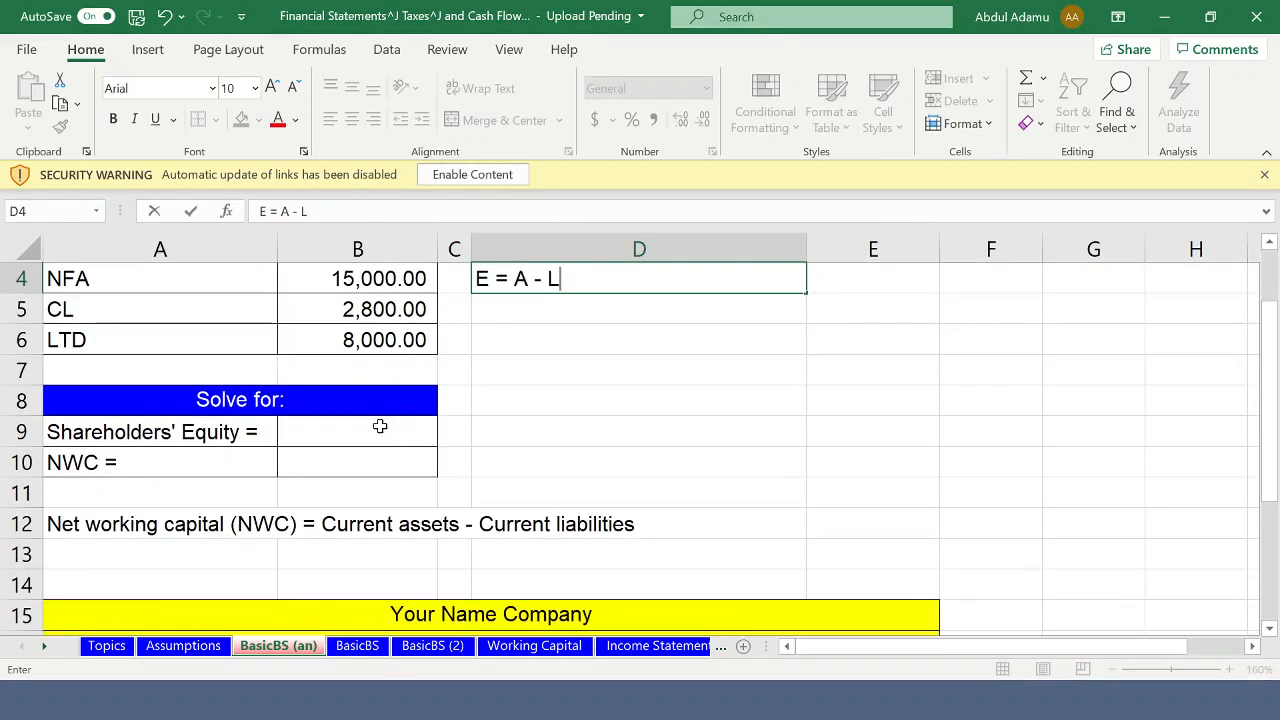
pyautogui.scroll(1, 316, 465)
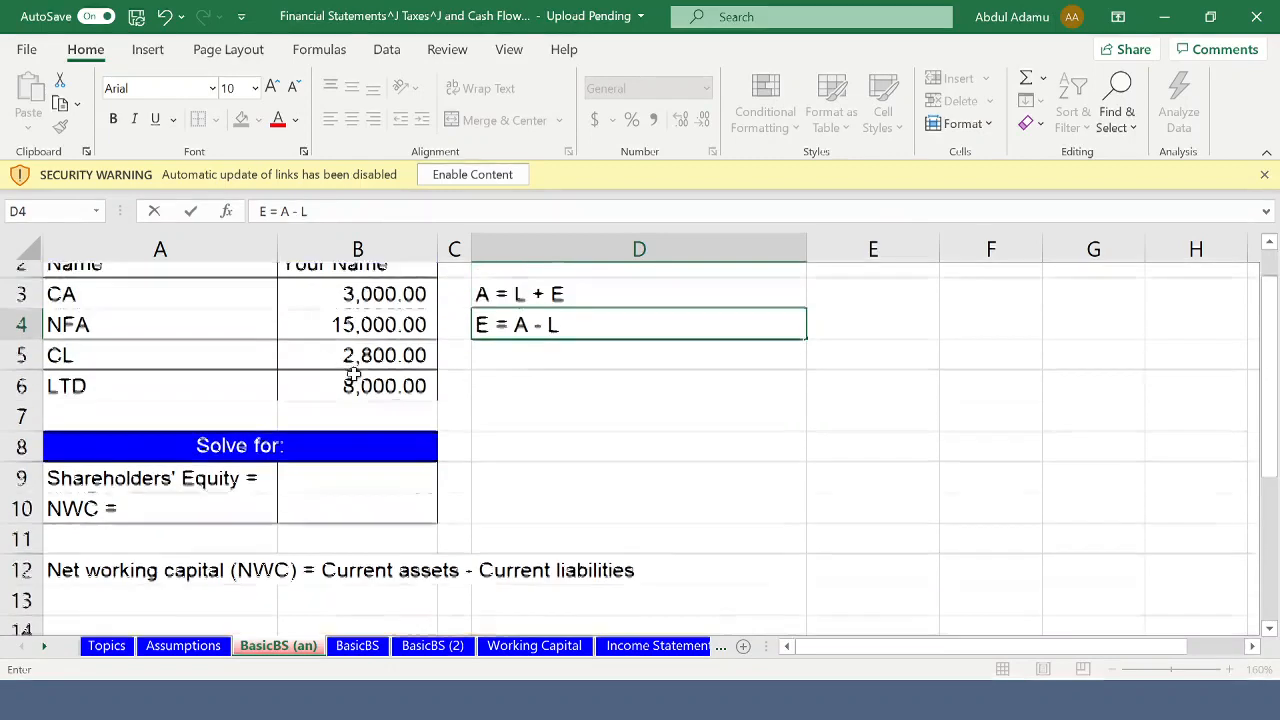
# - Calculate NWC in cell B10 as current assets minus current liabilities with the formula =B3-B5
pyautogui.click(308, 550)
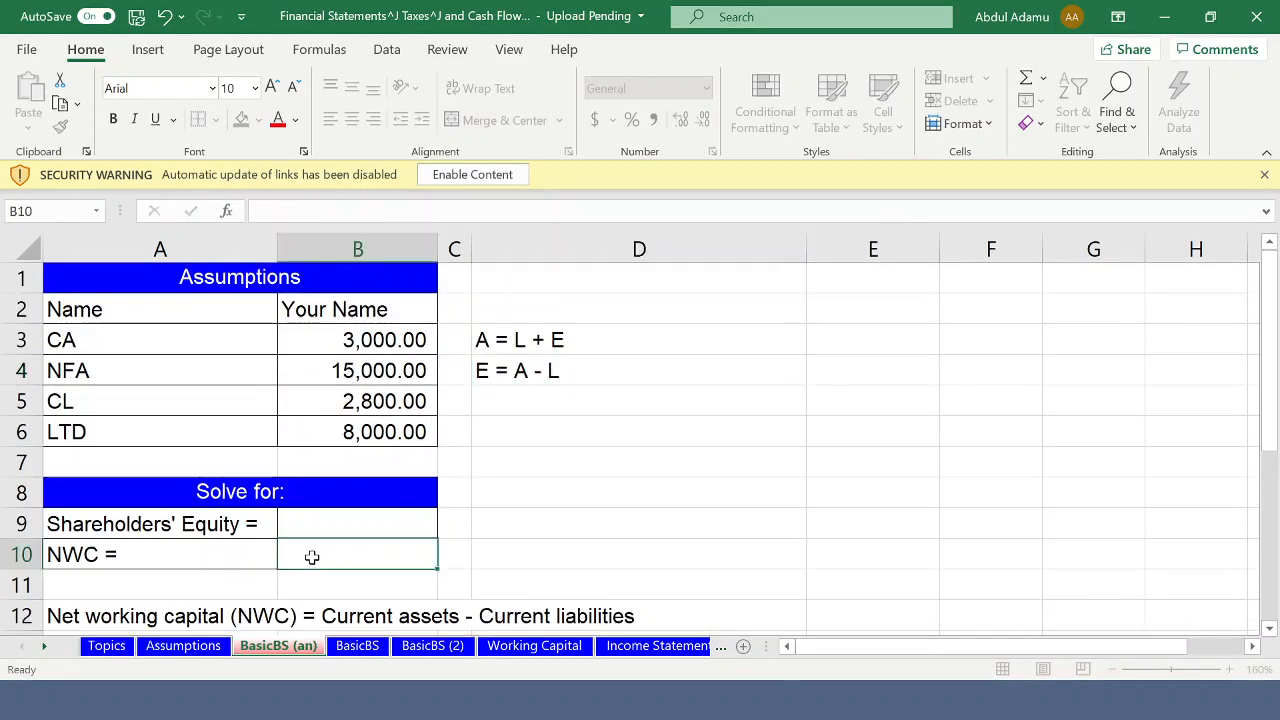
pyautogui.write('=')
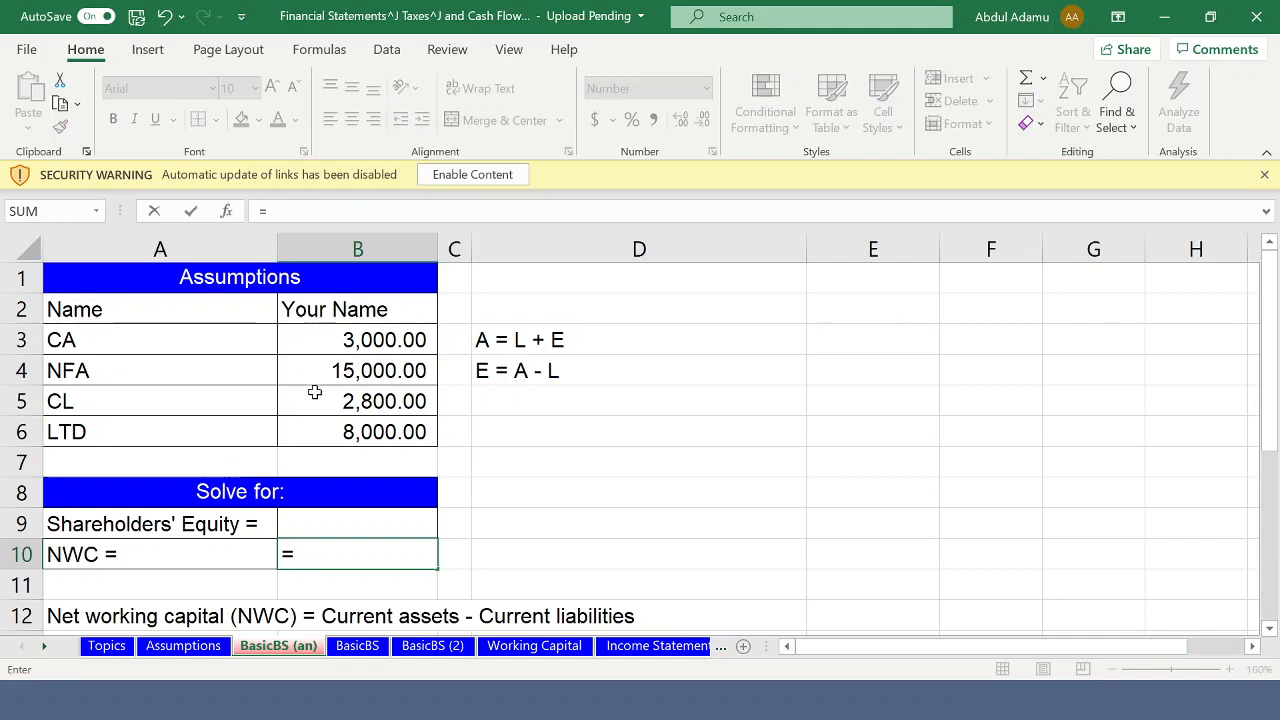
pyautogui.click(358, 340)
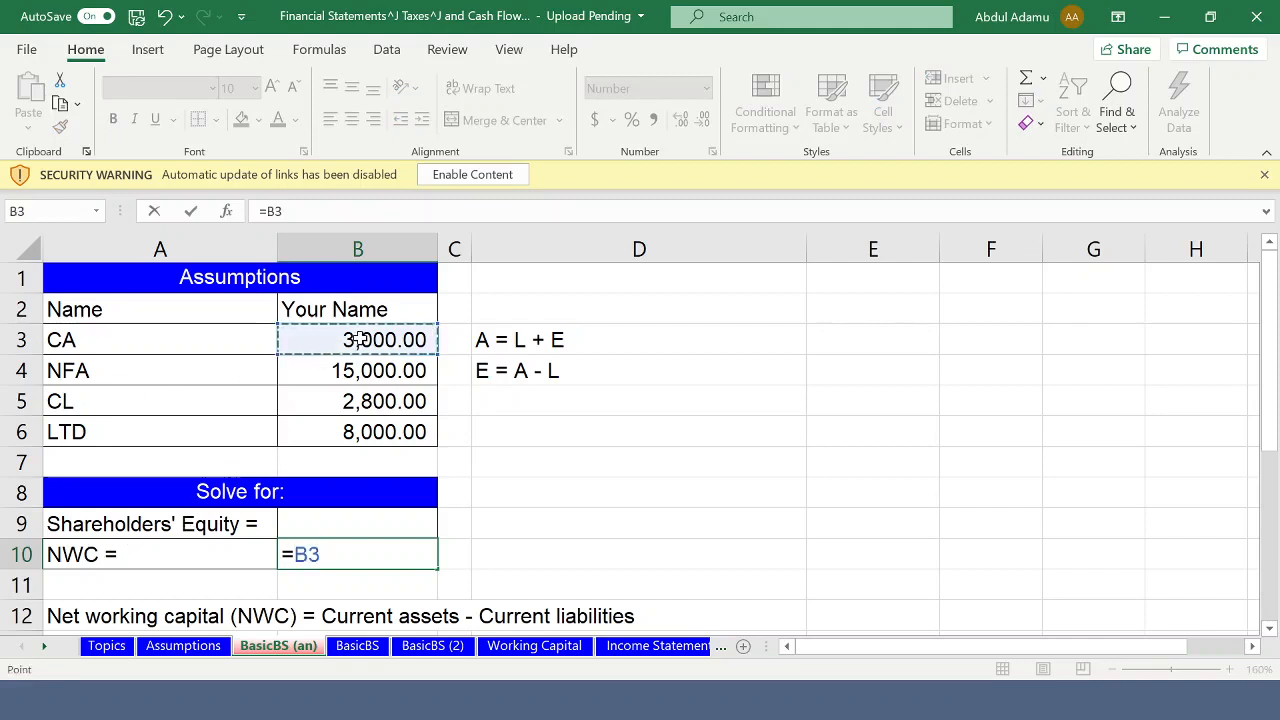
pyautogui.write('-')
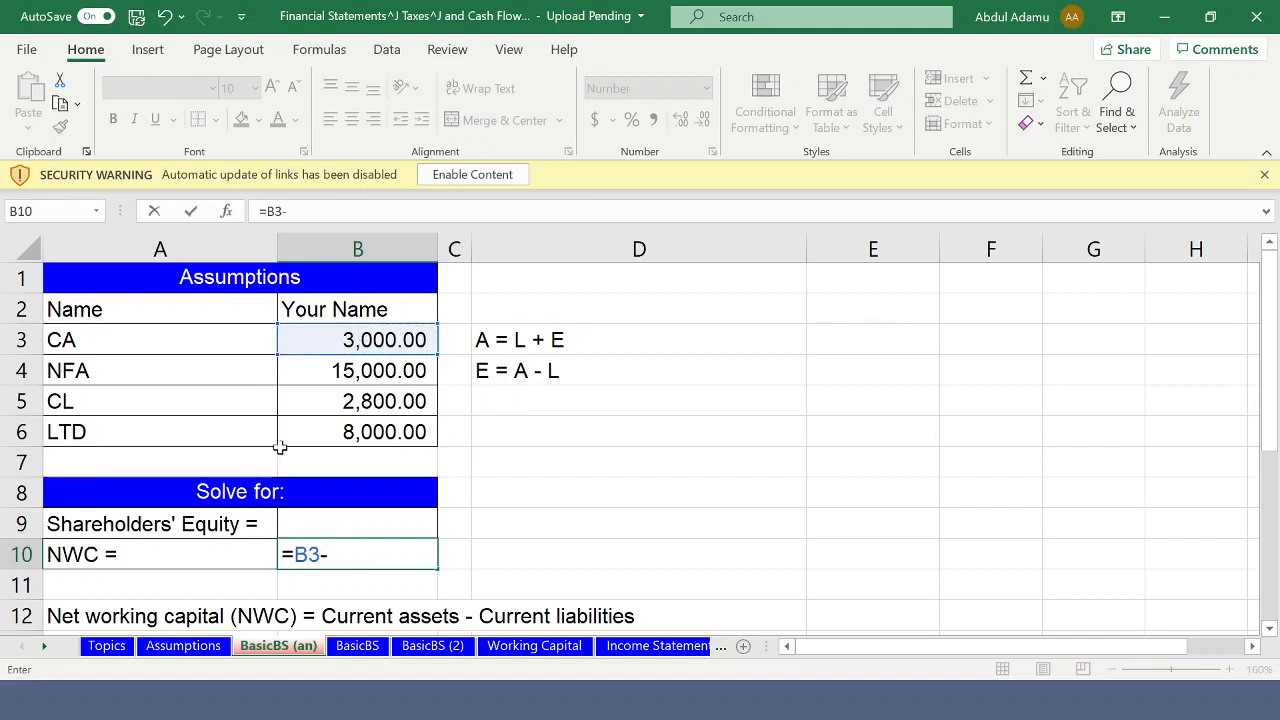
pyautogui.click(367, 401)
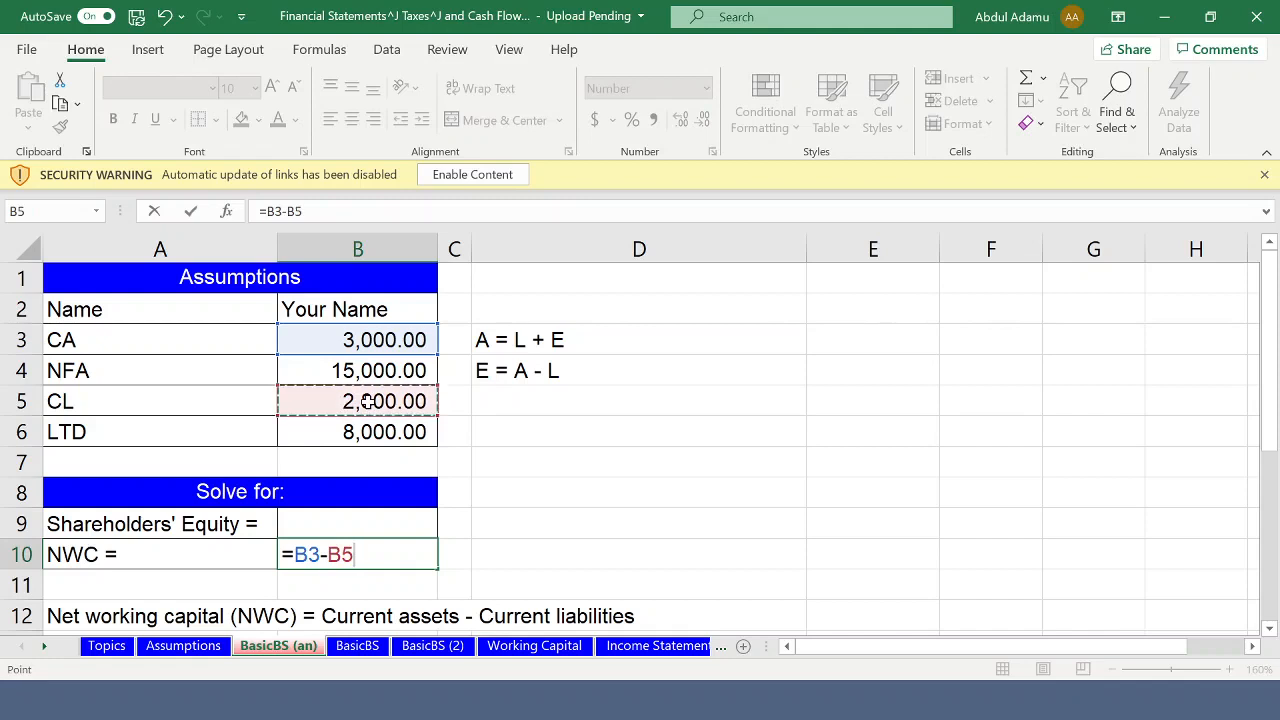
pyautogui.press('Return')
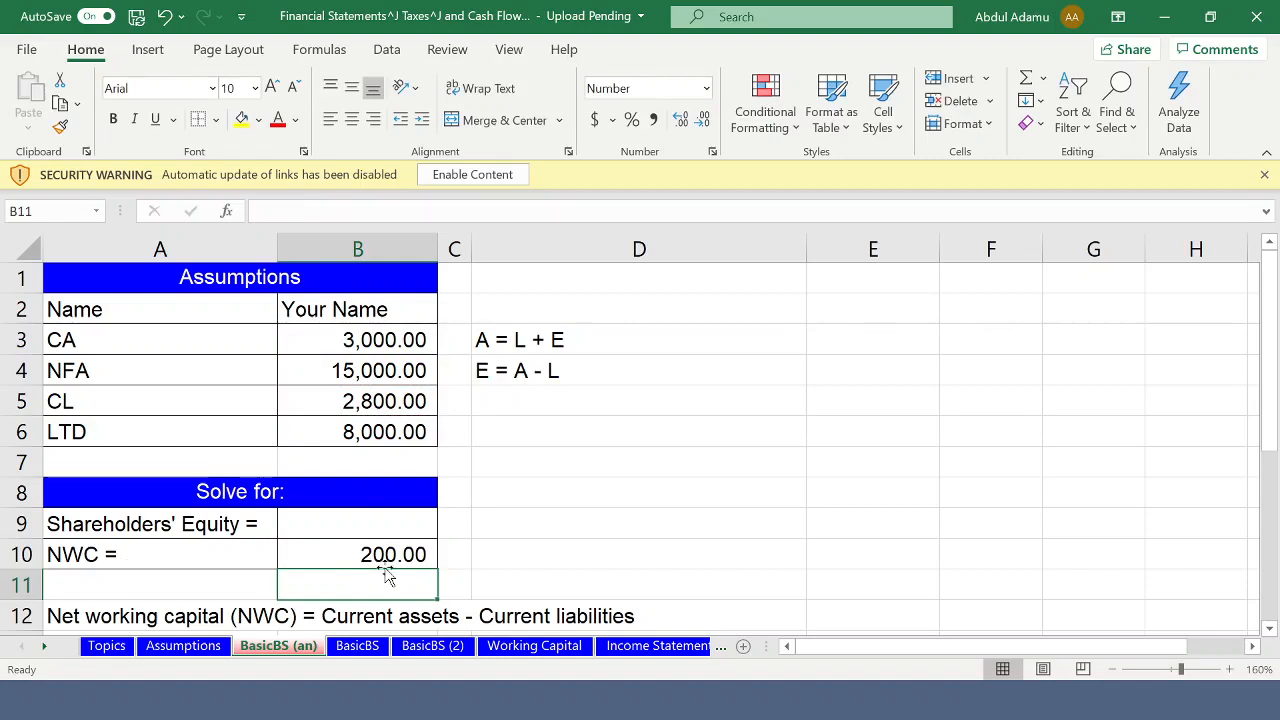
# - Link the balance sheet's CA amount in cell B18 to the current assets assumption with the formula =B3
pyautogui.scroll(-2, 371, 550)
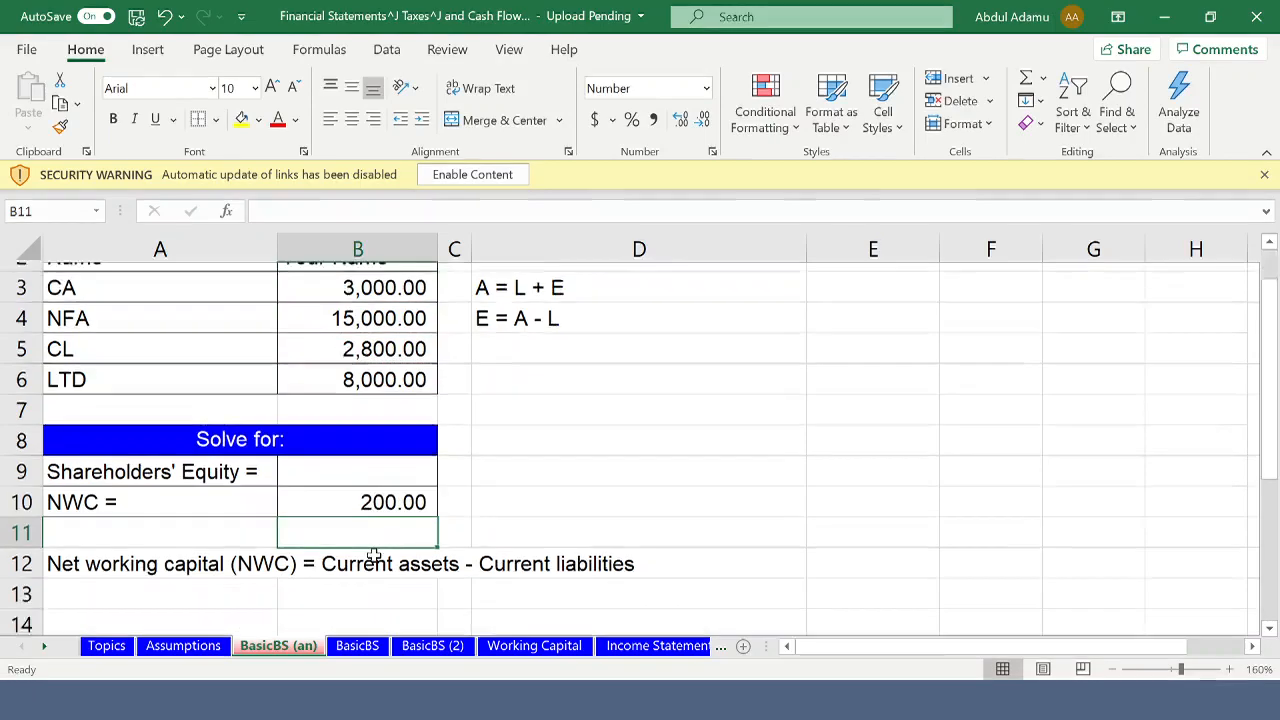
pyautogui.scroll(2, 374, 534)
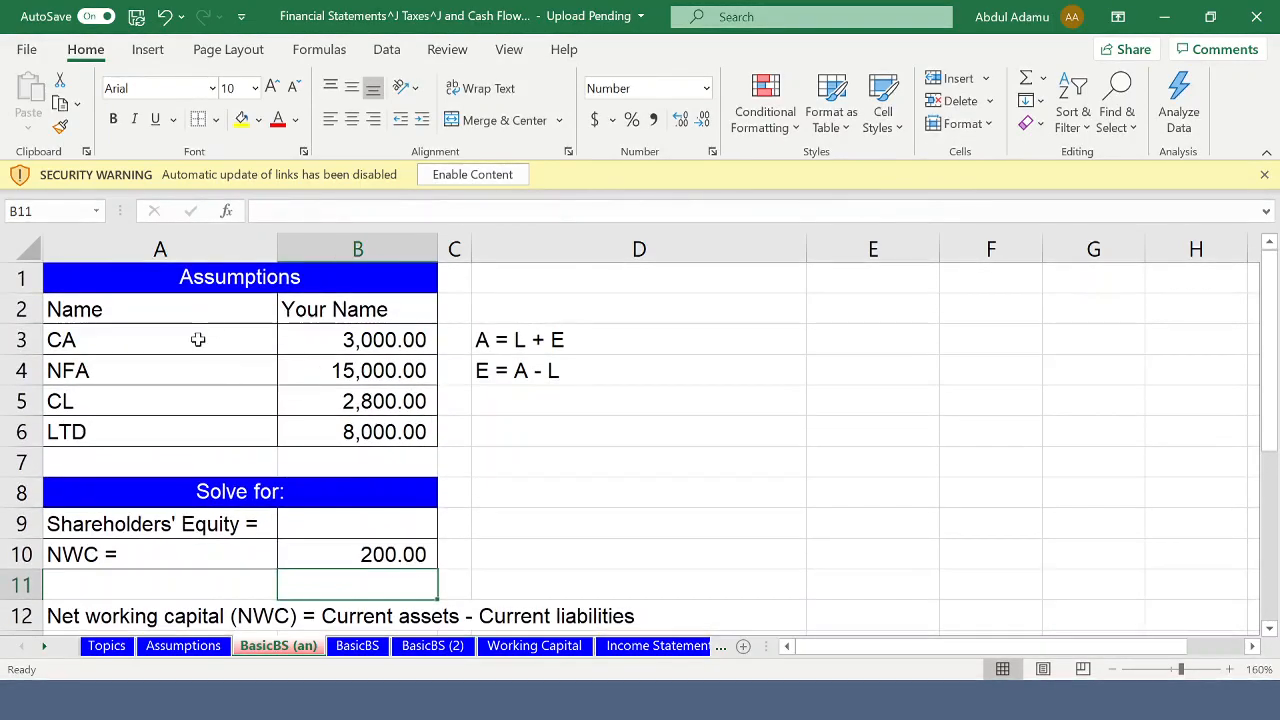
pyautogui.scroll(-4, 203, 345)
pyautogui.scroll(1, 208, 349)
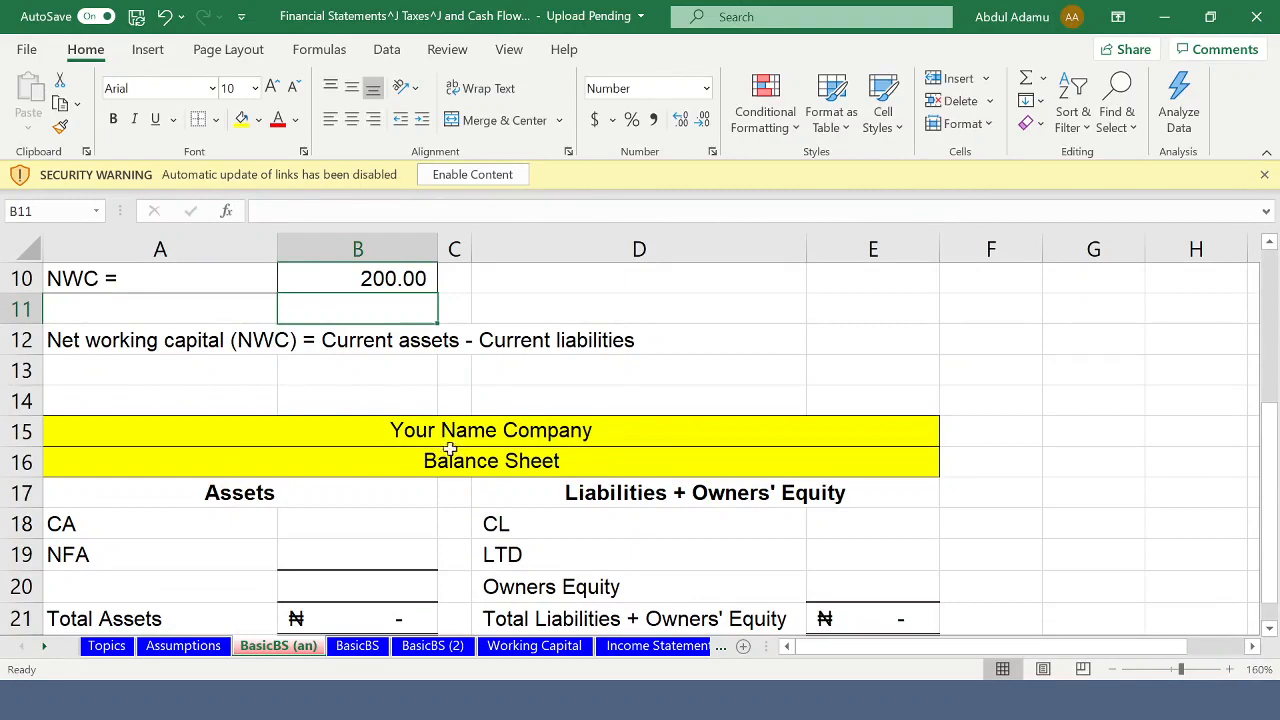
pyautogui.scroll(-1, 478, 443)
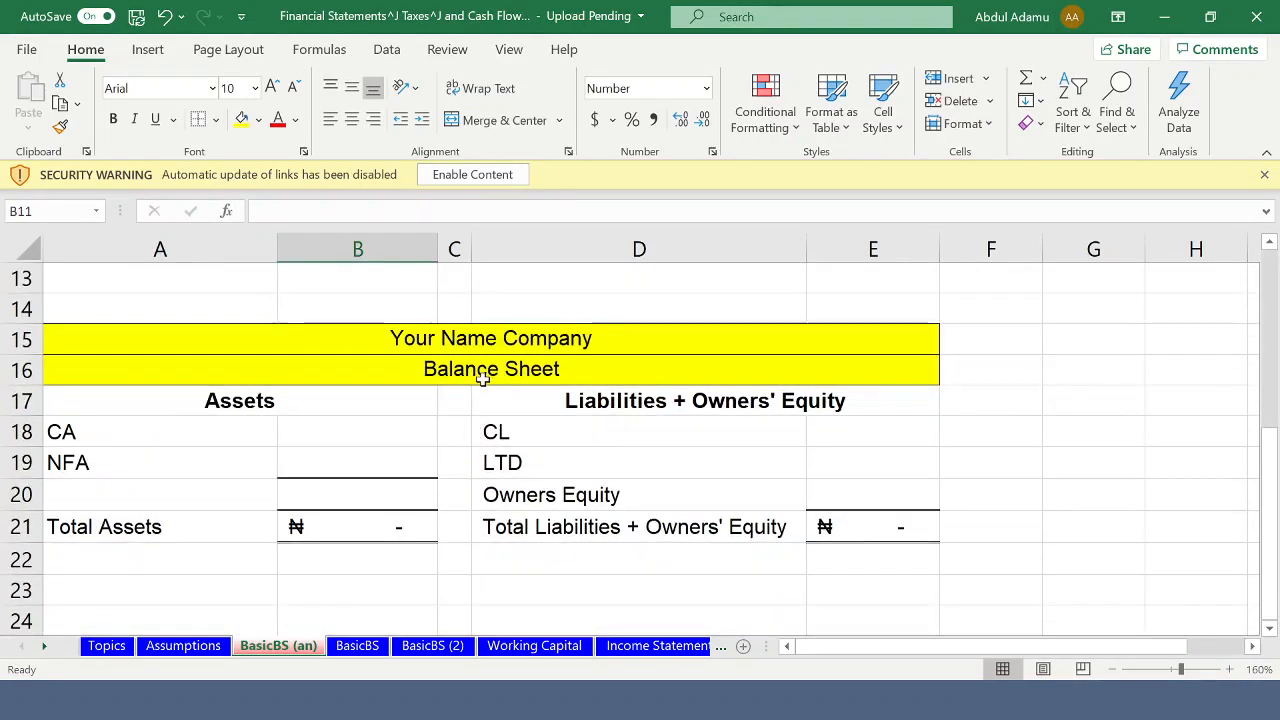
pyautogui.click(354, 428)
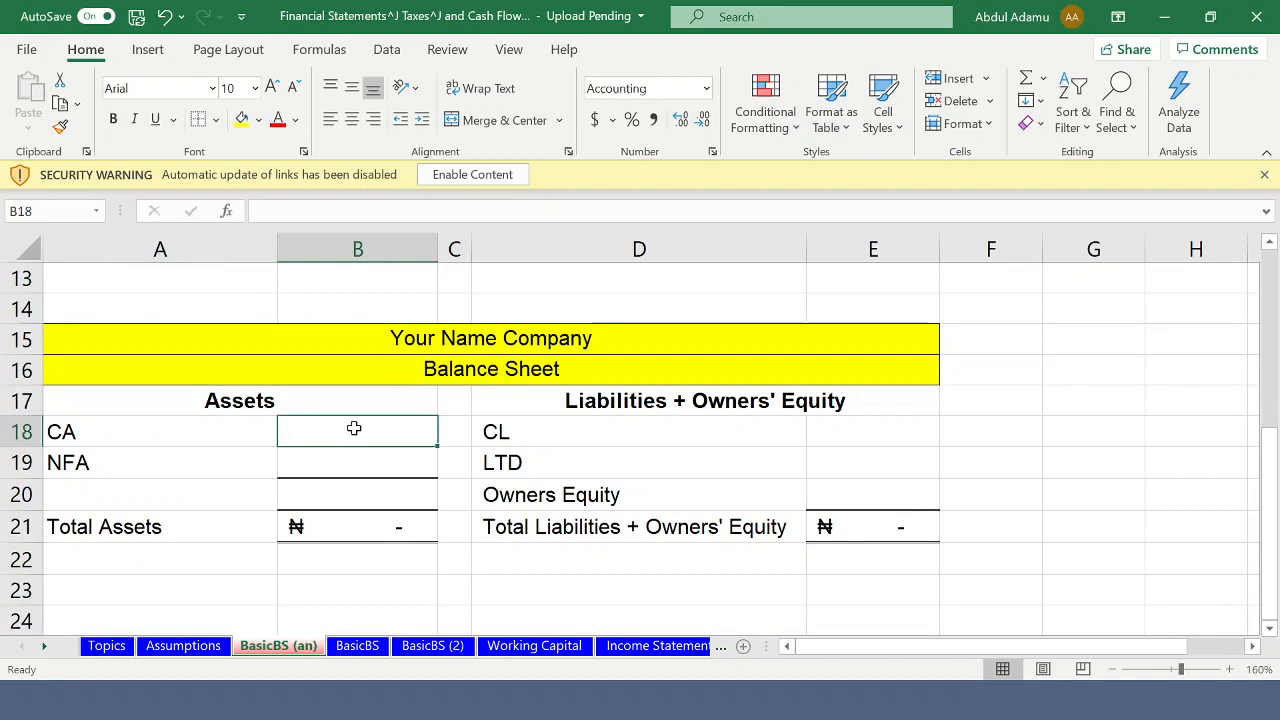
pyautogui.write('=')
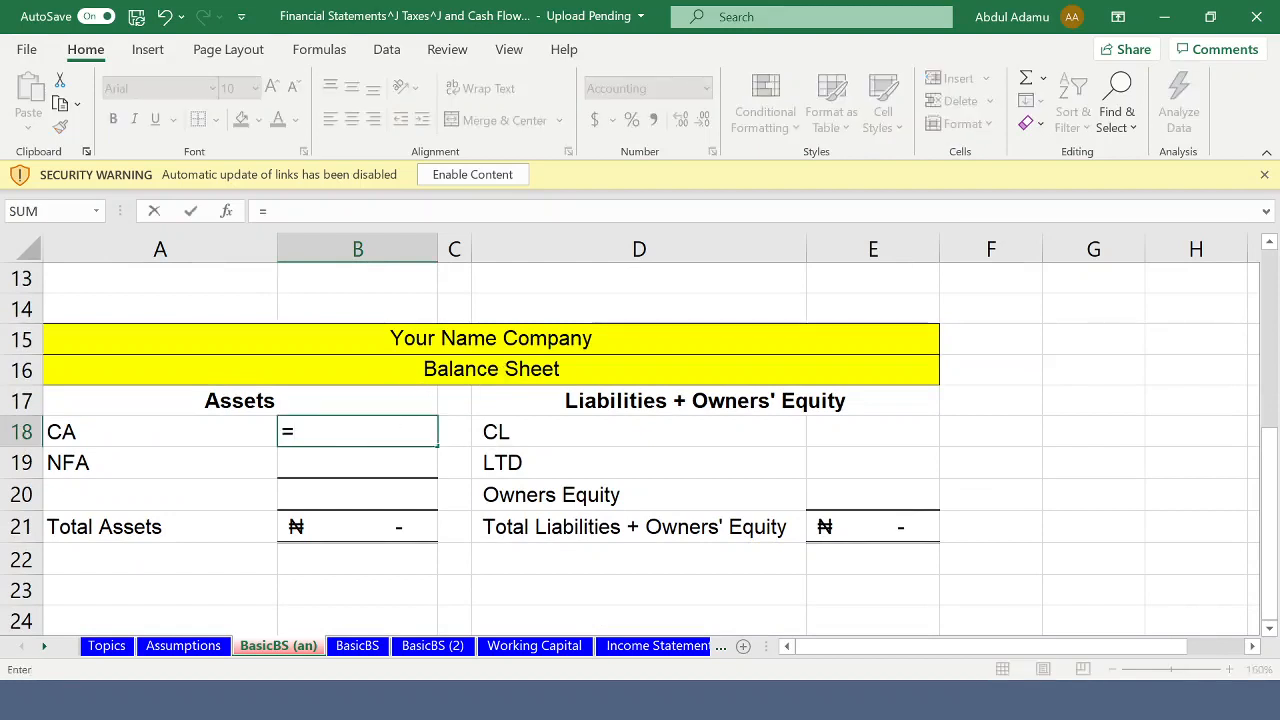
pyautogui.scroll(4, 412, 282)
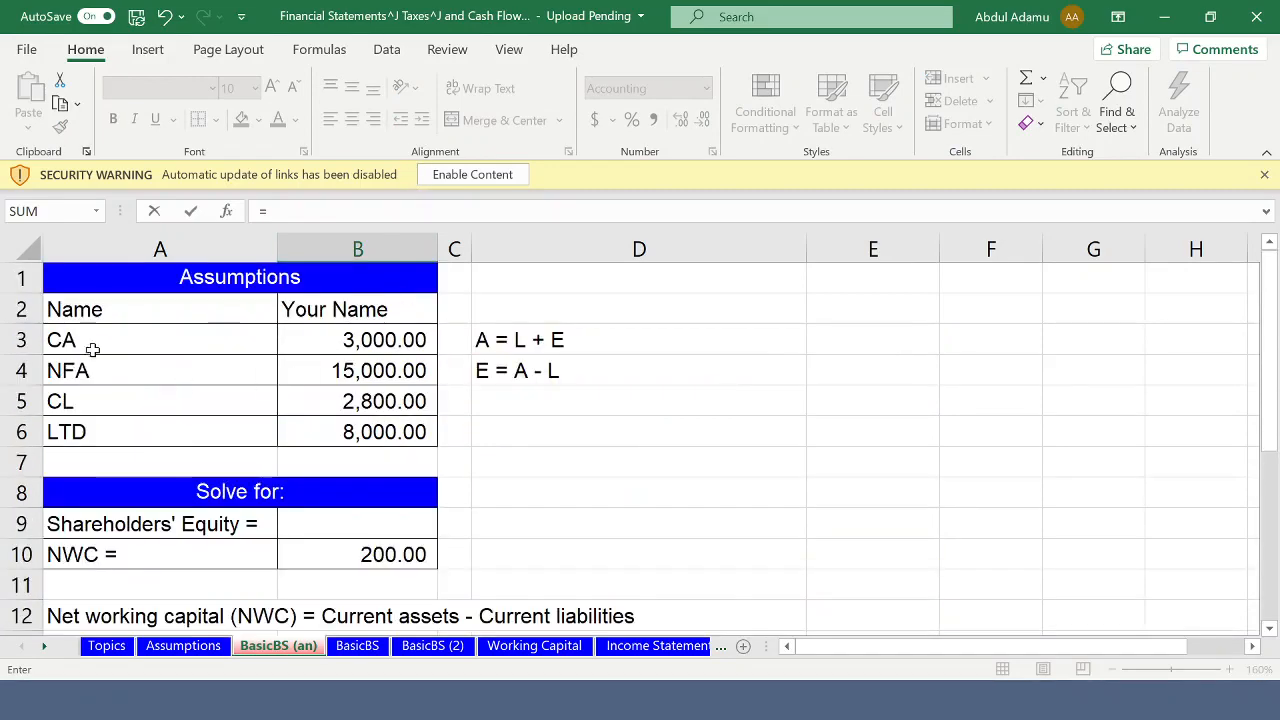
pyautogui.click(343, 341)
pyautogui.press('Return')
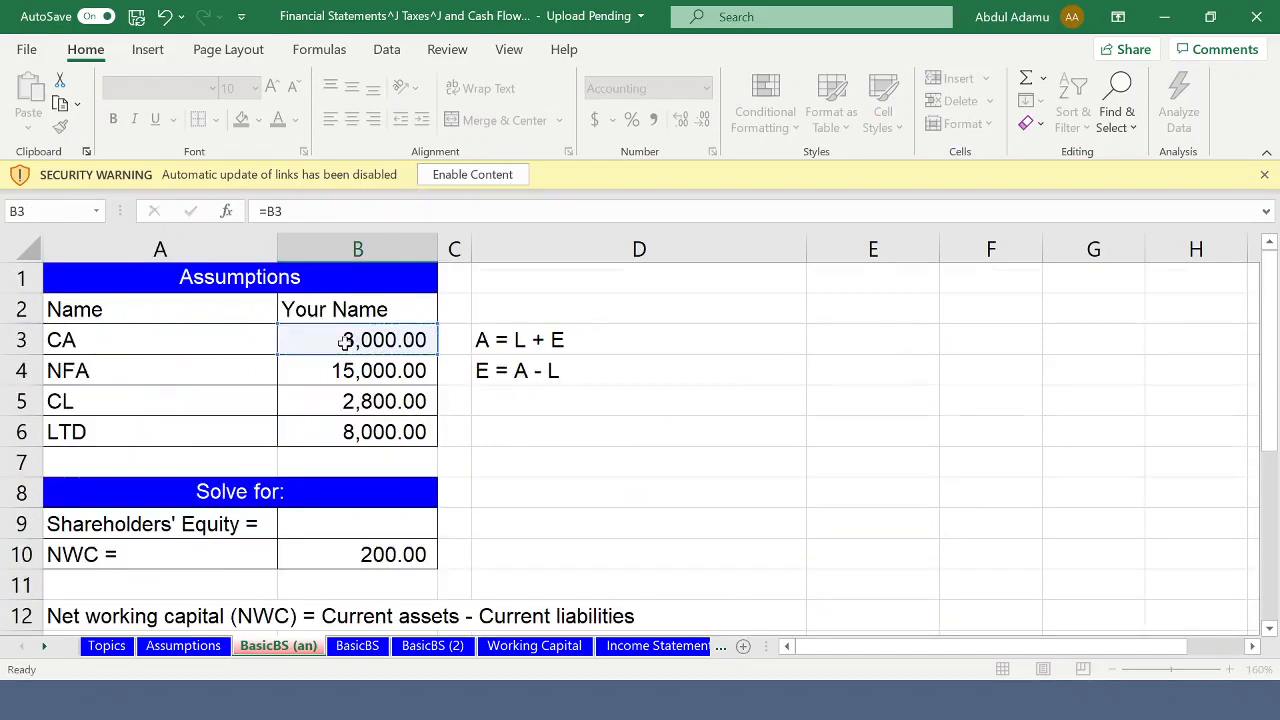
# - Link the balance sheet's NFA amount in cell B19 to the net fixed assets assumption with the formula =B4
pyautogui.scroll(-1, 320, 590)
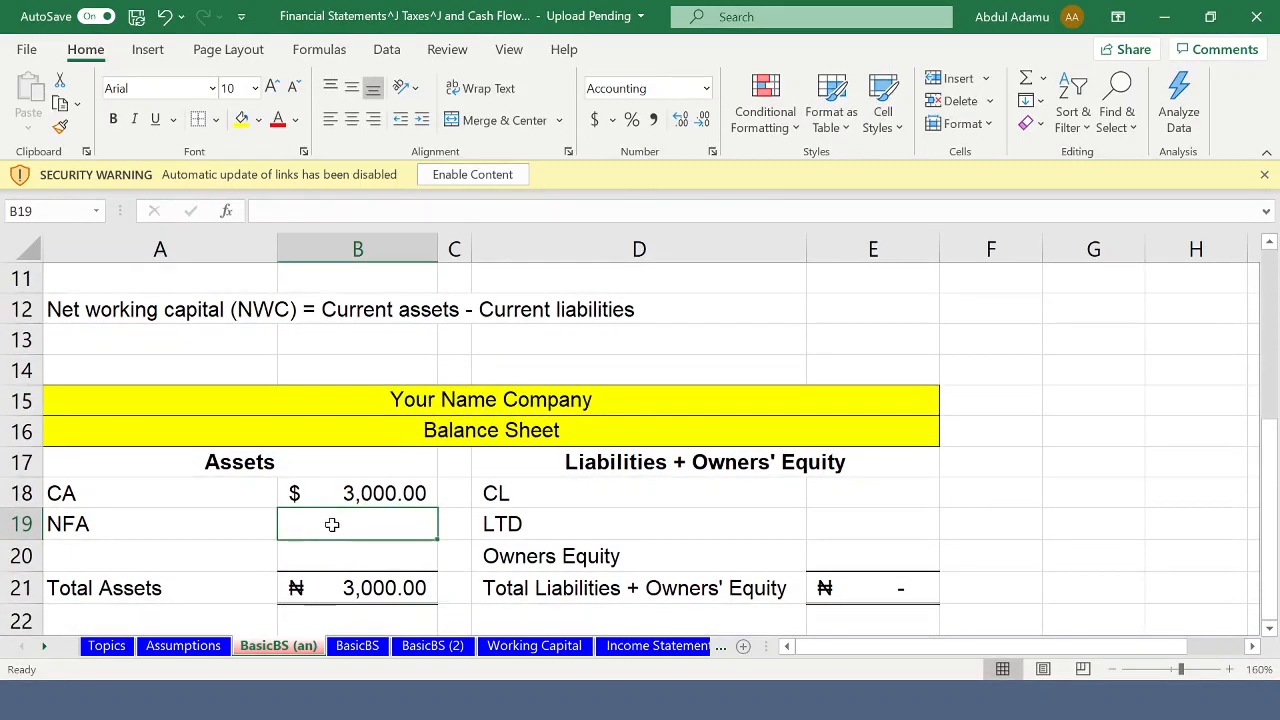
pyautogui.write('=')
pyautogui.scroll(4, 430, 358)
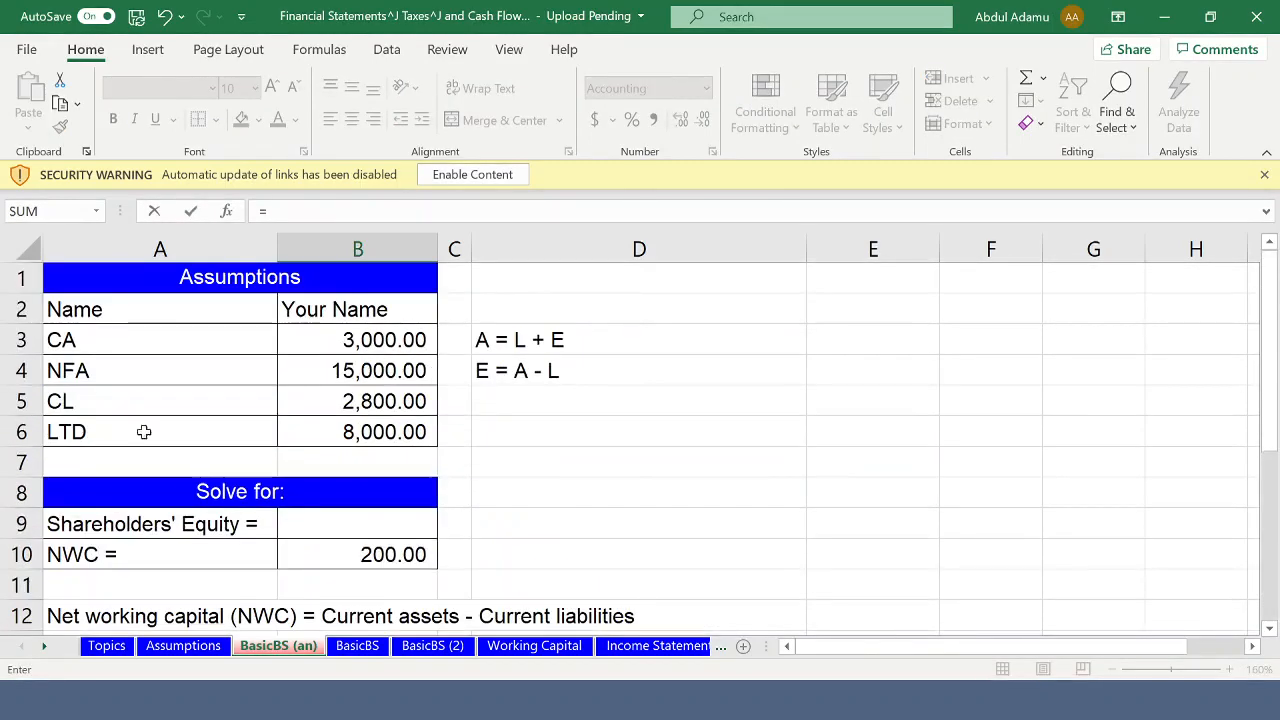
pyautogui.click(343, 371)
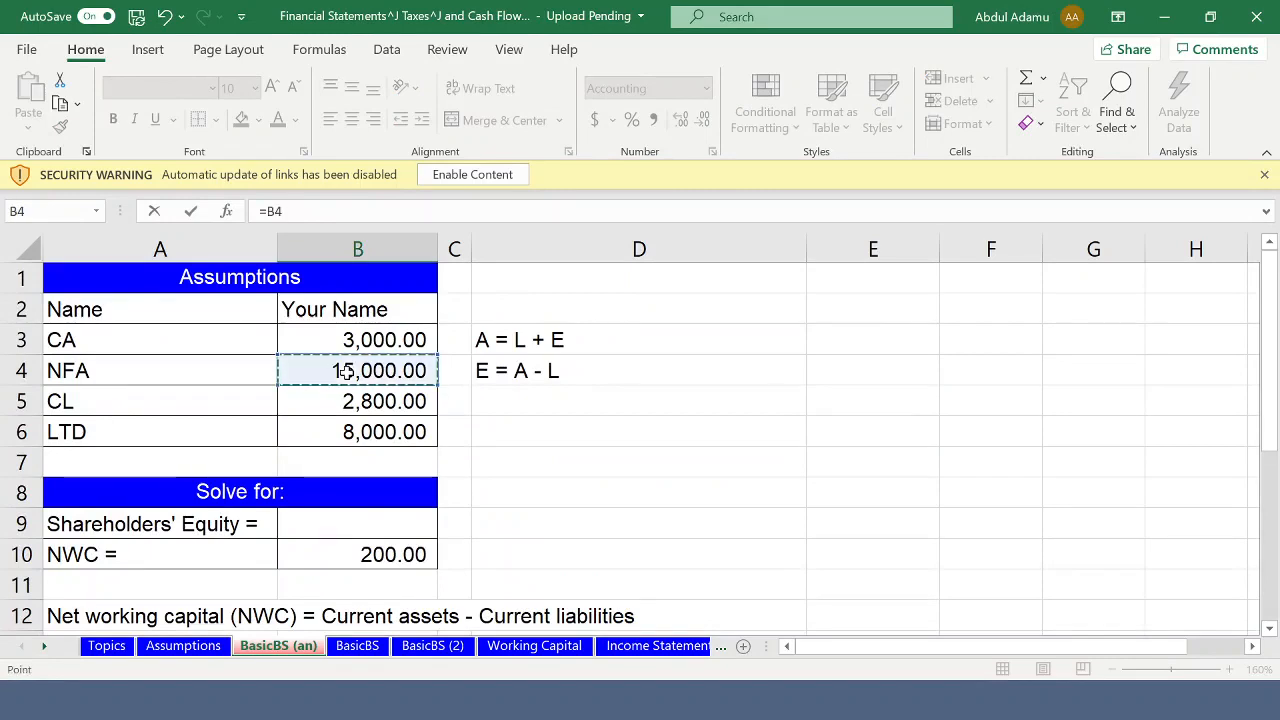
pyautogui.press('Return')
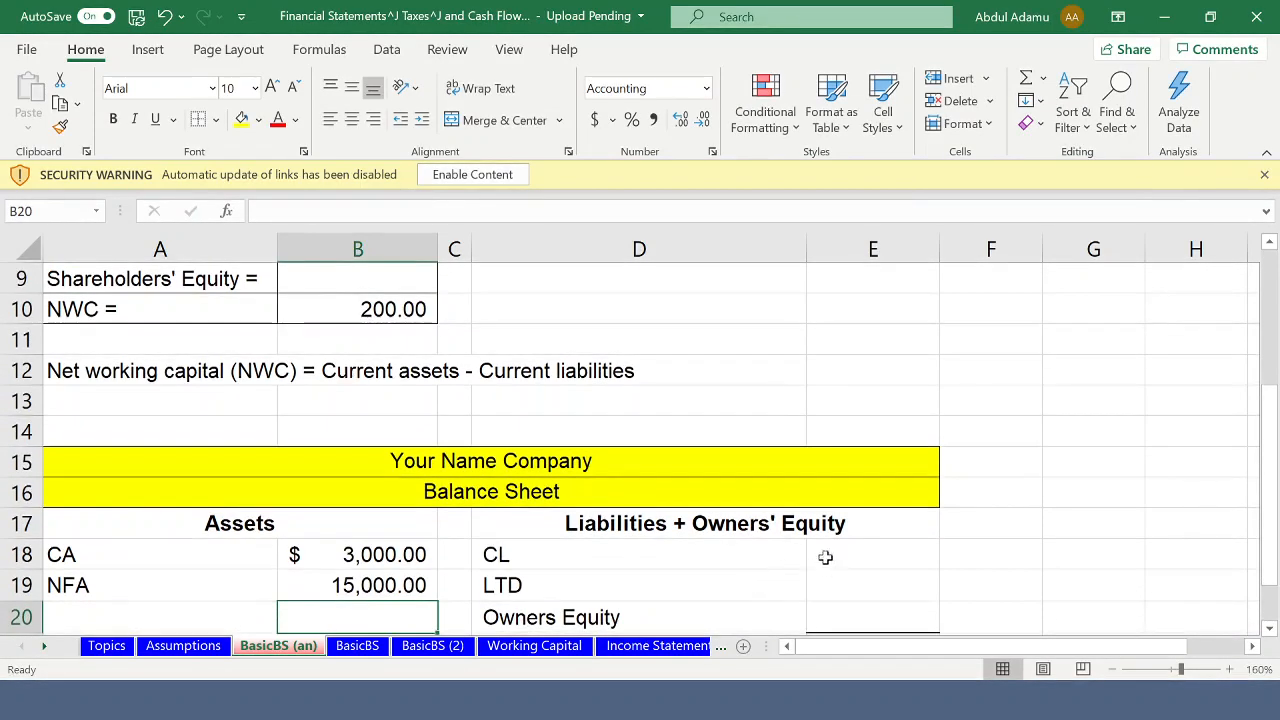
# - Link the balance sheet's CL amount in cell E18 to the current liabilities assumption with the formula =B5
pyautogui.click(844, 553)
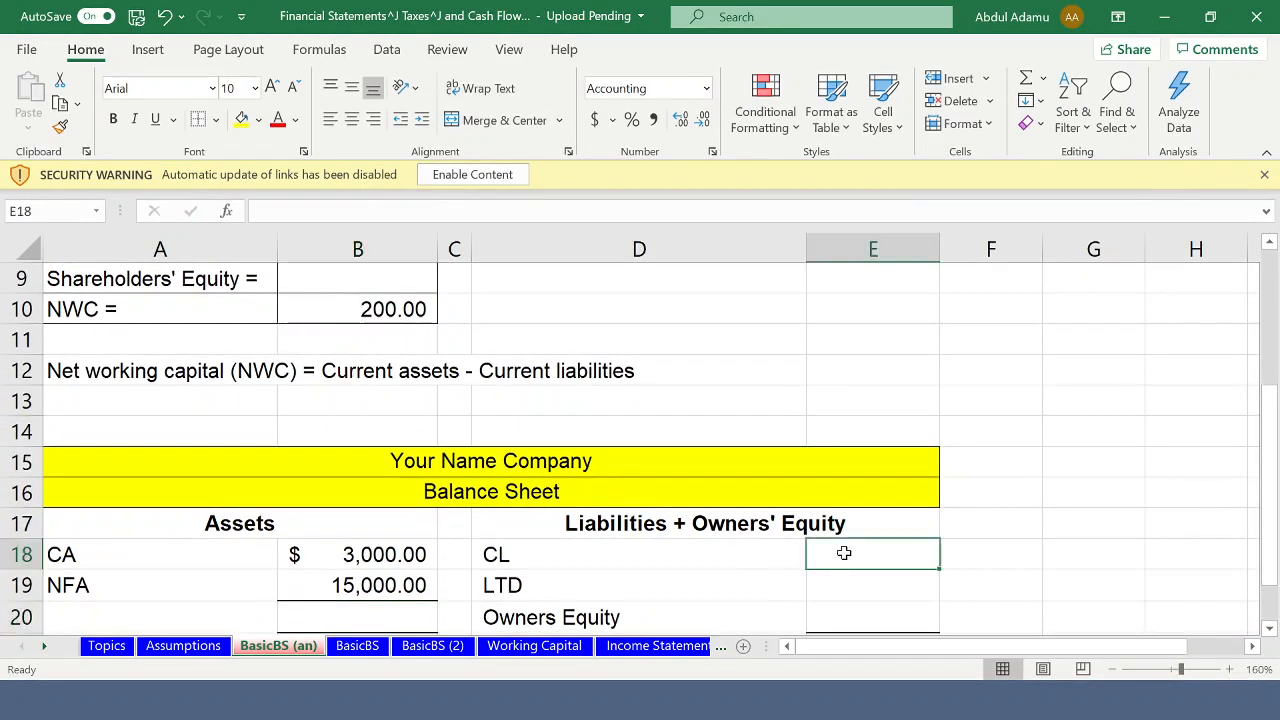
pyautogui.write('=')
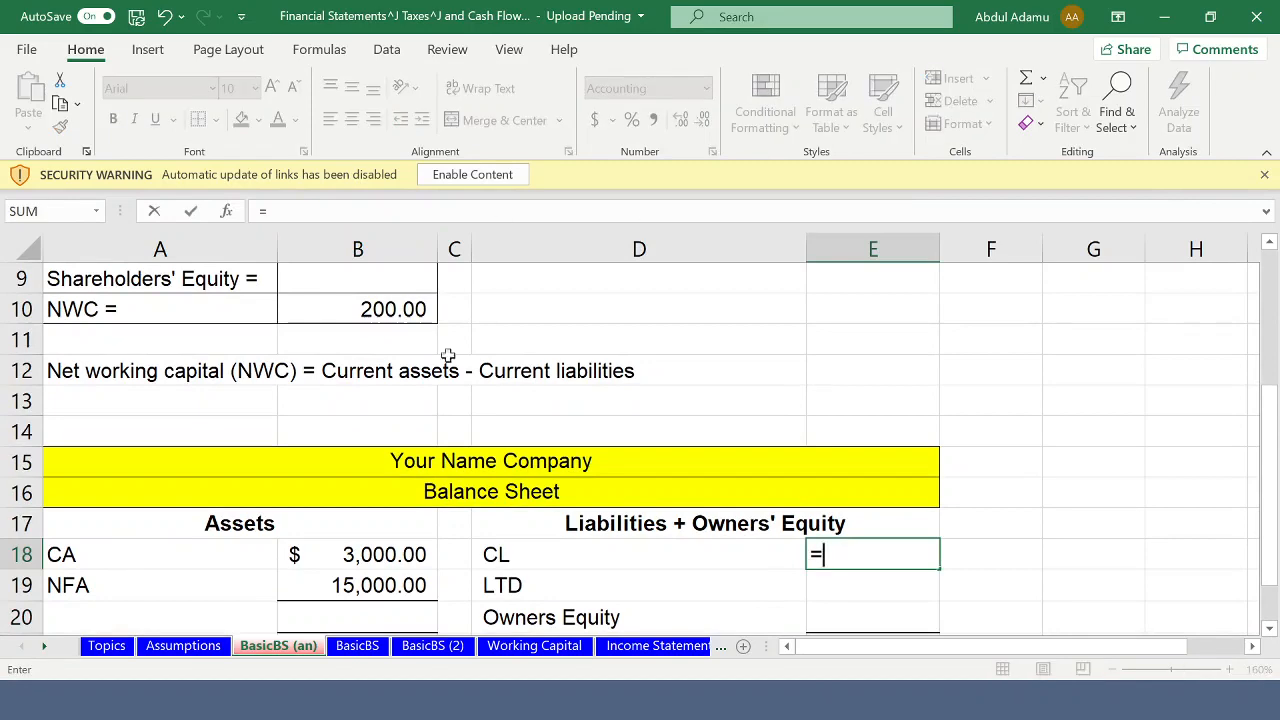
pyautogui.scroll(3, 346, 390)
pyautogui.click(365, 405)
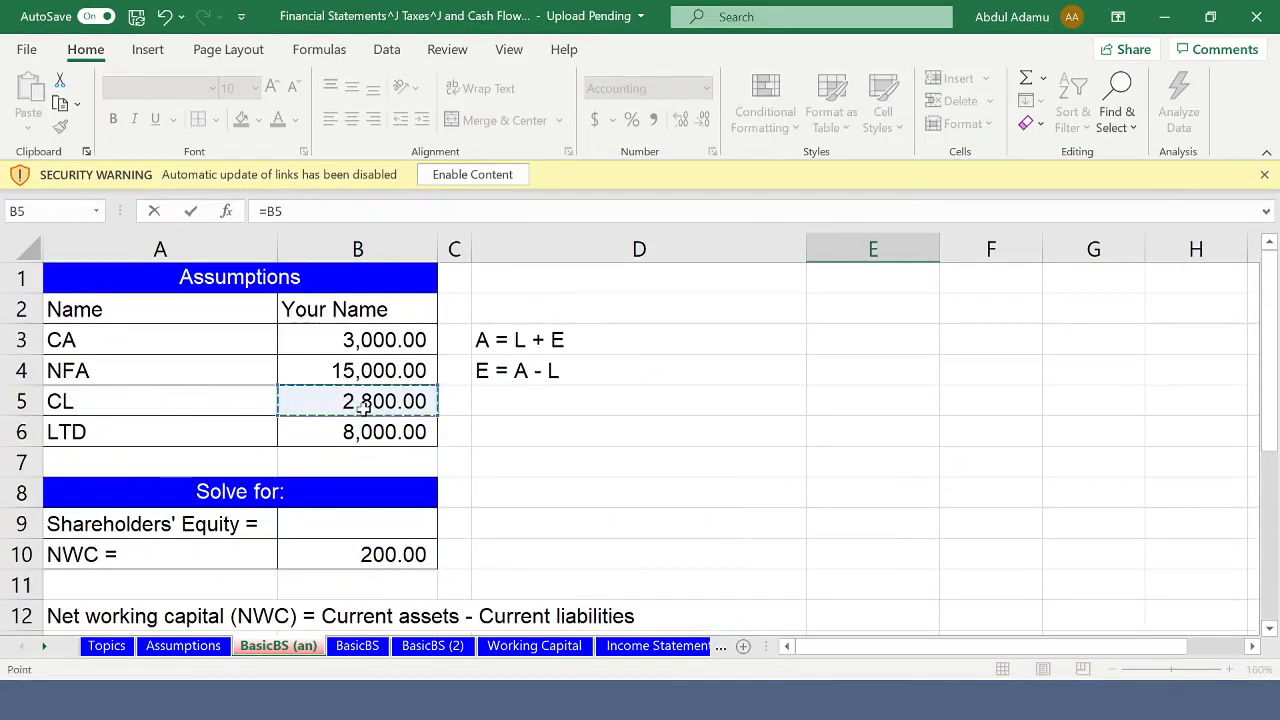
pyautogui.press('Return')
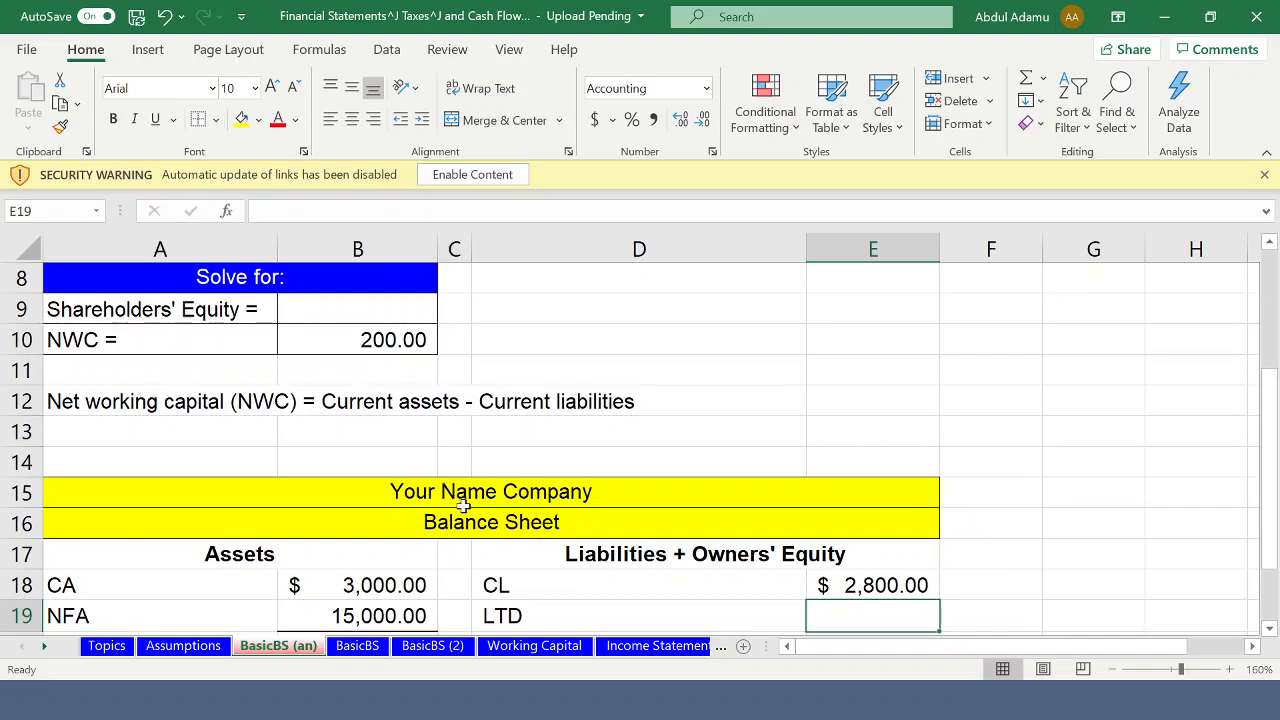
# - Link the balance sheet's LTD amount in cell E19 to the long-term debt assumption with =B6 and auto-fit the width of column E
pyautogui.scroll(-3, 463, 506)
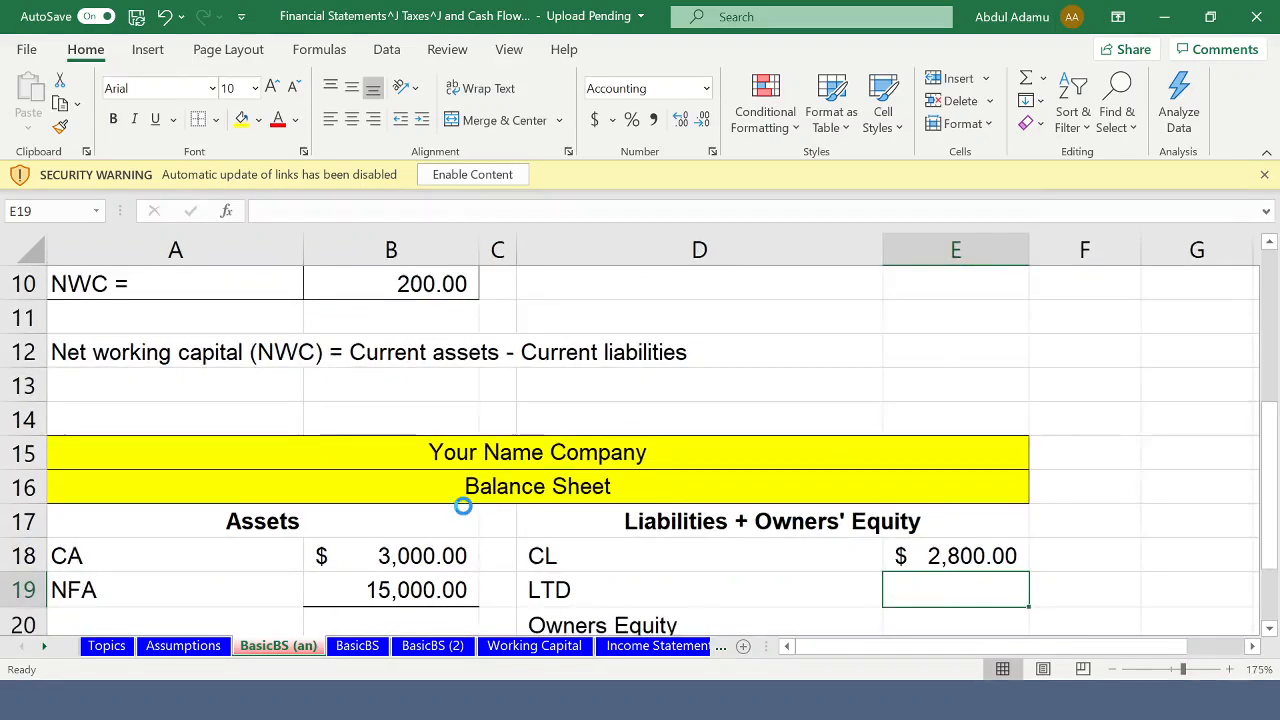
pyautogui.scroll(-3, 467, 510)
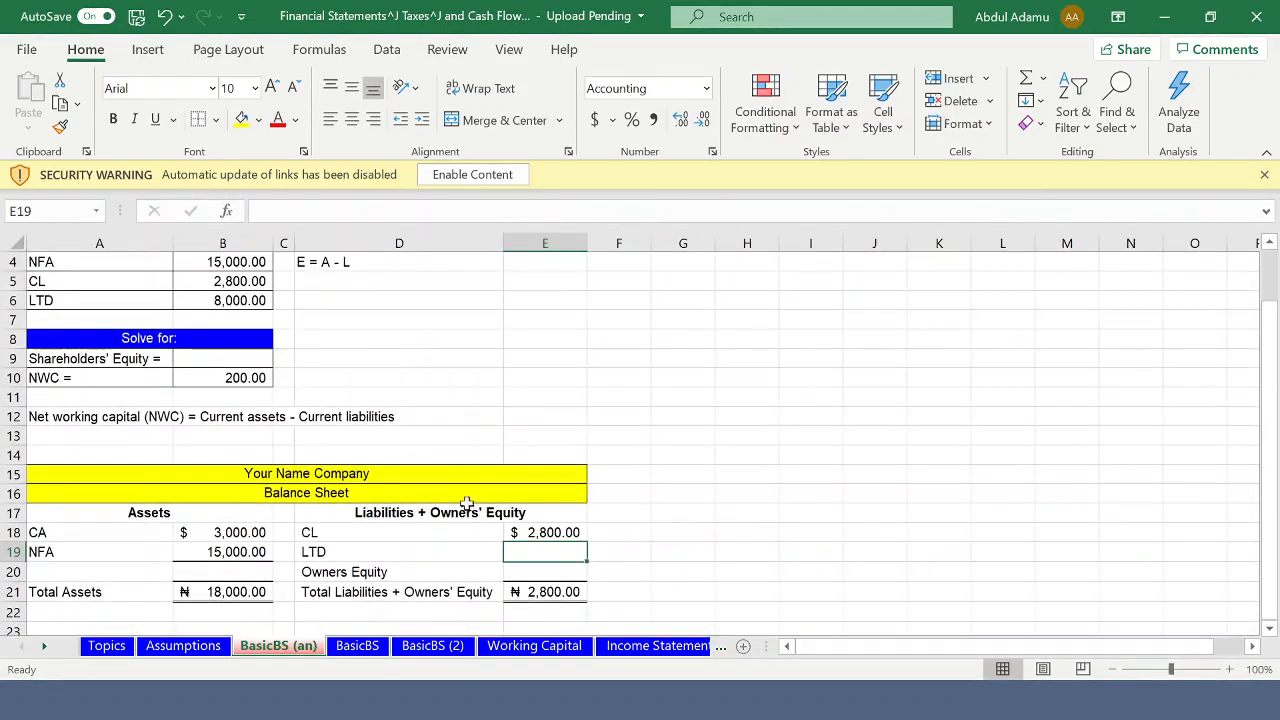
pyautogui.scroll(1, 432, 439)
pyautogui.scroll(-2, 432, 439)
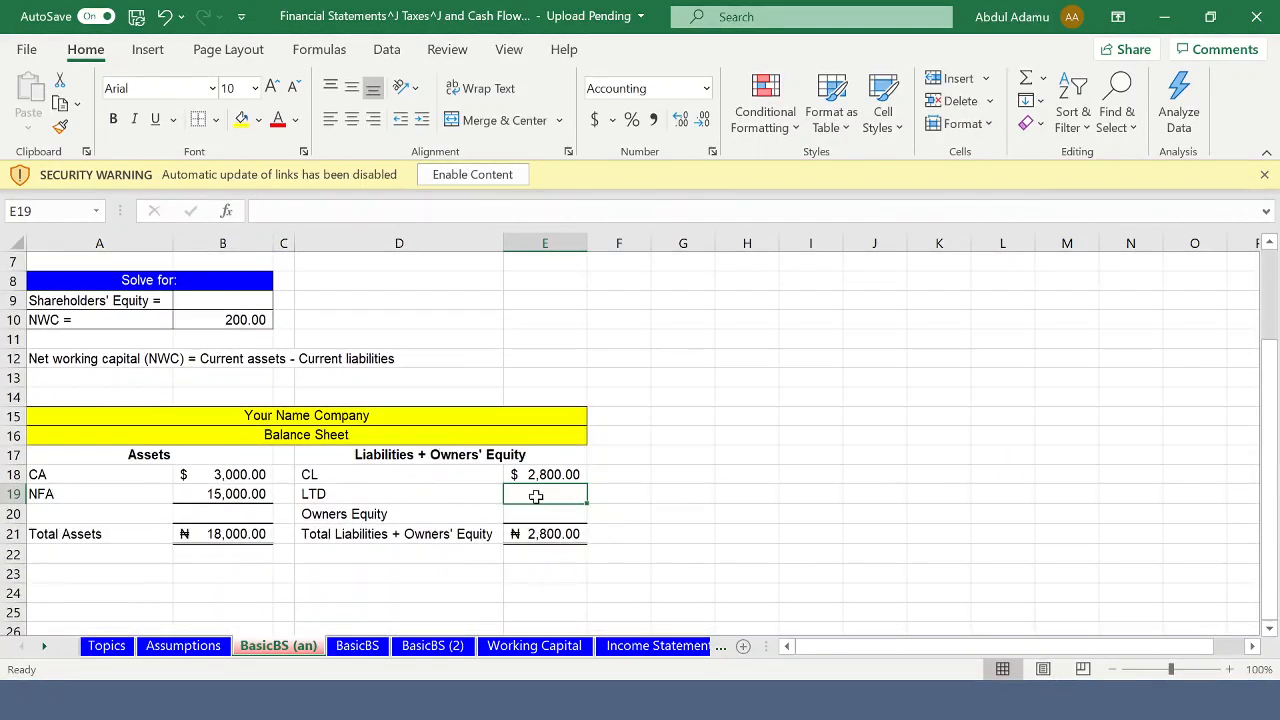
pyautogui.write('=')
pyautogui.scroll(2, 370, 328)
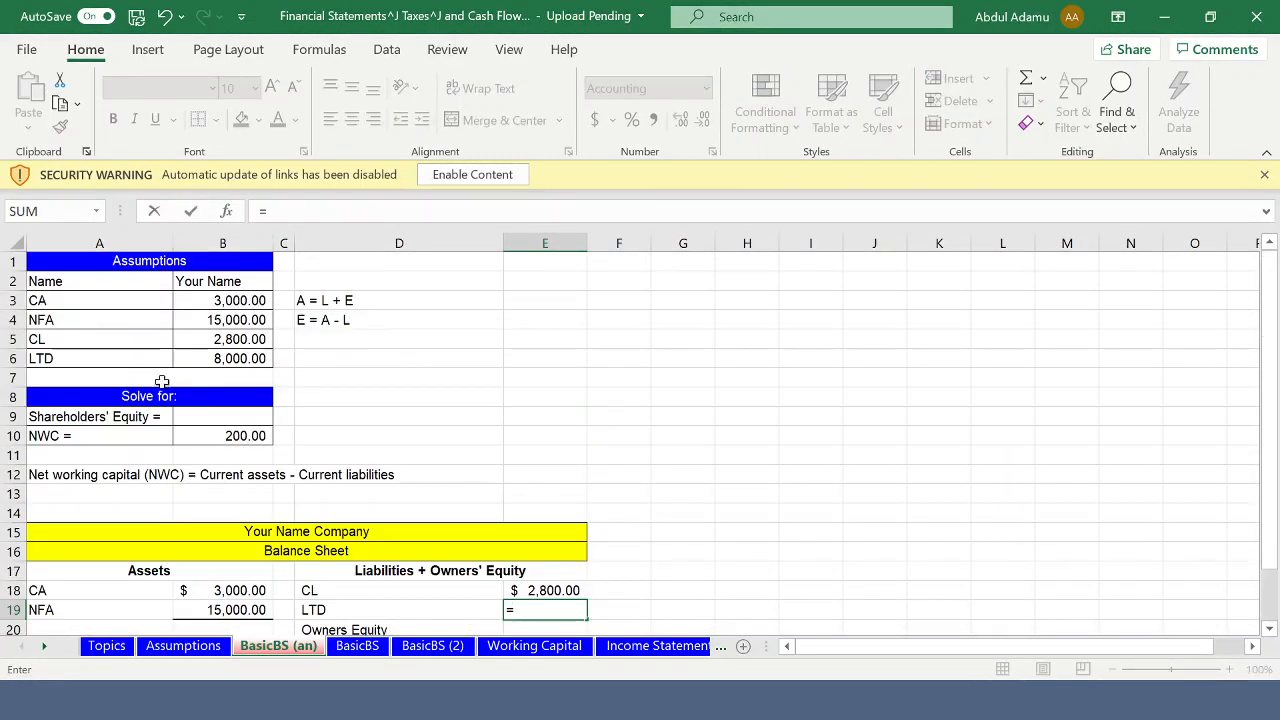
pyautogui.click(231, 362)
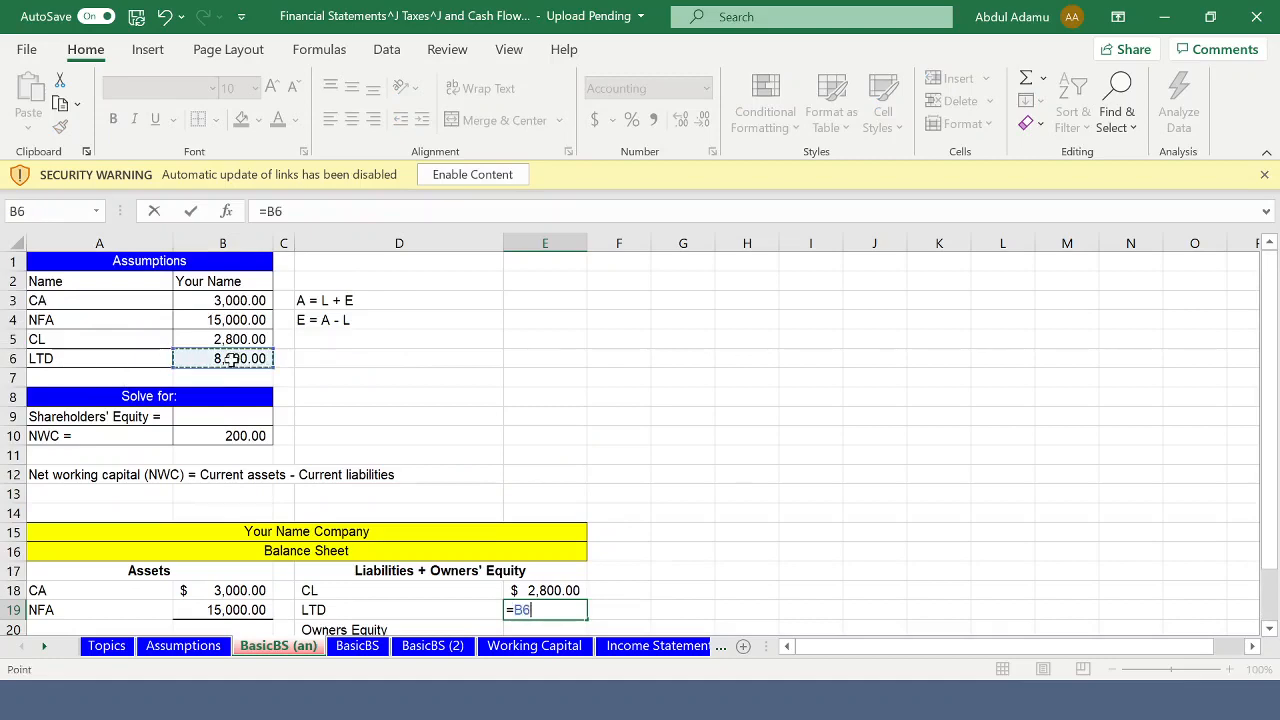
pyautogui.press('Return')
pyautogui.scroll(-1, 415, 492)
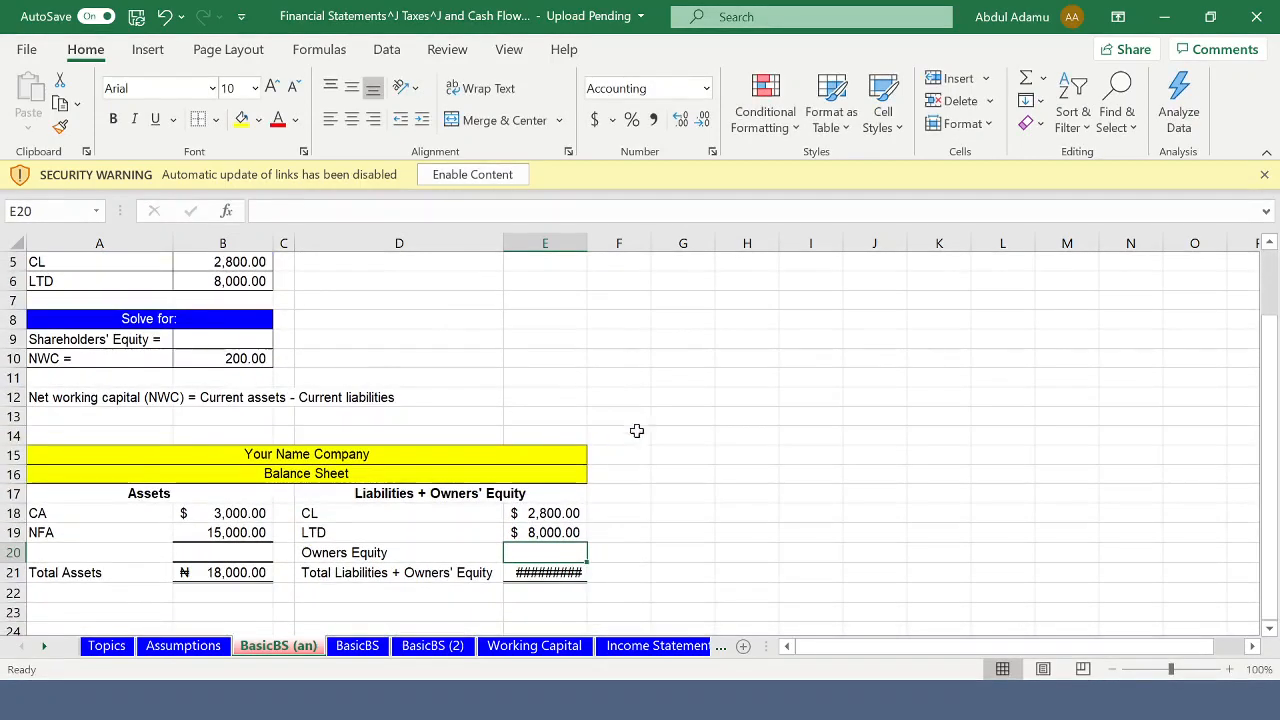
pyautogui.doubleClick(590, 243)
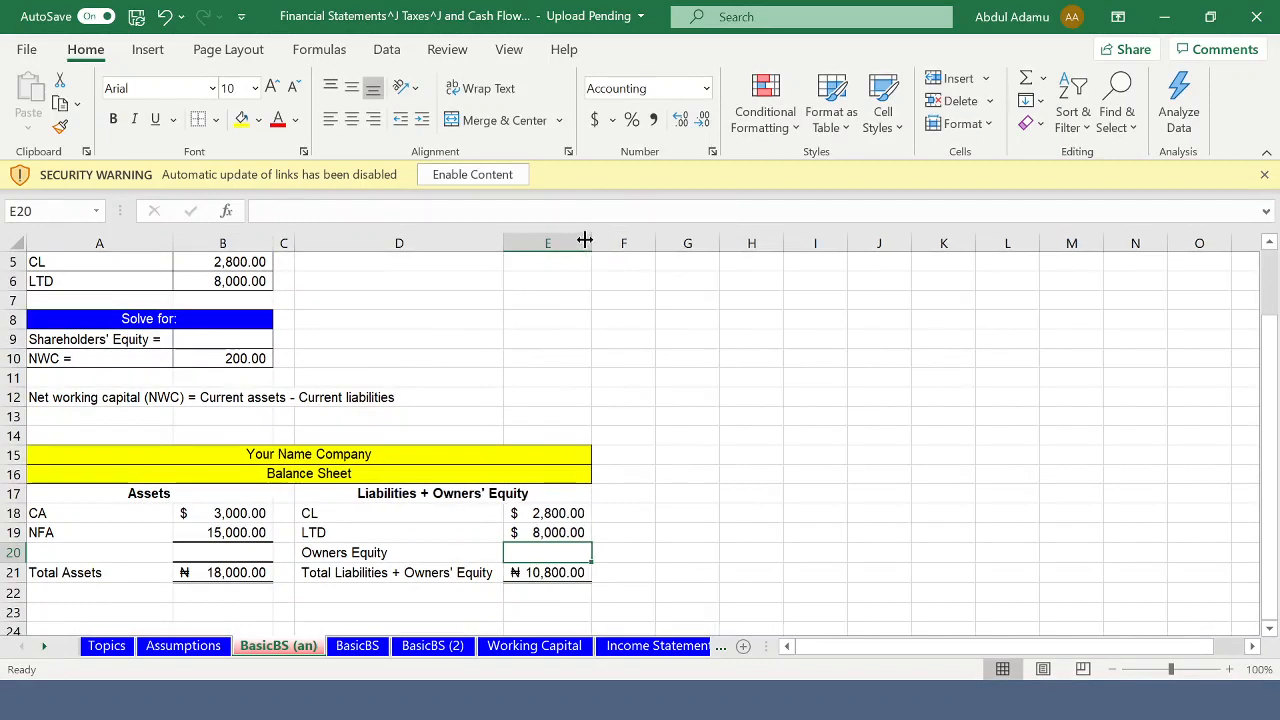
# - Calculate Owners Equity in cell E20 as total assets minus the sum of CL and LTD with the formula =B21-SUM(E18:E19)
pyautogui.scroll(-1, 511, 469)
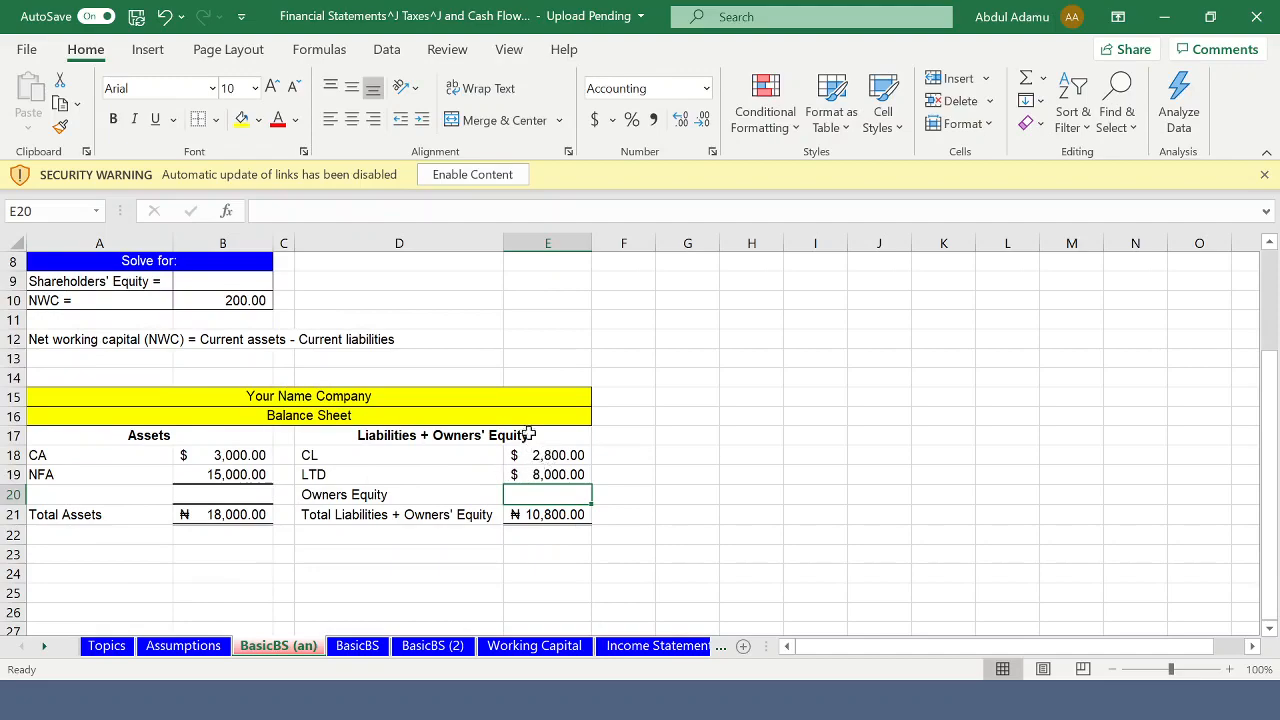
pyautogui.scroll(1, 523, 263)
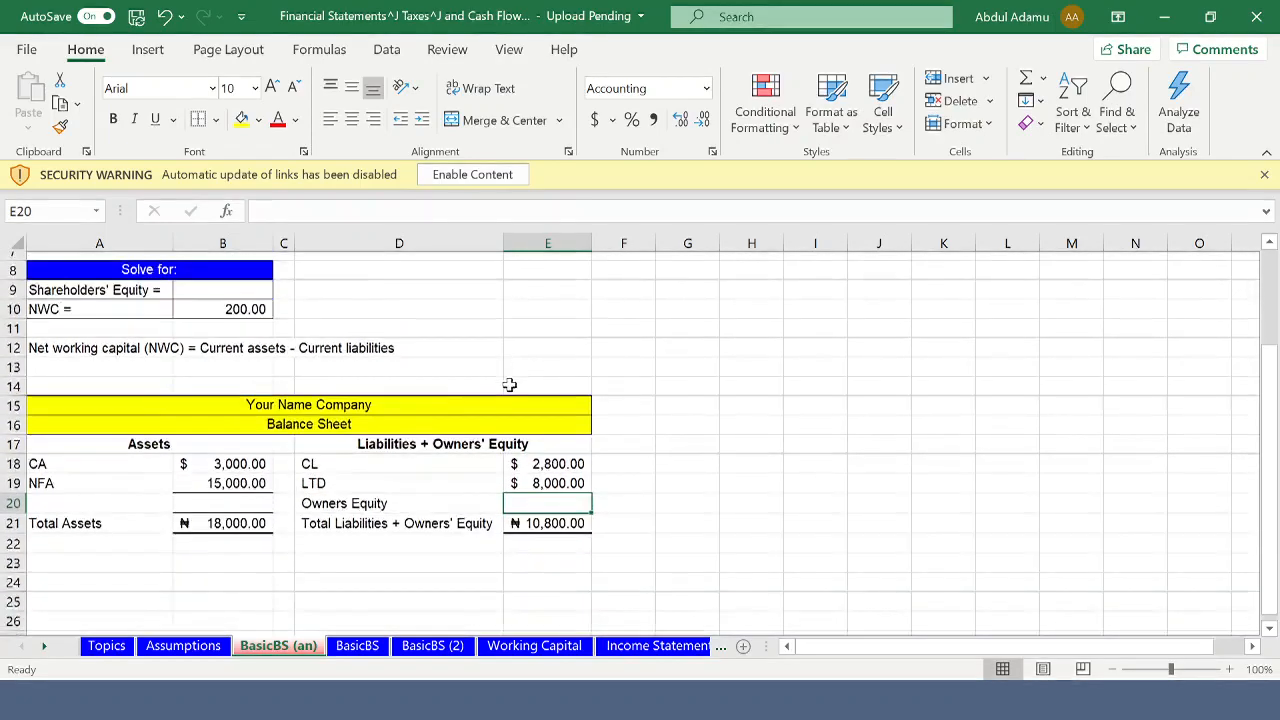
pyautogui.scroll(3, 509, 385)
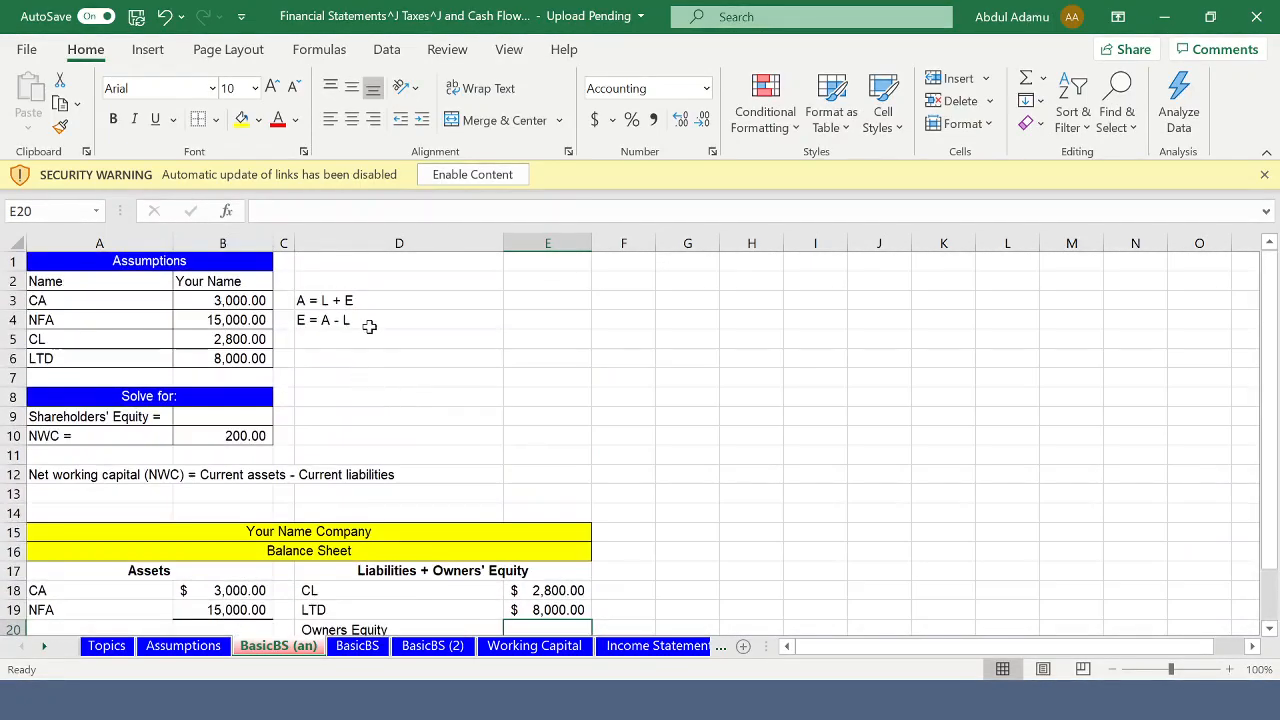
pyautogui.scroll(-3, 365, 330)
pyautogui.scroll(3, 325, 322)
pyautogui.scroll(-1, 339, 329)
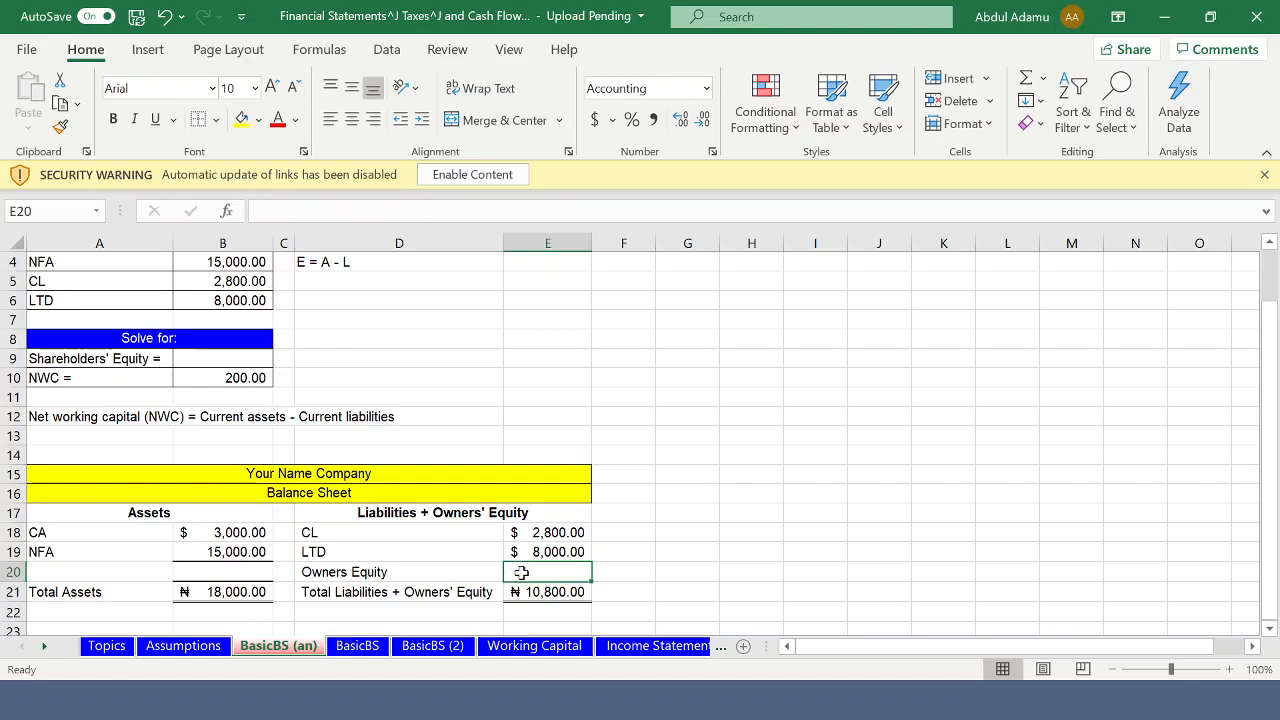
pyautogui.write('=')
pyautogui.click(222, 593)
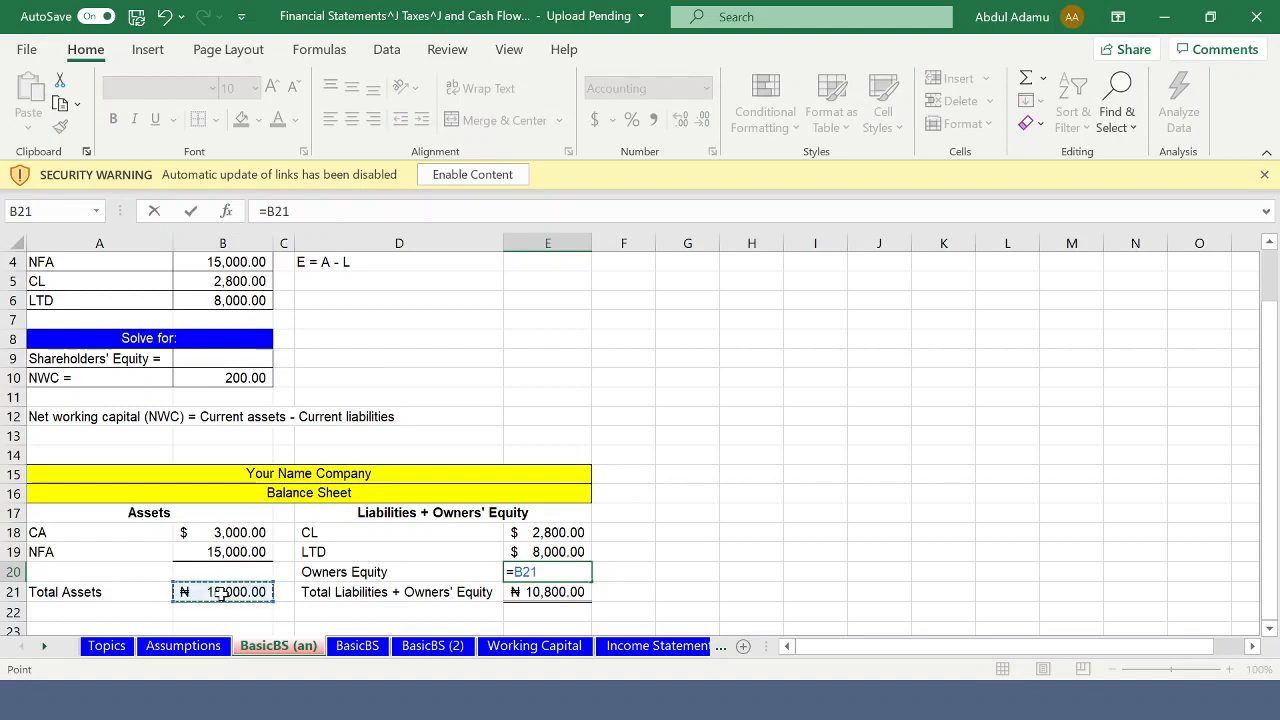
pyautogui.write('-')
pyautogui.write('SUM')
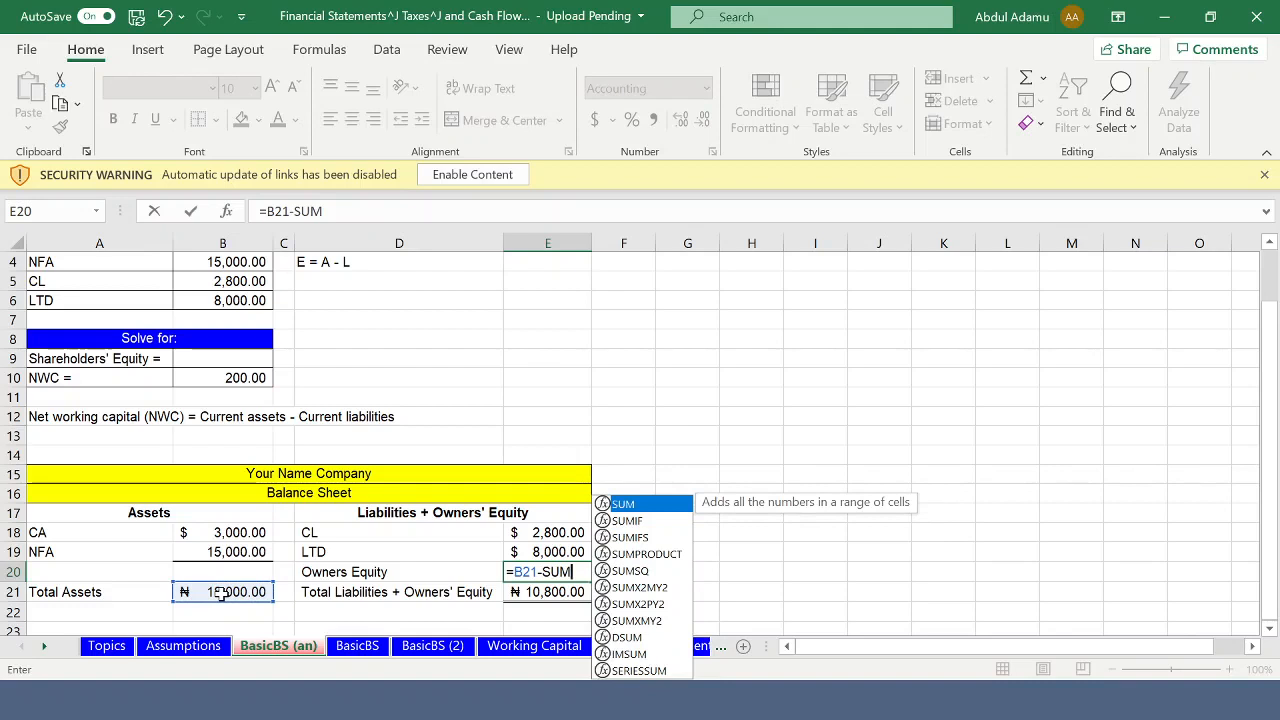
pyautogui.write('(')
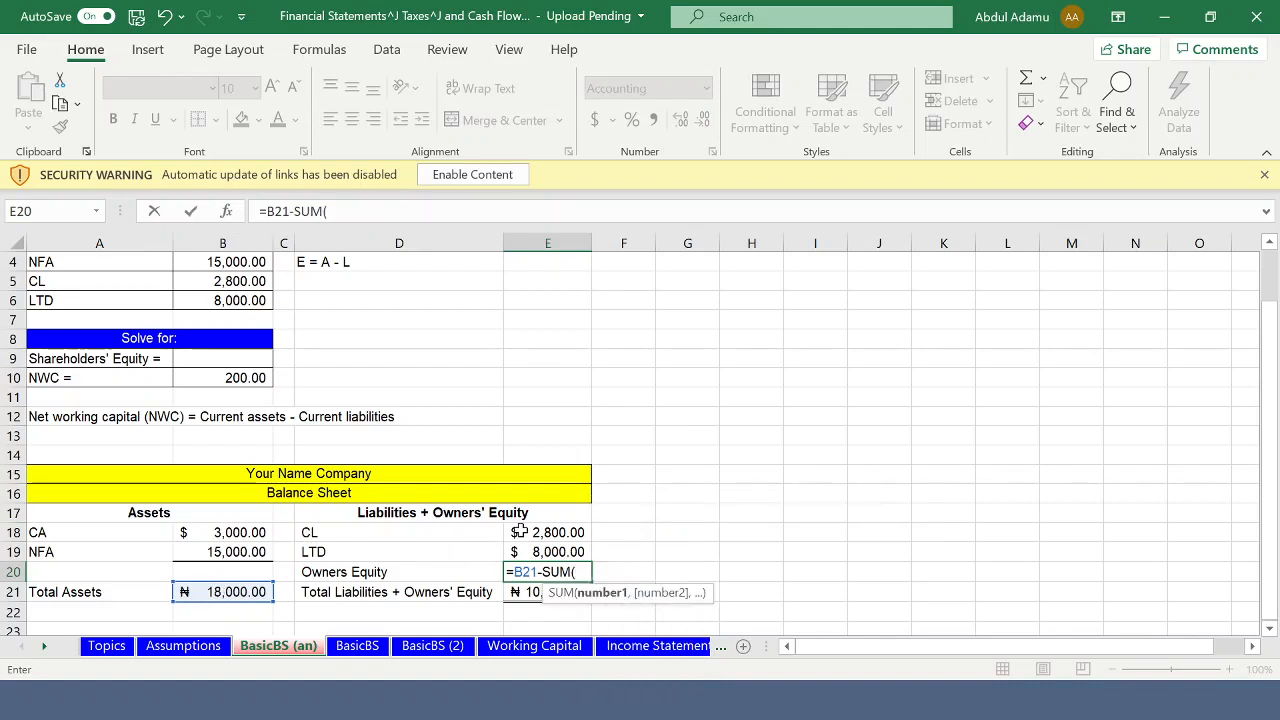
pyautogui.moveTo(519, 532); pyautogui.dragTo(524, 547)
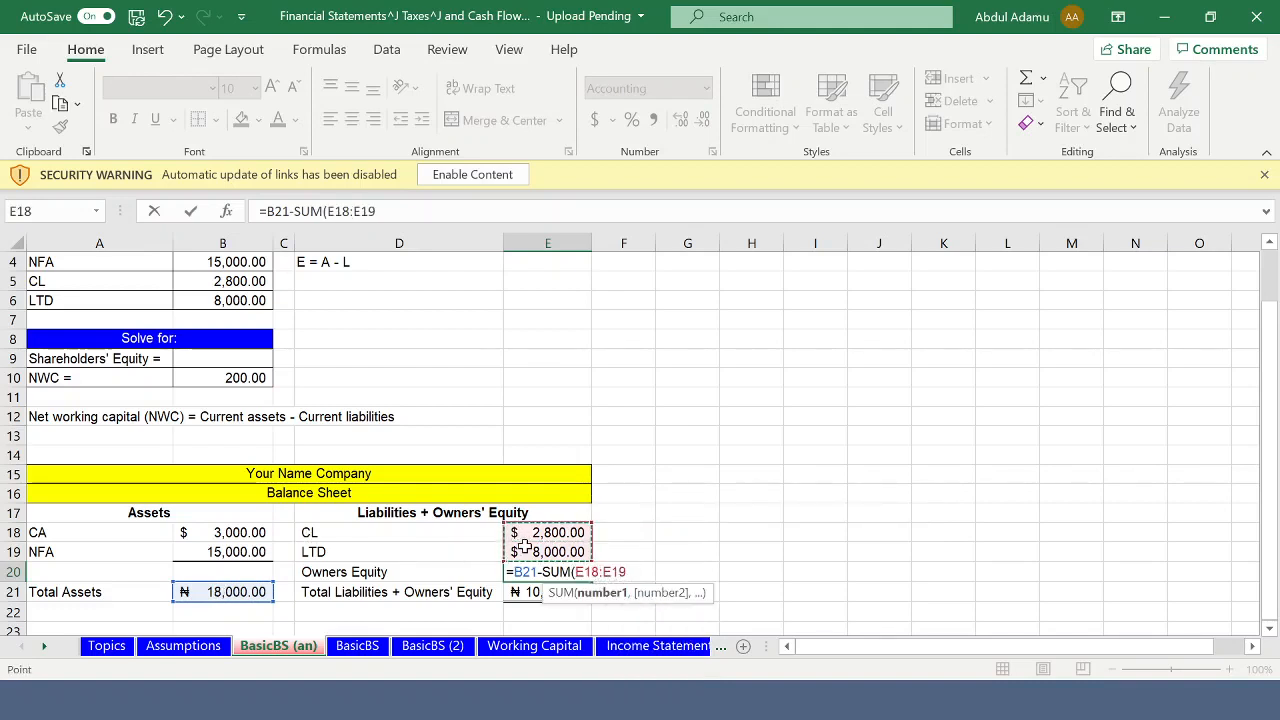
pyautogui.press('Return')
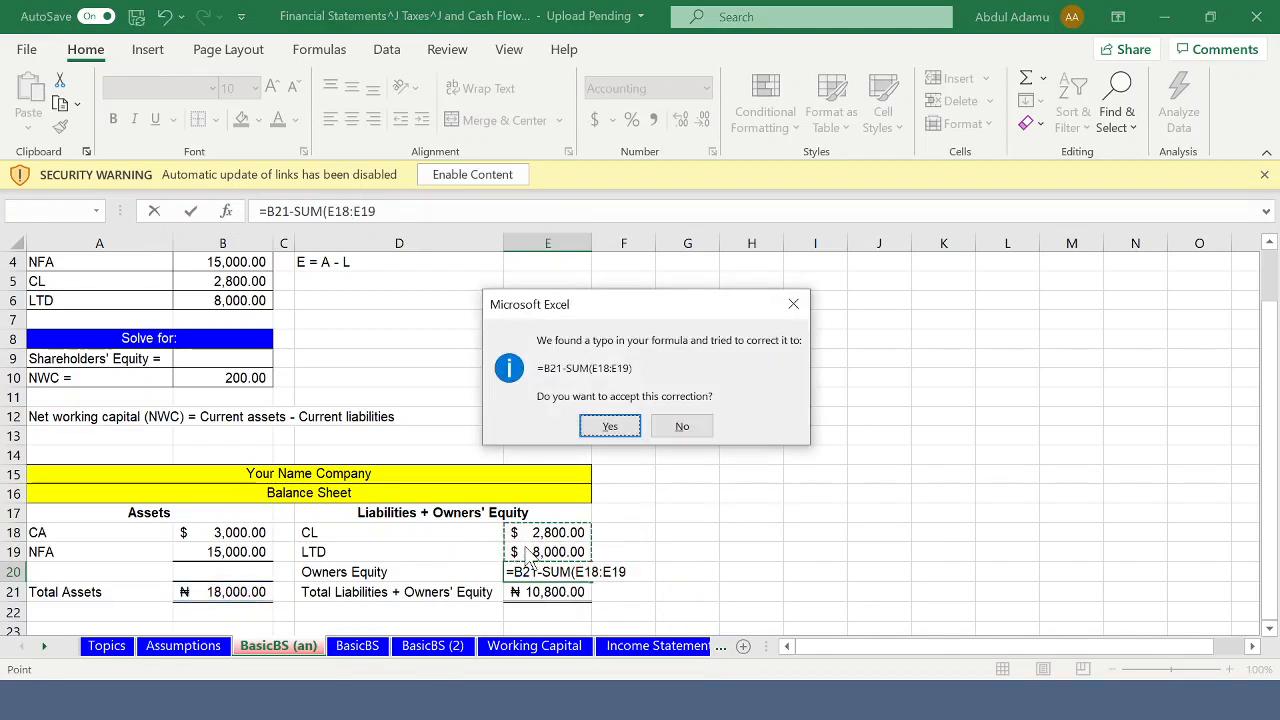
pyautogui.click(610, 426)
# - Select cell E23, two rows below the Total Liabilities + Owners' Equity amount, as the place for a balance check
pyautogui.scroll(-1, 605, 520)
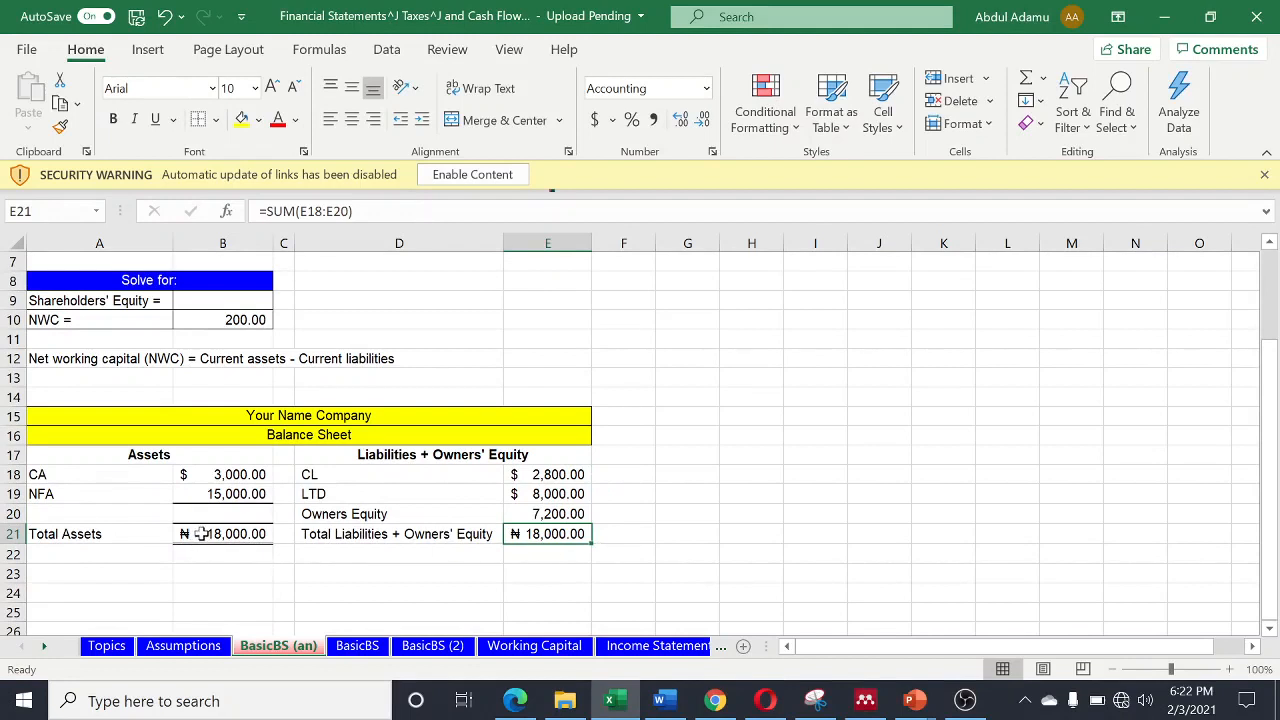
pyautogui.click(568, 559)
pyautogui.click(522, 578)
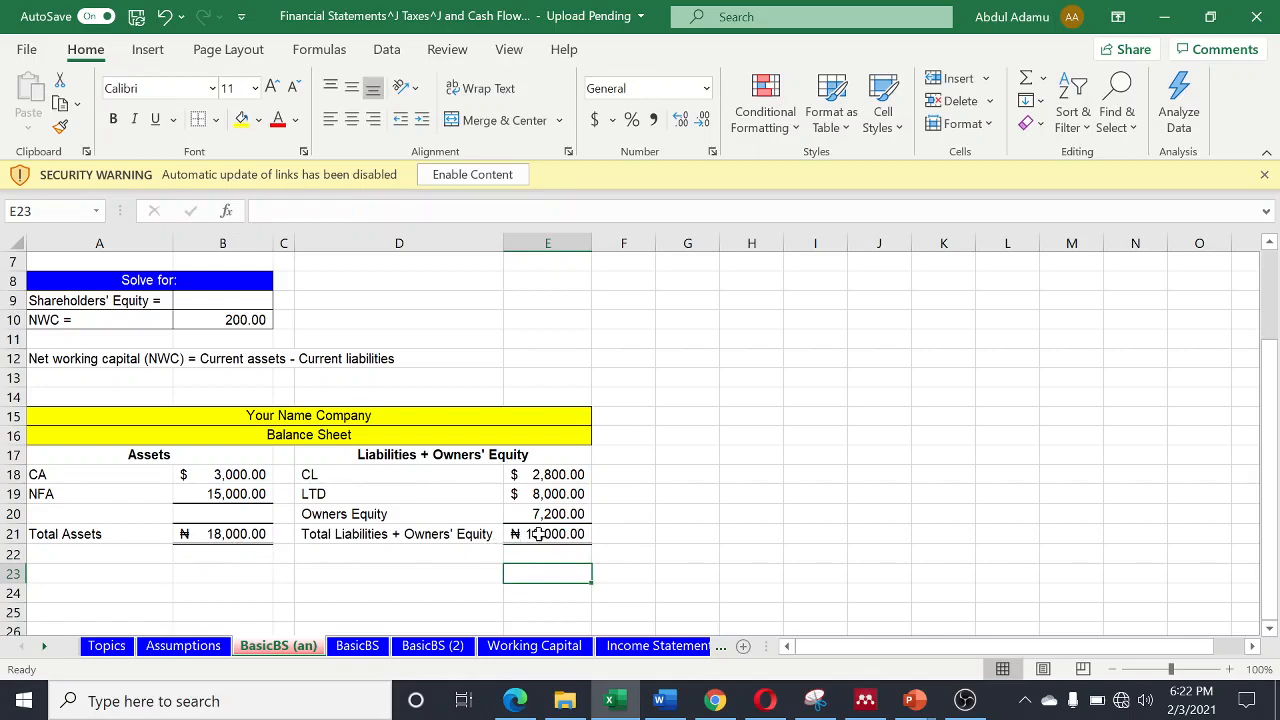
pyautogui.scroll(-1, 540, 534)
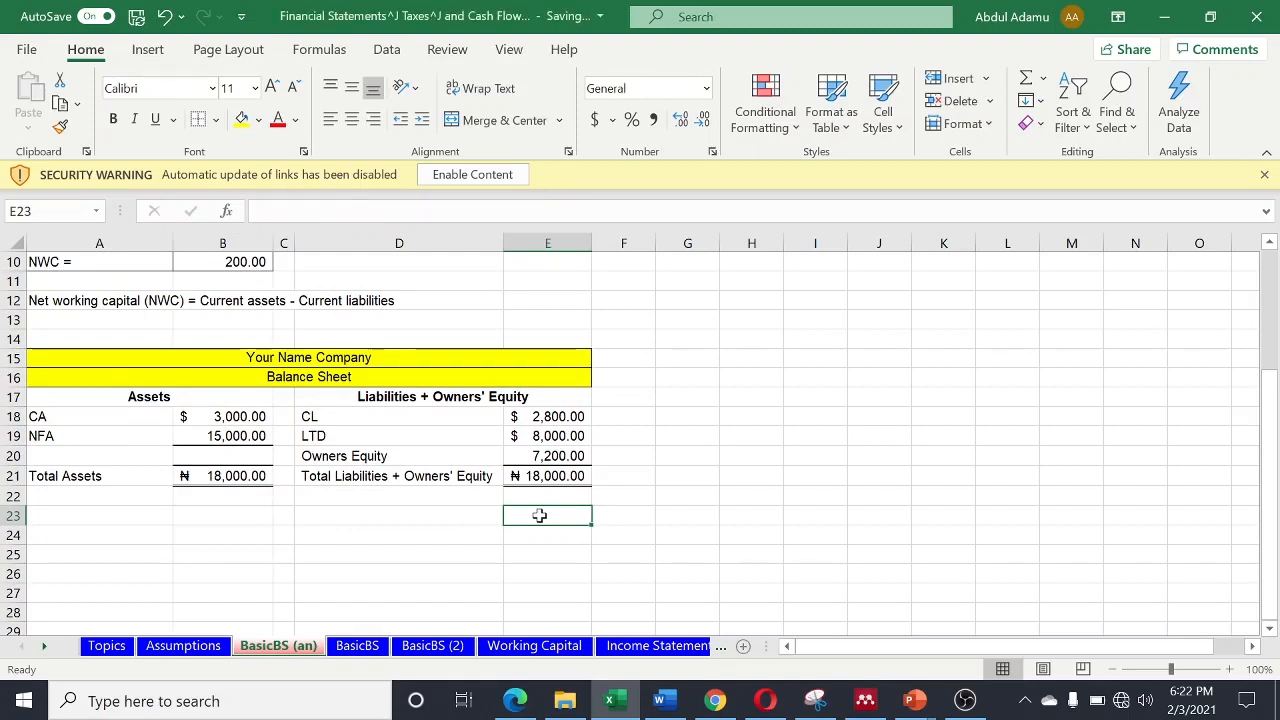
pyautogui.write('=')
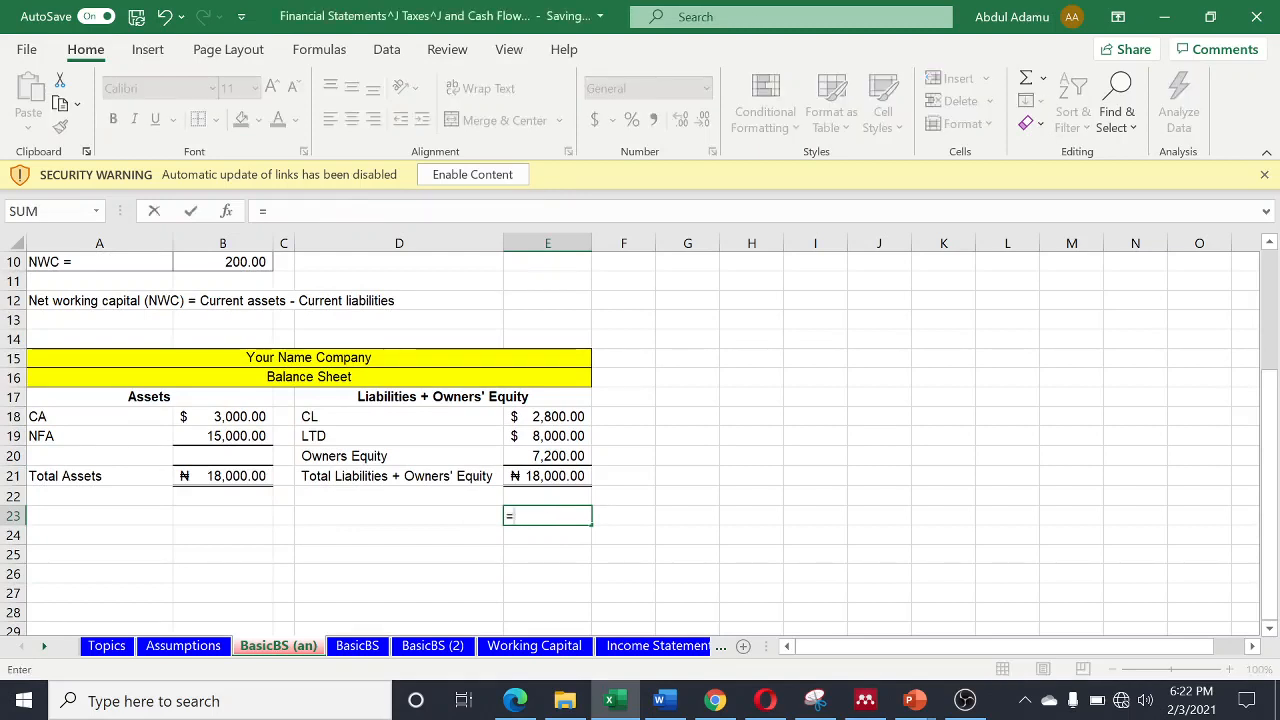
pyautogui.write('IS')
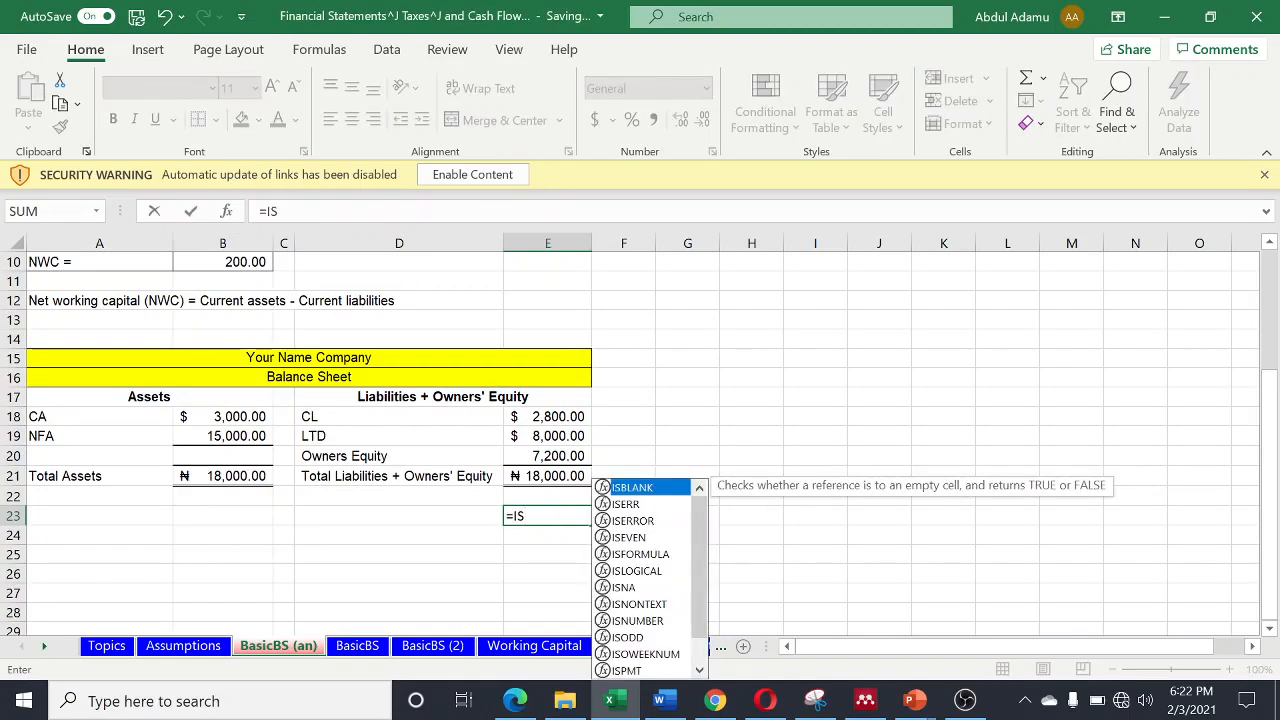
pyautogui.press('Tab')
pyautogui.press('BackSpace')
pyautogui.press('BackSpace')
pyautogui.press('BackSpace')
pyautogui.press('BackSpace')
pyautogui.press('BackSpace')
pyautogui.press('BackSpace')
pyautogui.press('BackSpace')
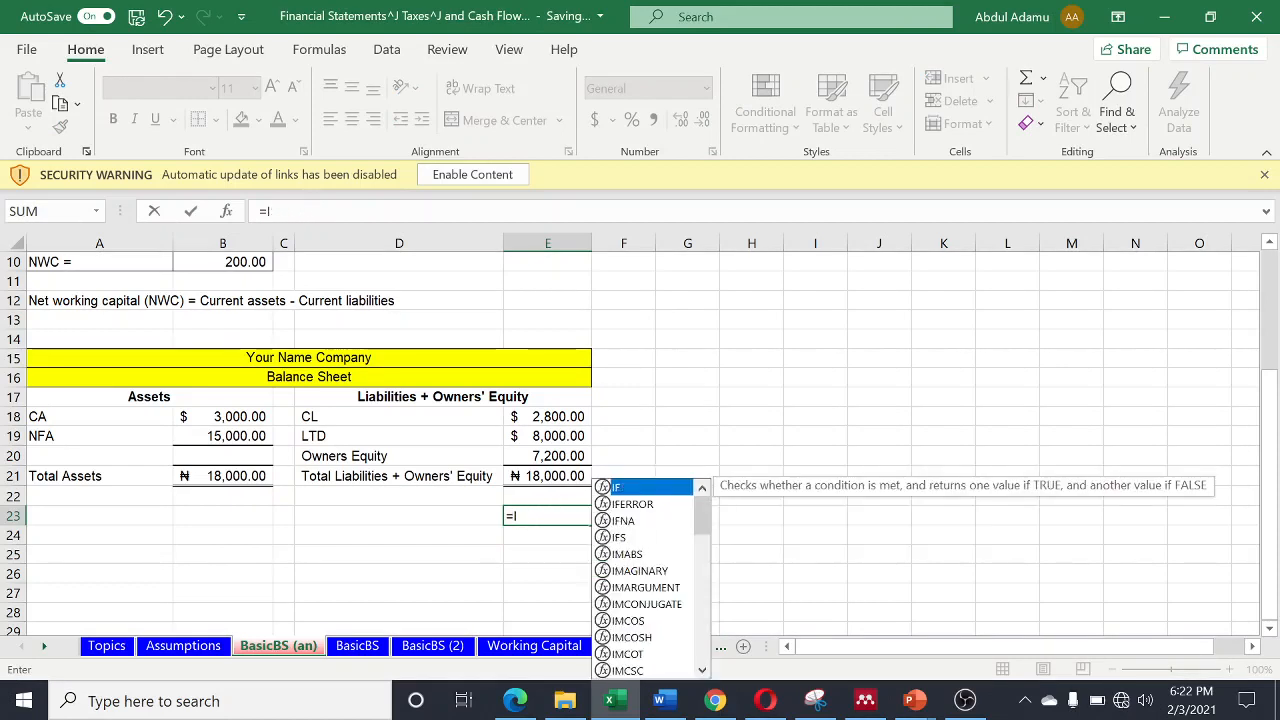
pyautogui.press('BackSpace')
pyautogui.press('BackSpace')
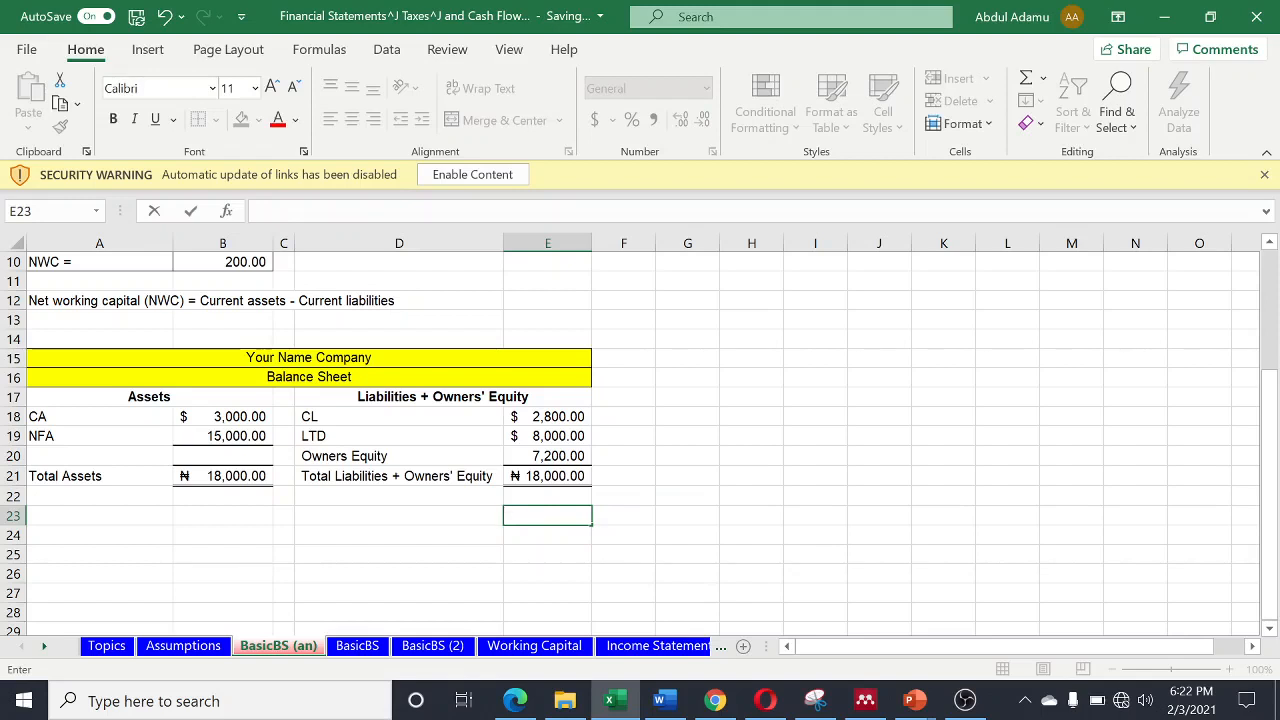
# - Enter the balance check formula =B21=E21 in cell E23, comparing total assets with Total Liabilities + Owners' Equity
pyautogui.write('=')
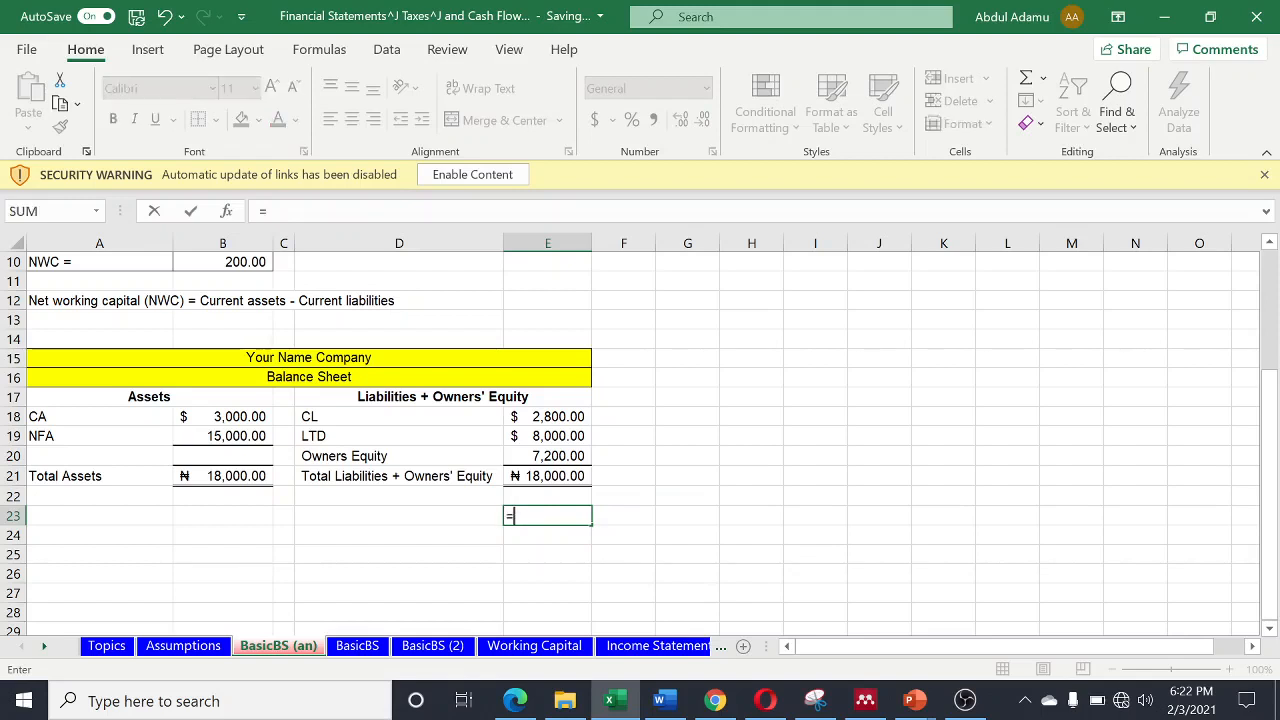
pyautogui.click(211, 476)
pyautogui.write('=')
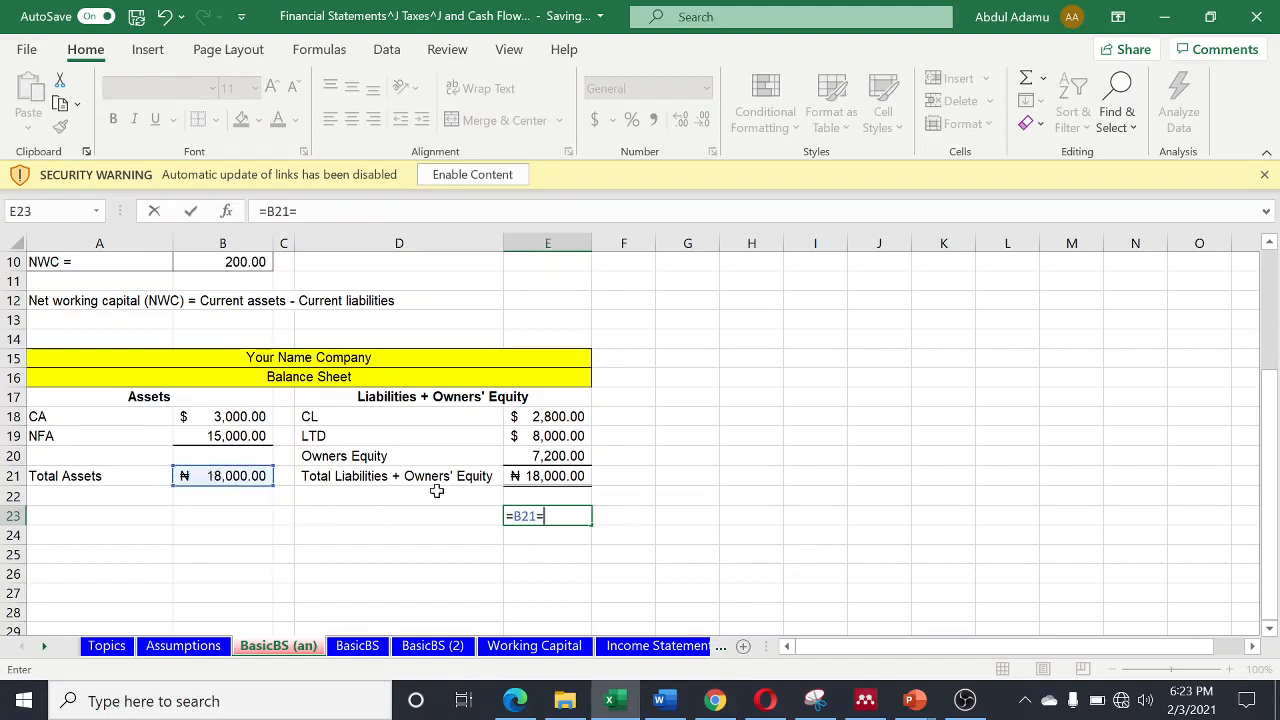
pyautogui.click(559, 476)
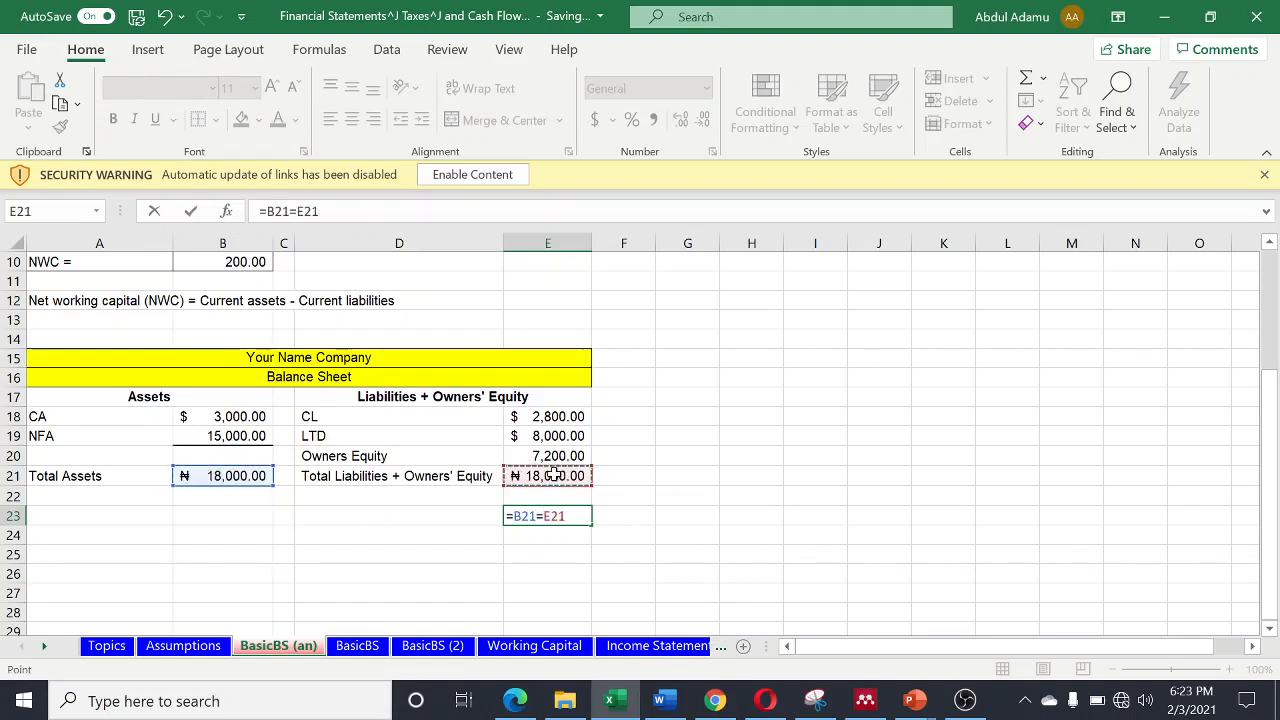
pyautogui.press('Return')
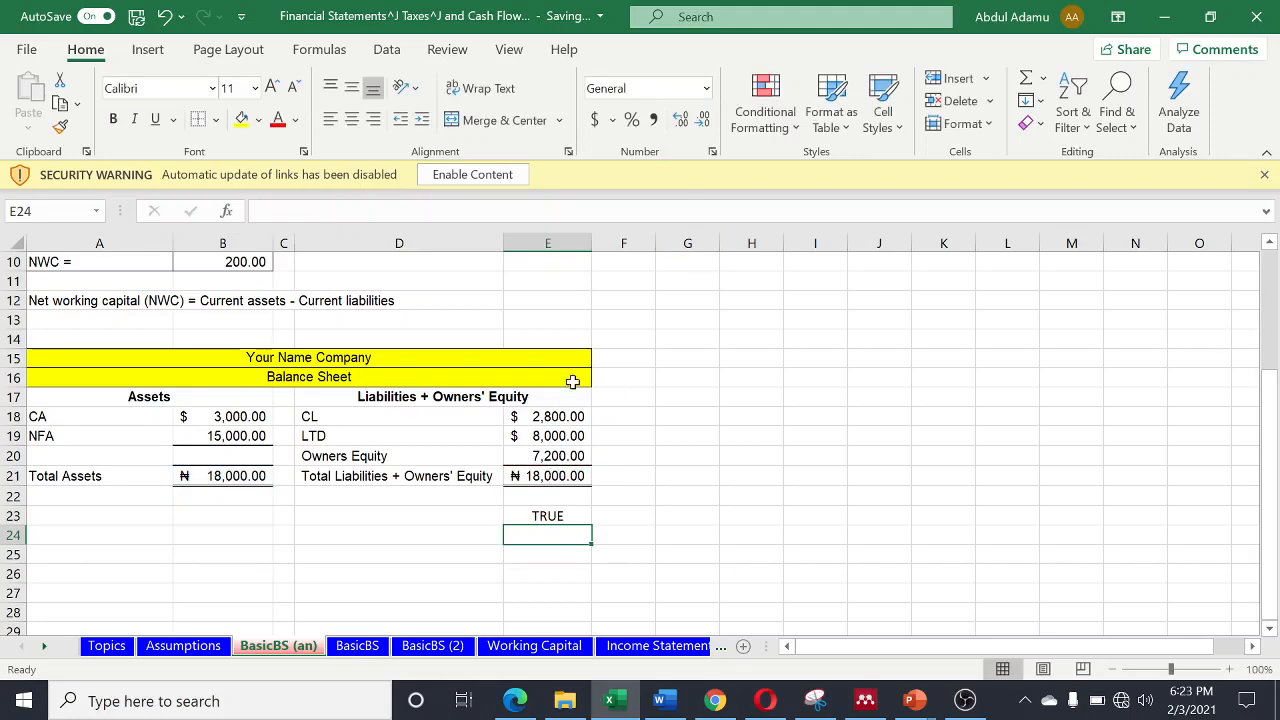
# - On the BasicBS sheet, link AB Corporation's 2015 current assets in cell F9 to the assumptions with the formula =B8
pyautogui.scroll(-1, 571, 377)
pyautogui.scroll(2, 466, 566)
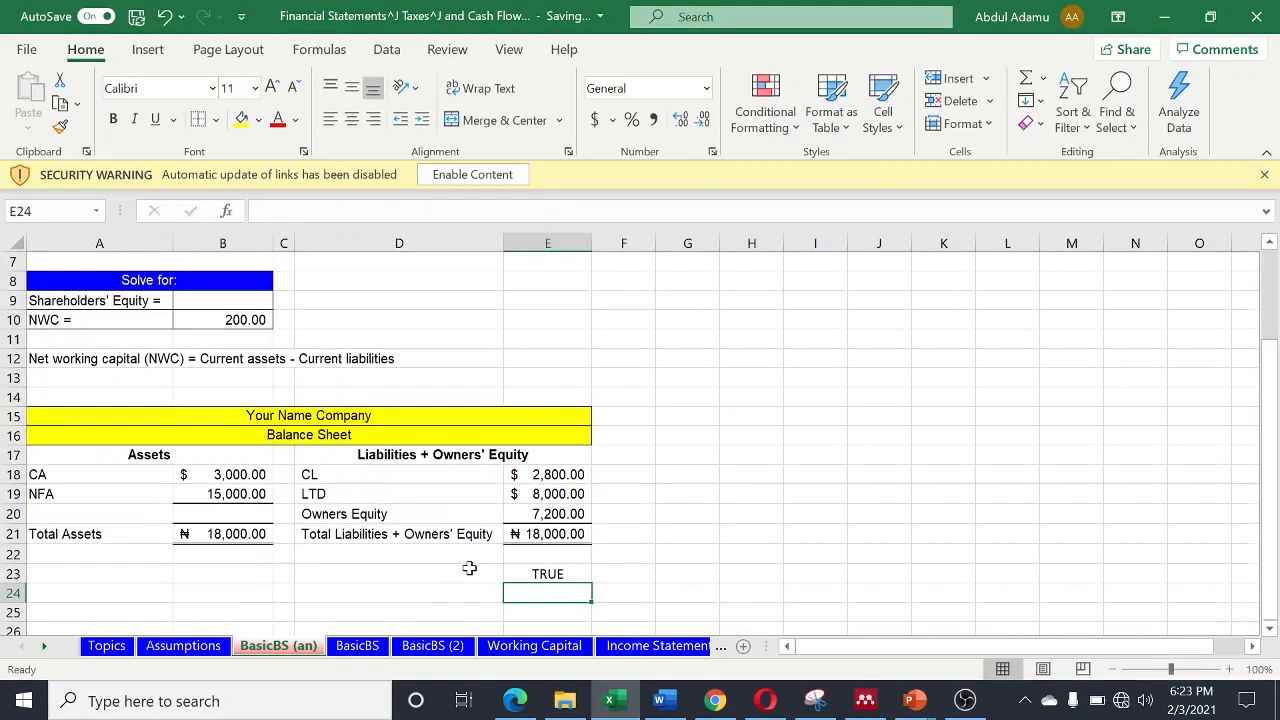
pyautogui.click(356, 646)
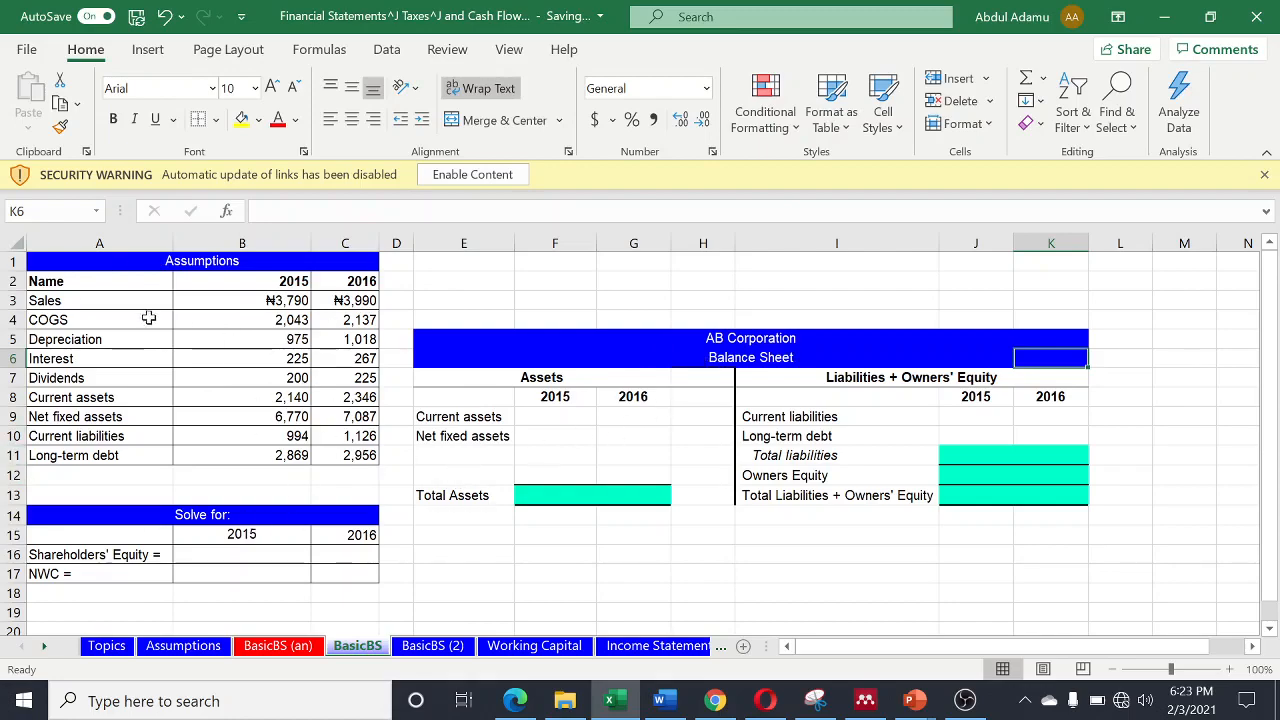
pyautogui.scroll(-1, 366, 436)
pyautogui.scroll(1, 340, 312)
pyautogui.click(550, 417)
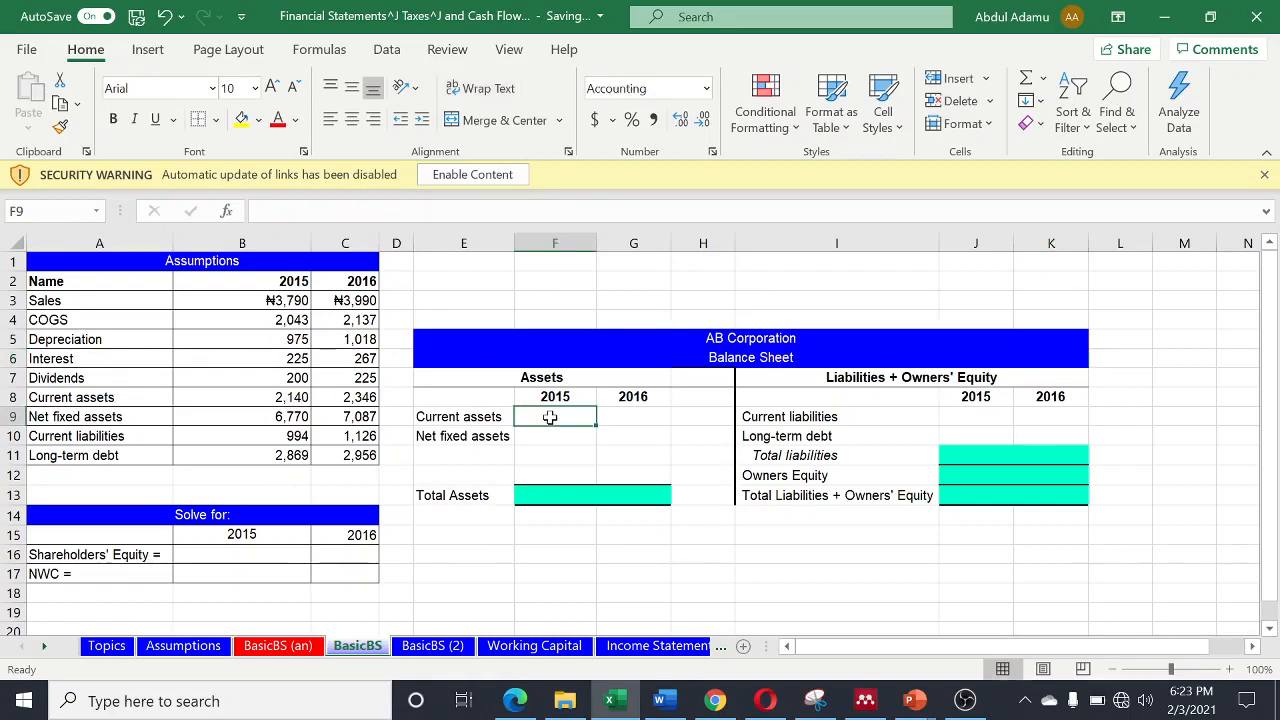
pyautogui.write('=')
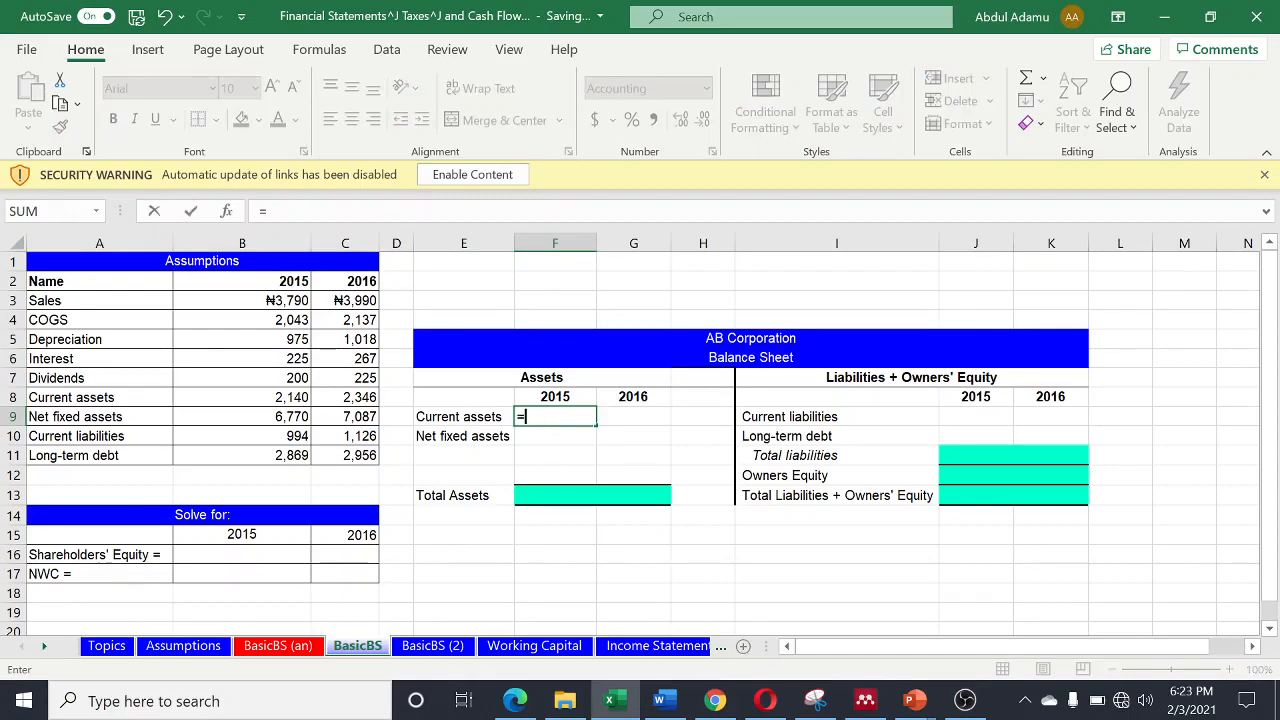
pyautogui.click(281, 397)
pyautogui.press('Return')
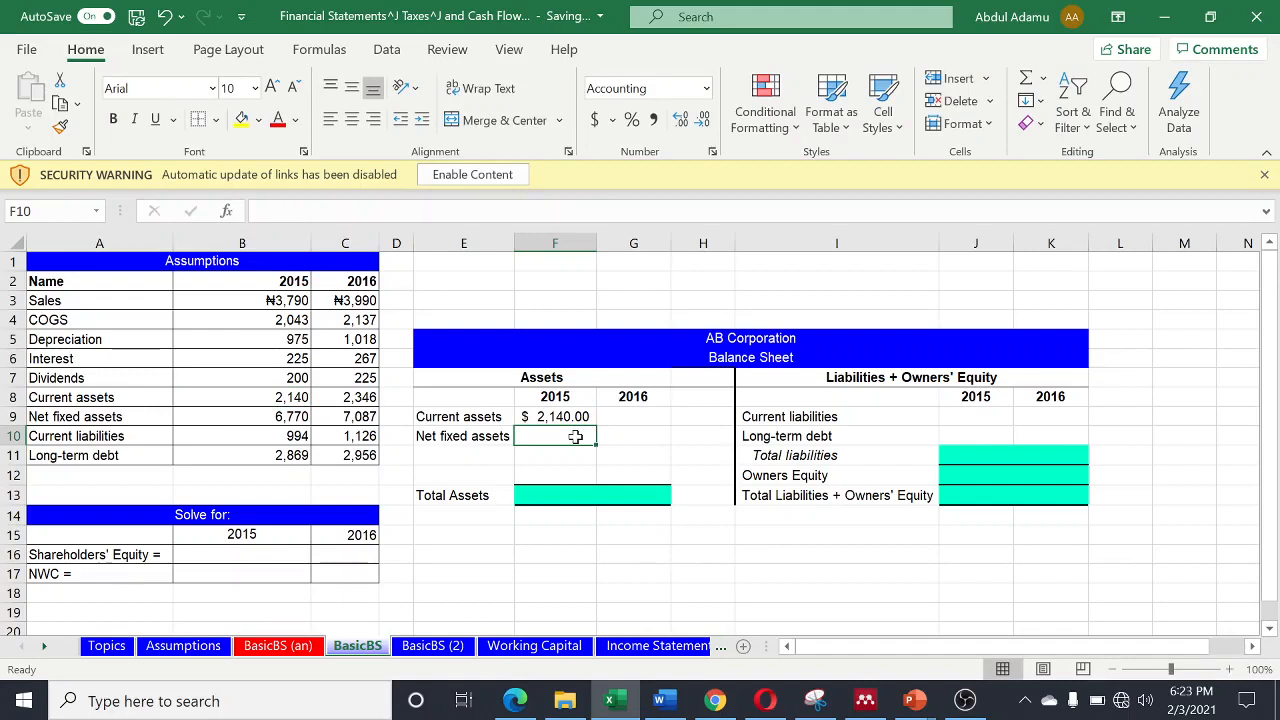
# - Link the 2015 net fixed assets in cell F10 to the assumptions with the formula =B9
pyautogui.write('=')
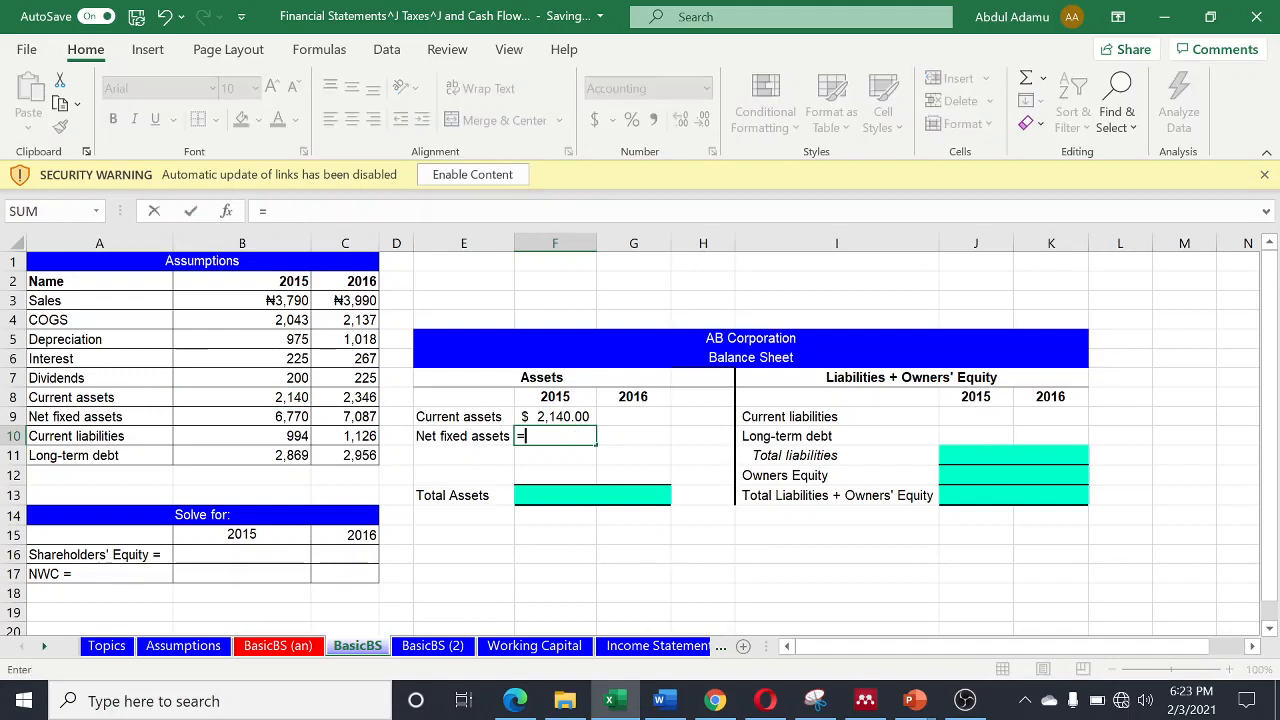
pyautogui.click(283, 418)
pyautogui.press('Return')
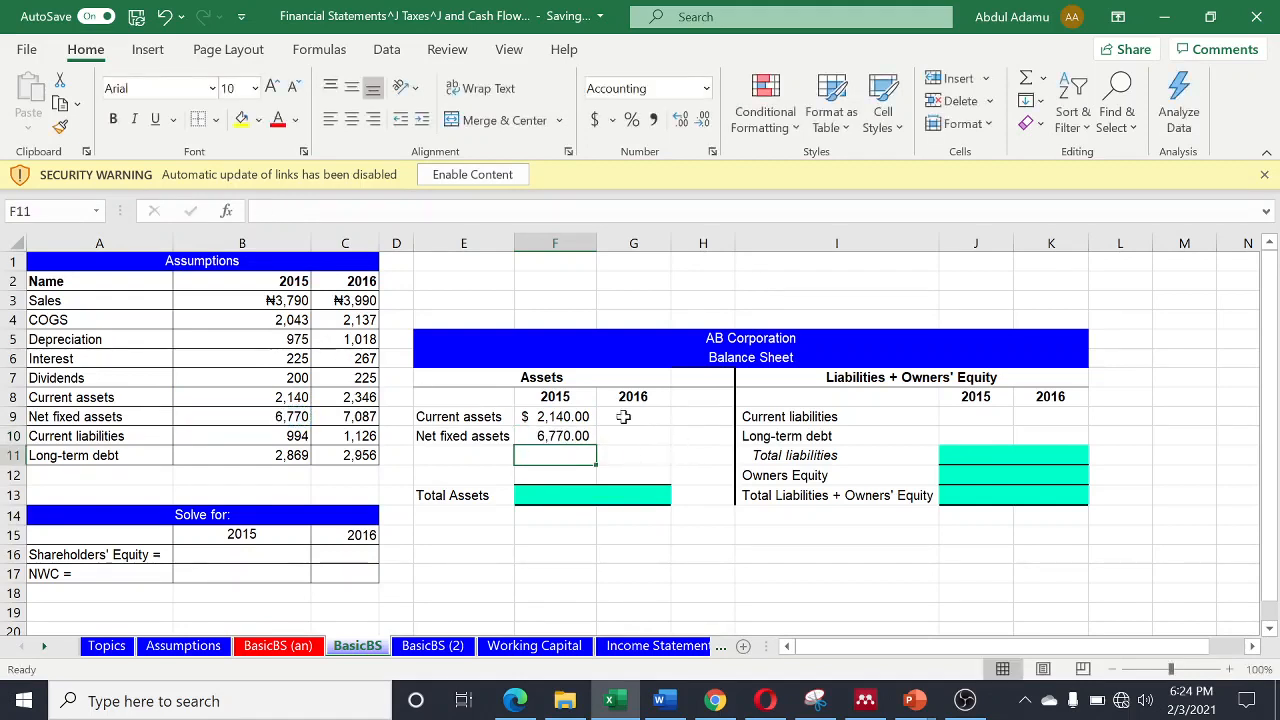
# - Fill the 2015 current assets and net fixed assets formulas across to the 2016 cells G9 and G10
pyautogui.click(575, 418)
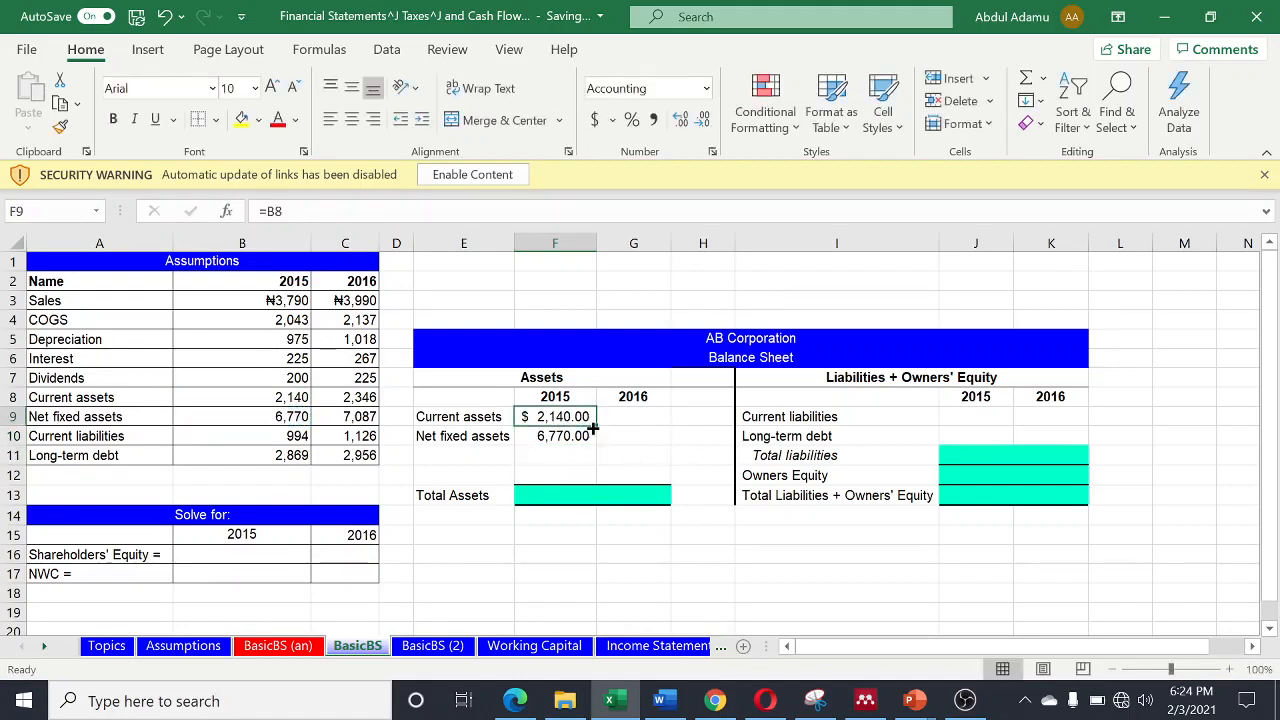
pyautogui.moveTo(594, 428); pyautogui.dragTo(648, 428)
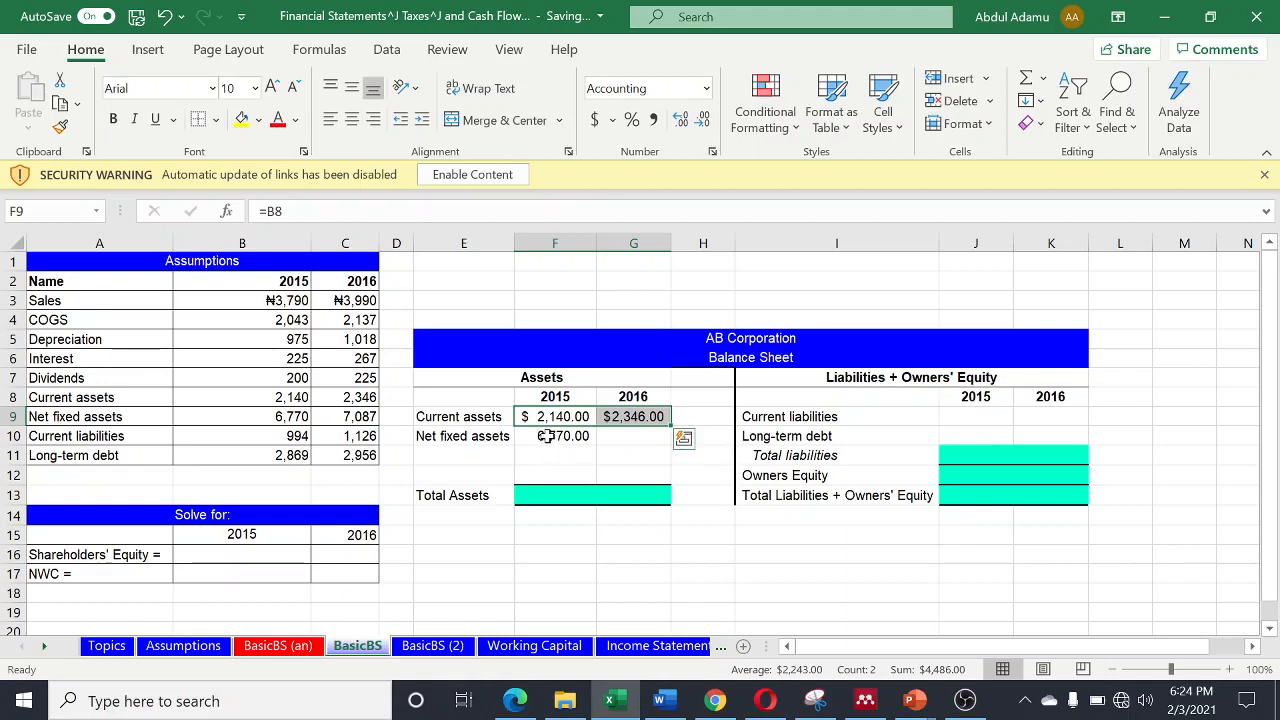
pyautogui.click(580, 435)
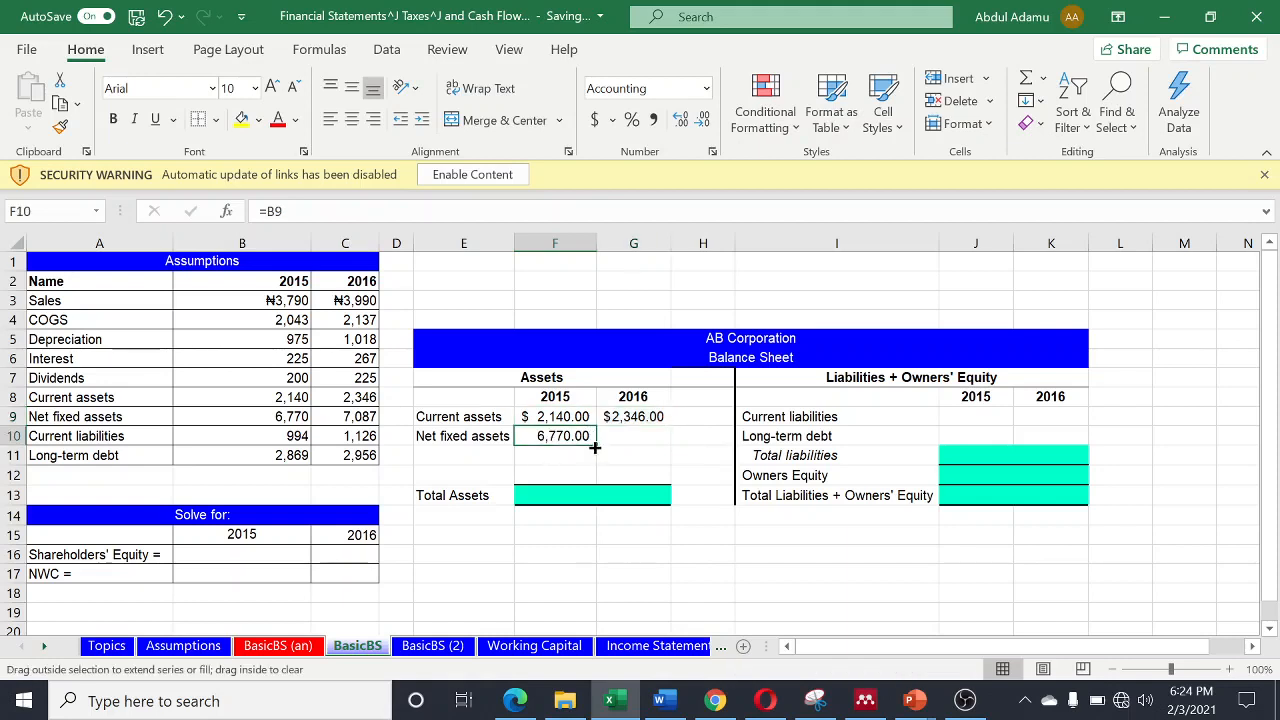
pyautogui.moveTo(594, 447); pyautogui.dragTo(640, 445)
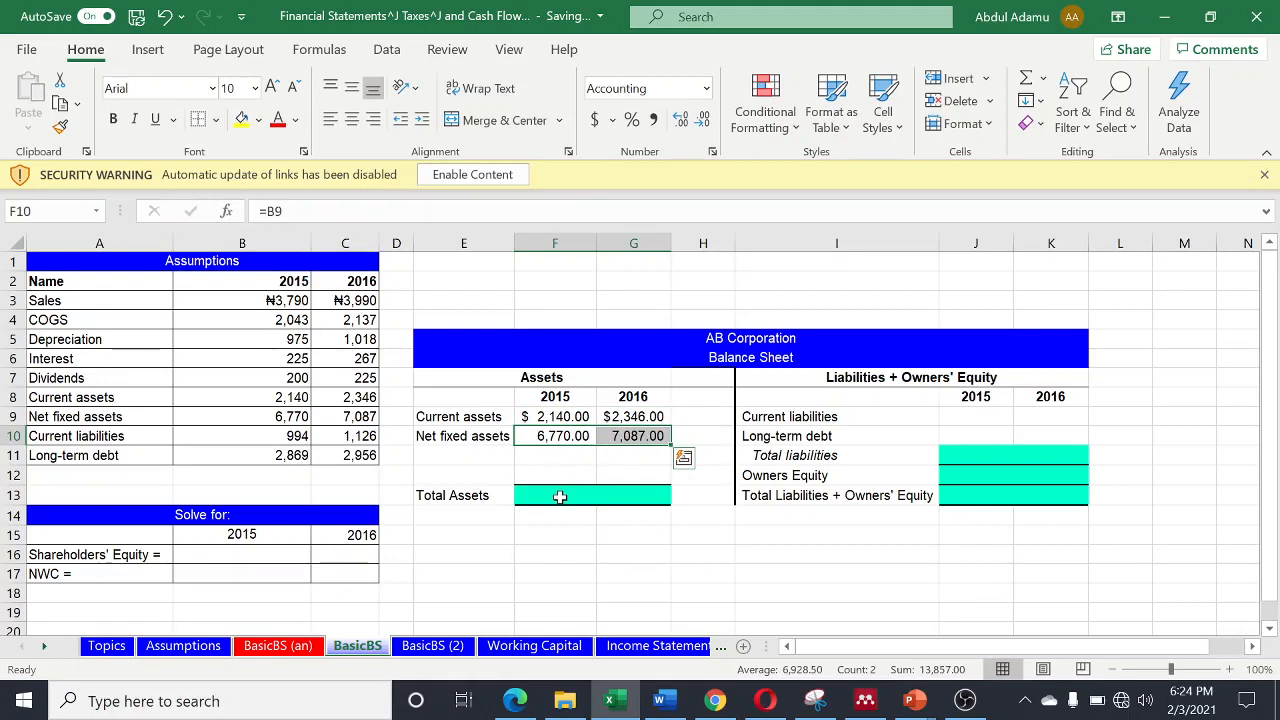
# - Calculate 2015 Total Assets in cell F13 with =SUM(F9:F10) and fill the formula across to 2016 in G13
pyautogui.click(560, 496)
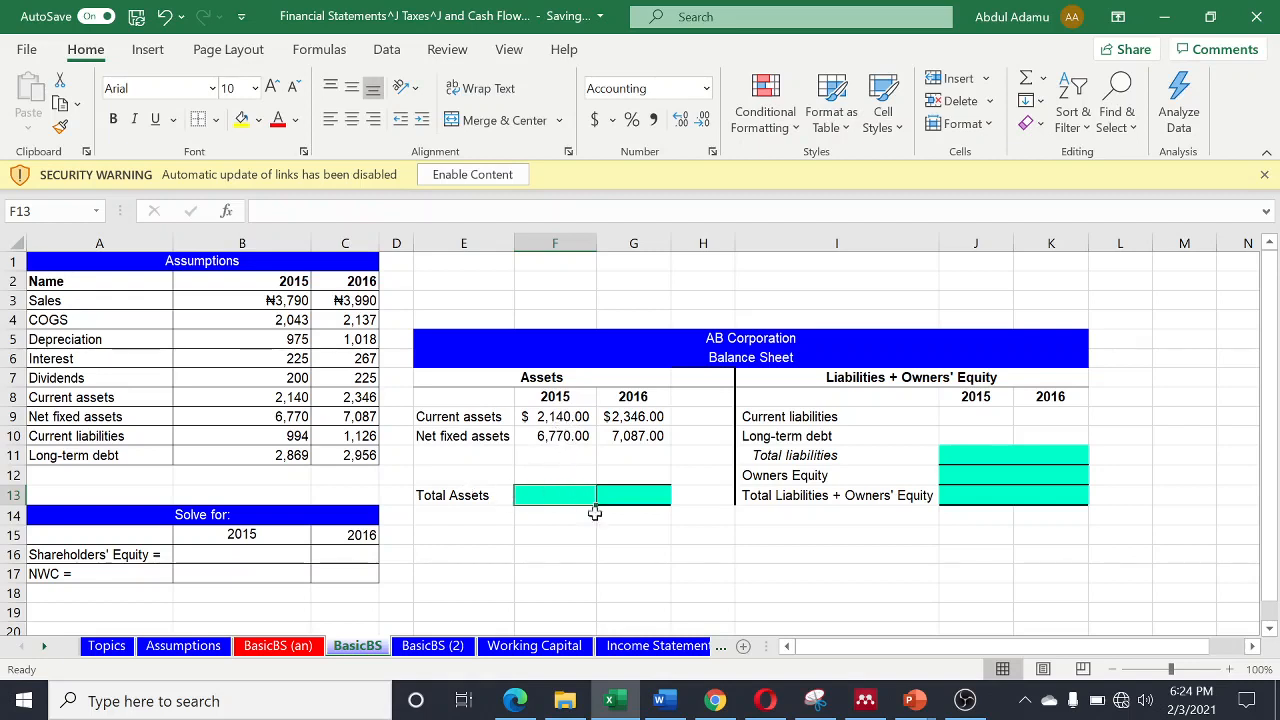
pyautogui.write('=')
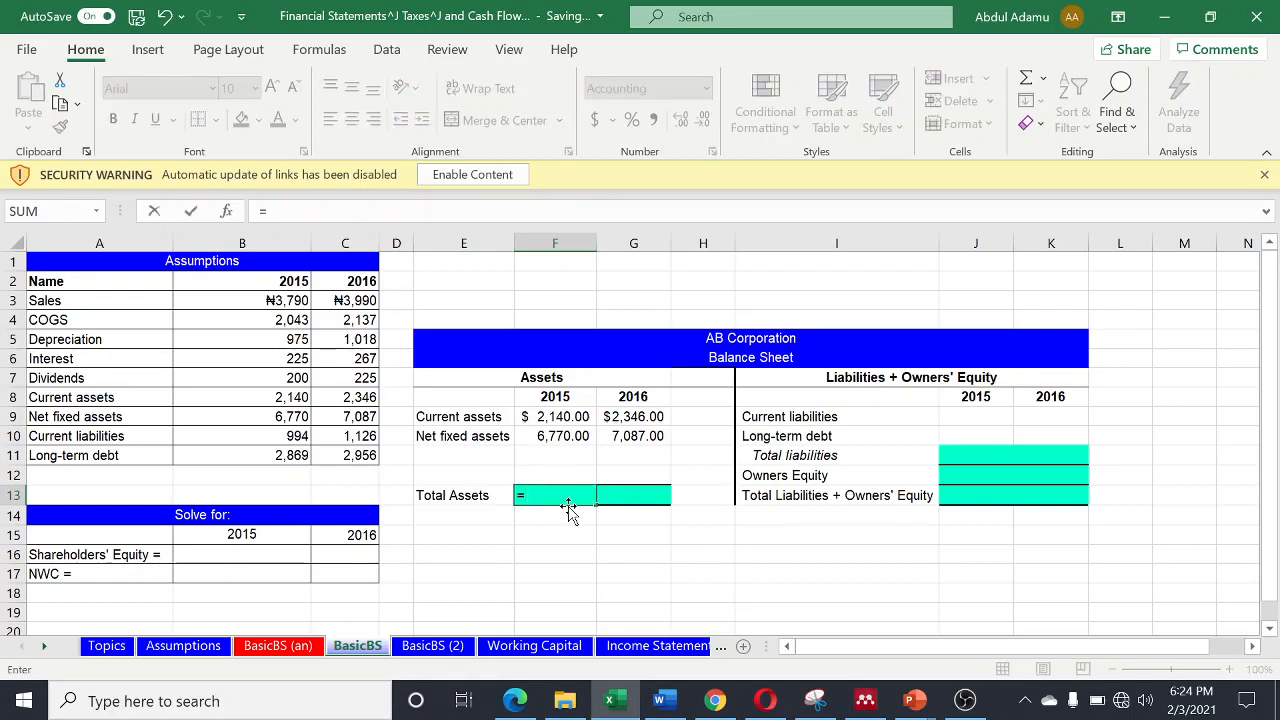
pyautogui.write('SUM(')
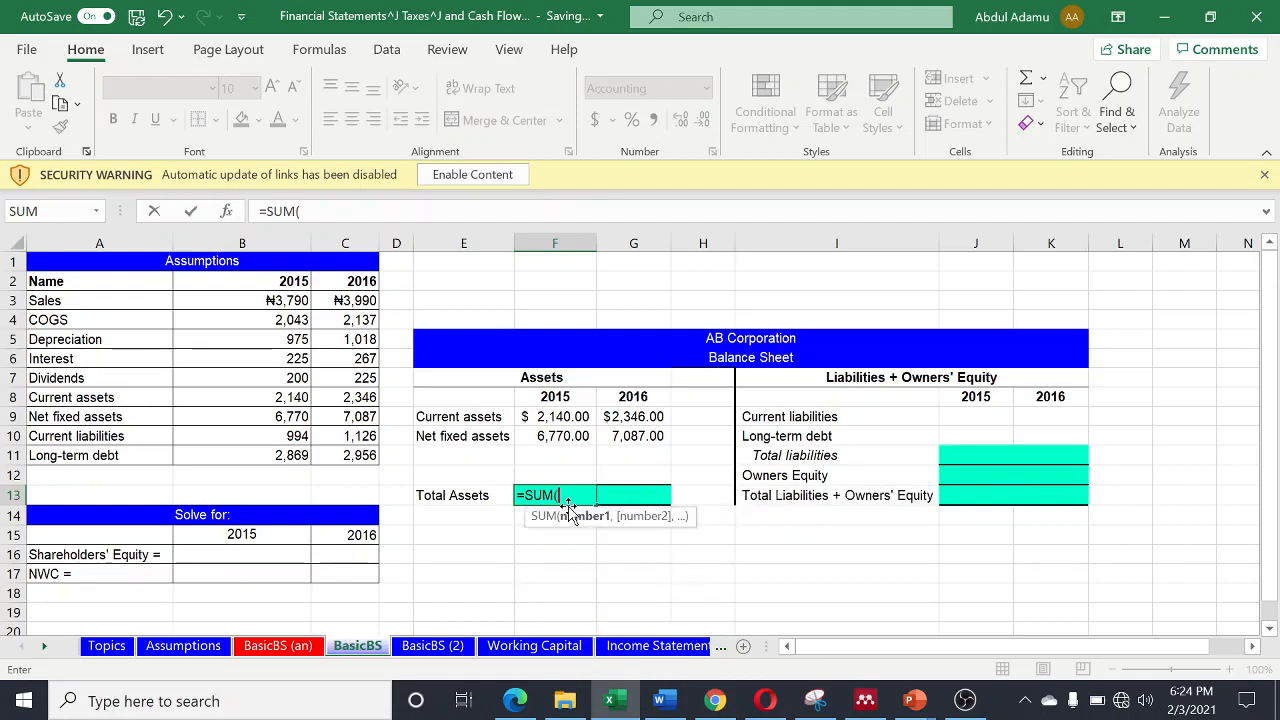
pyautogui.moveTo(556, 417); pyautogui.dragTo(560, 433)
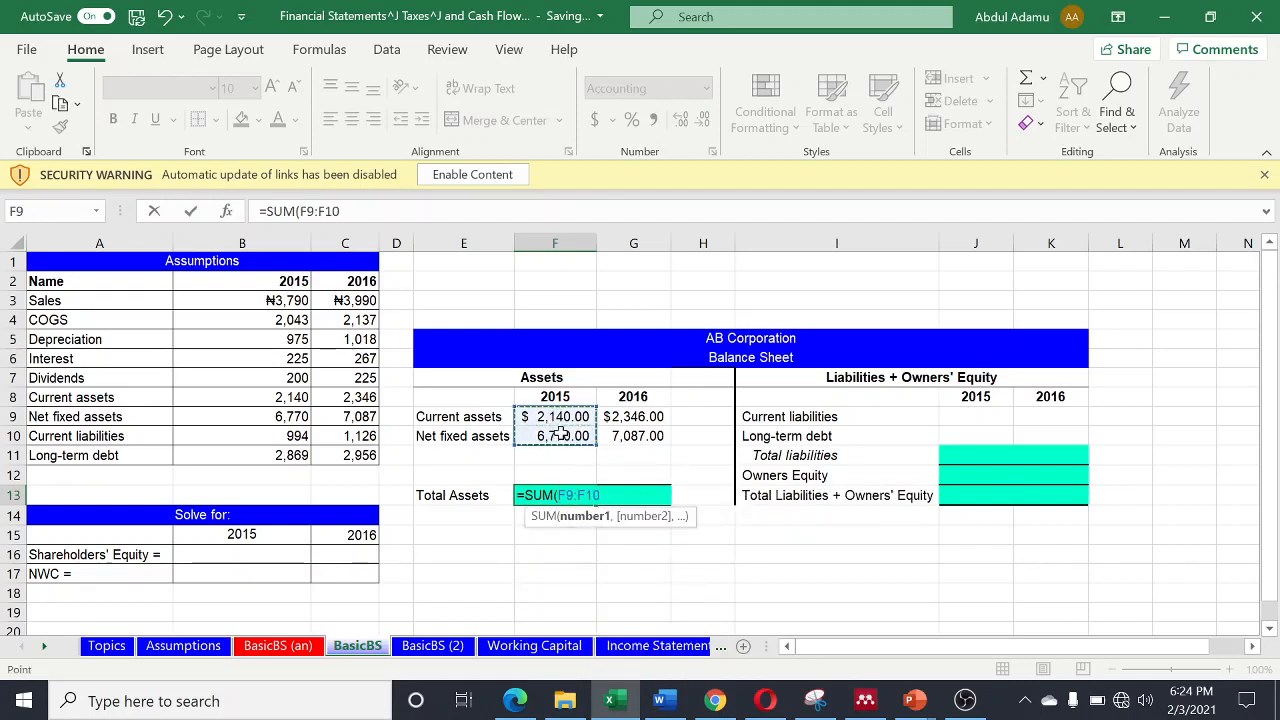
pyautogui.press('Return')
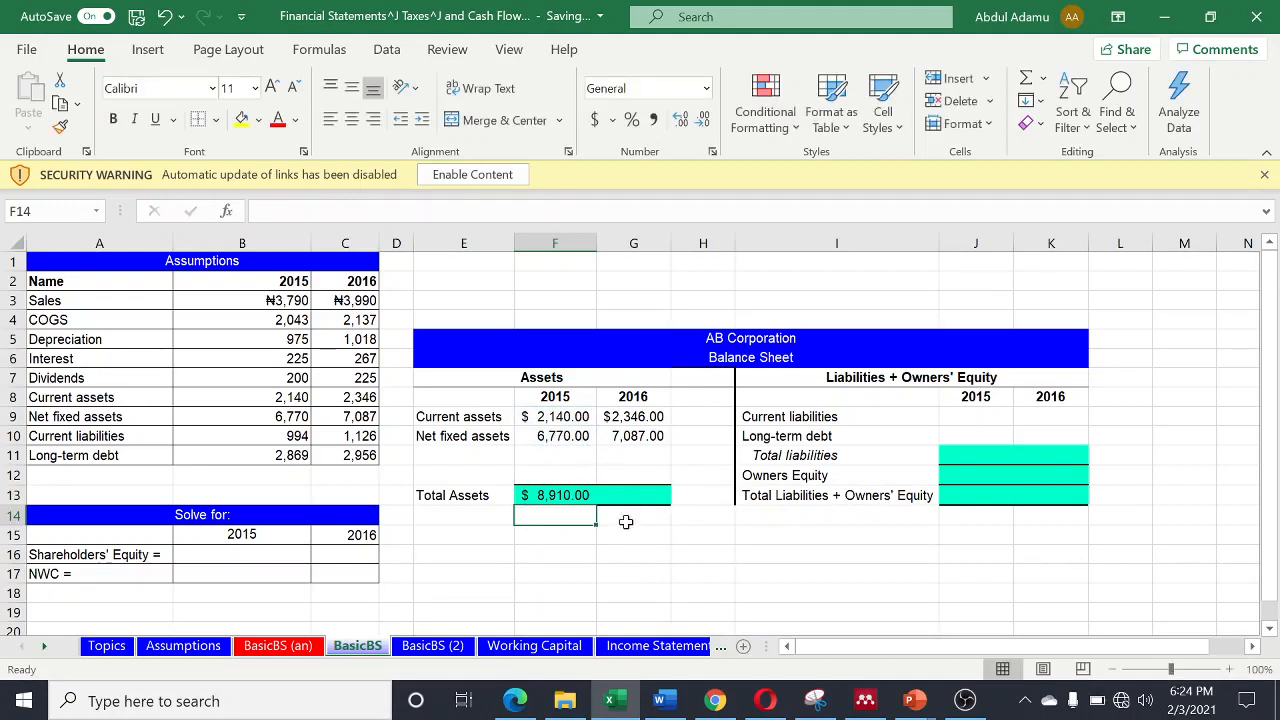
pyautogui.click(583, 495)
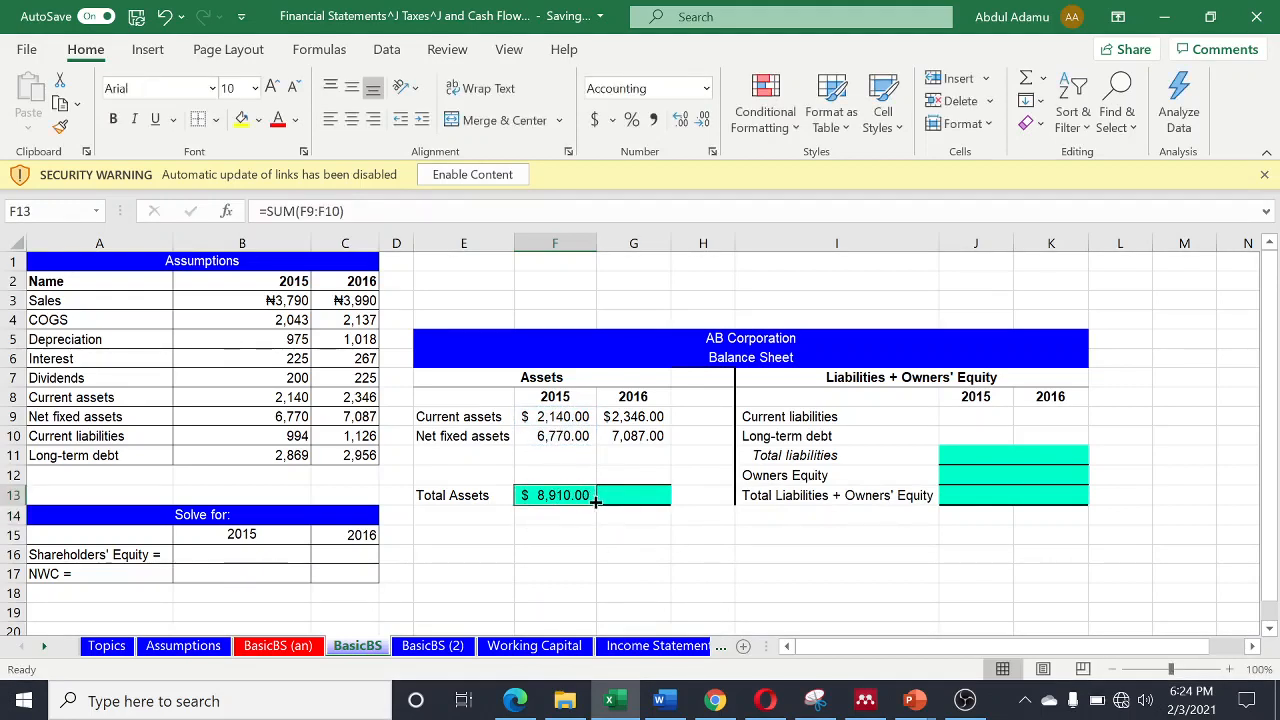
pyautogui.moveTo(597, 502); pyautogui.dragTo(668, 500)
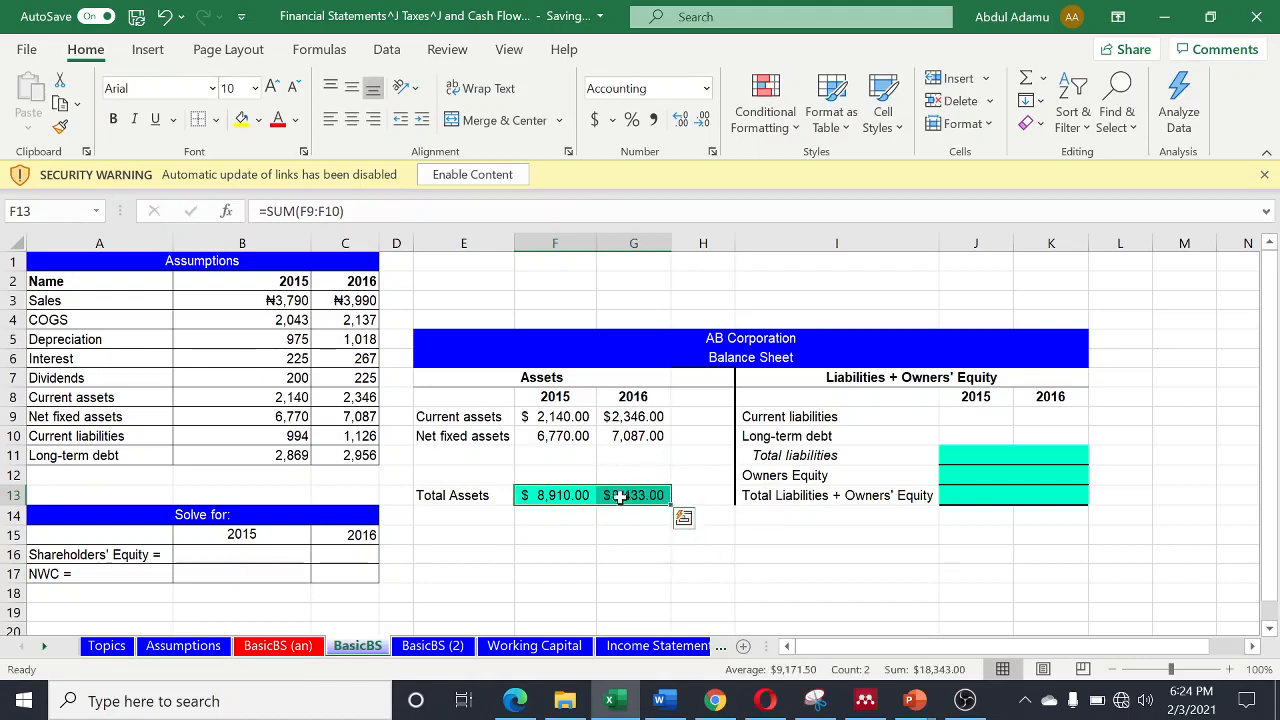
# - Link the 2015 current liabilities in cell J9 to the assumptions with the formula =B10
pyautogui.click(960, 418)
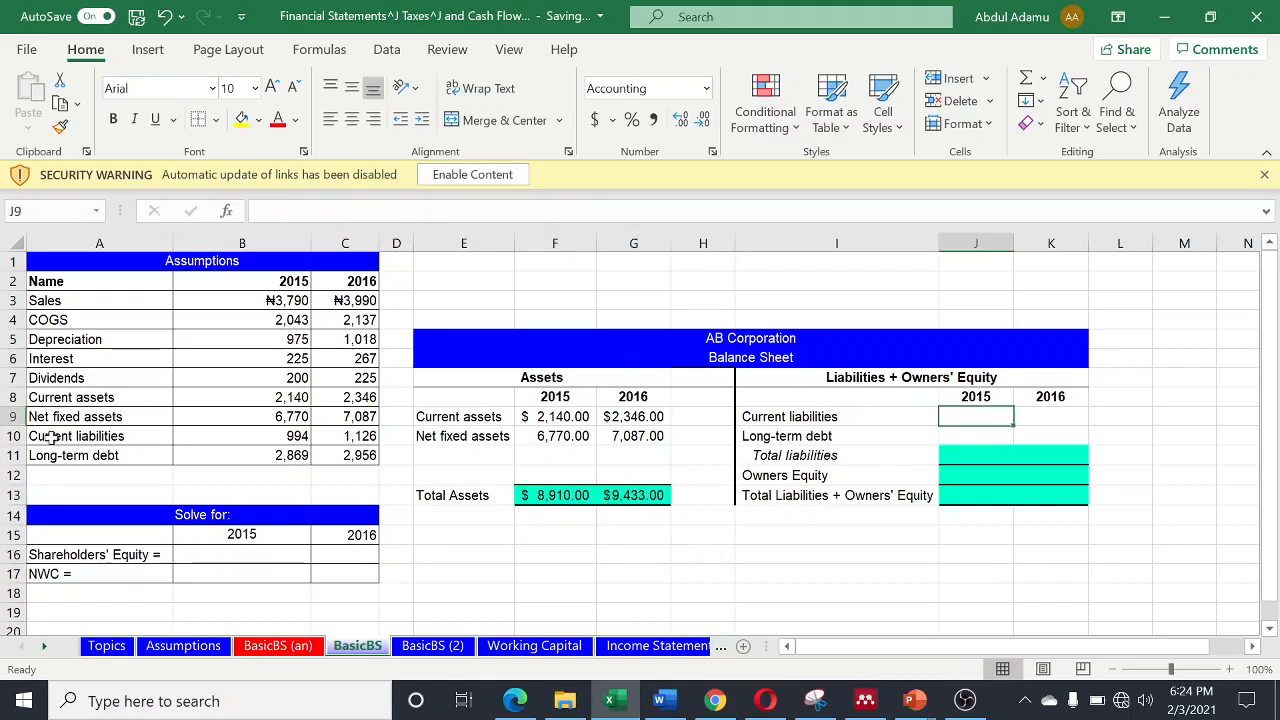
pyautogui.click(285, 435)
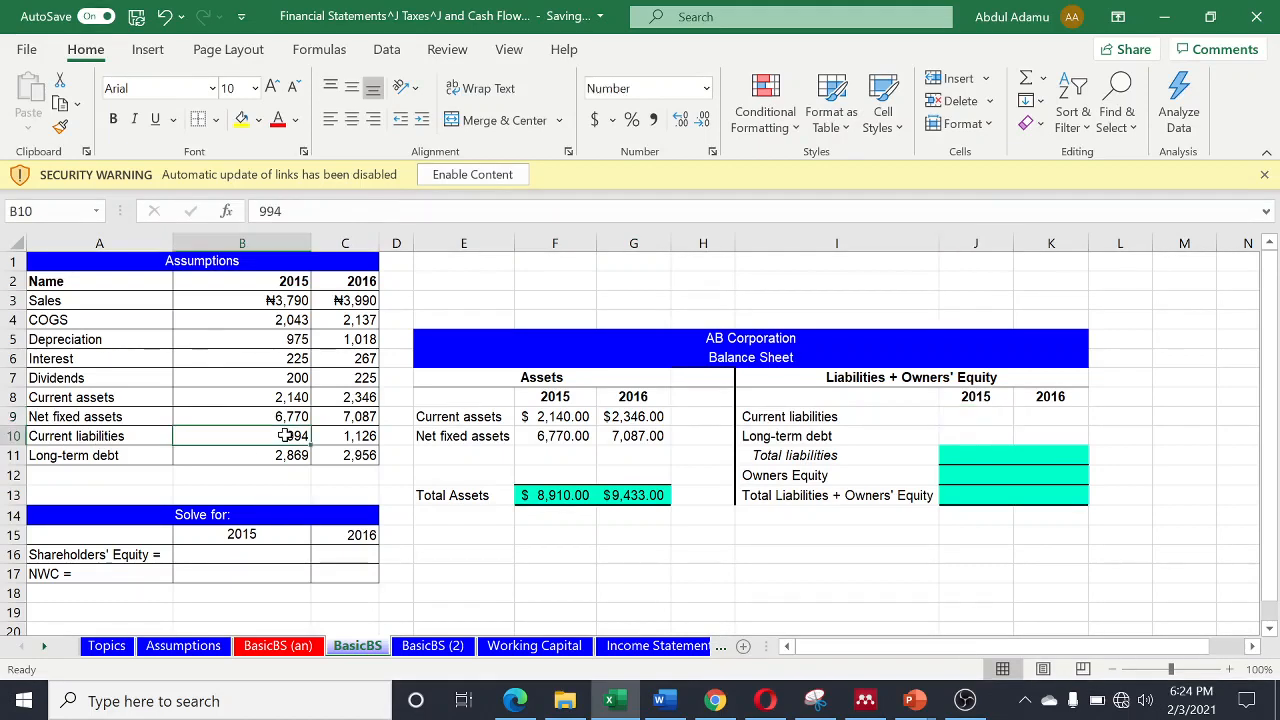
pyautogui.click(990, 417)
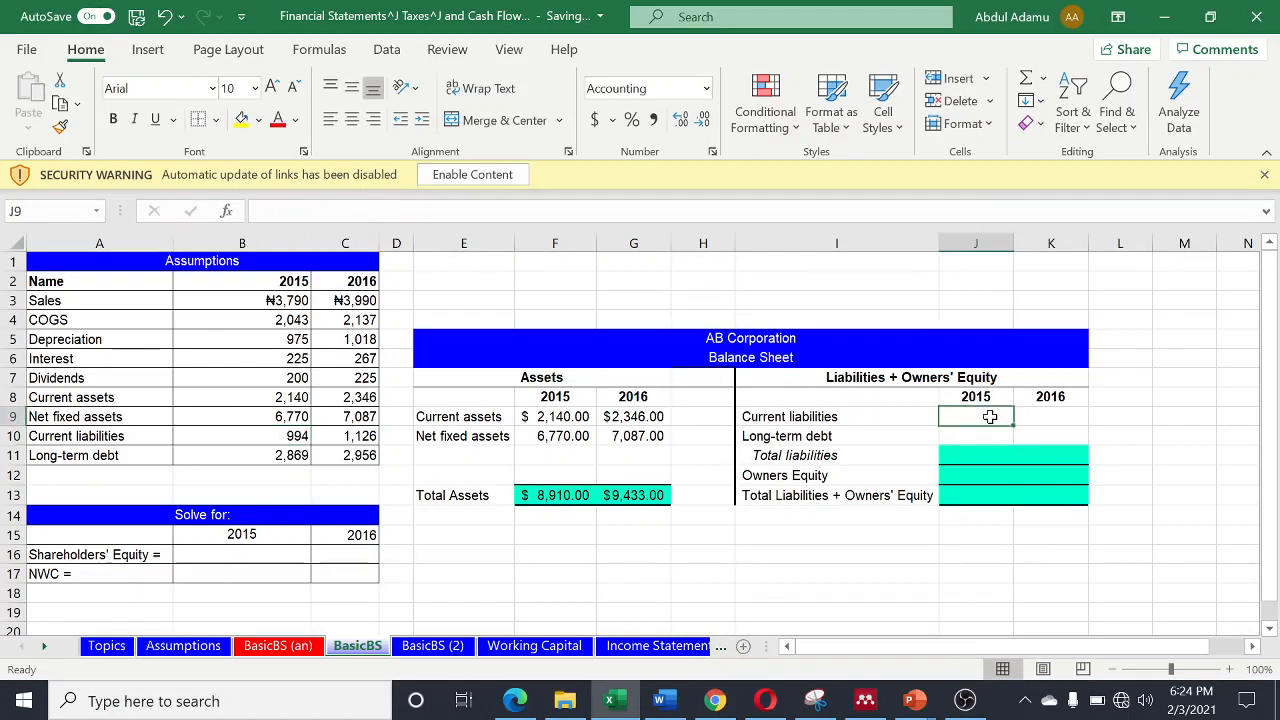
pyautogui.write('=')
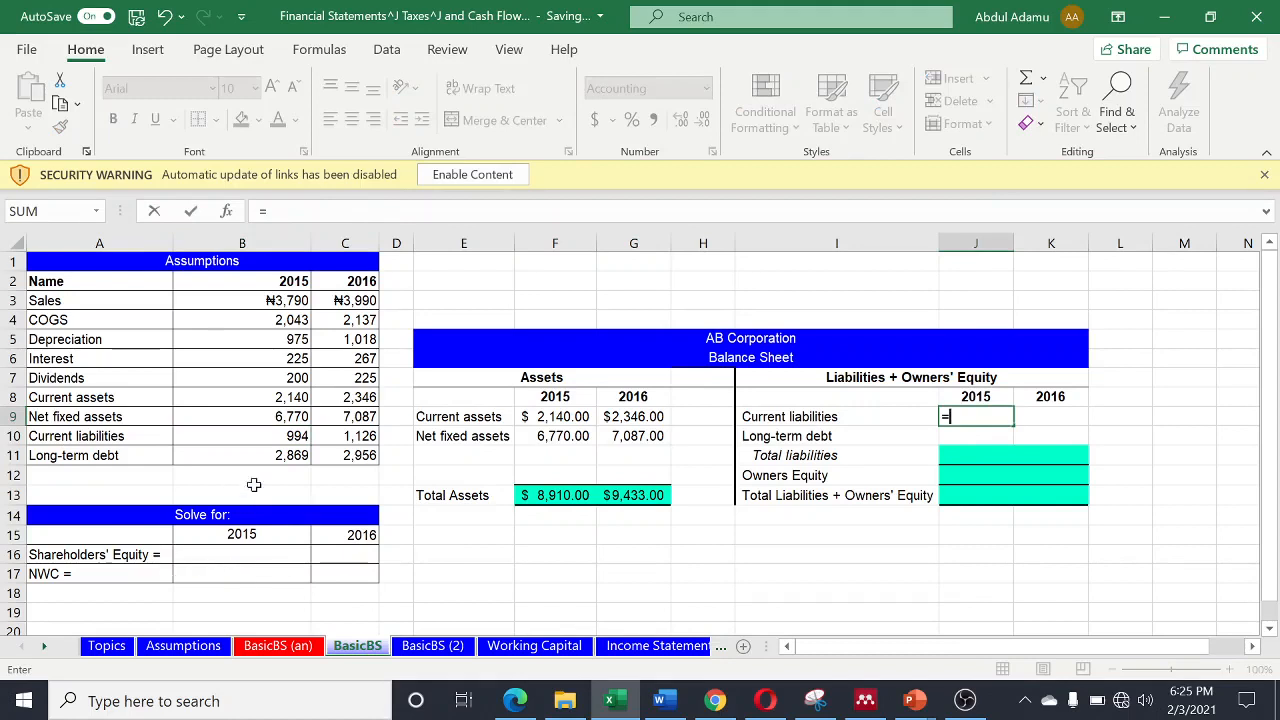
pyautogui.click(274, 436)
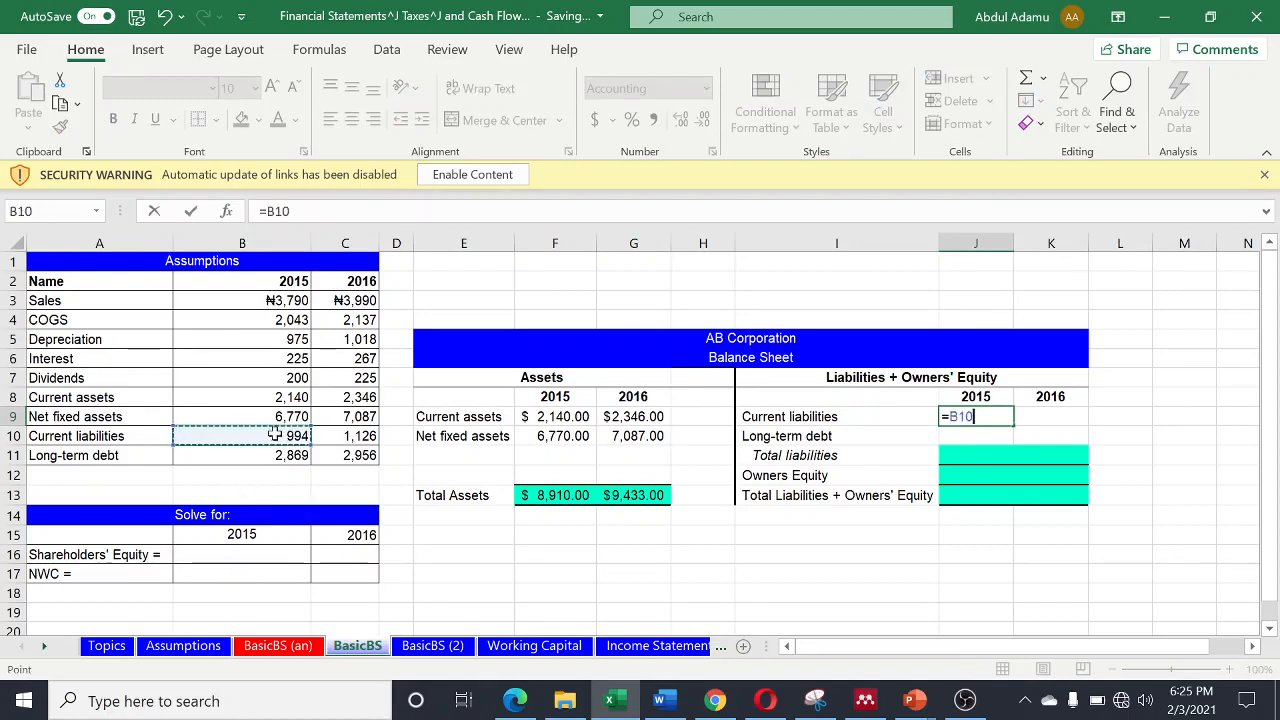
pyautogui.press('Return')
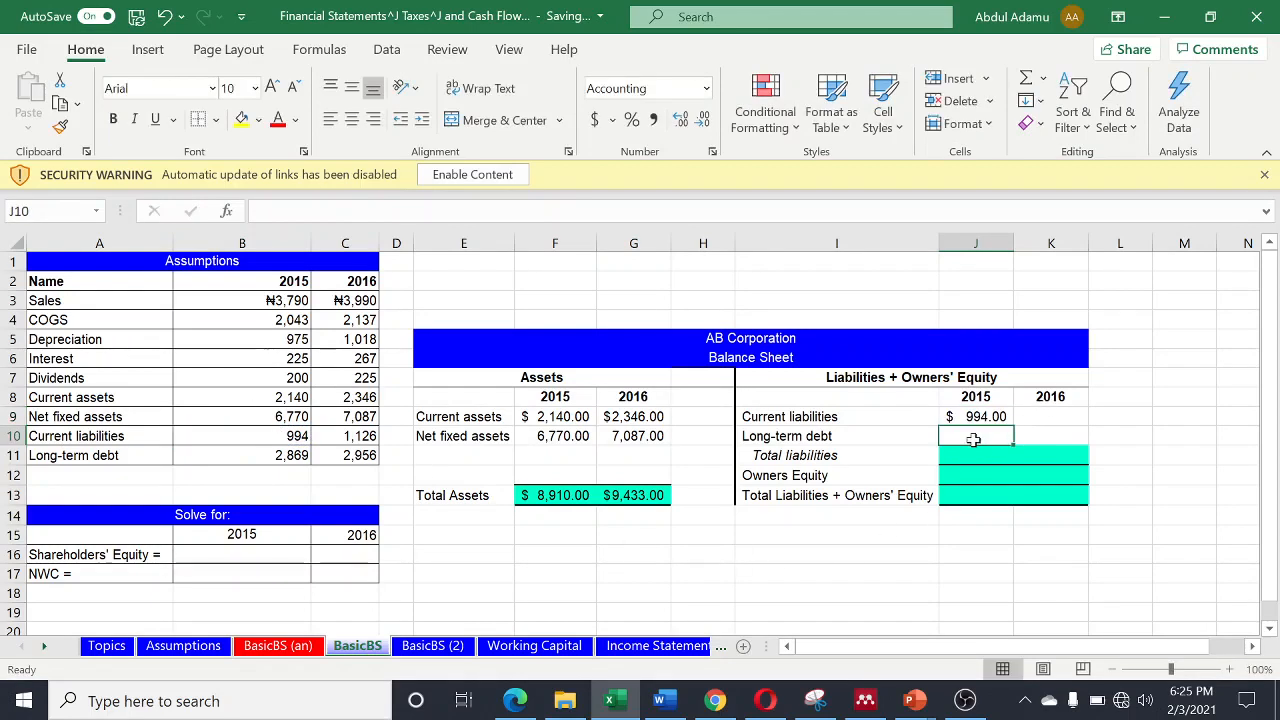
# - Link the 2015 long-term debt in cell J10 to the assumptions with the formula =B11
pyautogui.write('=')
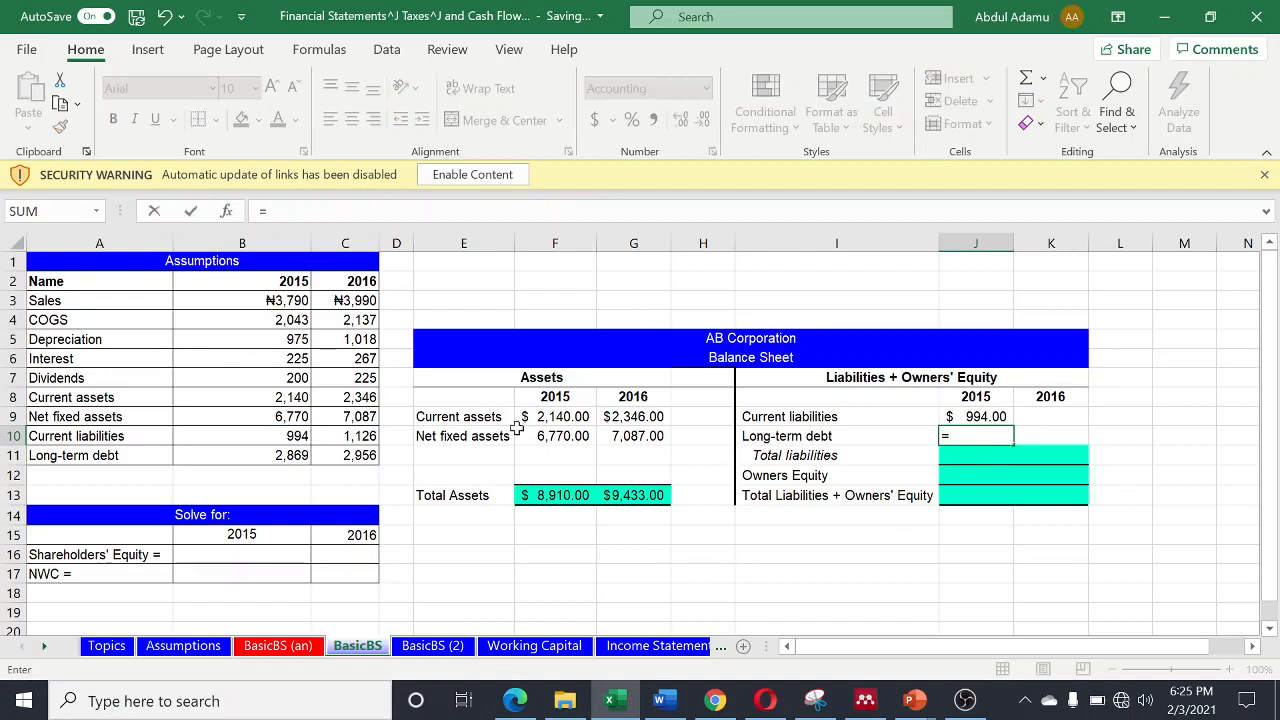
pyautogui.click(285, 453)
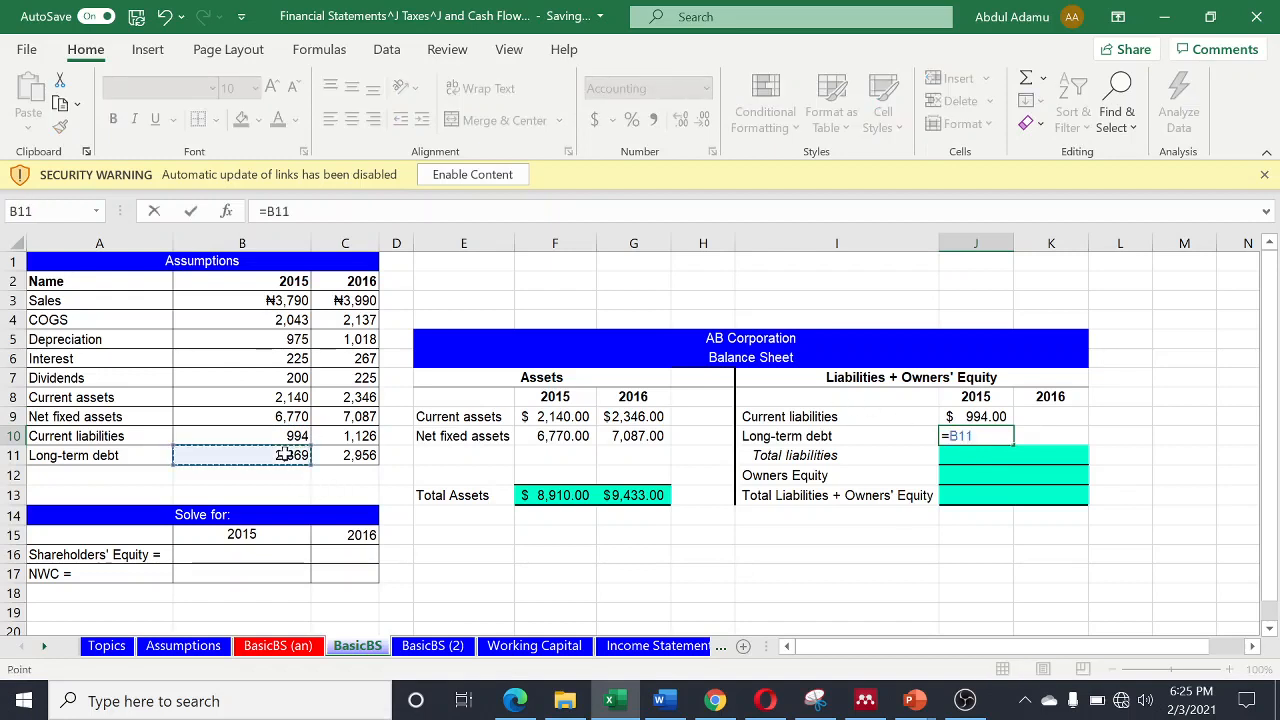
pyautogui.press('Return')
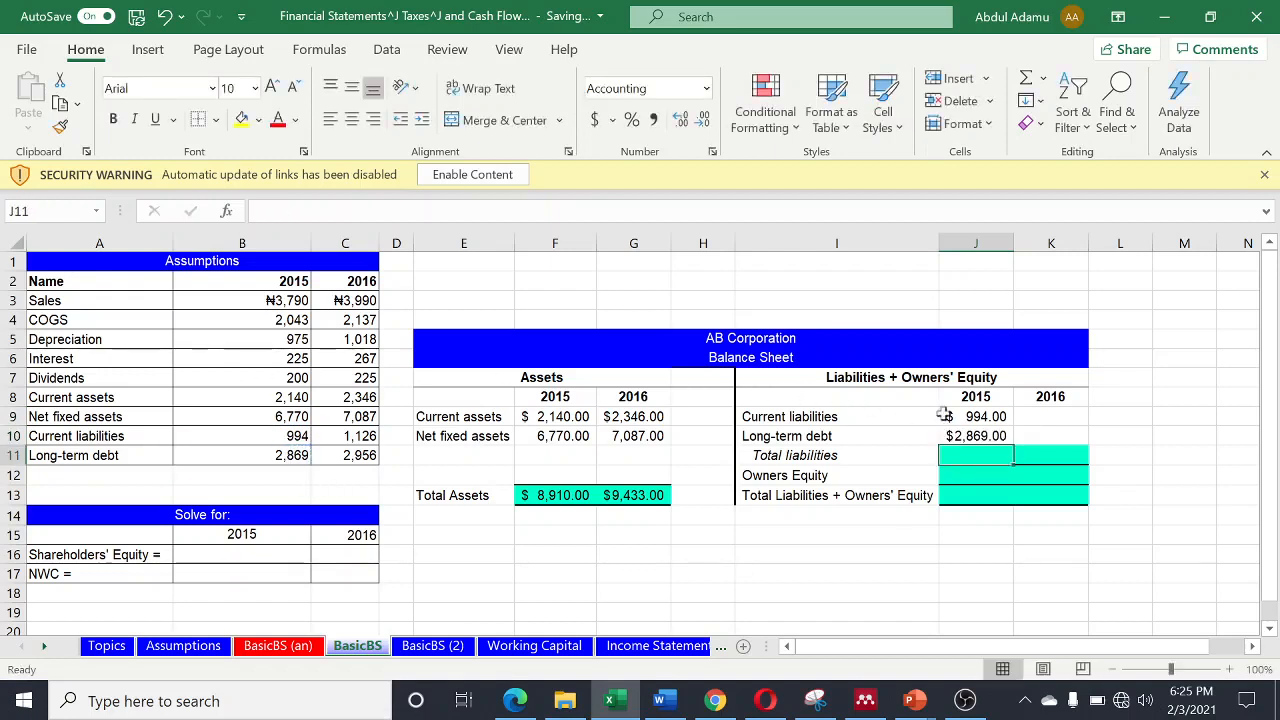
# - Link the 2016 current liabilities in cell K9 with =C10 and fill the long-term debt formula from J10 across to K10
pyautogui.click(1043, 415)
pyautogui.write('=')
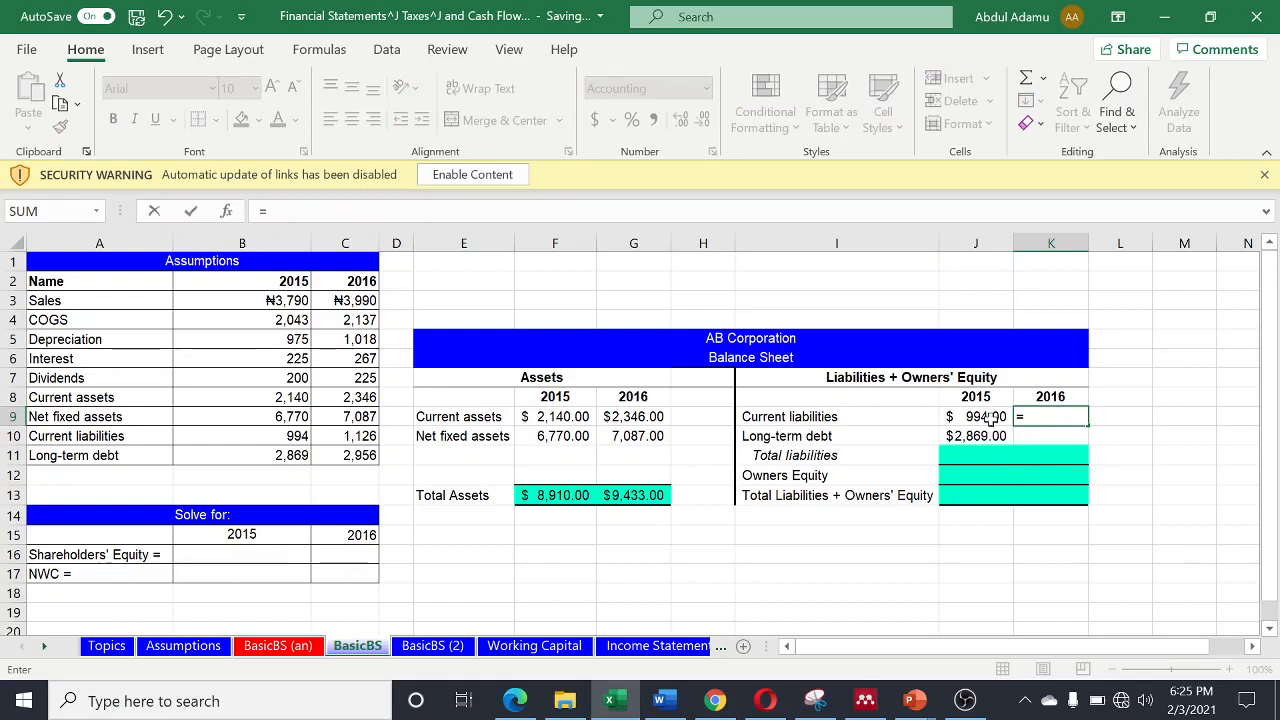
pyautogui.click(352, 436)
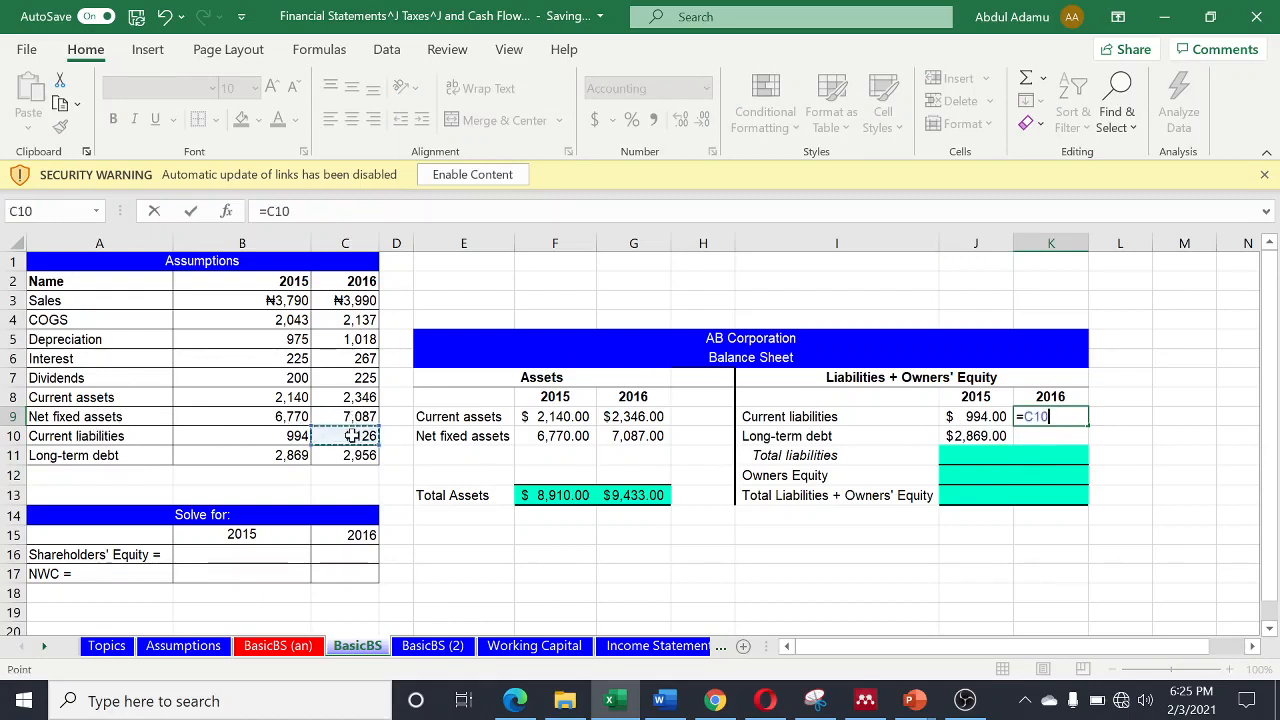
pyautogui.press('Return')
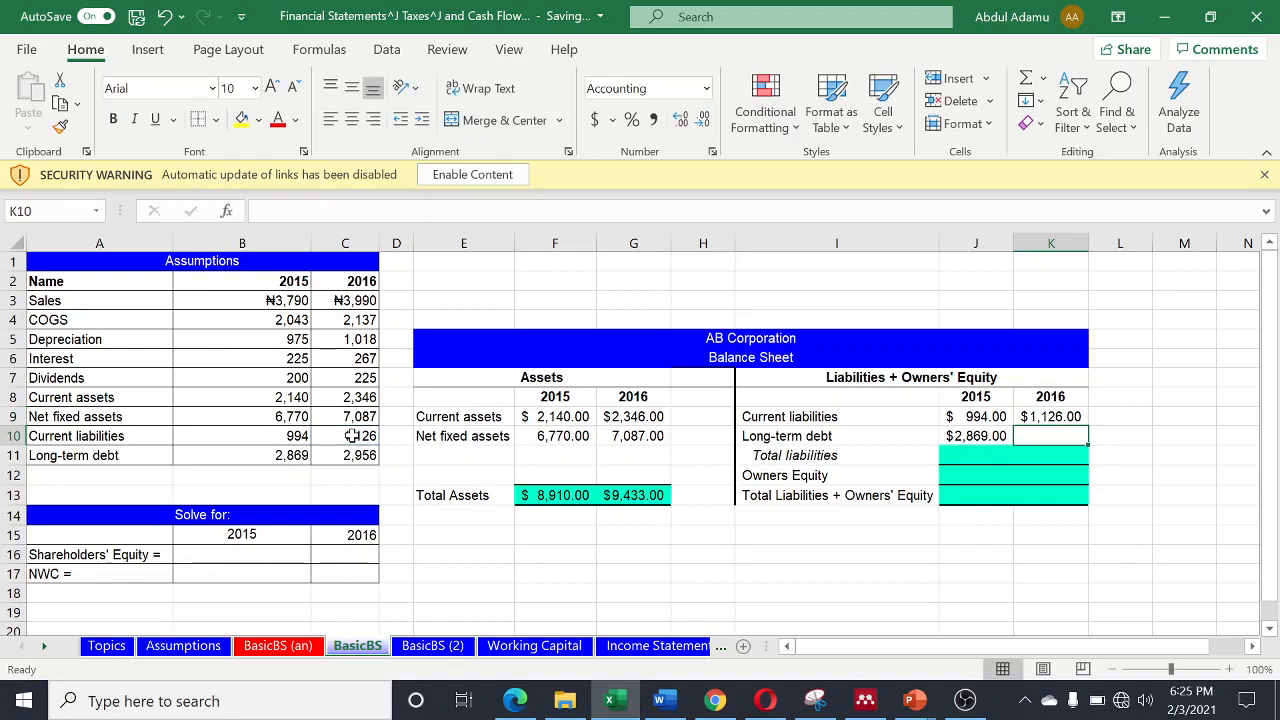
pyautogui.click(995, 437)
pyautogui.moveTo(1013, 446); pyautogui.dragTo(1060, 440)
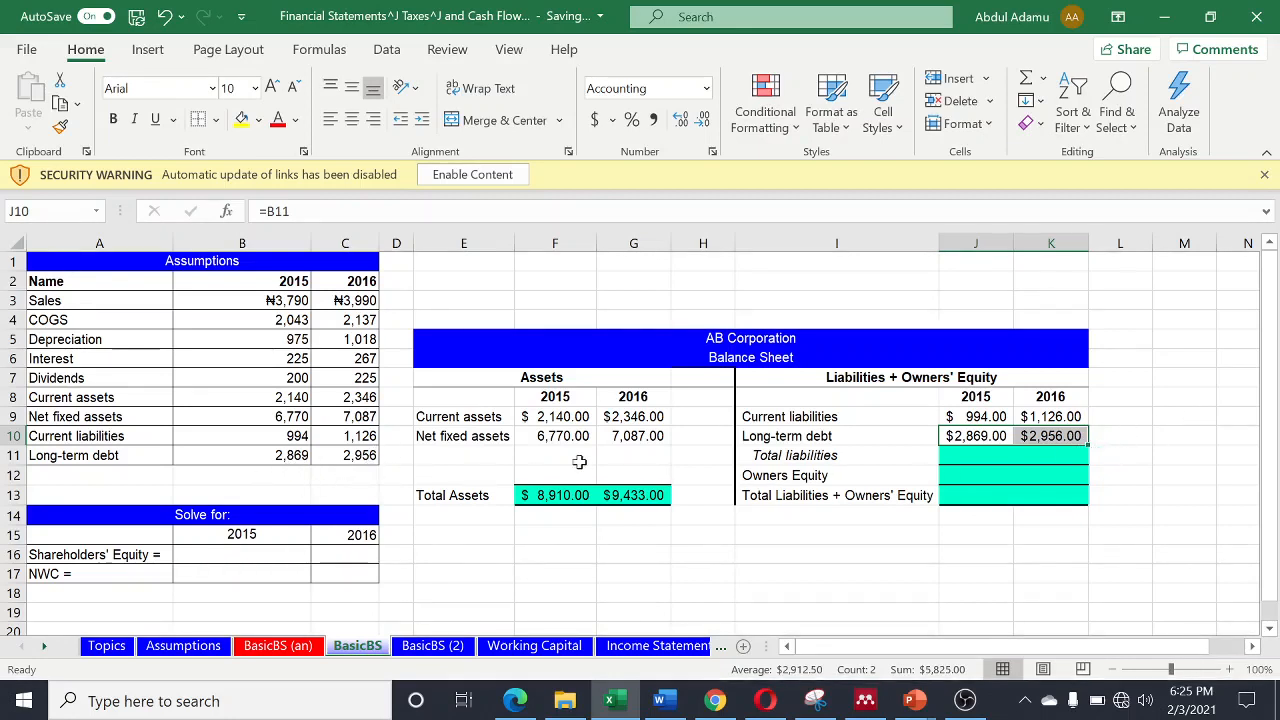
# - Calculate 2015 Total liabilities in cell J11 with =SUM(J9:J10) and fill the formula across to 2016 in K11
pyautogui.click(965, 456)
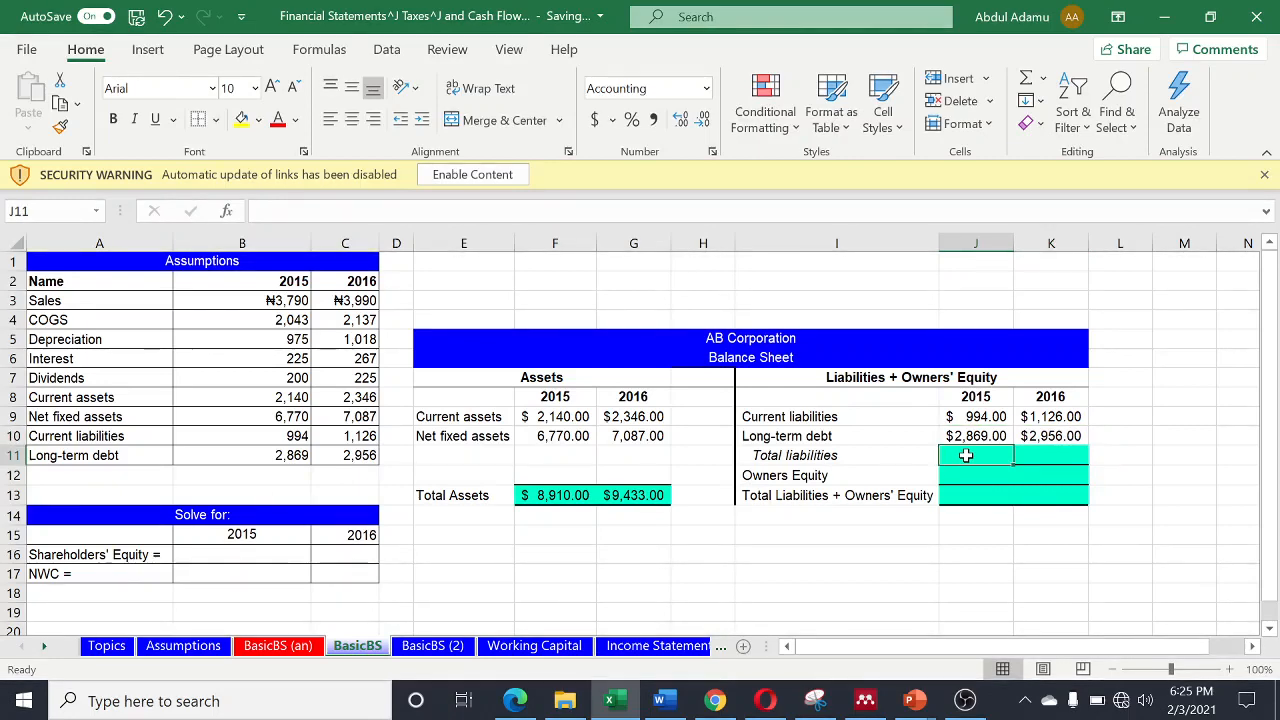
pyautogui.hotkey('alt', '=')
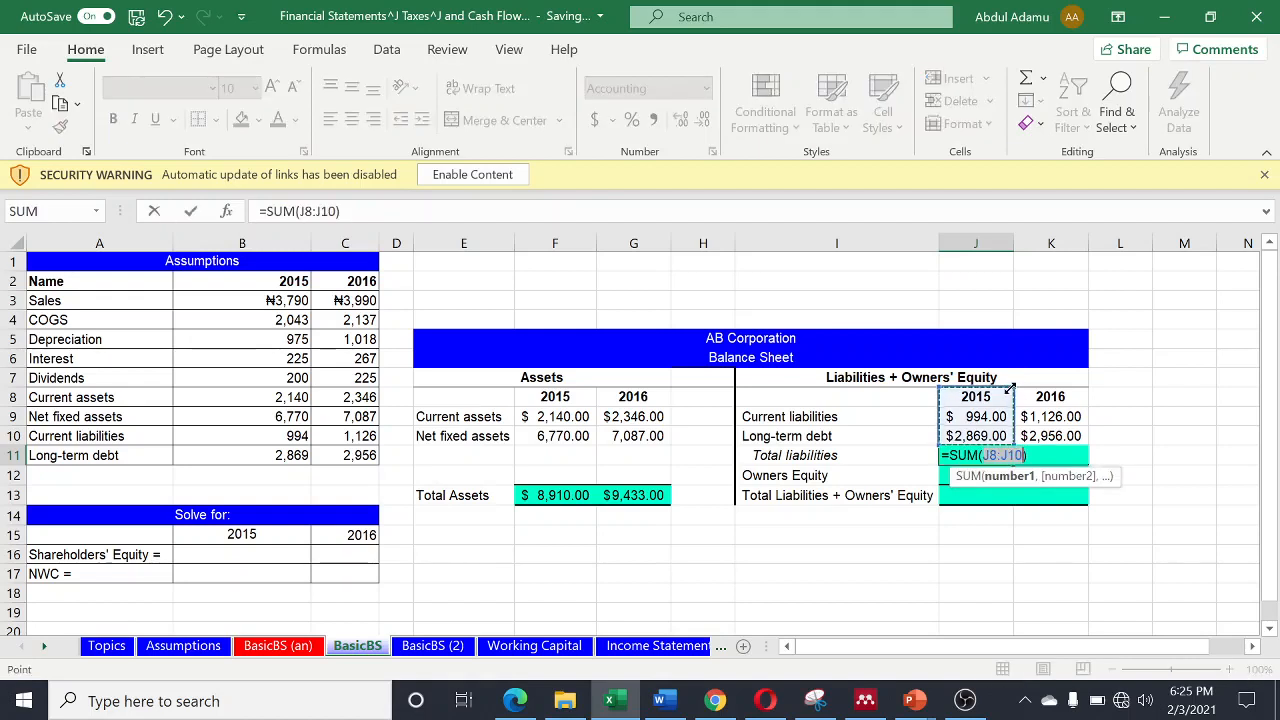
pyautogui.moveTo(1009, 388); pyautogui.dragTo(1013, 412)
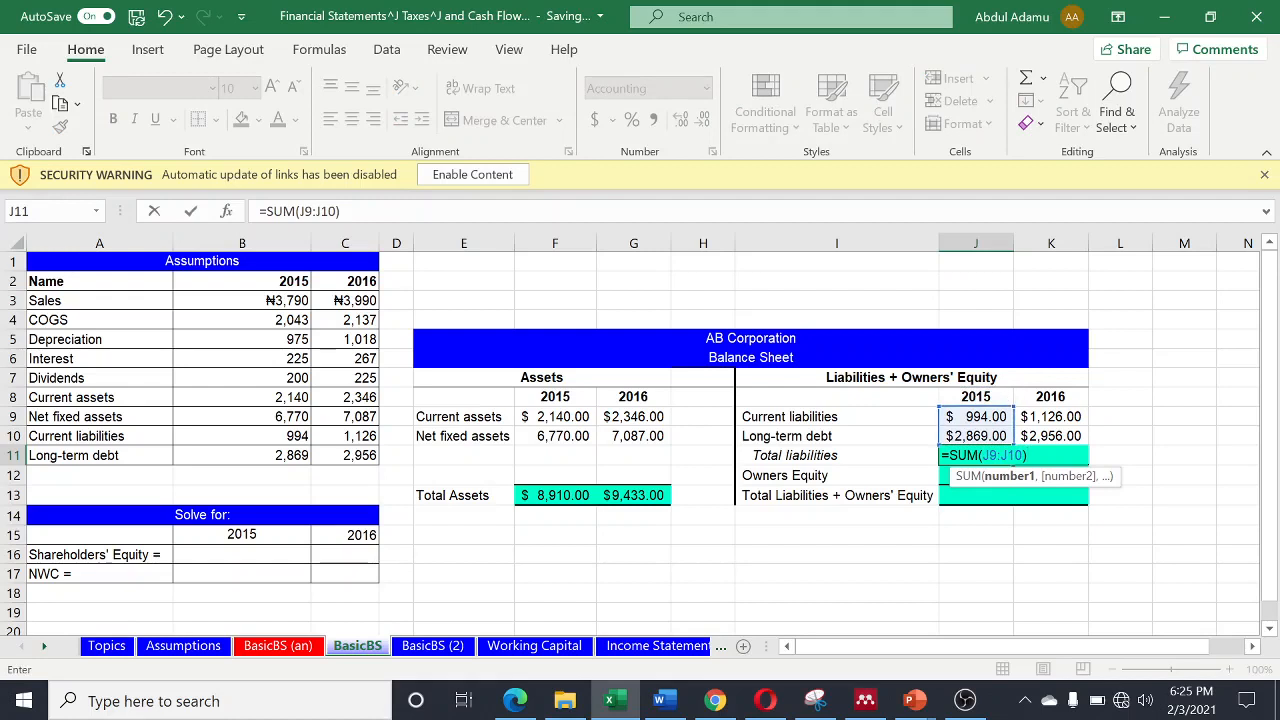
pyautogui.press('Return')
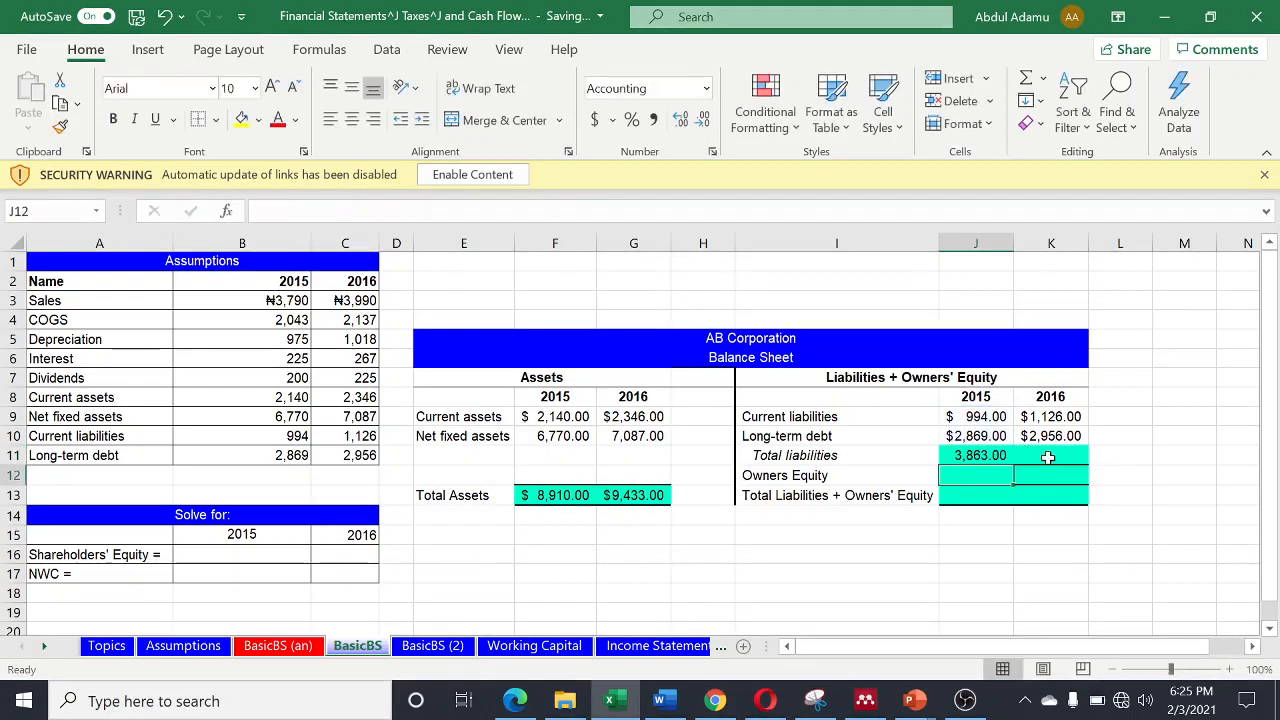
pyautogui.click(998, 458)
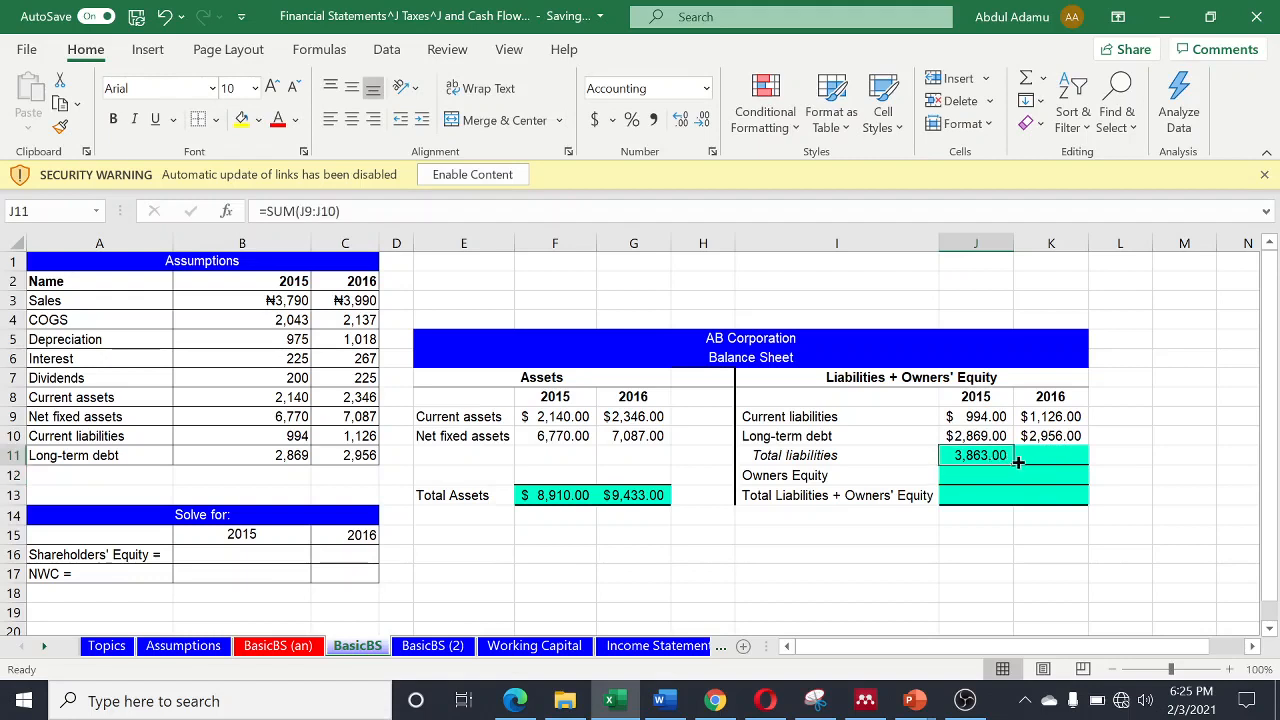
pyautogui.moveTo(1010, 466); pyautogui.dragTo(1076, 462)
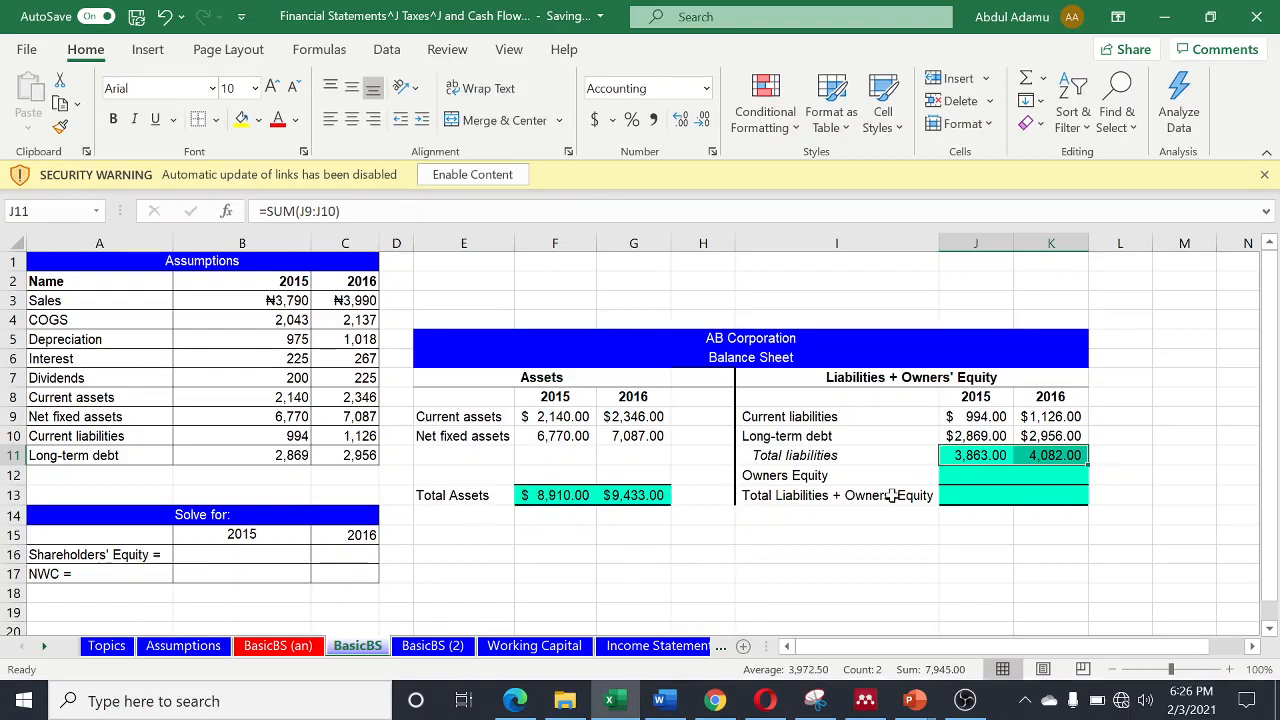
# - Calculate 2015 Owners Equity in cell J12 as total assets minus total liabilities with =F13-J11
pyautogui.click(959, 477)
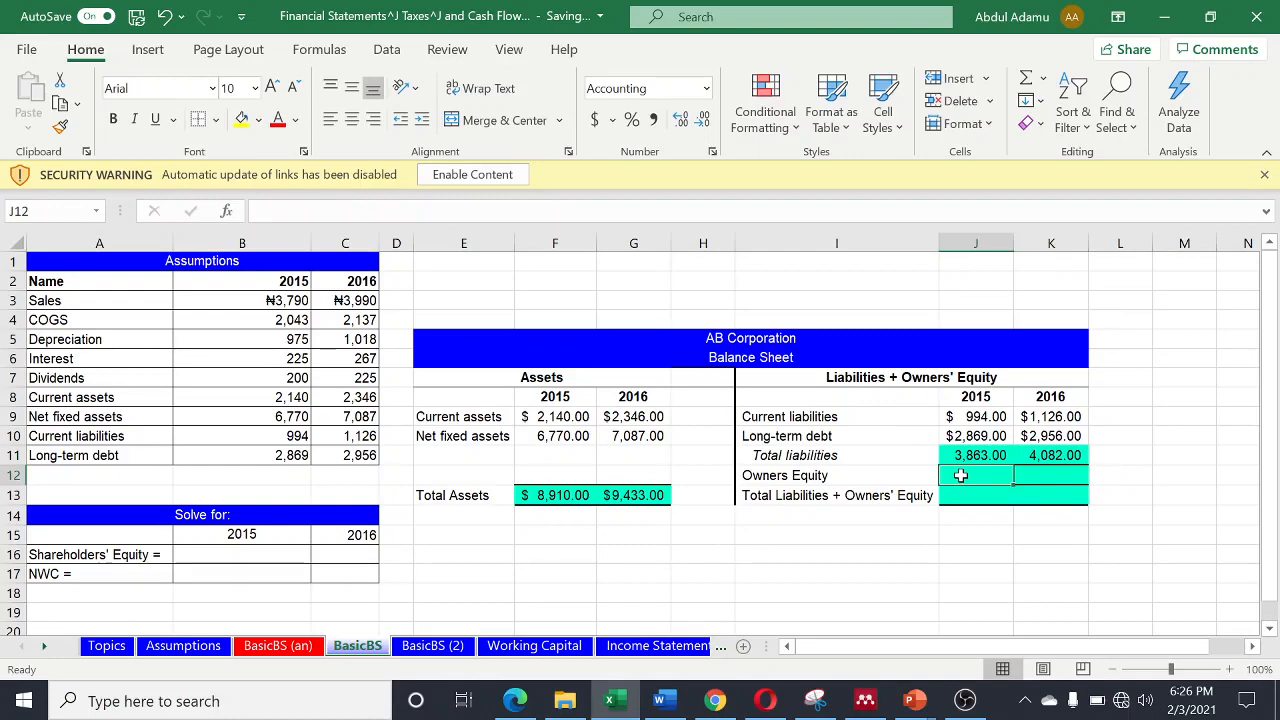
pyautogui.write('=')
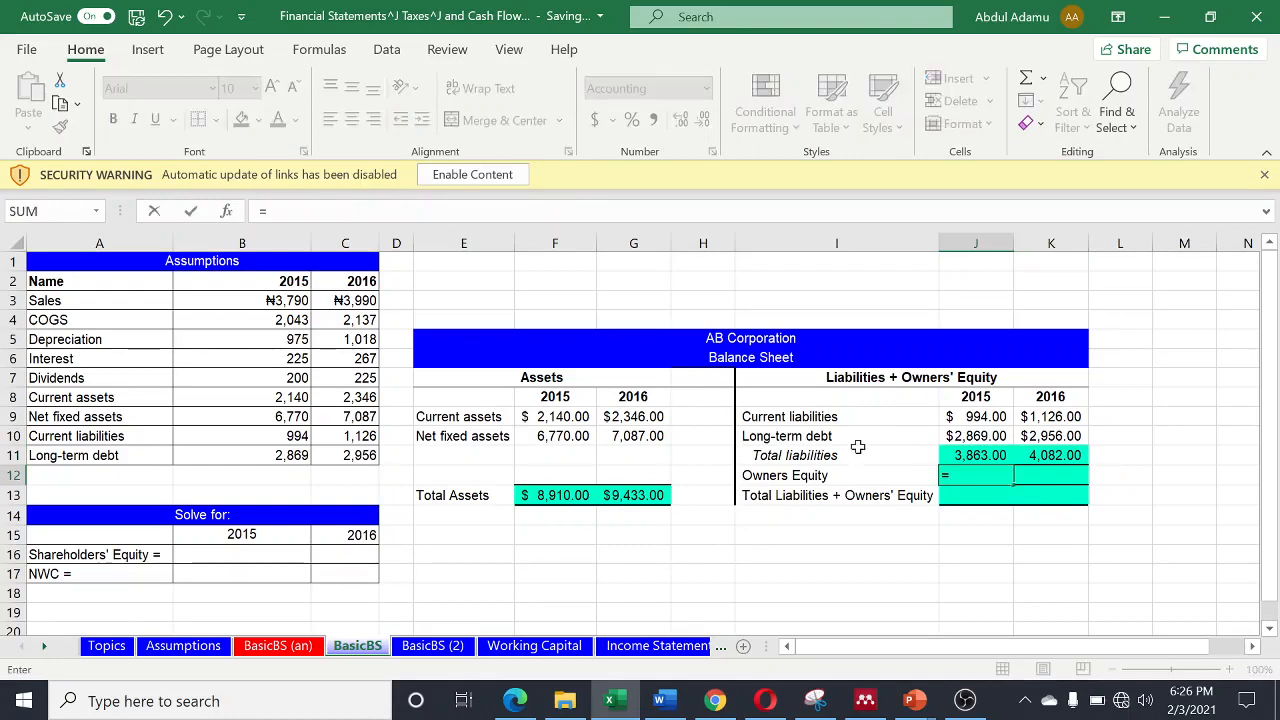
pyautogui.click(541, 496)
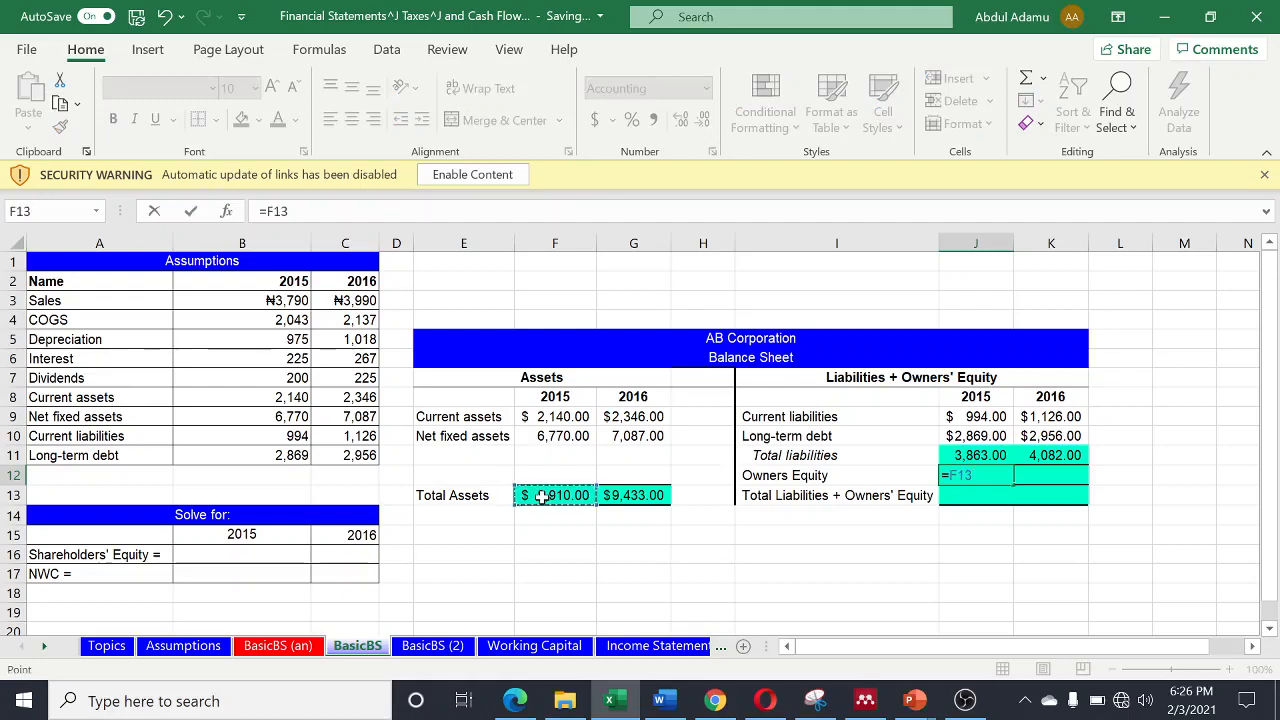
pyautogui.write('-')
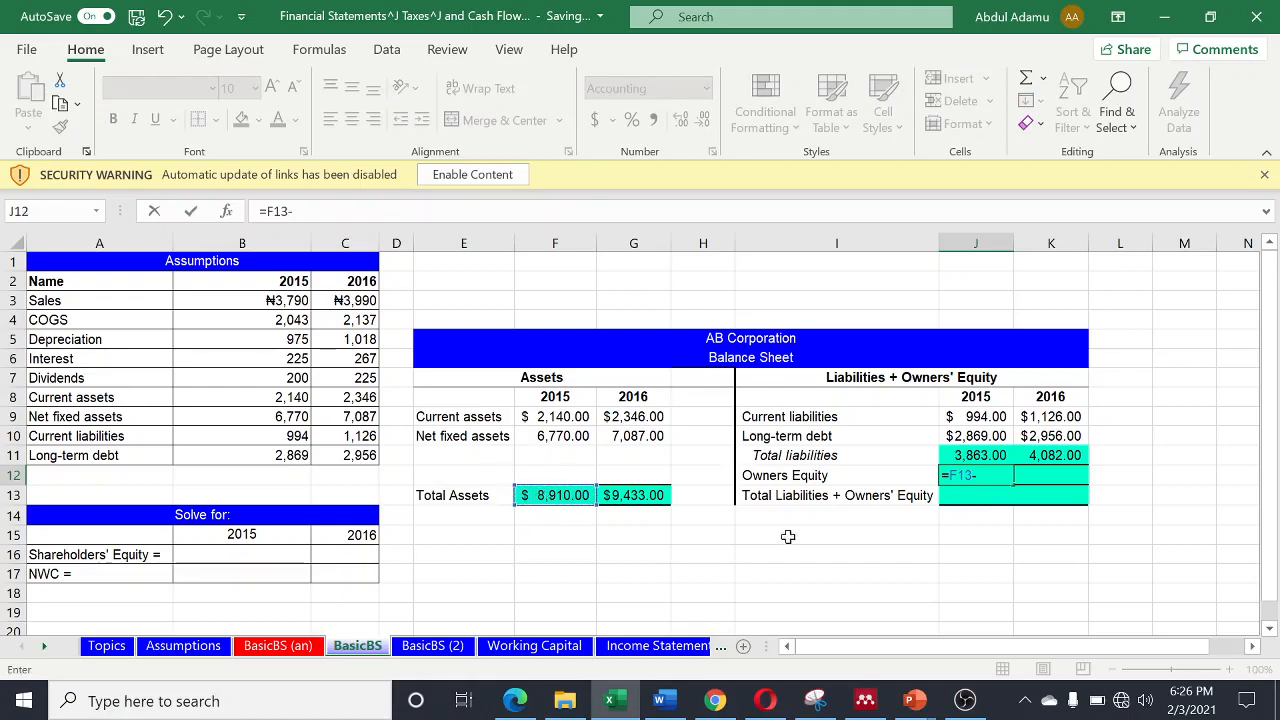
pyautogui.click(984, 454)
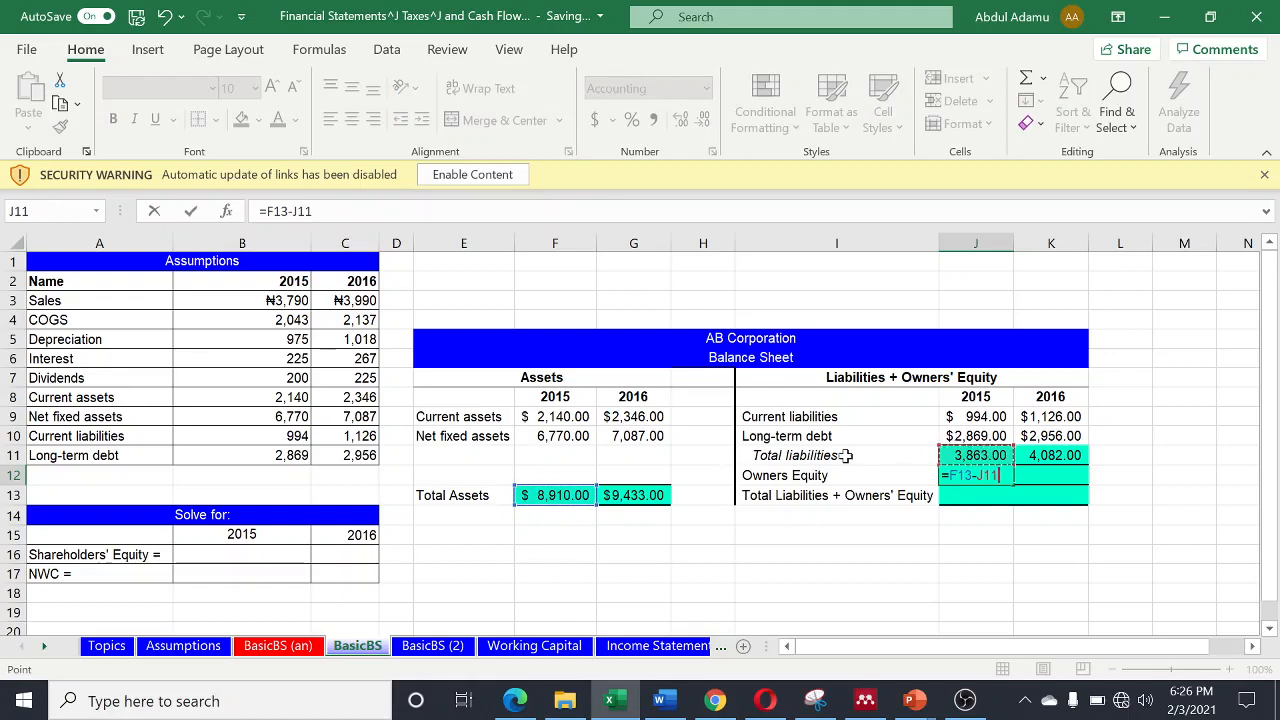
pyautogui.press('Return')
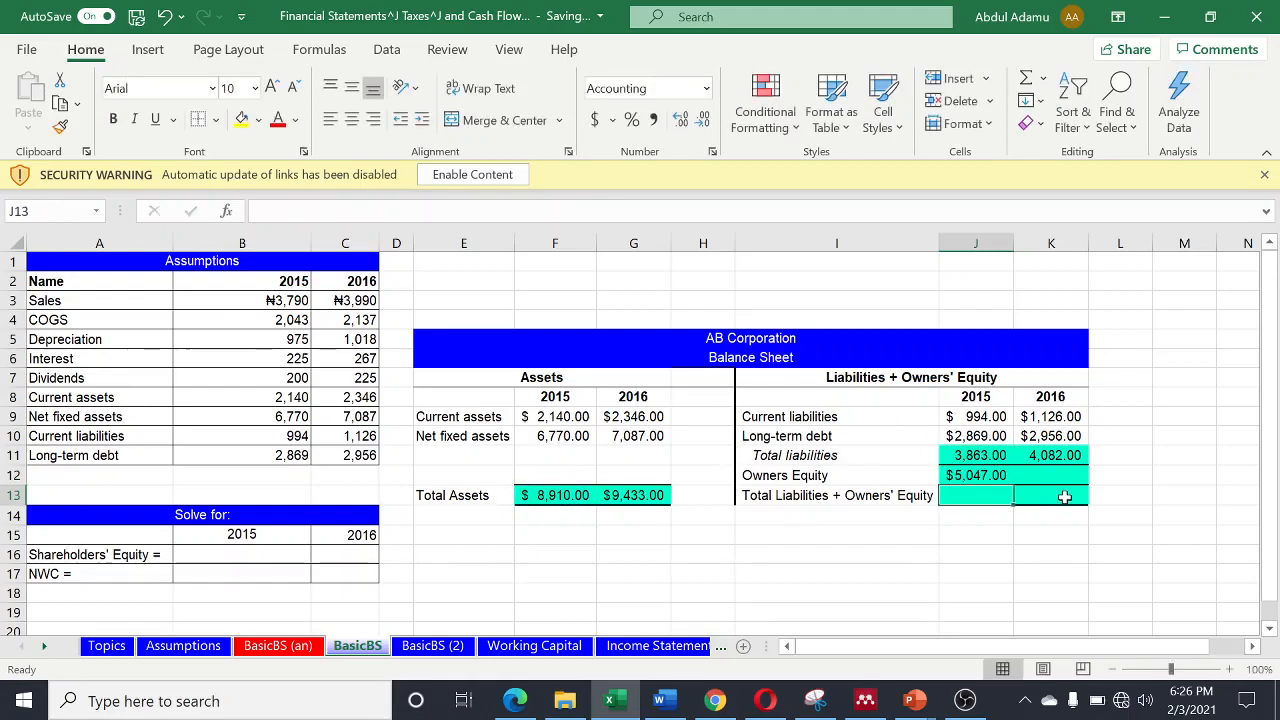
# - Fill the Owners Equity formula from J12 across to 2016 in K12 and check the cell references of the copy
pyautogui.click(1009, 478)
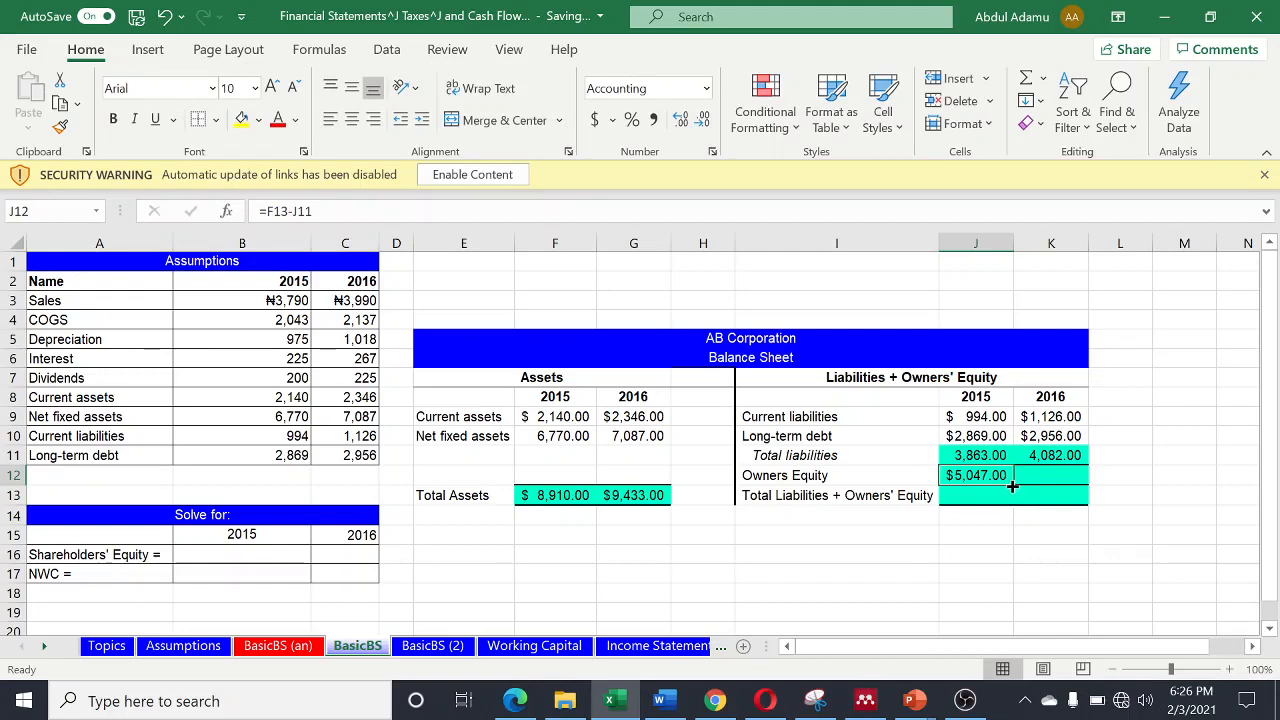
pyautogui.moveTo(1012, 486); pyautogui.dragTo(1080, 486)
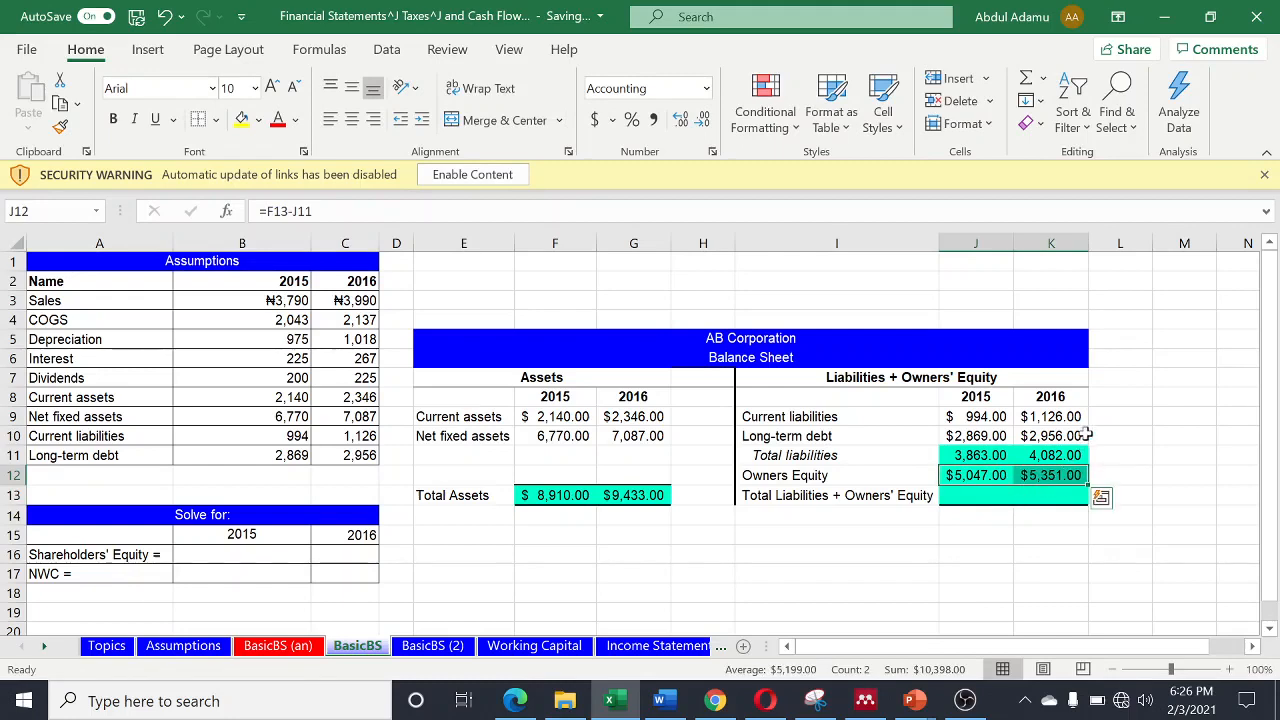
pyautogui.doubleClick(1049, 476)
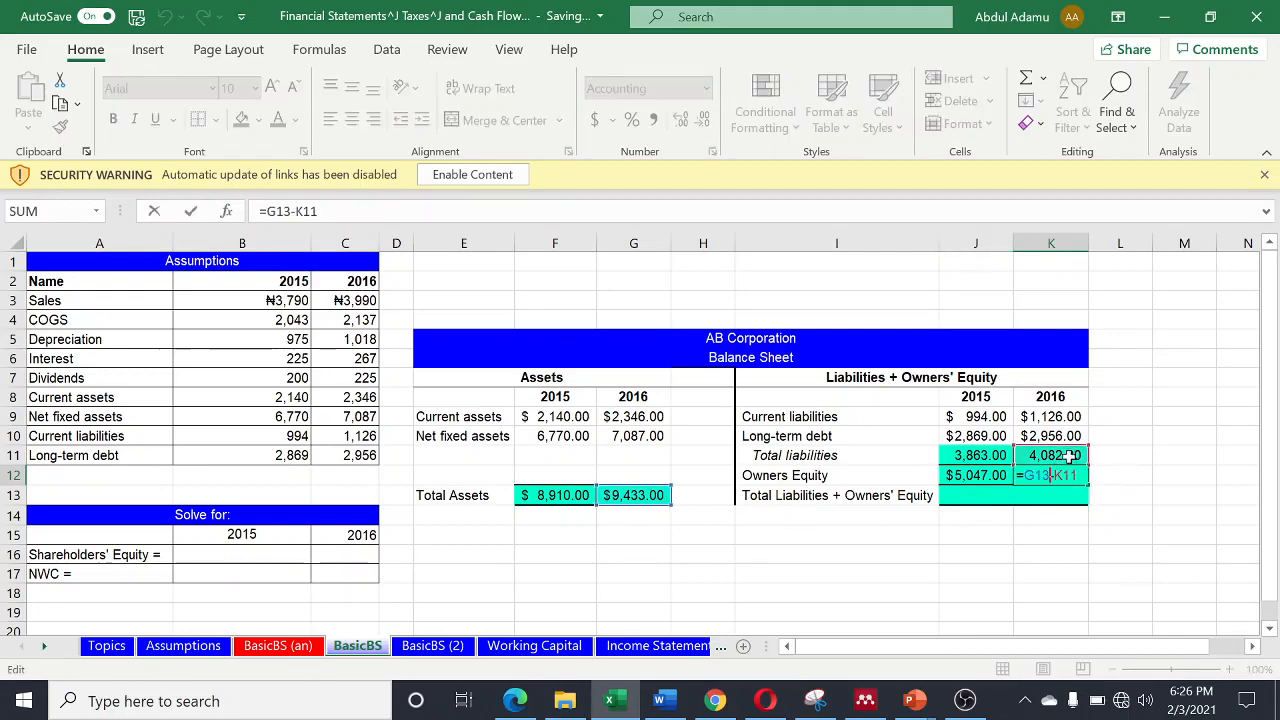
pyautogui.press('Return')
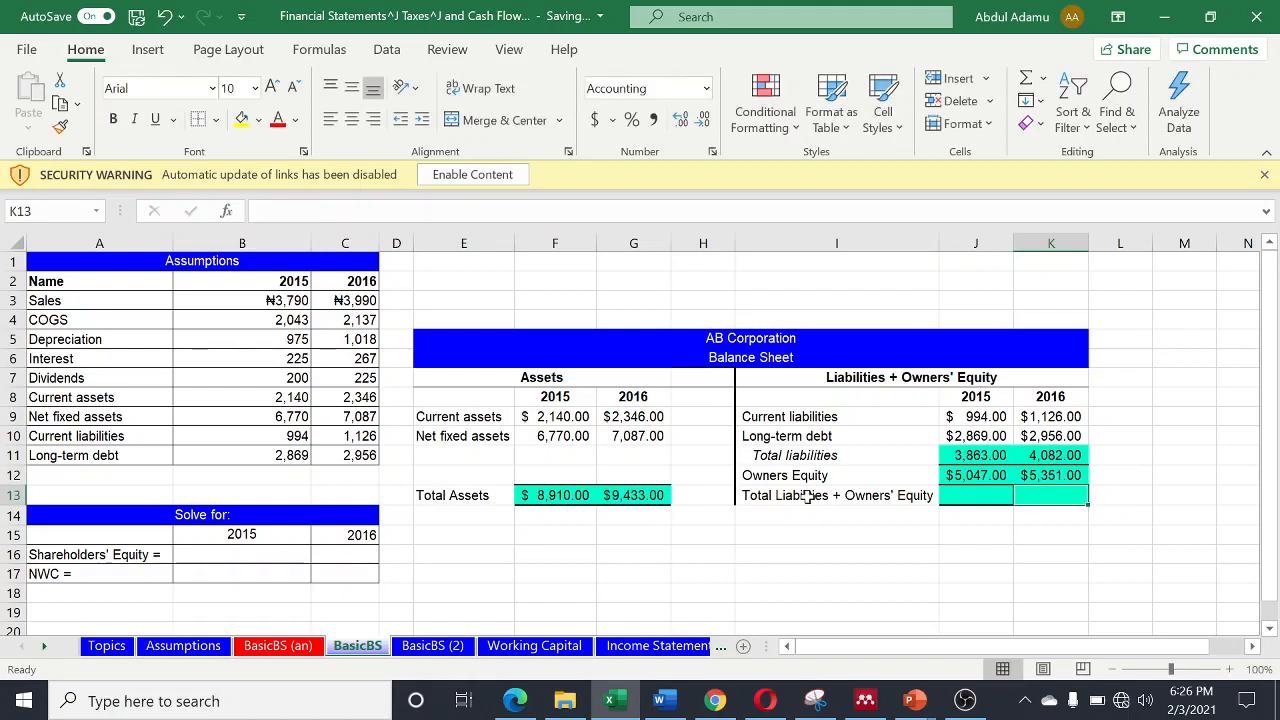
# - Calculate 2015 Total Liabilities + Owners' Equity in cell J13 with =SUM(J11:J12) and fill the formula across to 2016 in K13
pyautogui.click(977, 496)
pyautogui.write('=')
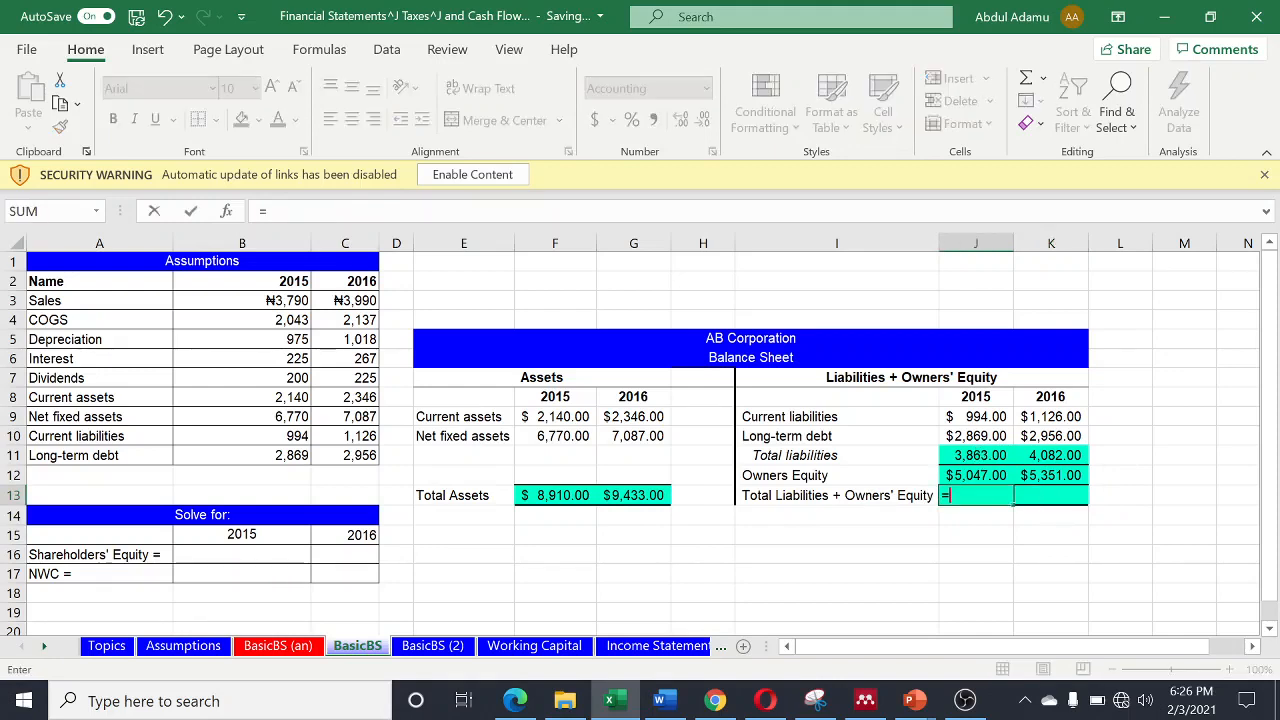
pyautogui.write('SUM(')
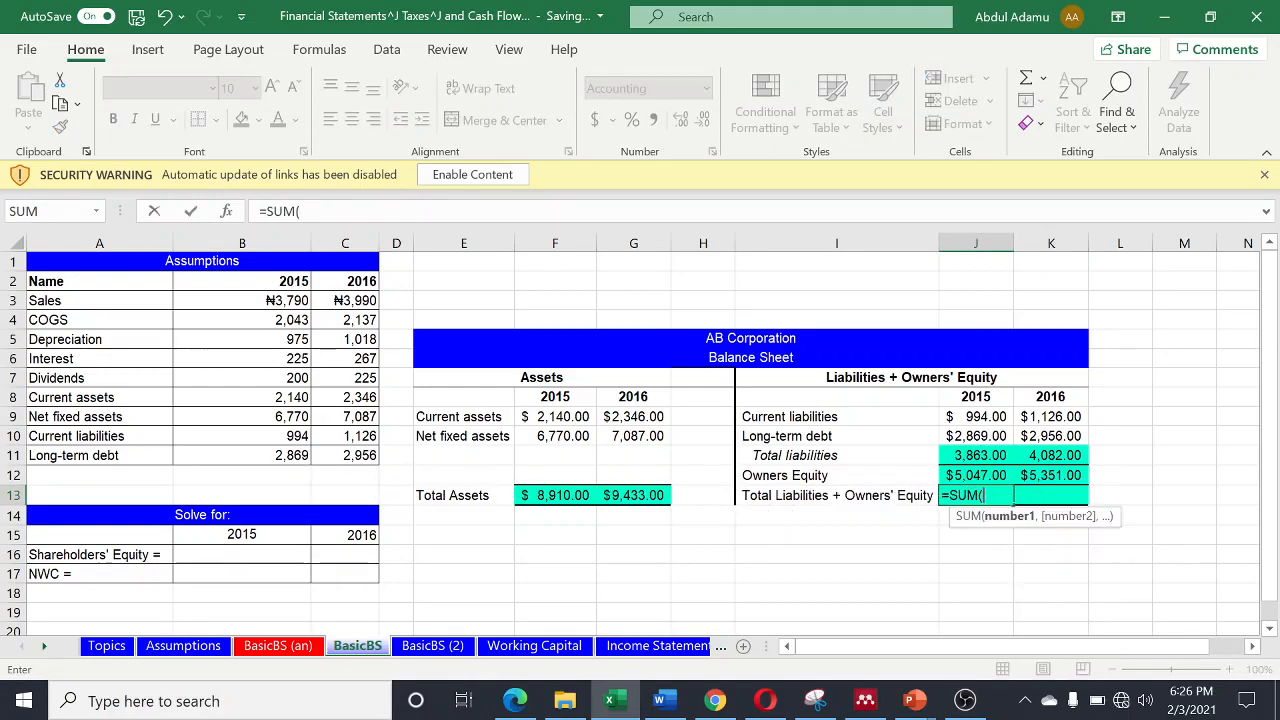
pyautogui.moveTo(975, 452); pyautogui.dragTo(971, 468)
pyautogui.press('Return')
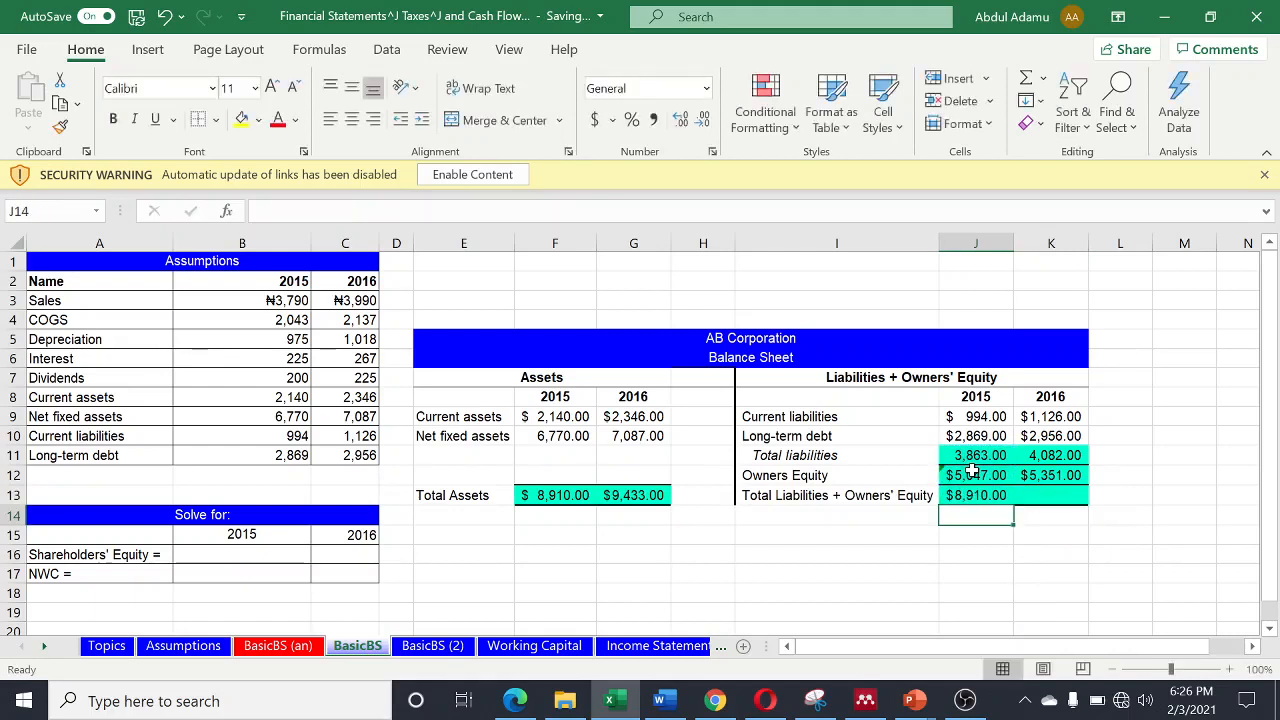
pyautogui.click(1003, 497)
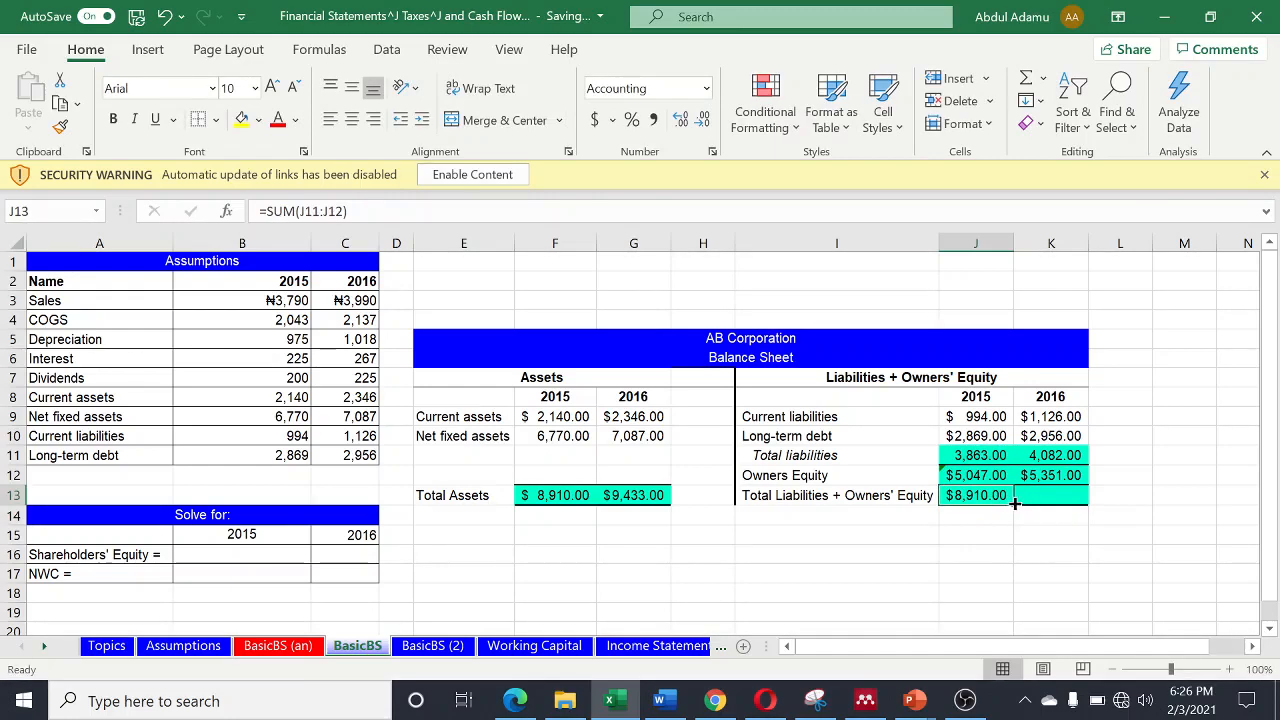
pyautogui.moveTo(1013, 504); pyautogui.dragTo(1050, 505)
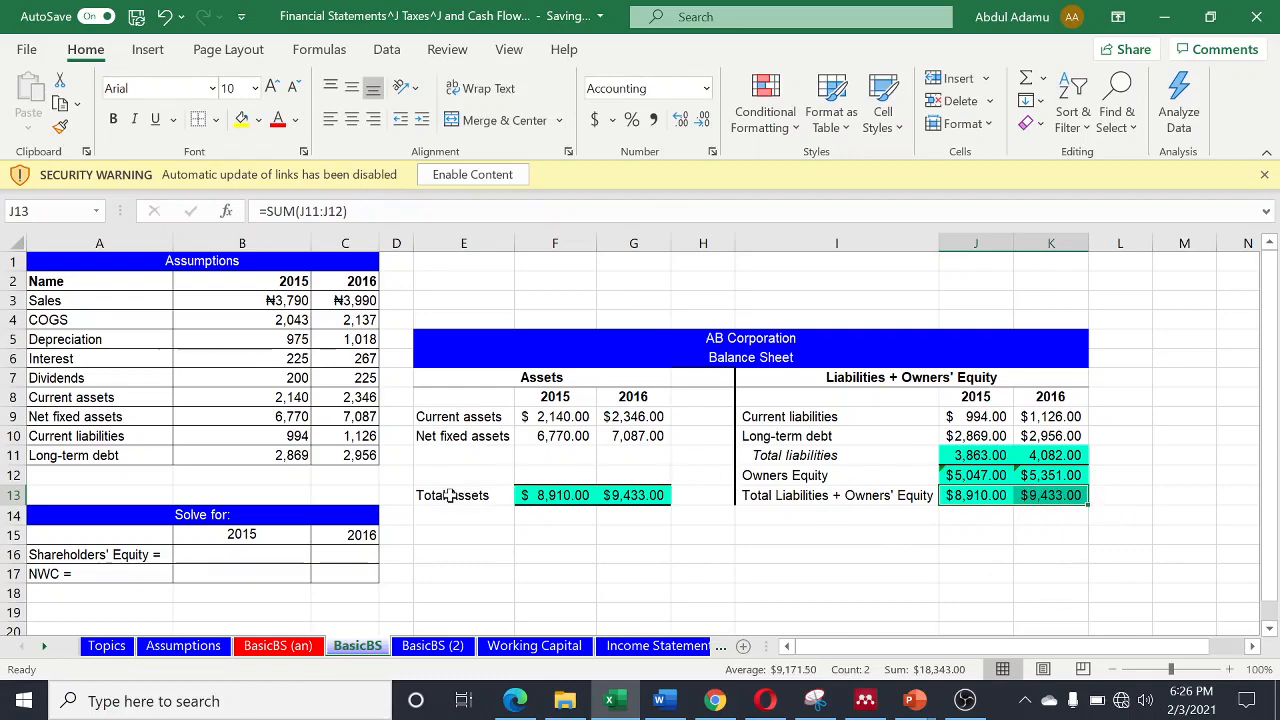
# - Review the balance sheet, then go to the Working Capital sheet and examine its net working capital diagram and NWC questions
pyautogui.scroll(-1, 760, 480)
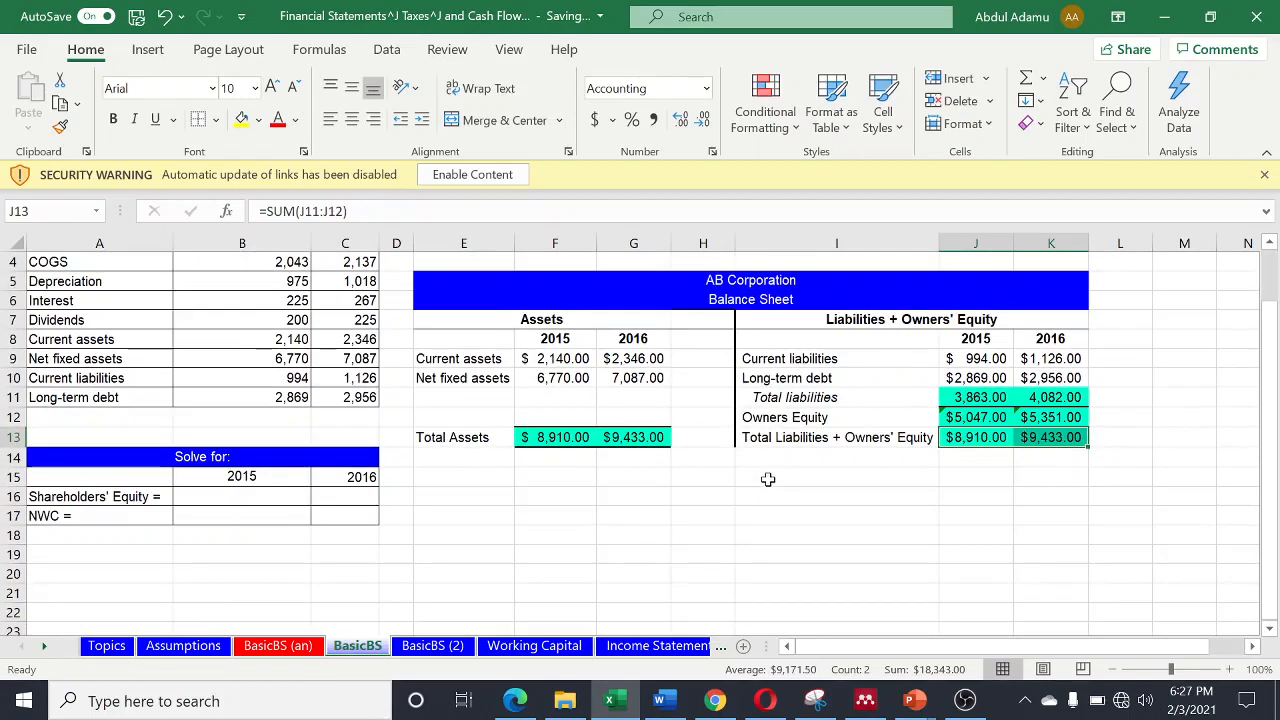
pyautogui.scroll(1, 769, 477)
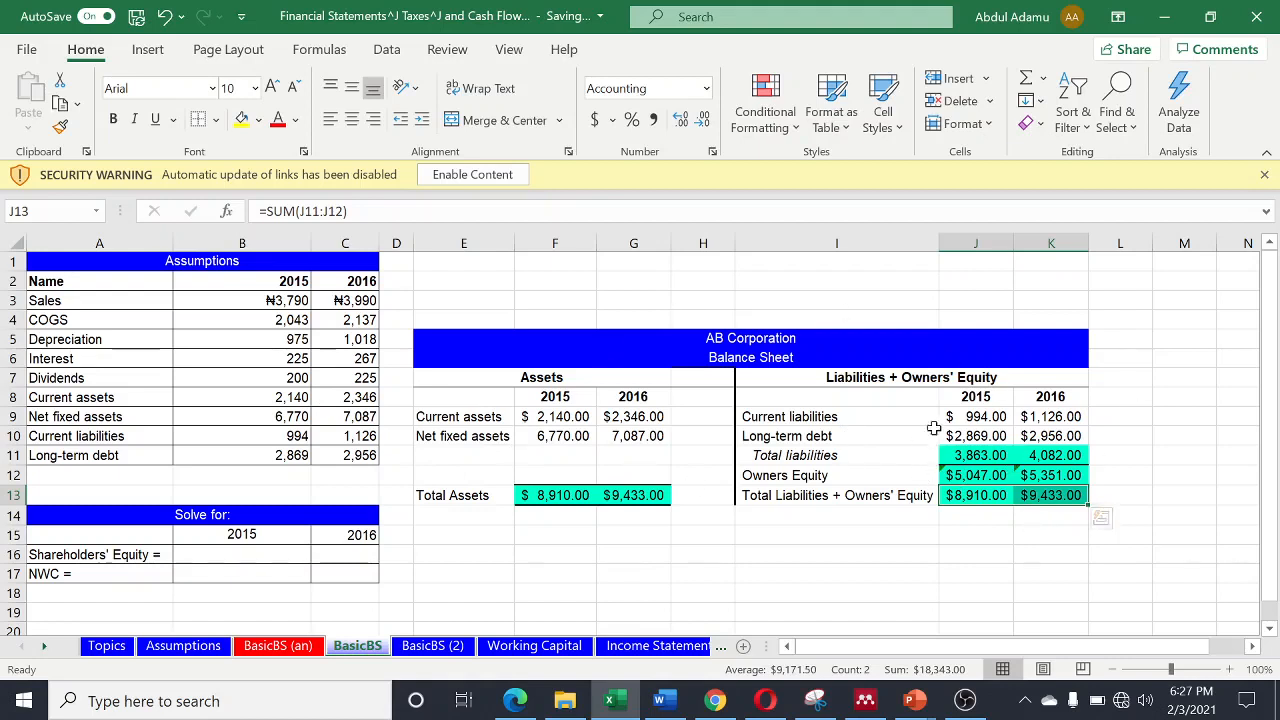
pyautogui.click(436, 646)
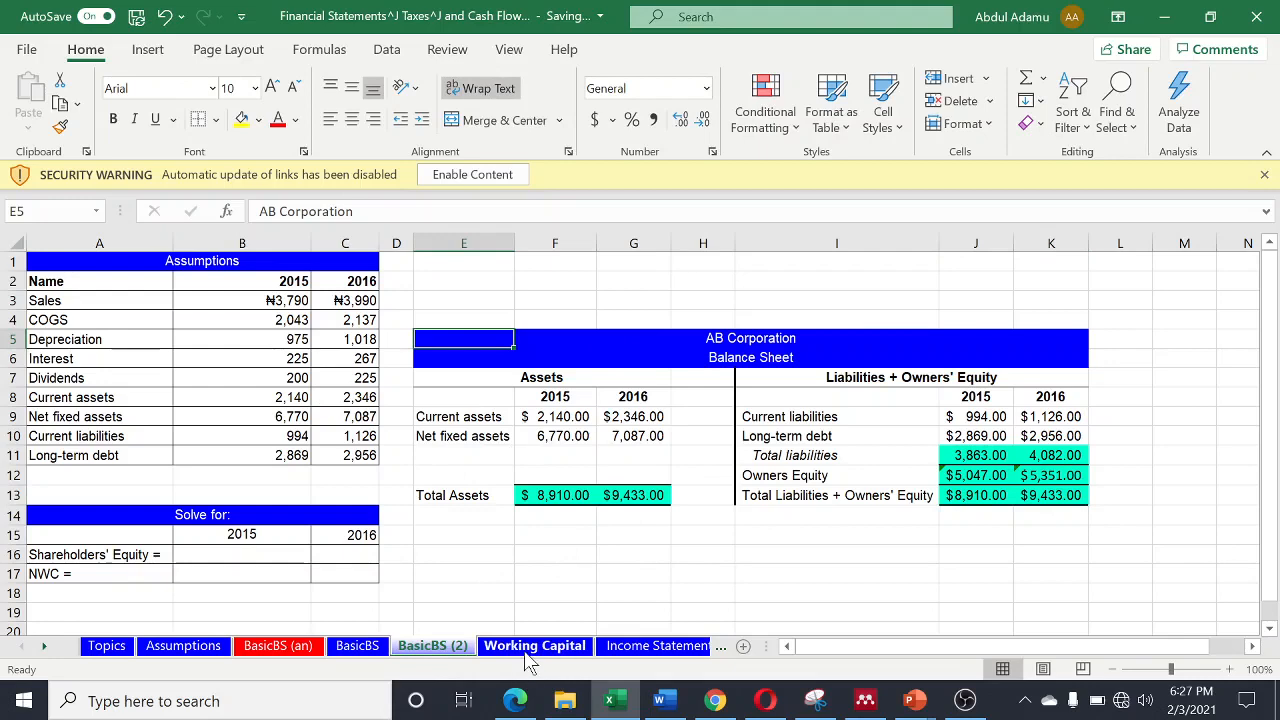
pyautogui.click(530, 646)
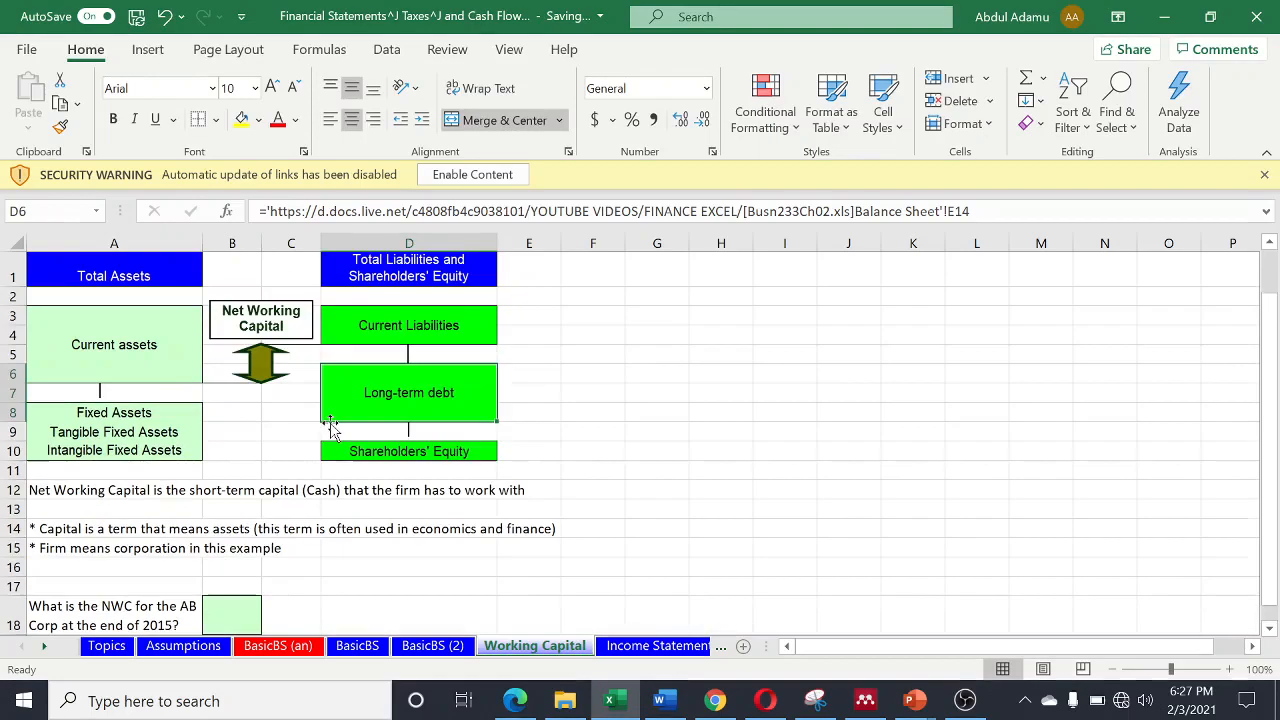
pyautogui.scroll(2, 332, 450)
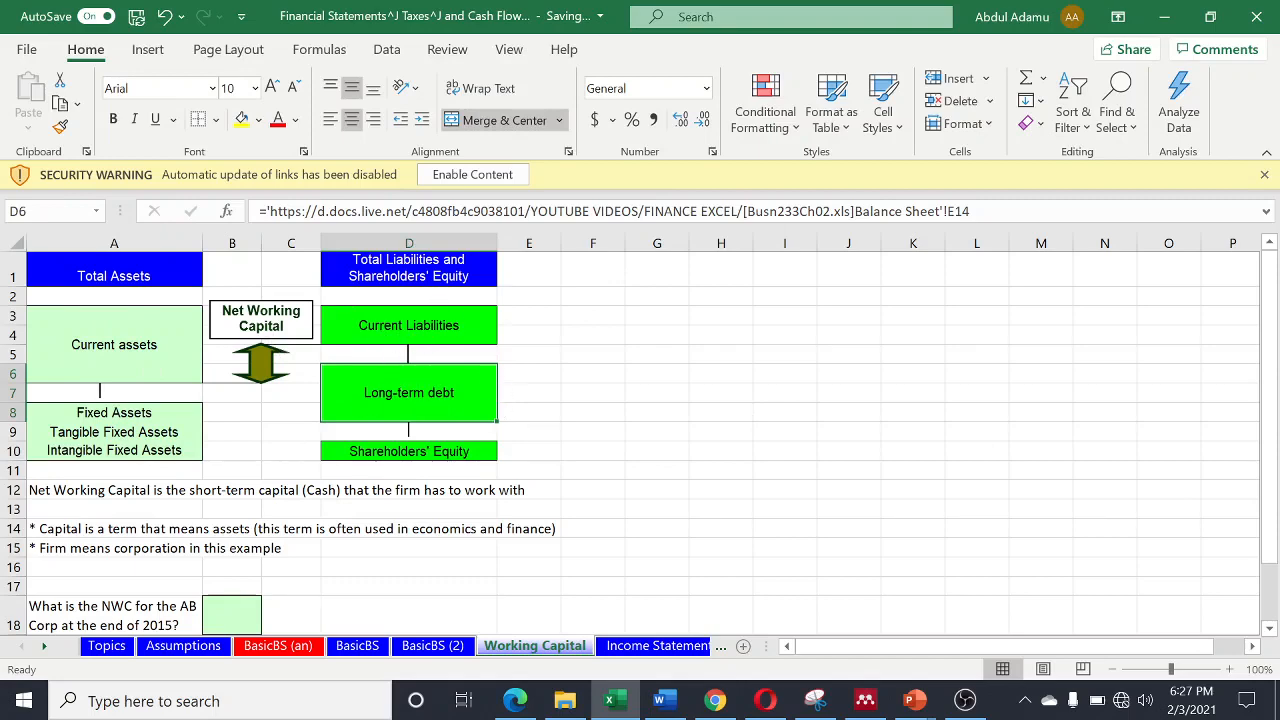
pyautogui.scroll(-1, 240, 540)
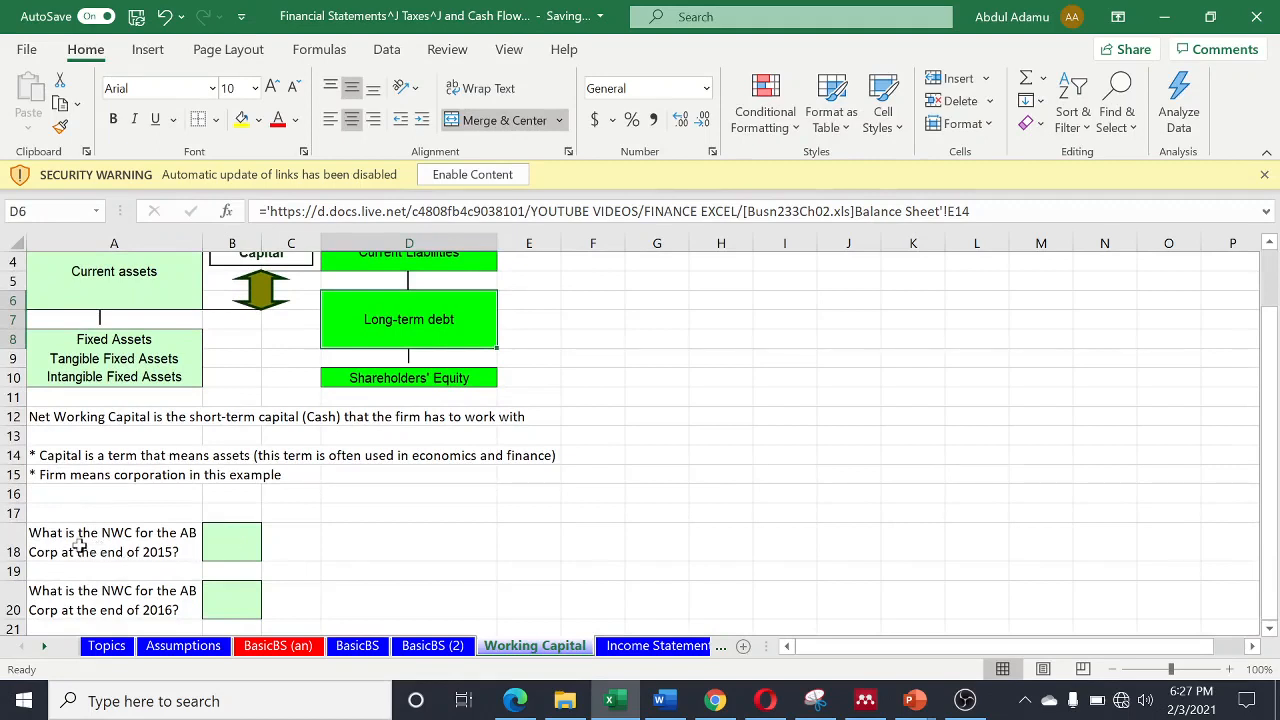
# - Calculate AB Corp's 2015 NWC in cell B18 of the Working Capital sheet with =BasicBS!B8-BasicBS!B10
pyautogui.click(231, 545)
pyautogui.write('=')
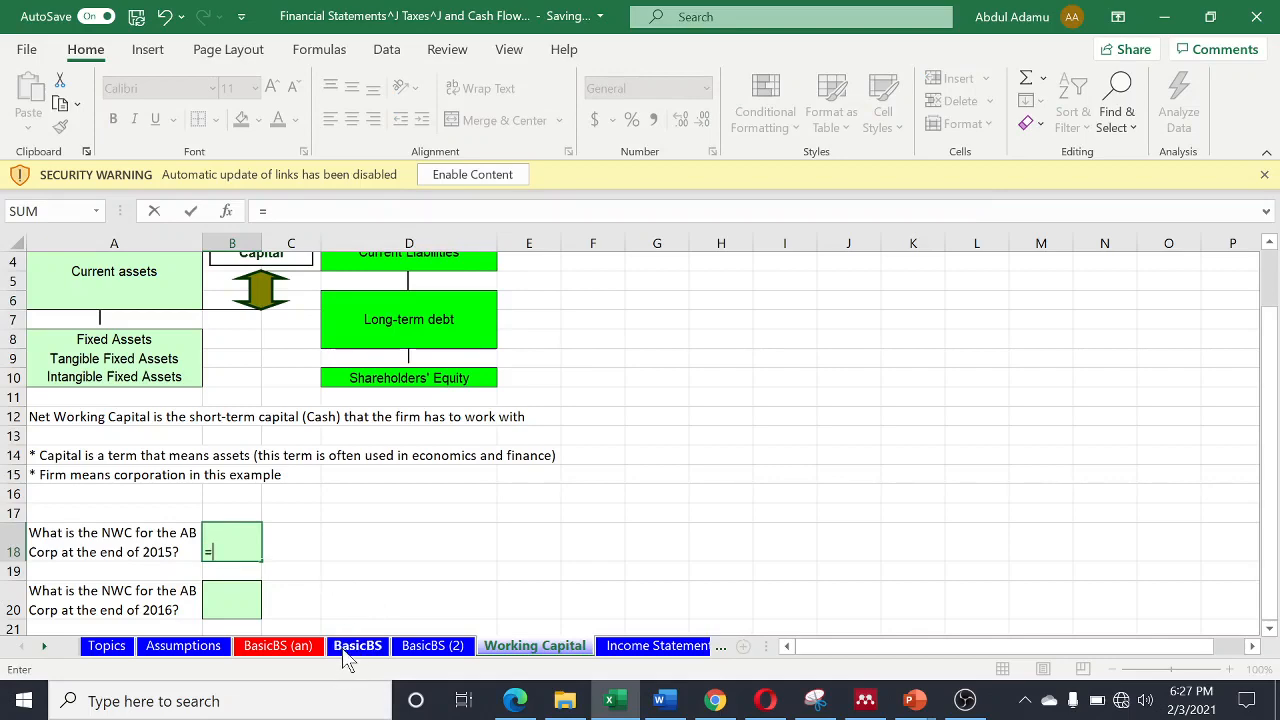
pyautogui.click(190, 647)
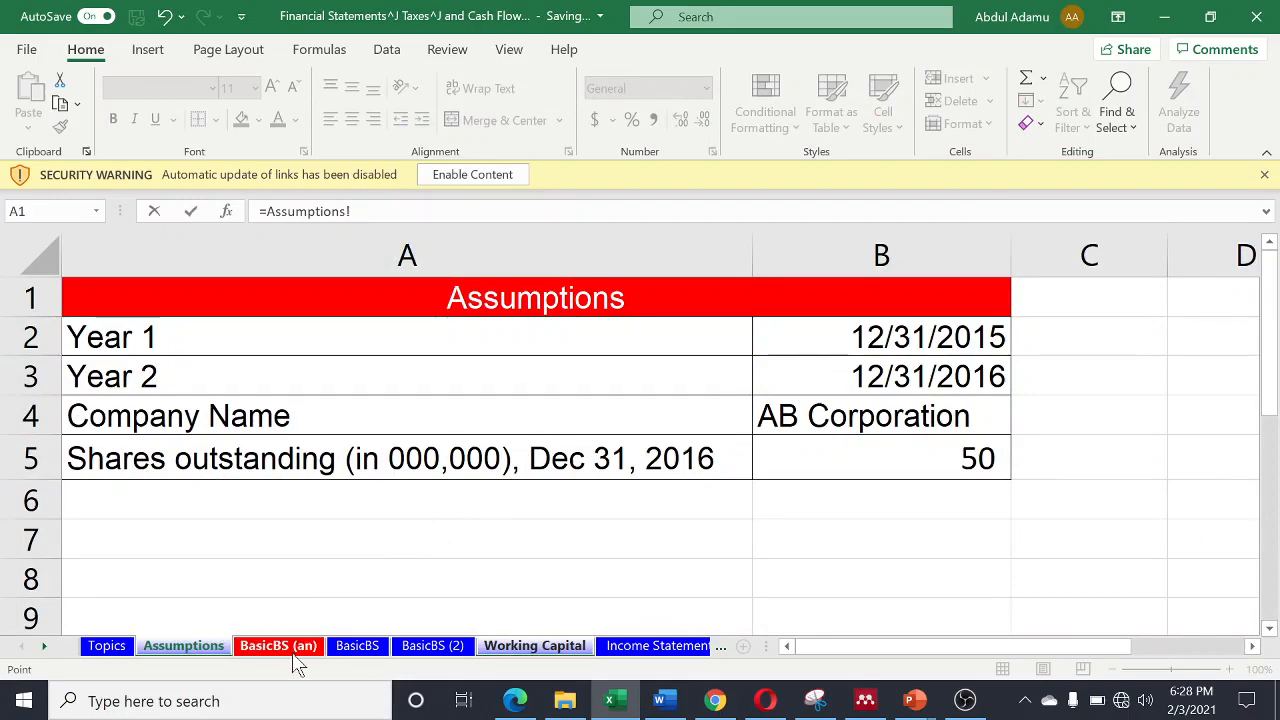
pyautogui.click(297, 660)
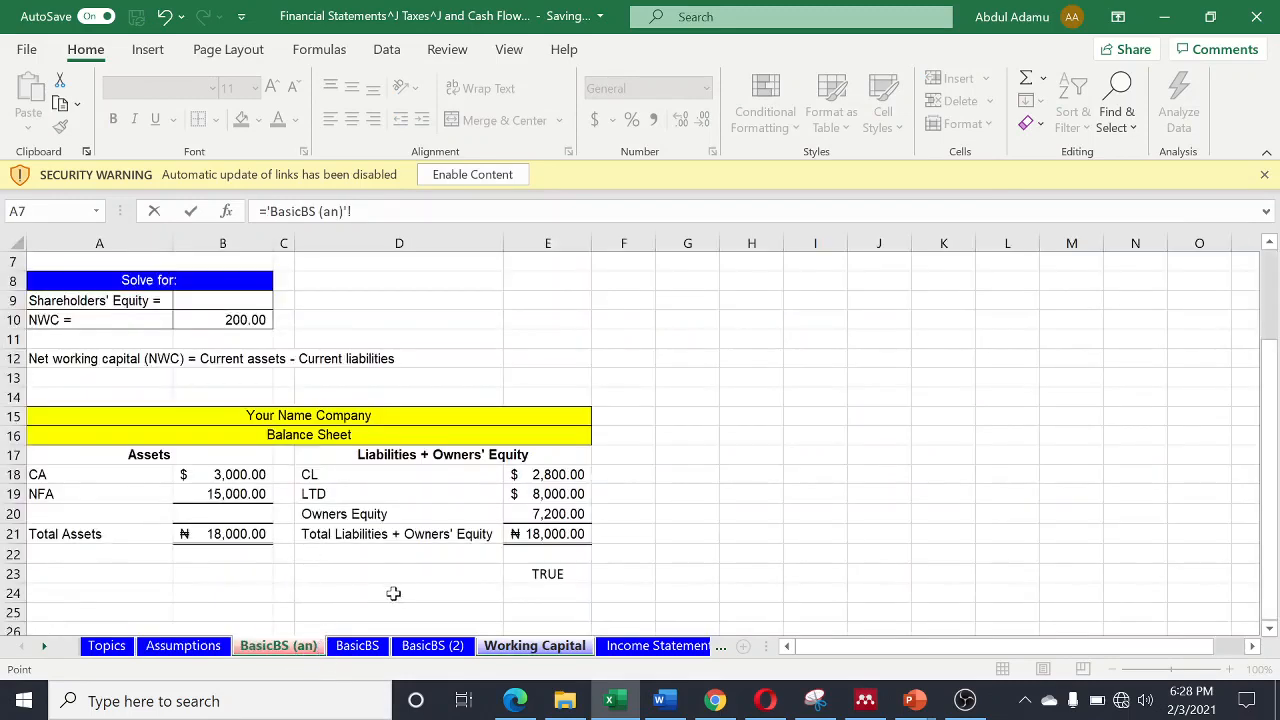
pyautogui.click(366, 656)
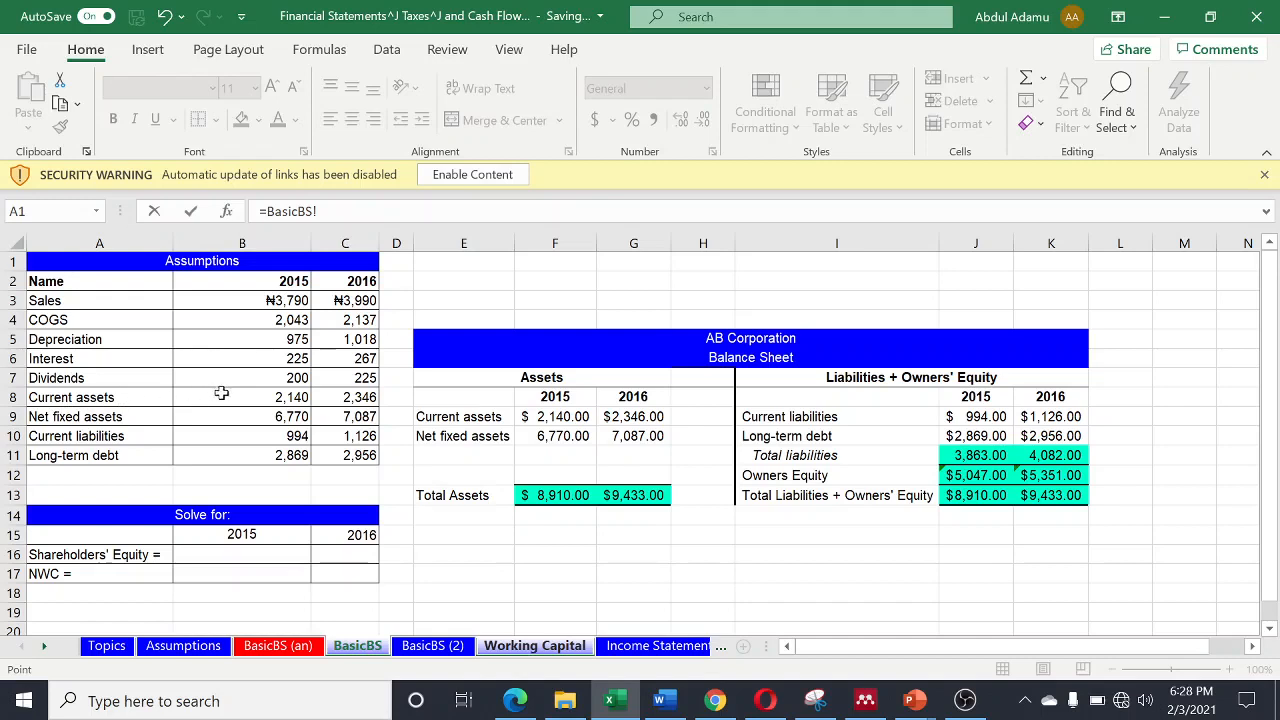
pyautogui.click(270, 397)
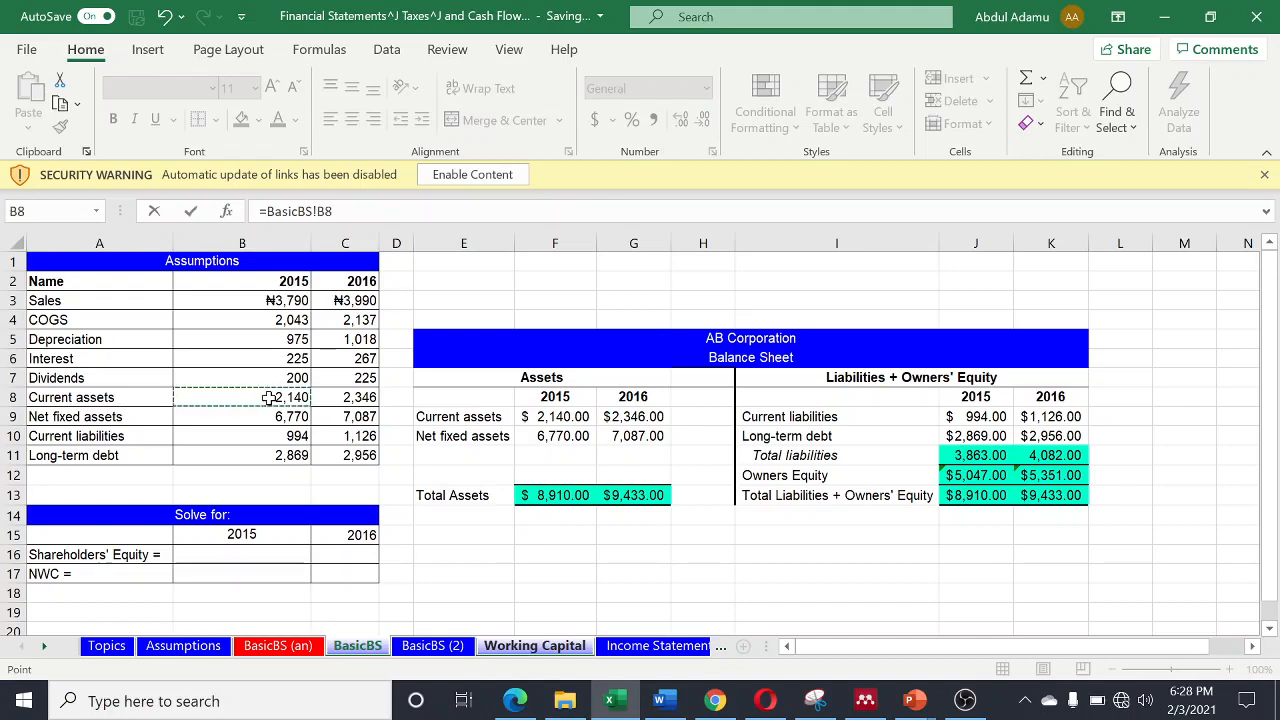
pyautogui.write('-')
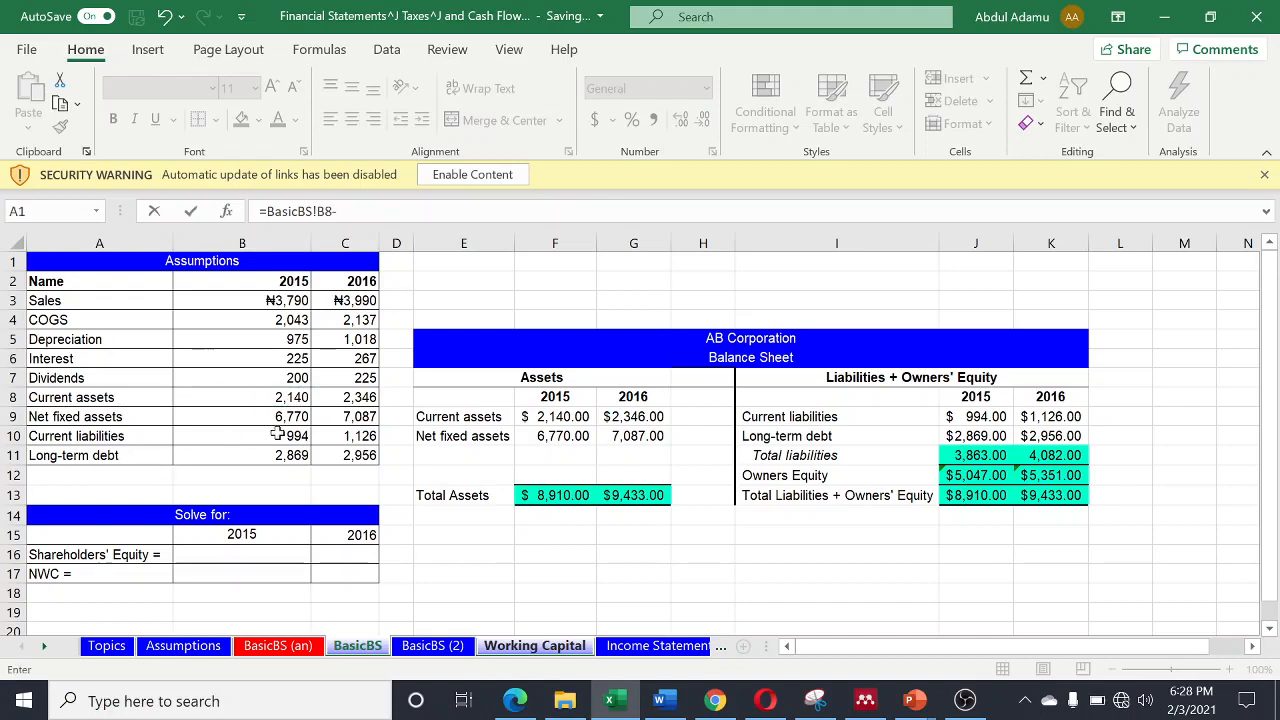
pyautogui.click(276, 435)
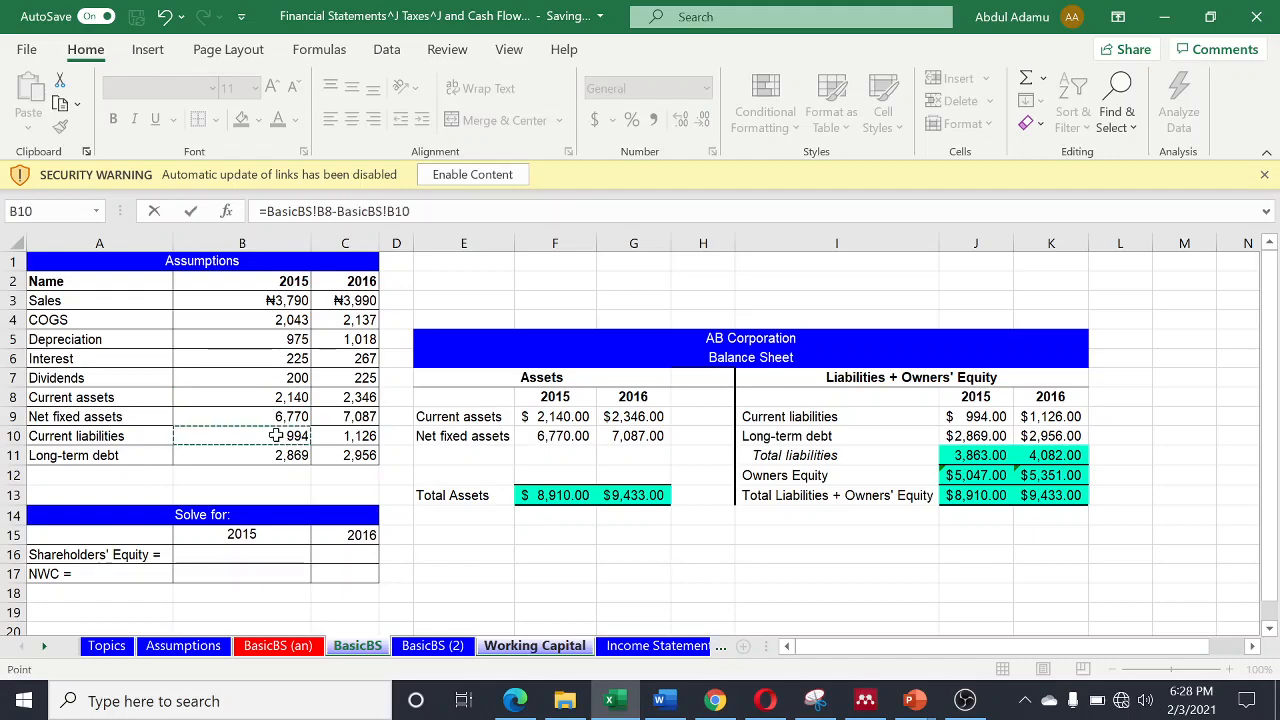
pyautogui.press('Return')
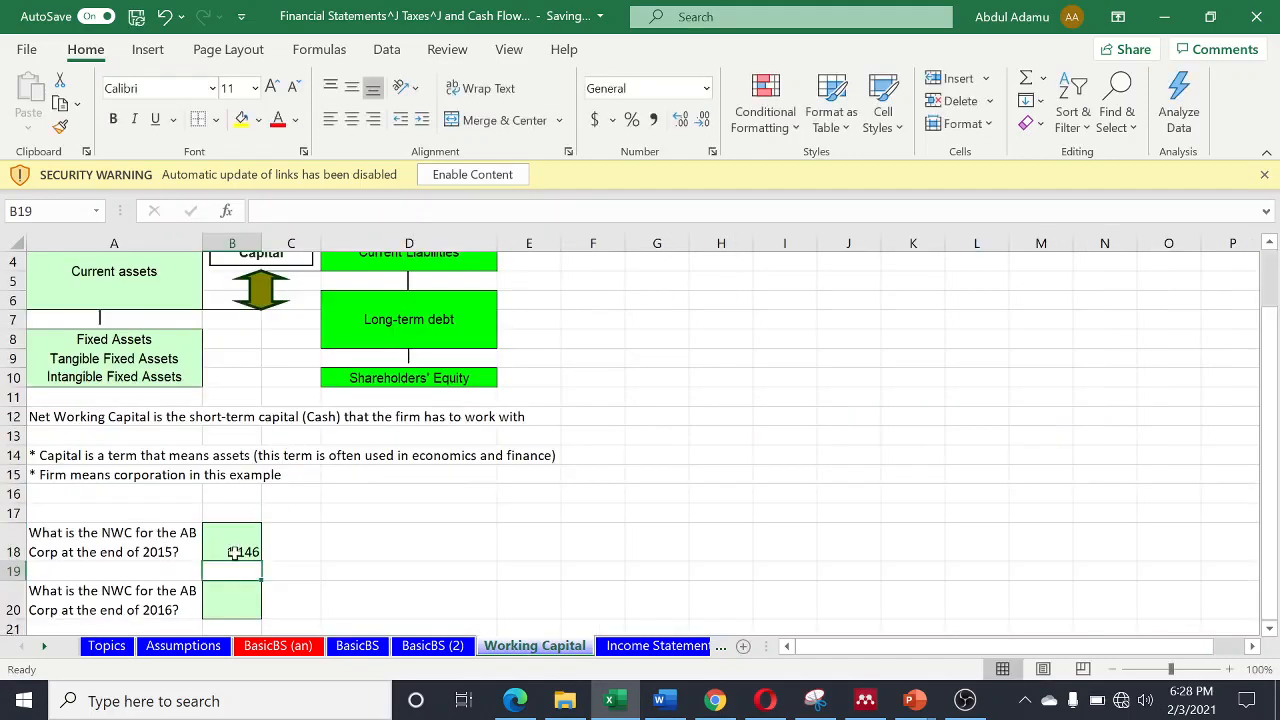
# - Calculate AB Corp's 2016 NWC in cell B20 of the Working Capital sheet with =BasicBS!C8-BasicBS!C10
pyautogui.click(224, 607)
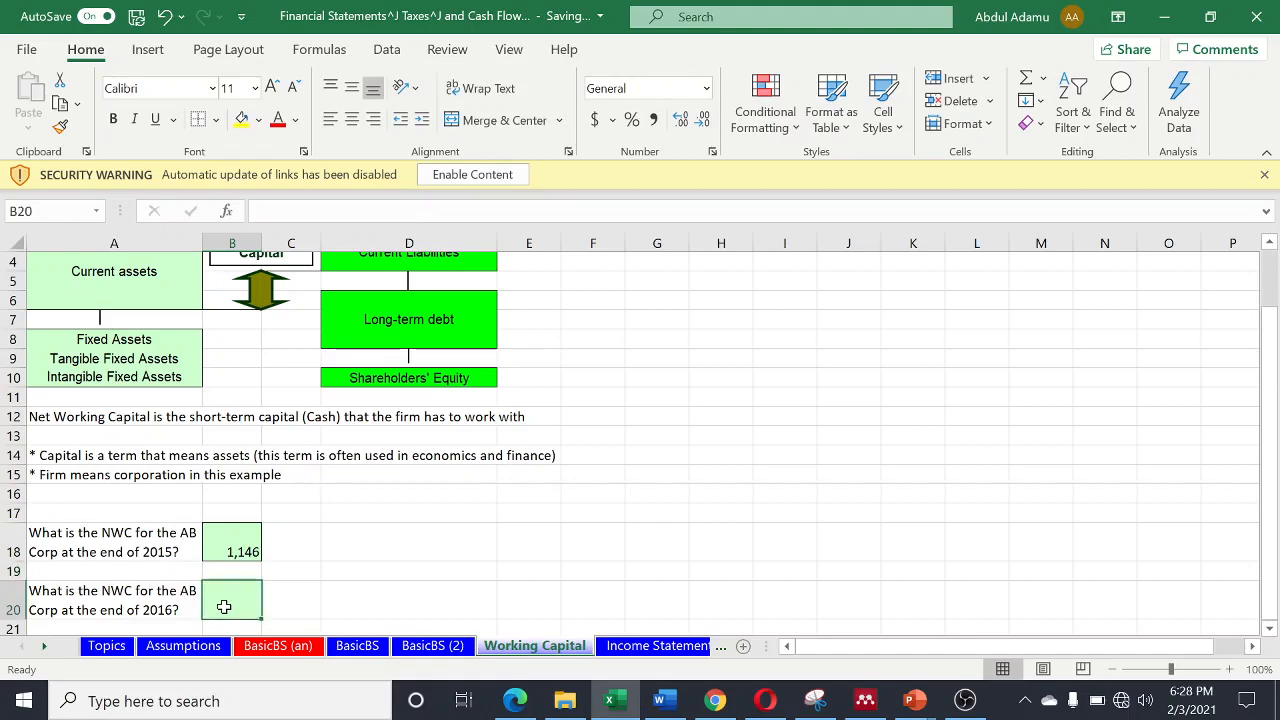
pyautogui.write('=')
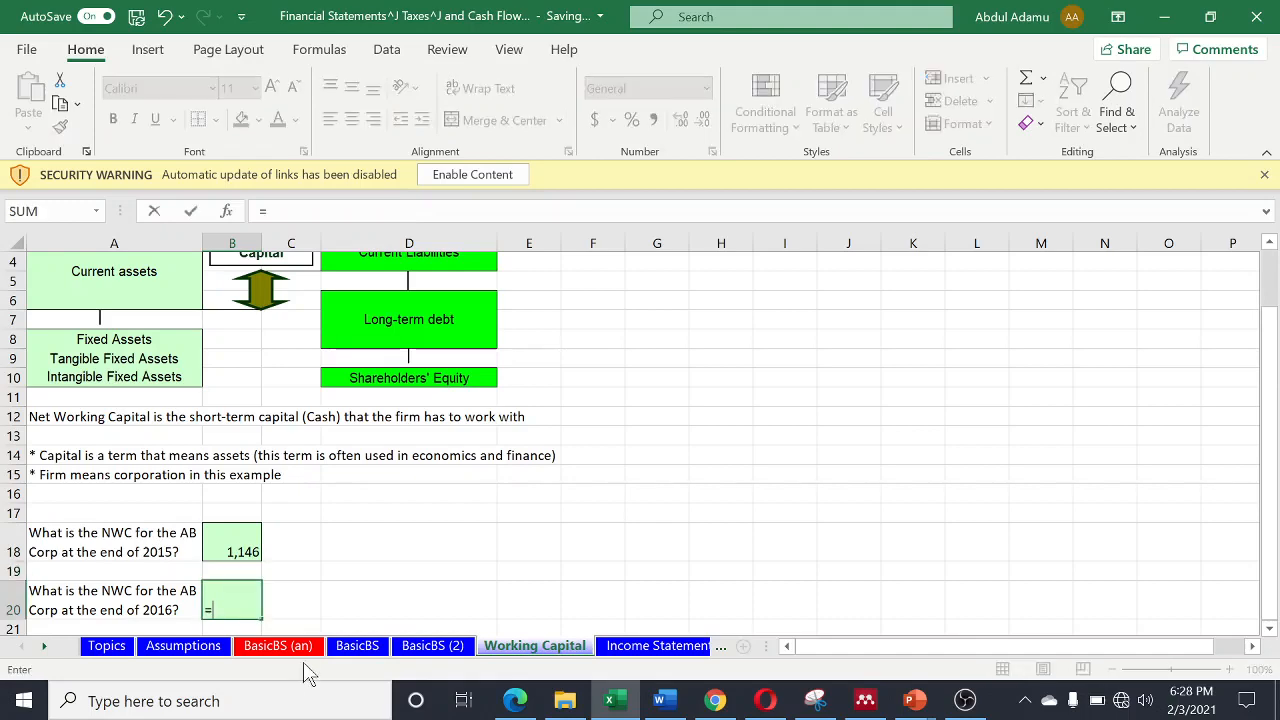
pyautogui.click(290, 647)
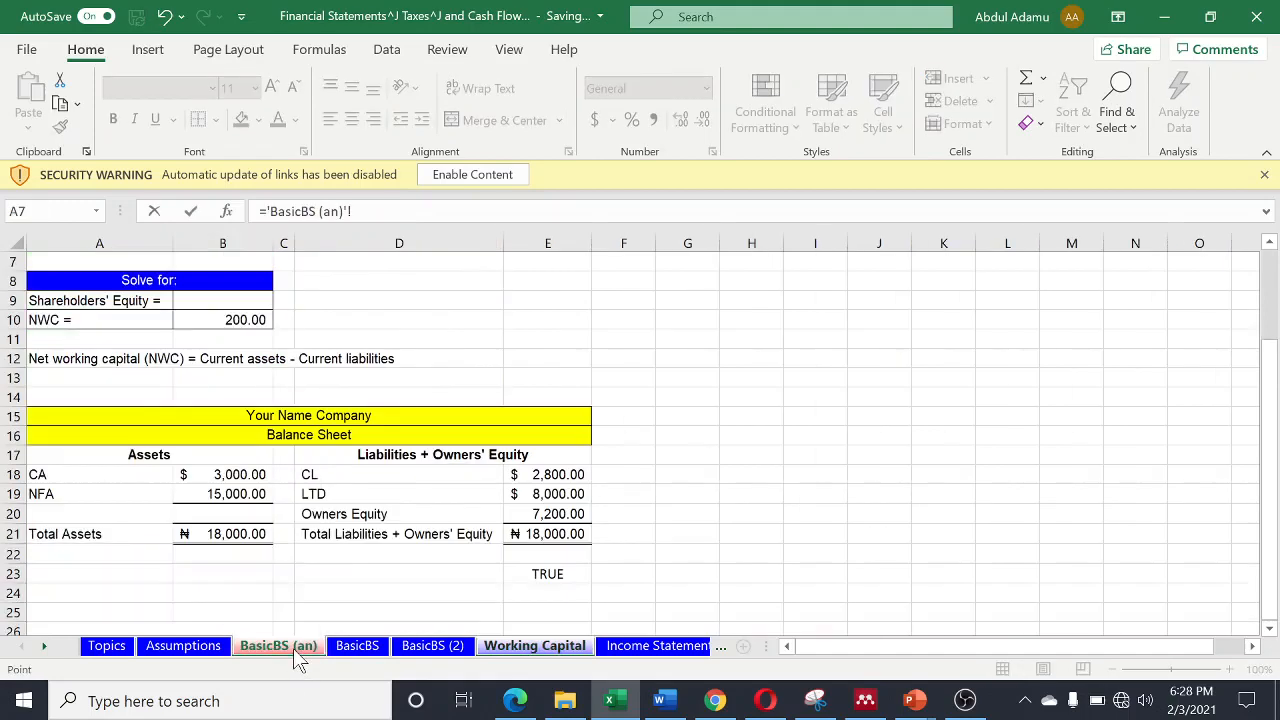
pyautogui.click(358, 647)
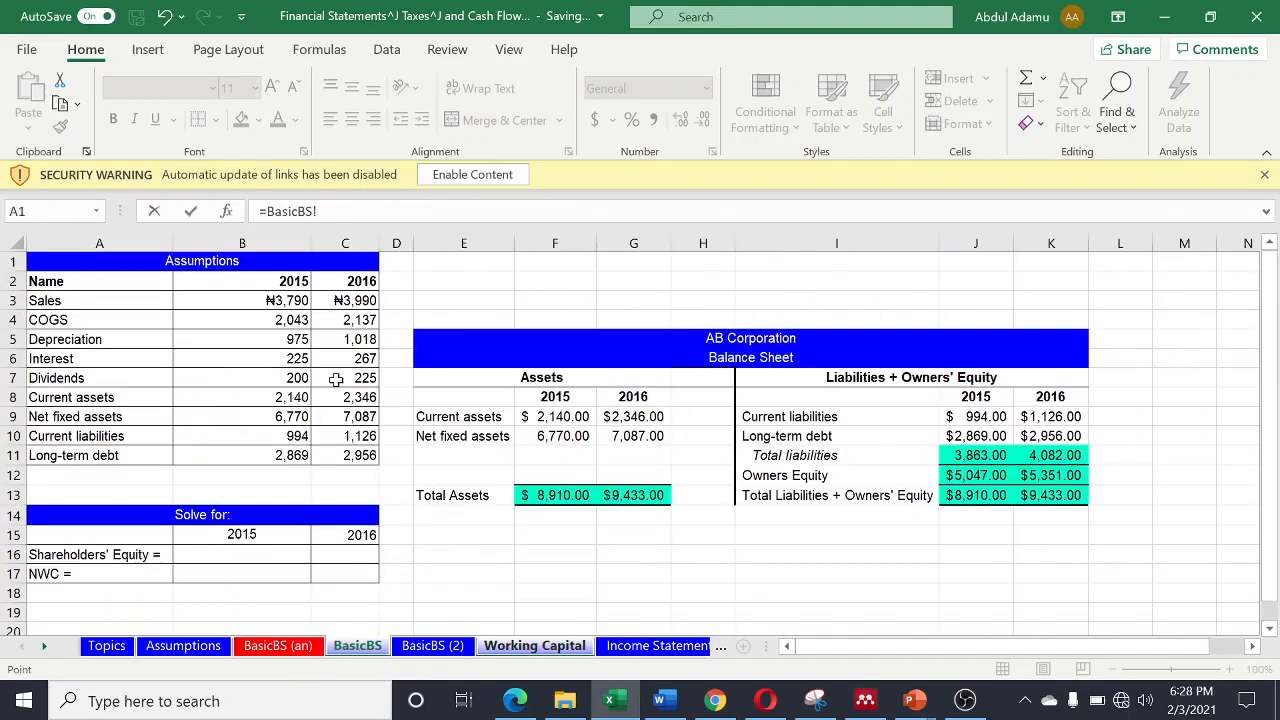
pyautogui.click(362, 398)
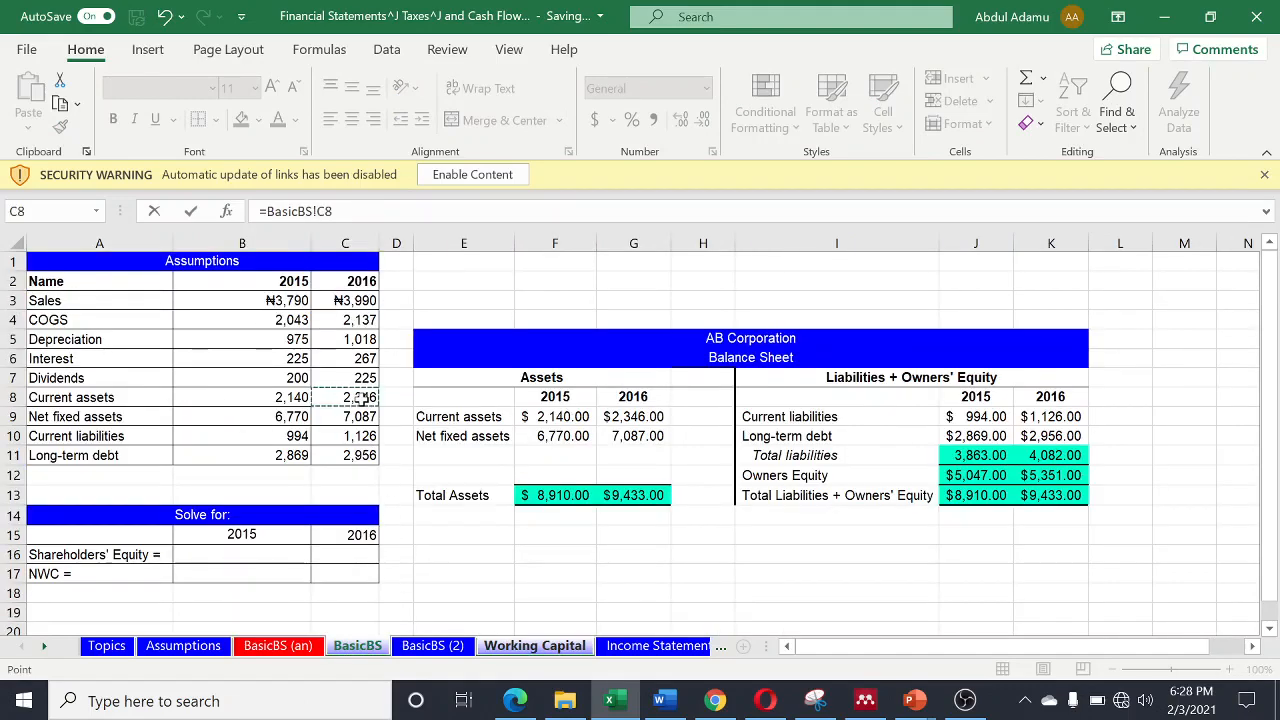
pyautogui.write('-')
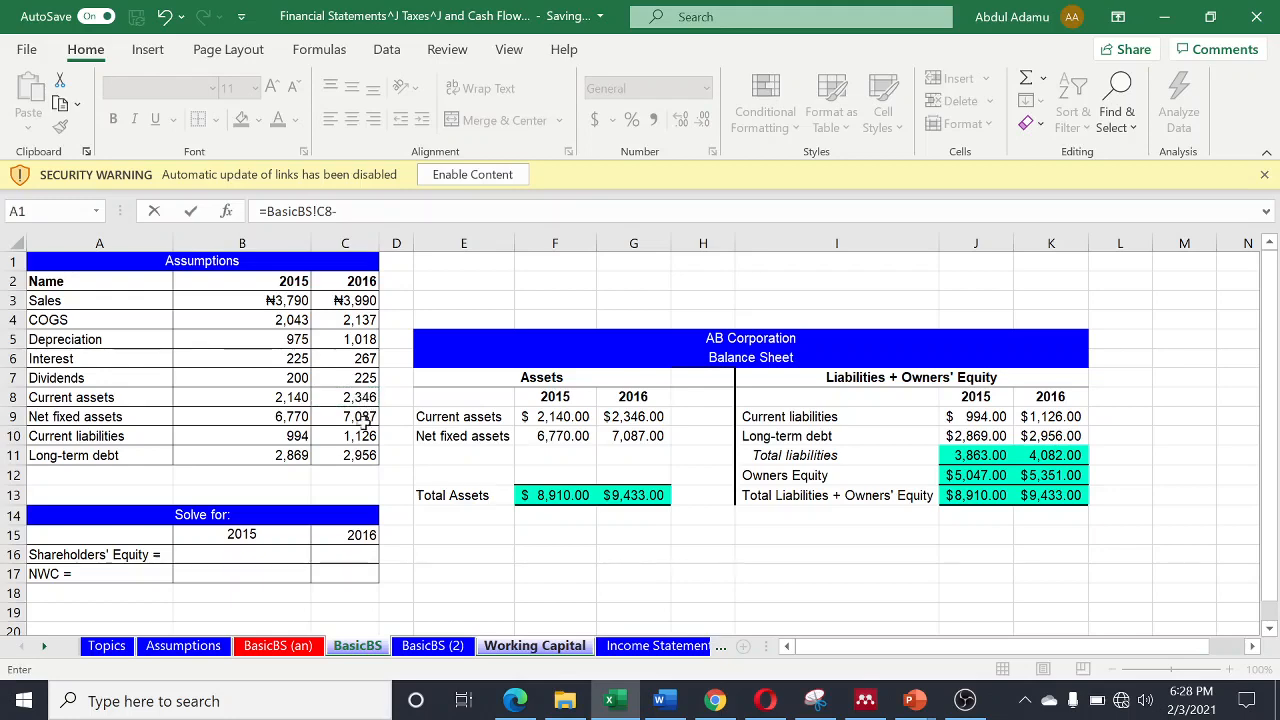
pyautogui.click(362, 438)
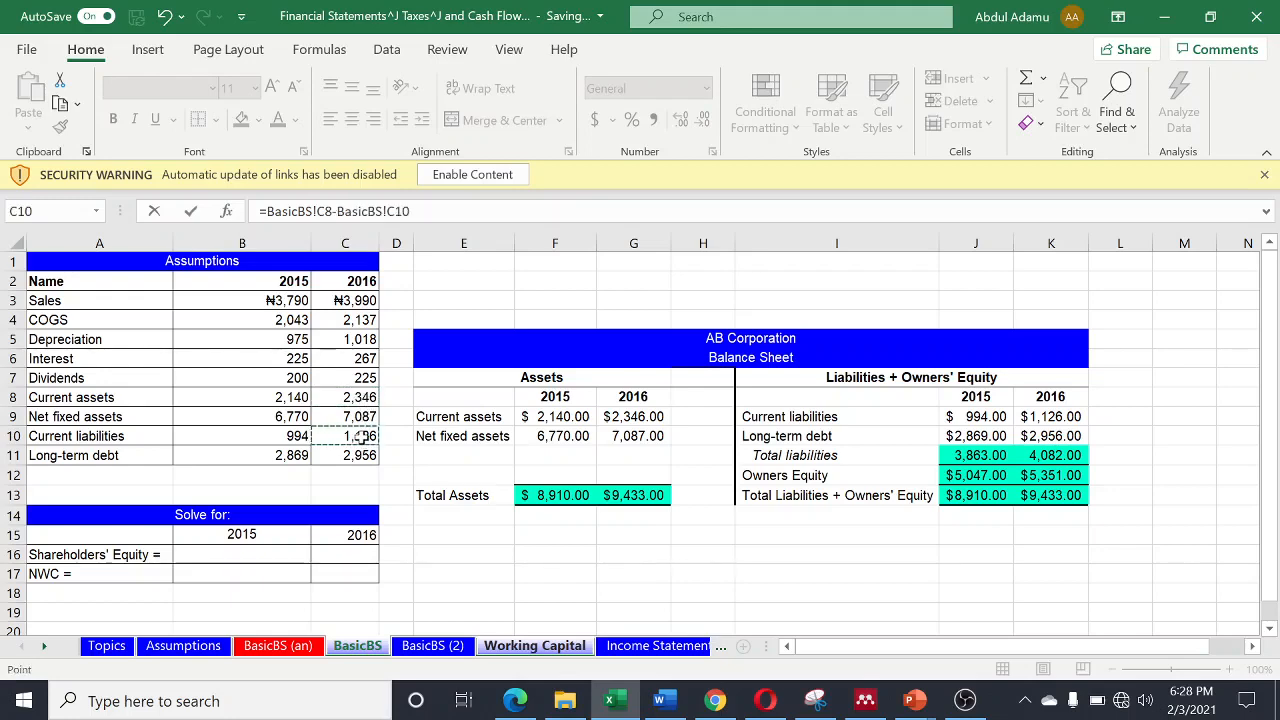
pyautogui.press('Return')
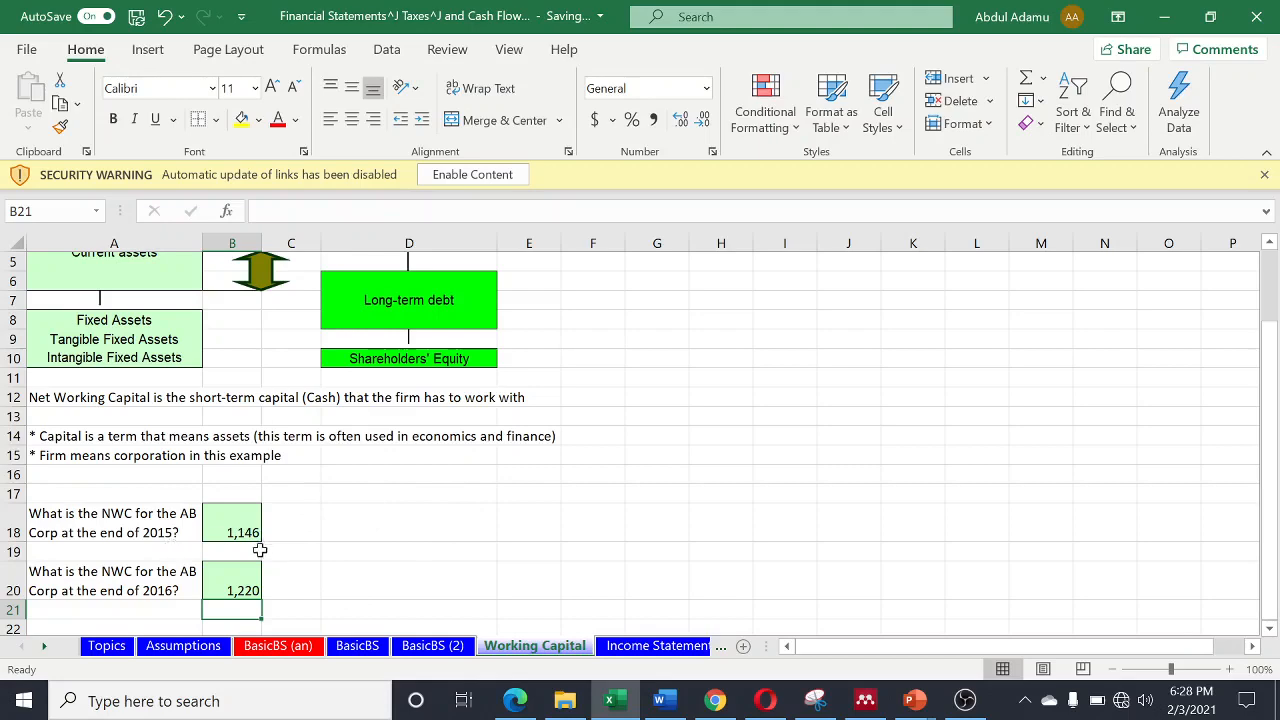
# - Go to the Income Statement sheet and link Sales in cell E10 to the 2016 sales assumption with =J11
pyautogui.click(637, 646)
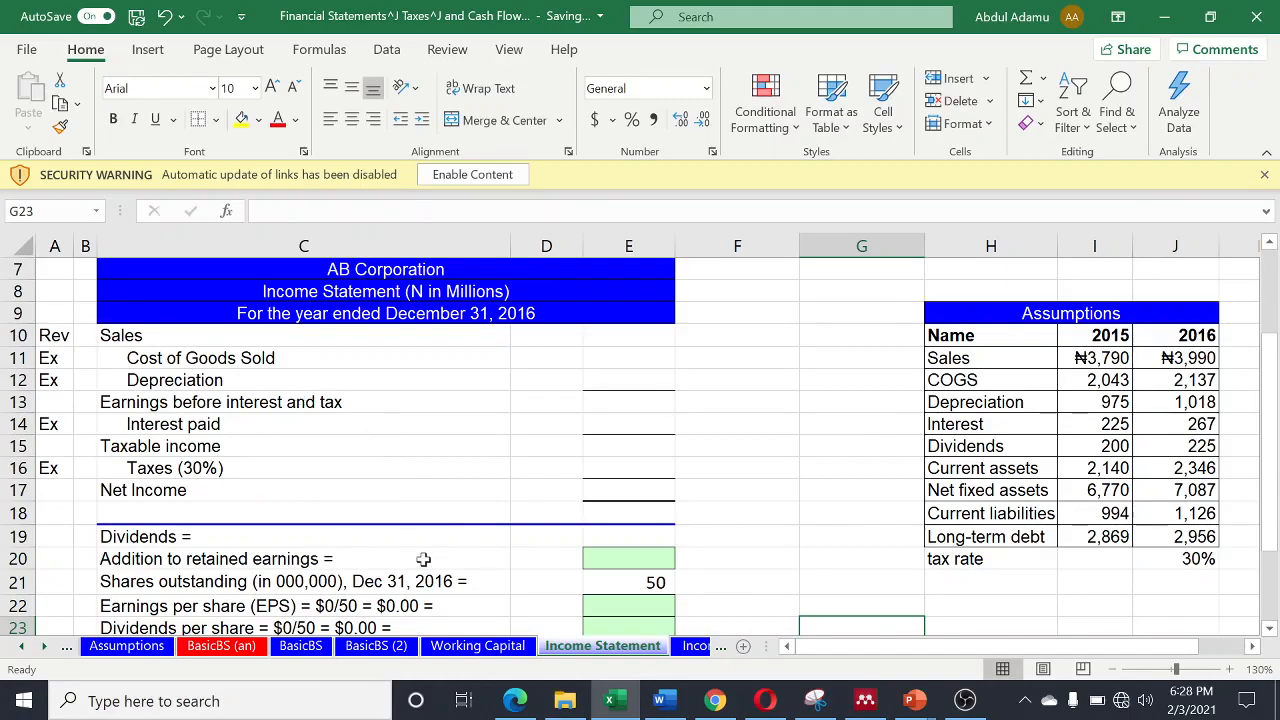
pyautogui.keyDown('ctrl'); pyautogui.scroll(2, 423, 560); pyautogui.keyUp('ctrl')
pyautogui.keyDown('ctrl'); pyautogui.scroll(-4, 423, 560); pyautogui.keyUp('ctrl')
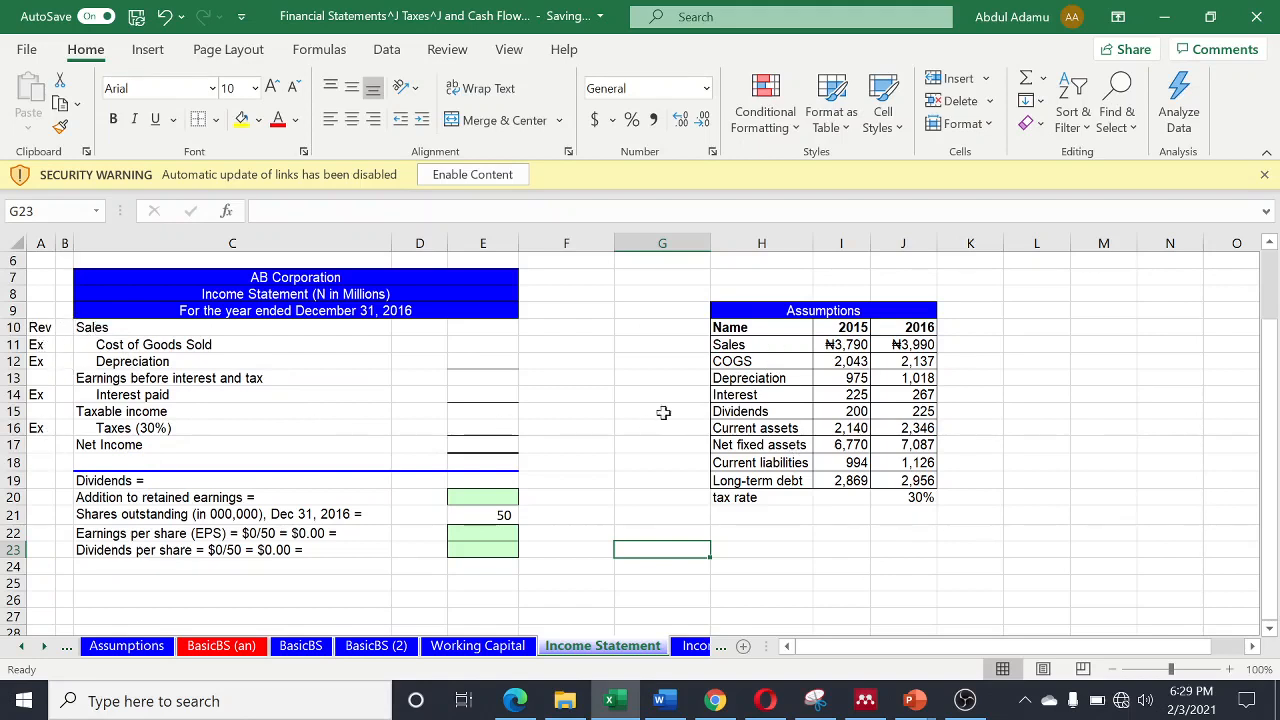
pyautogui.click(483, 326)
pyautogui.write('=')
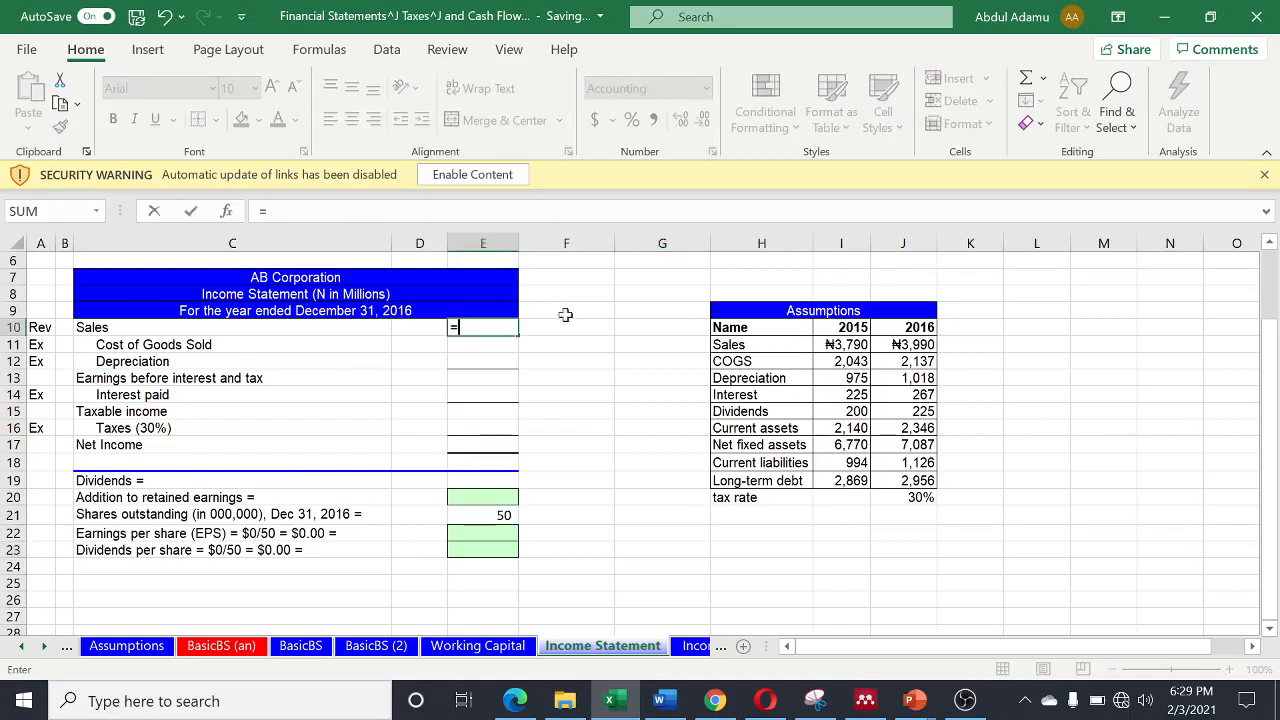
pyautogui.click(922, 344)
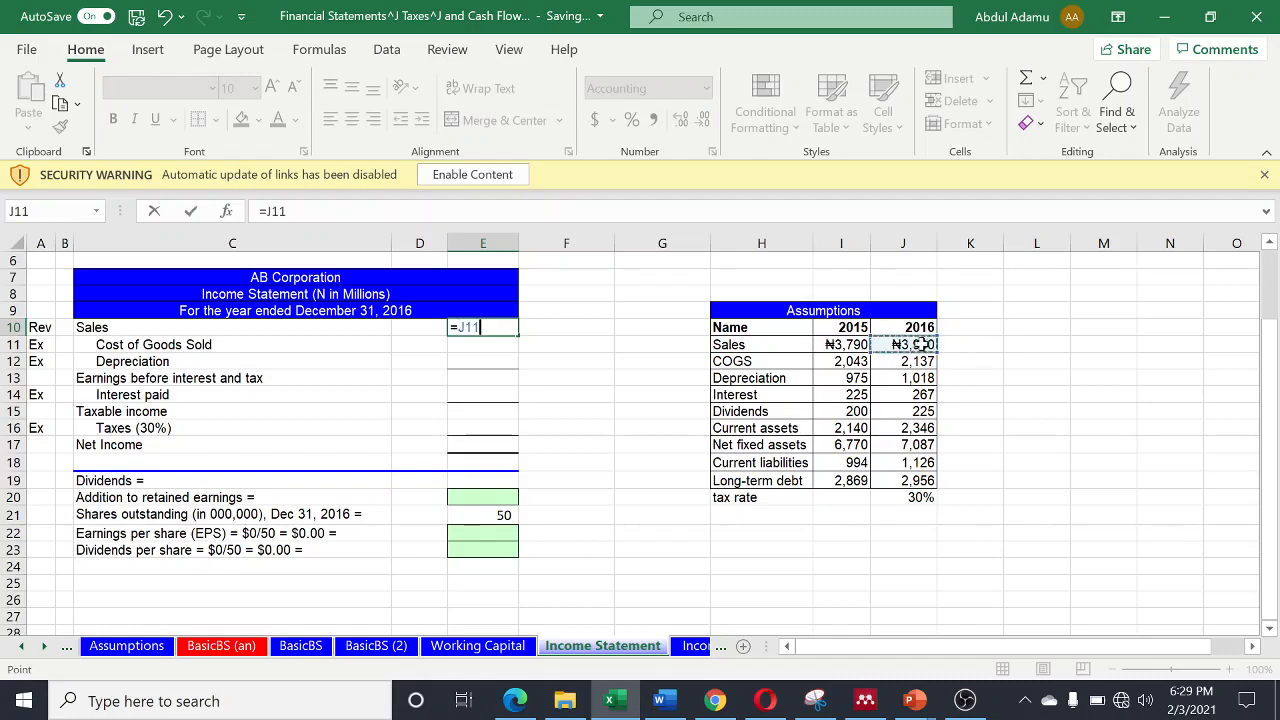
pyautogui.press('Return')
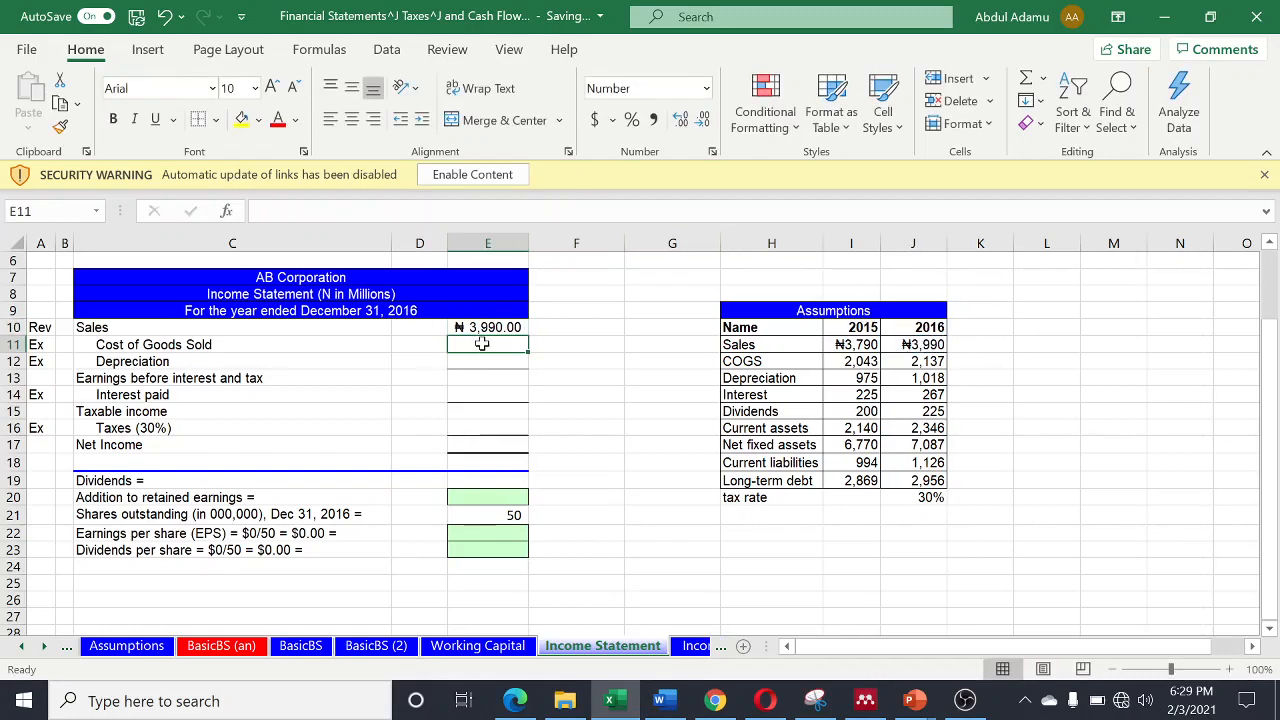
# - Link Cost of Goods Sold in E11 and Depreciation in E12 to their 2016 assumptions with =J12 and =J13
pyautogui.write('=')
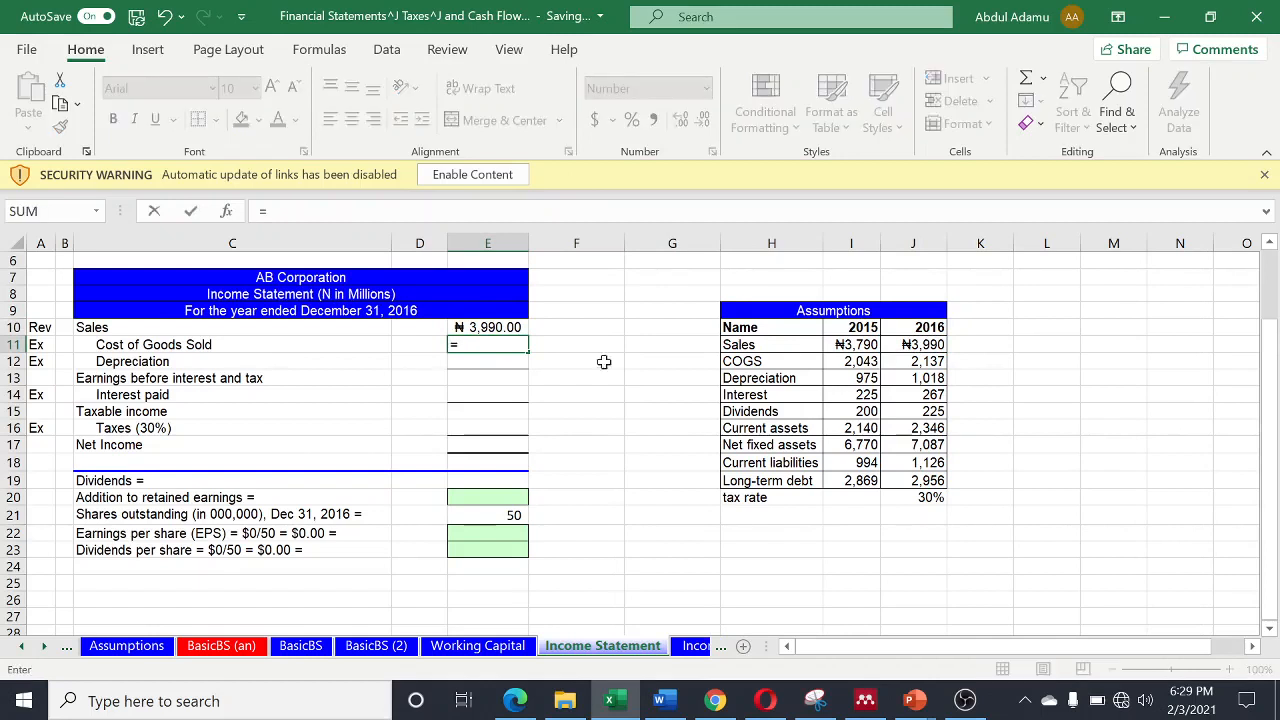
pyautogui.click(913, 365)
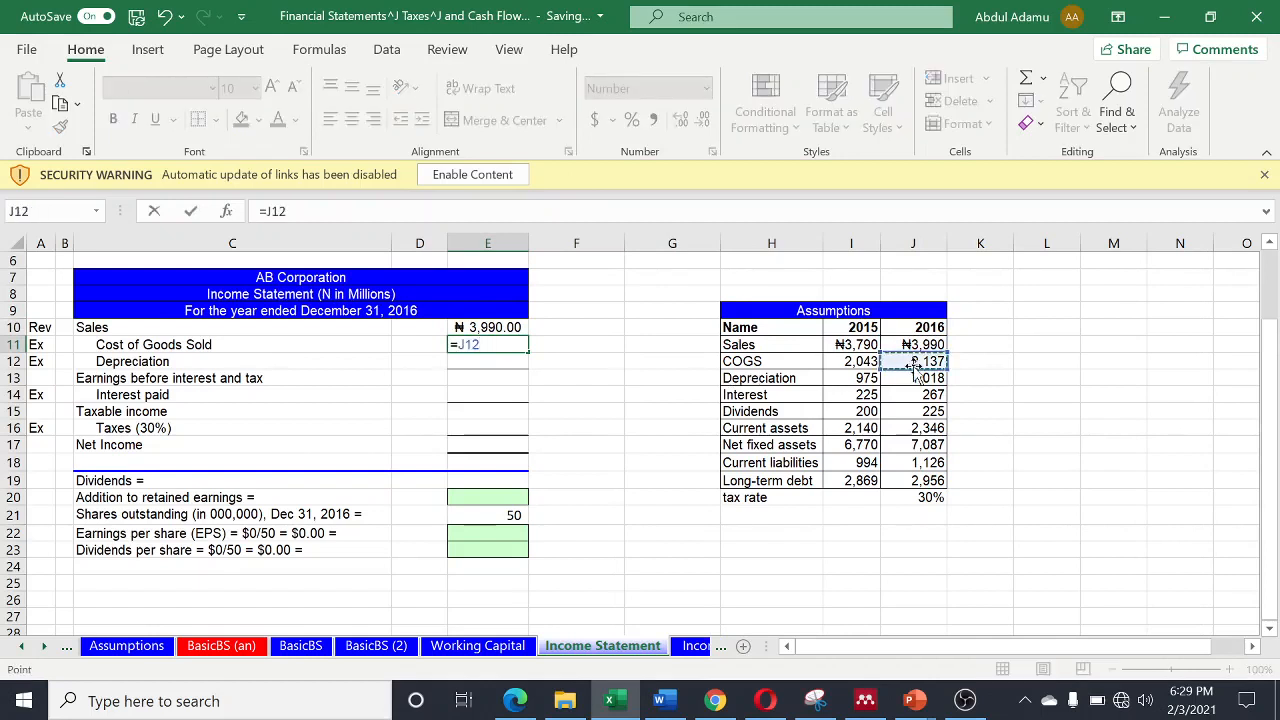
pyautogui.press('Return')
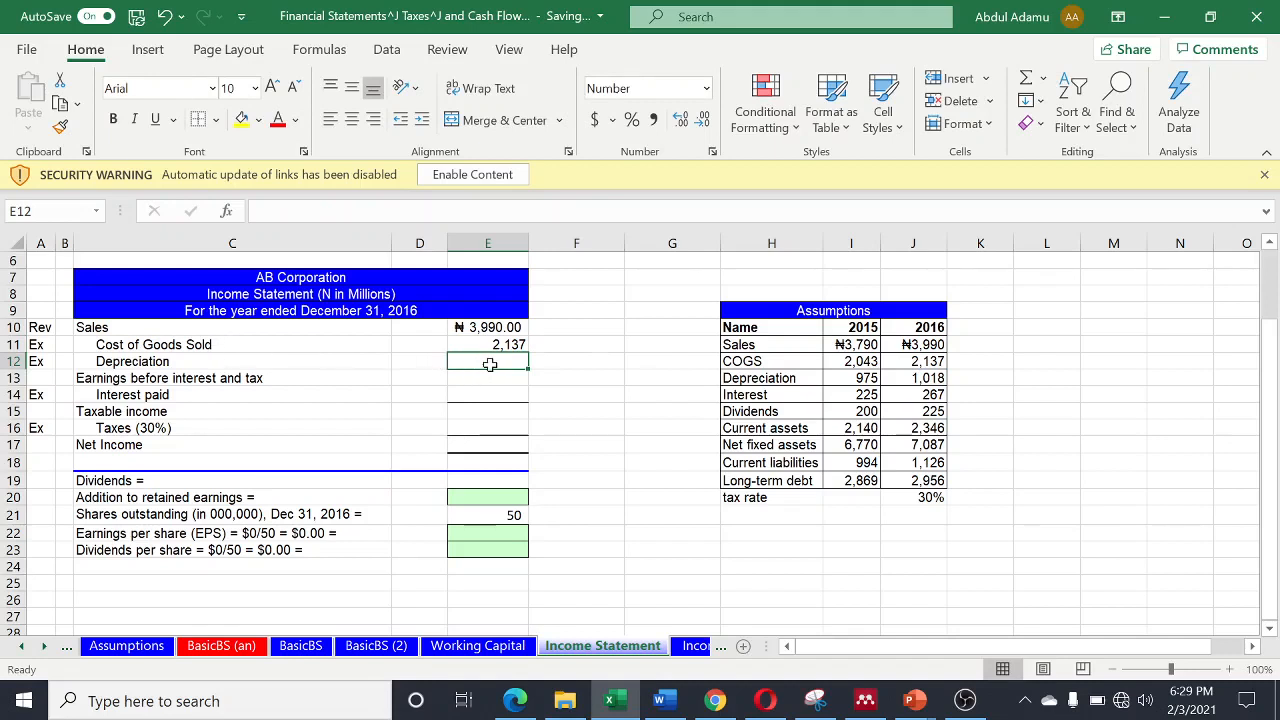
pyautogui.write('=')
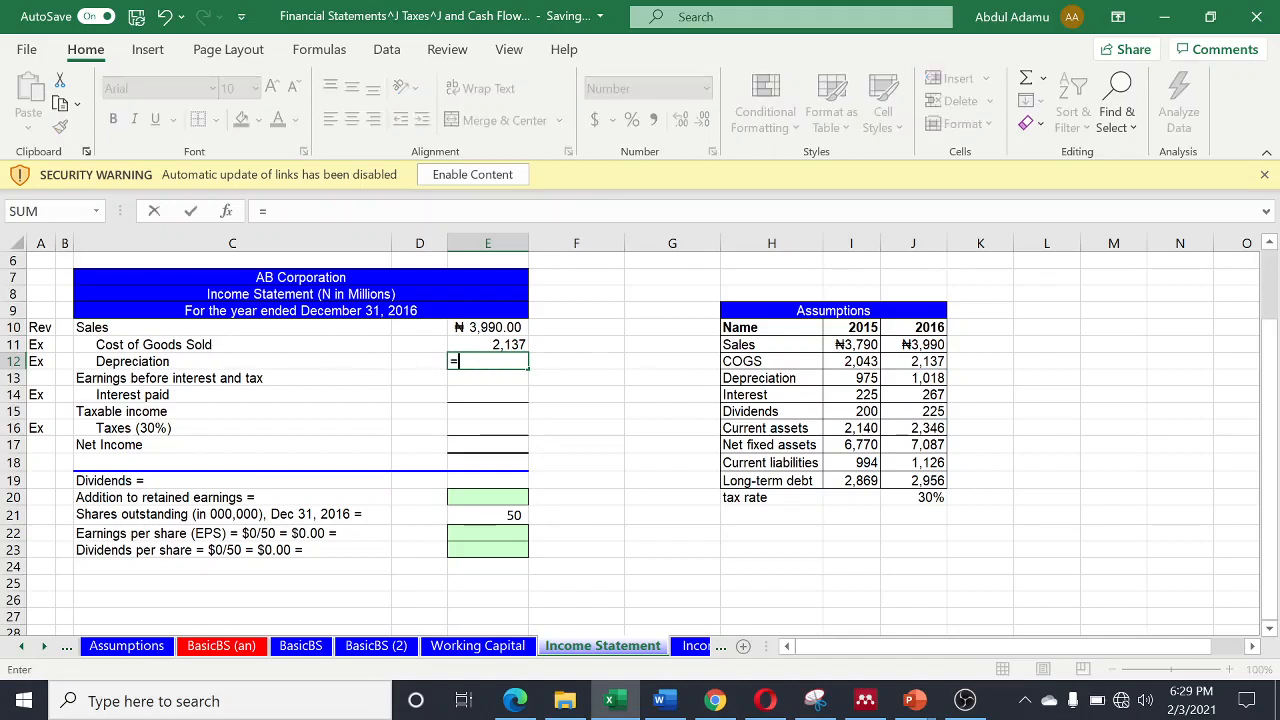
pyautogui.click(928, 378)
pyautogui.press('Return')
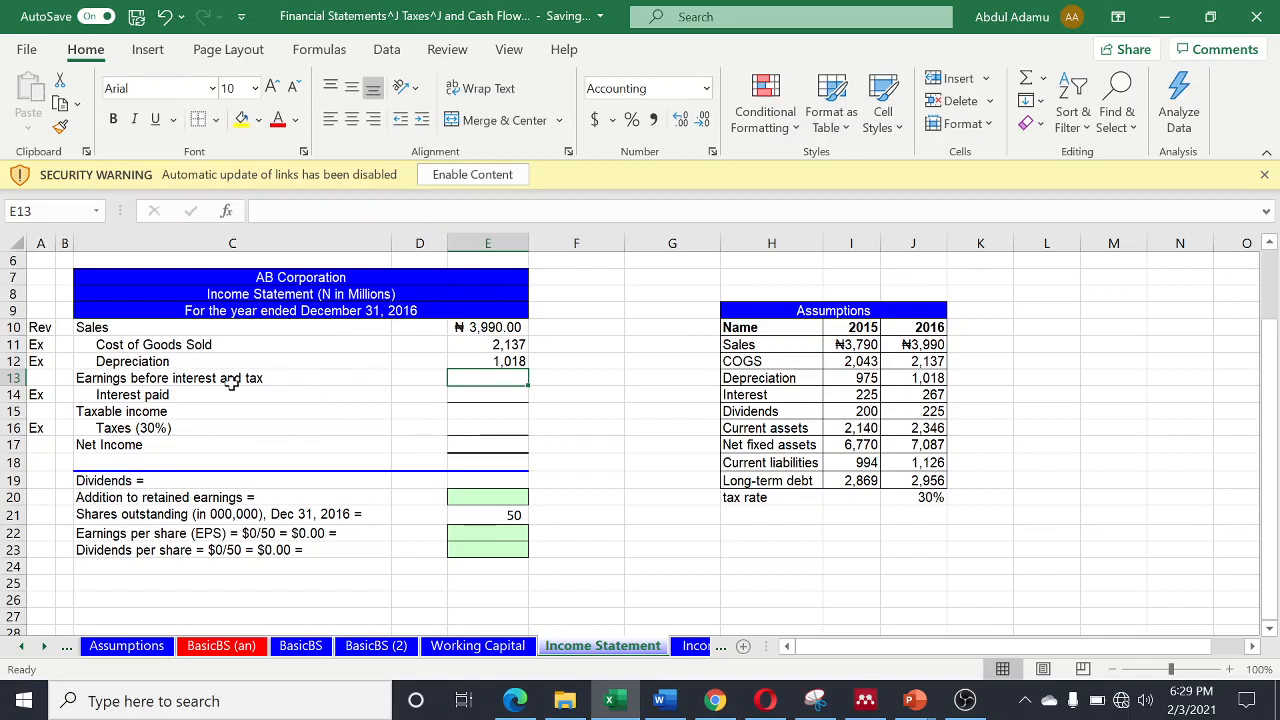
# - Calculate Earnings before interest and tax in cell E13 with =E10-SUM(E11:E12)
pyautogui.write('=')
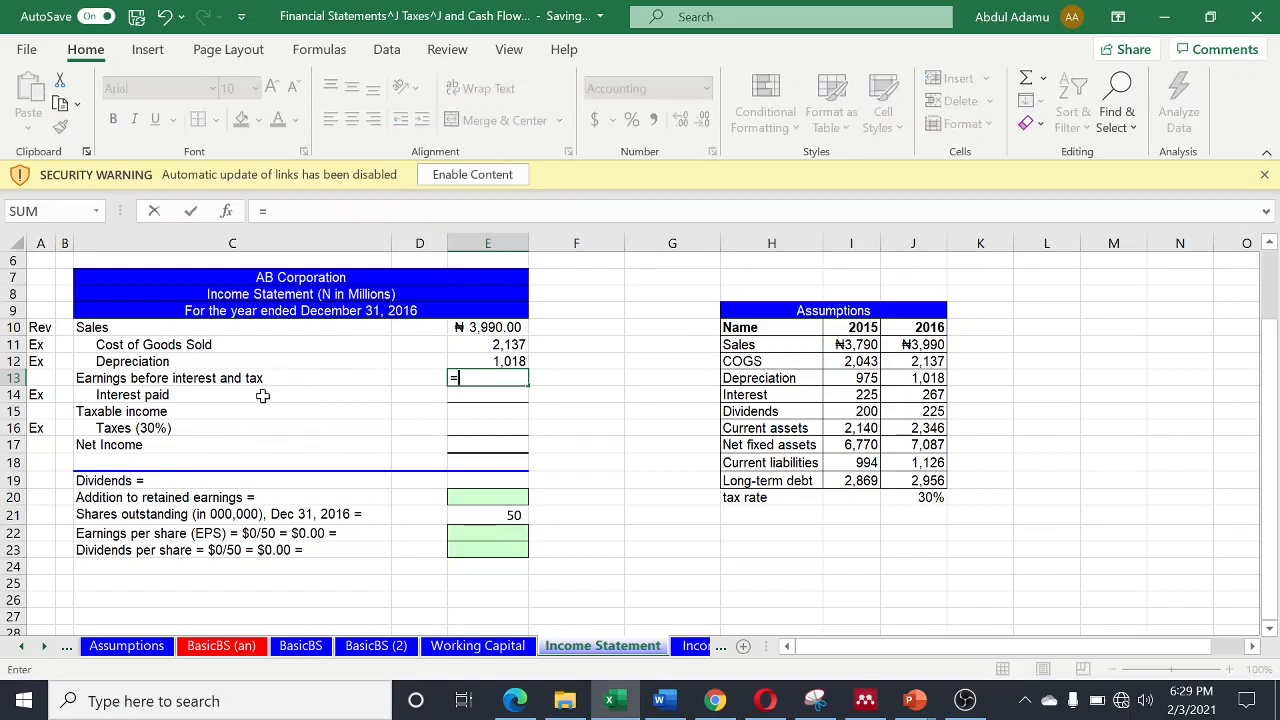
pyautogui.click(489, 328)
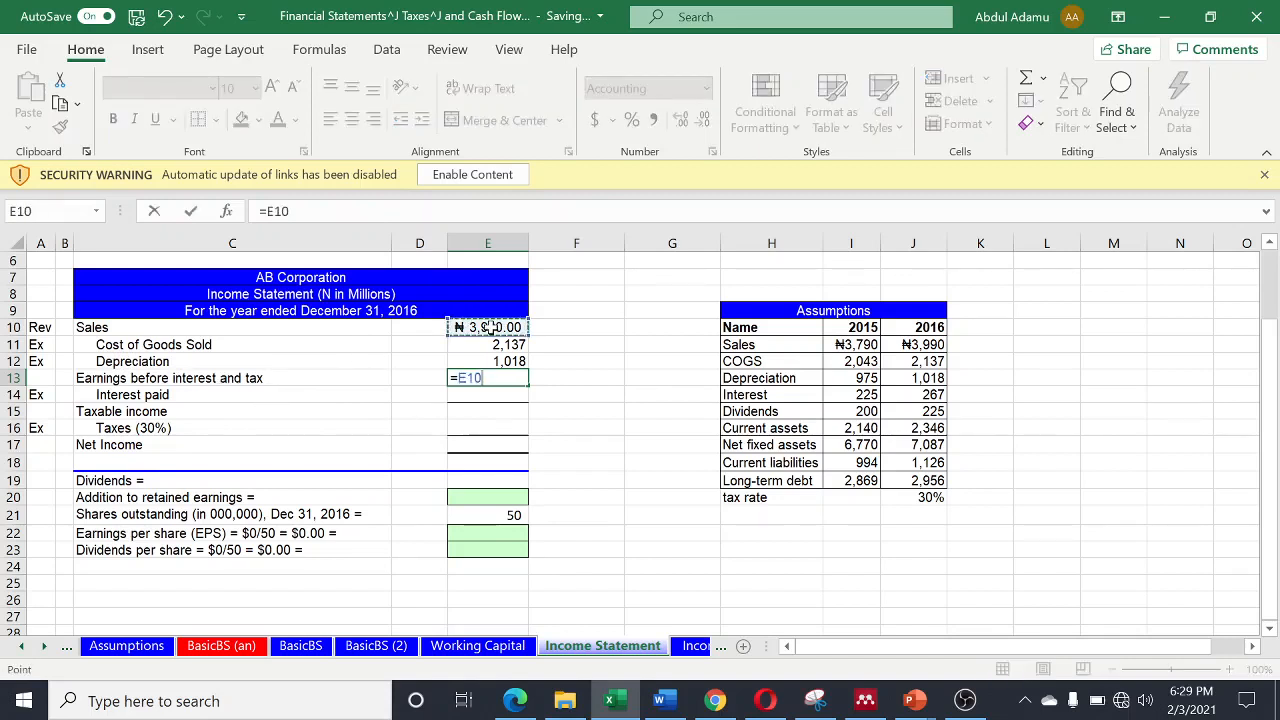
pyautogui.write('-SUM')
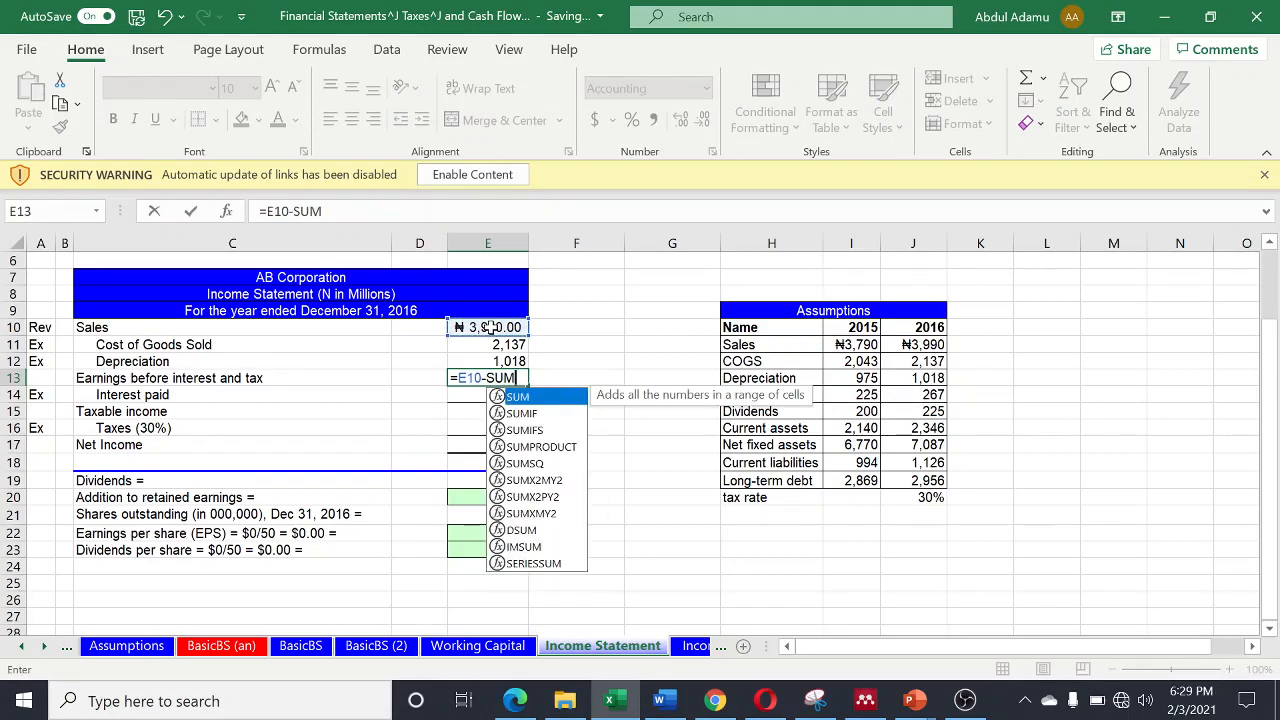
pyautogui.write('(')
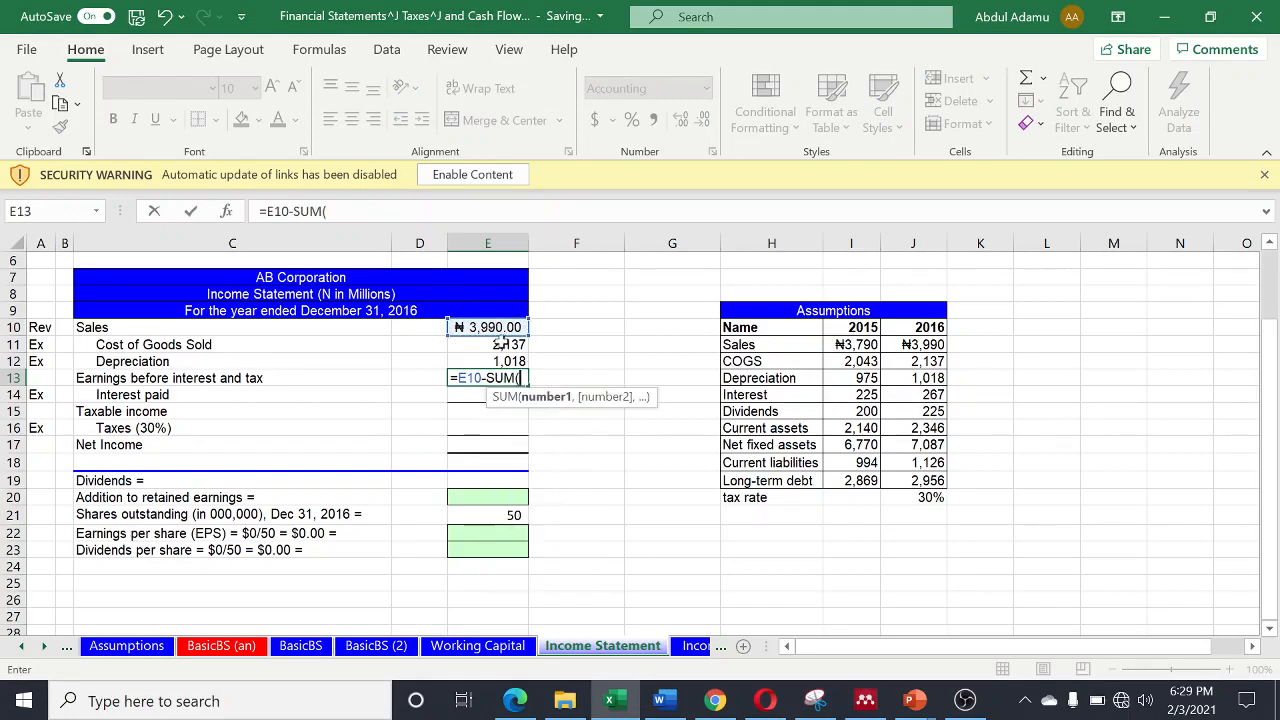
pyautogui.click(500, 344)
pyautogui.moveTo(499, 344); pyautogui.dragTo(500, 358)
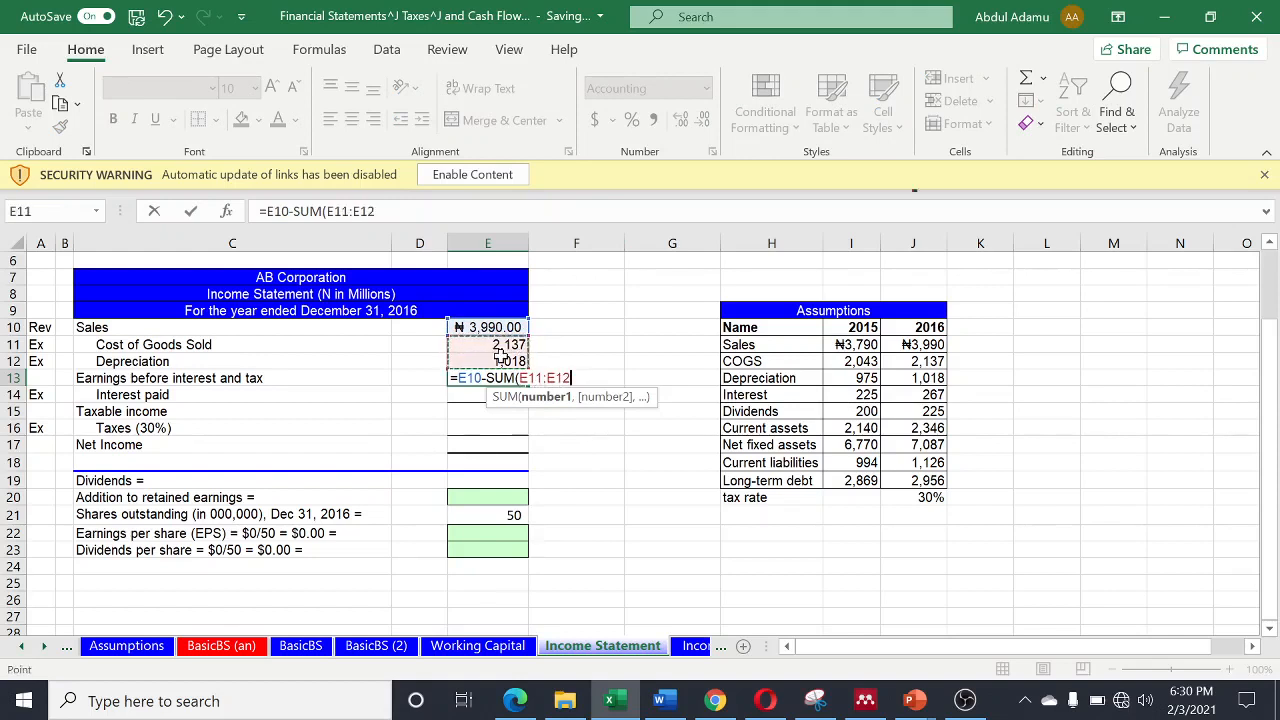
pyautogui.write(')')
pyautogui.press('Return')
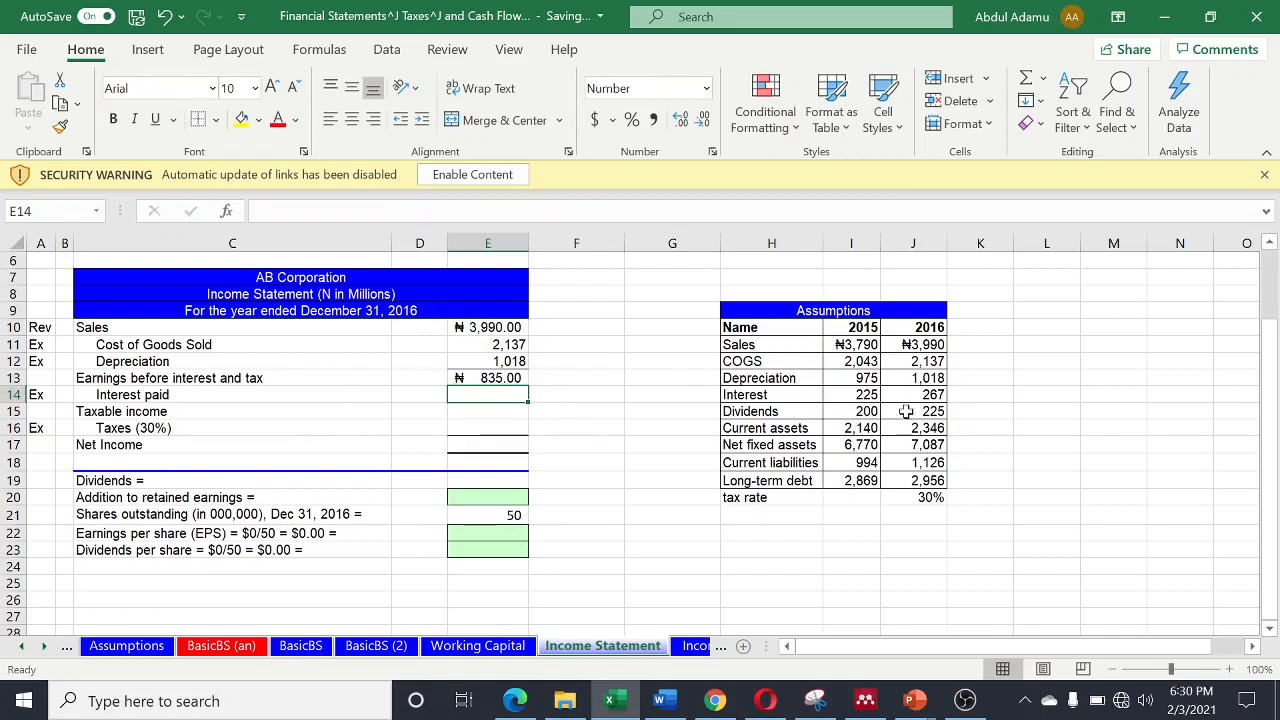
# - Link Interest paid in cell E14 to the 2016 interest assumption with =J14
pyautogui.write('=')
pyautogui.click(930, 394)
pyautogui.press('Return')
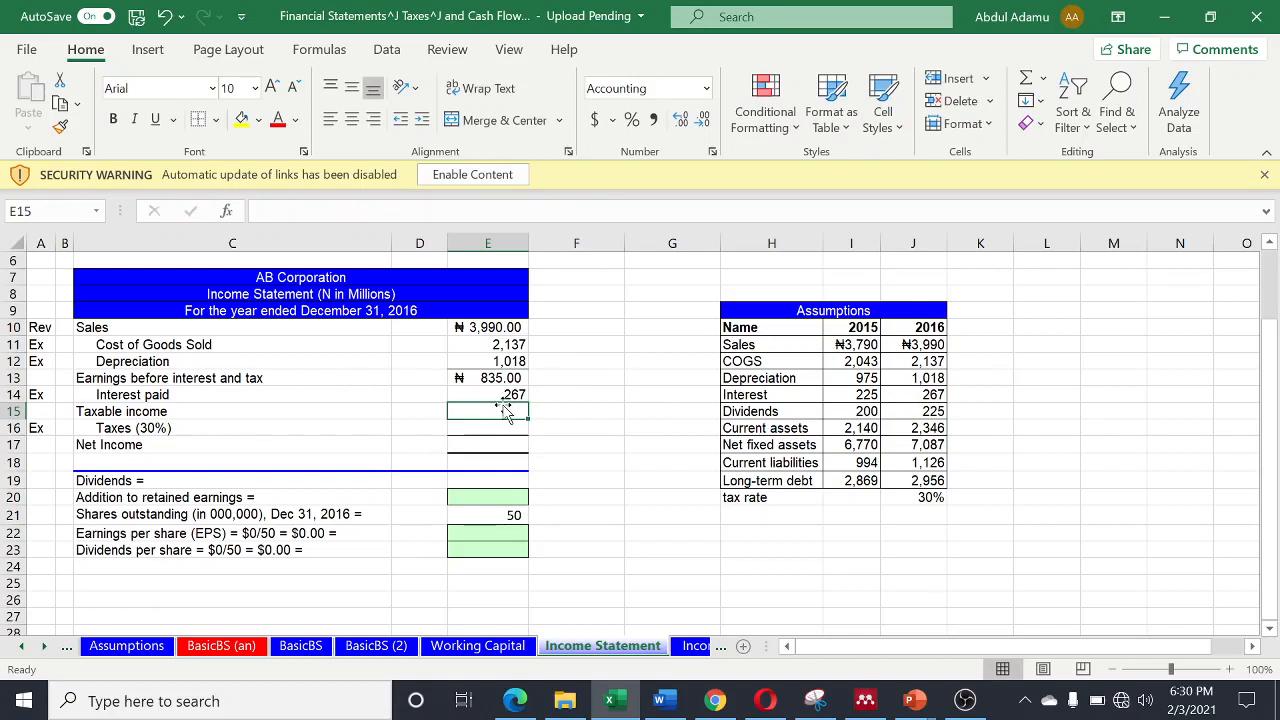
# - Calculate Taxable income in cell E15 by subtracting interest paid from earnings before interest and tax with =E13-E14
pyautogui.write('=')
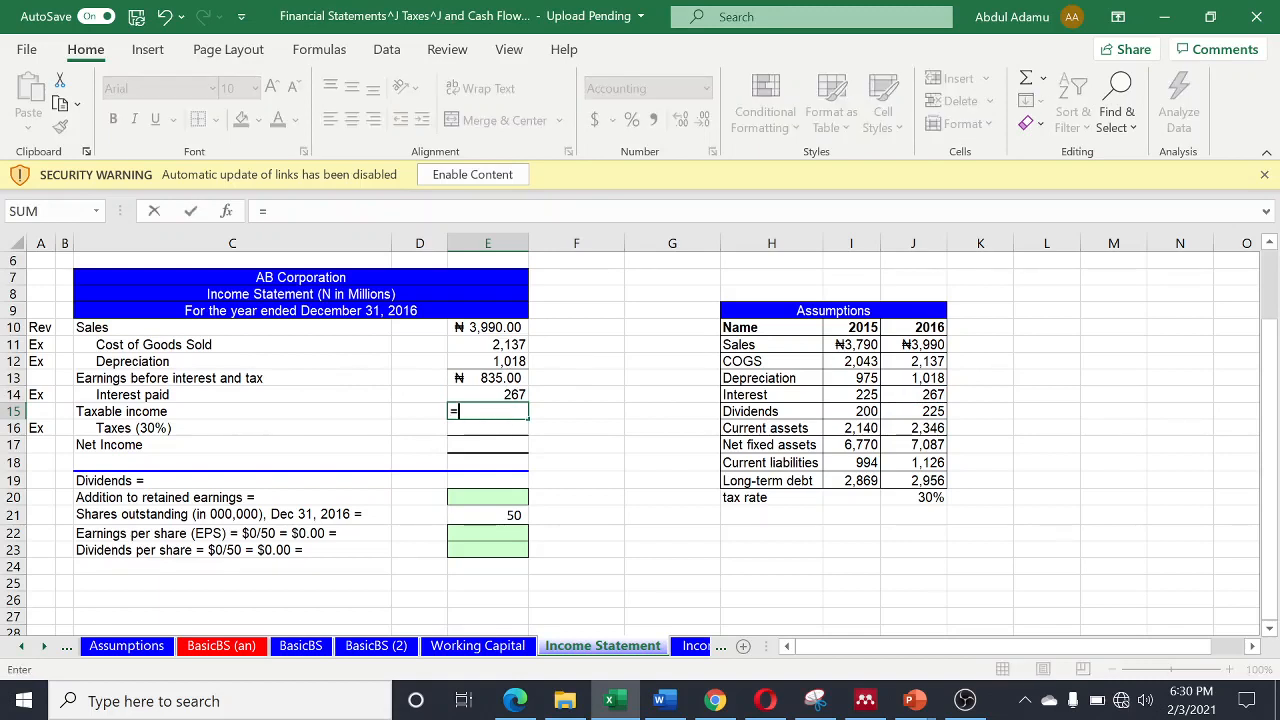
pyautogui.click(484, 383)
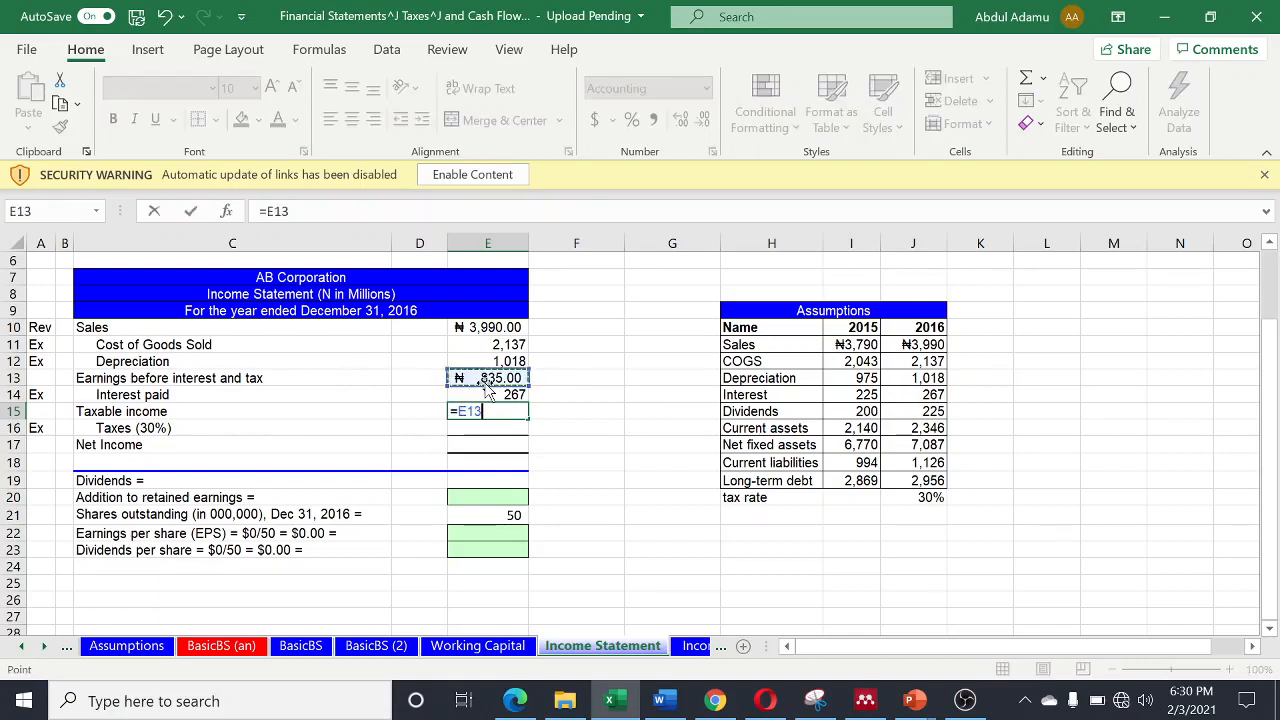
pyautogui.write('-')
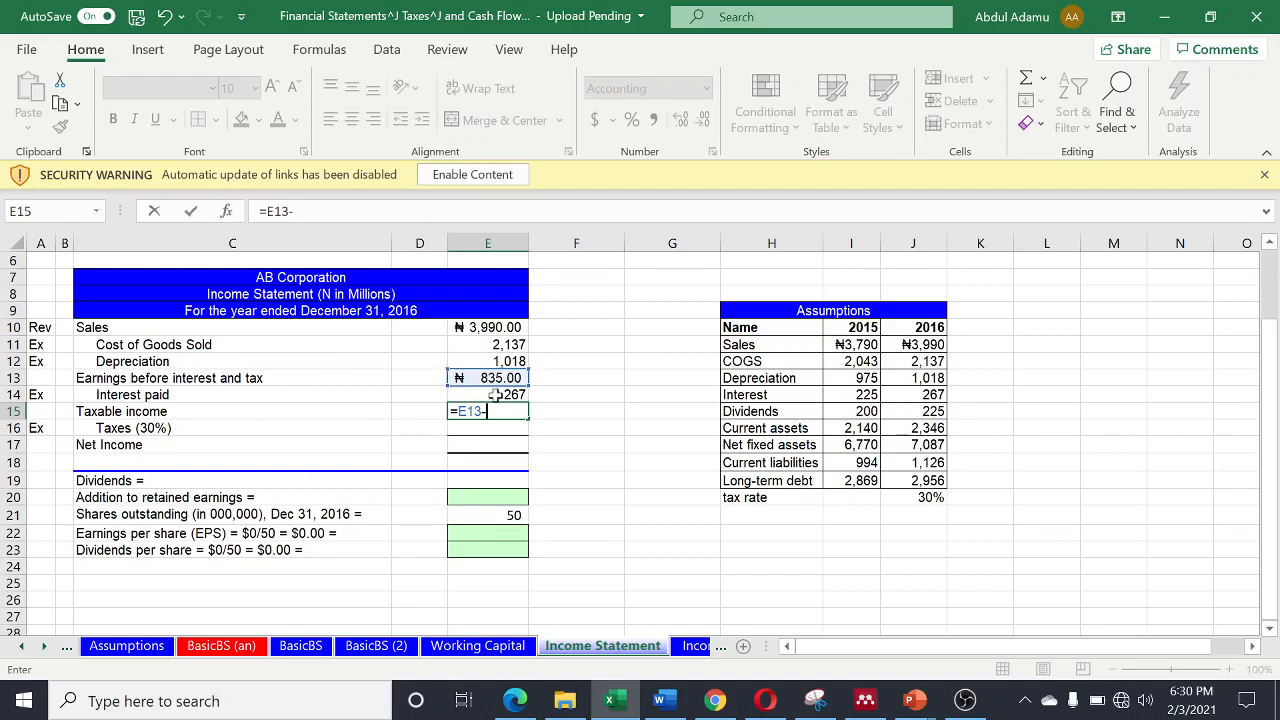
pyautogui.click(498, 395)
pyautogui.press('Return')
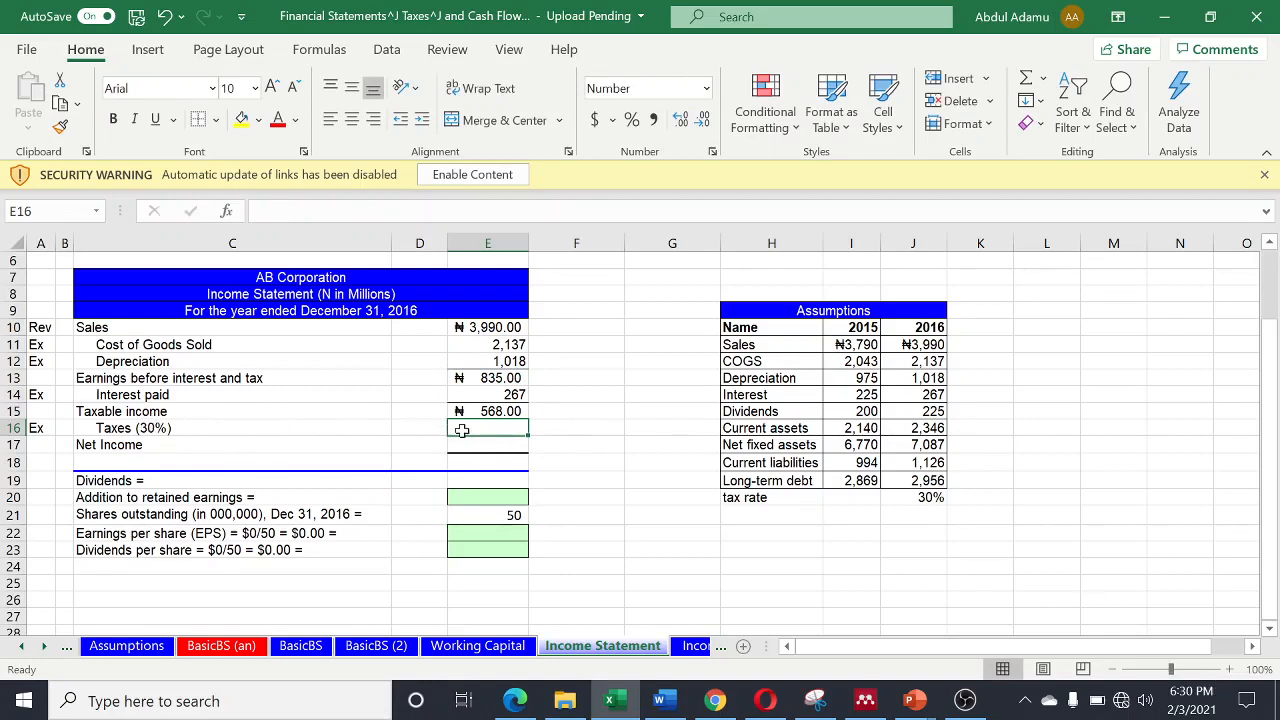
# - Calculate Taxes in cell E16 from the tax rate and taxable income with =J20*E15, and check the entered formula
pyautogui.write('=')
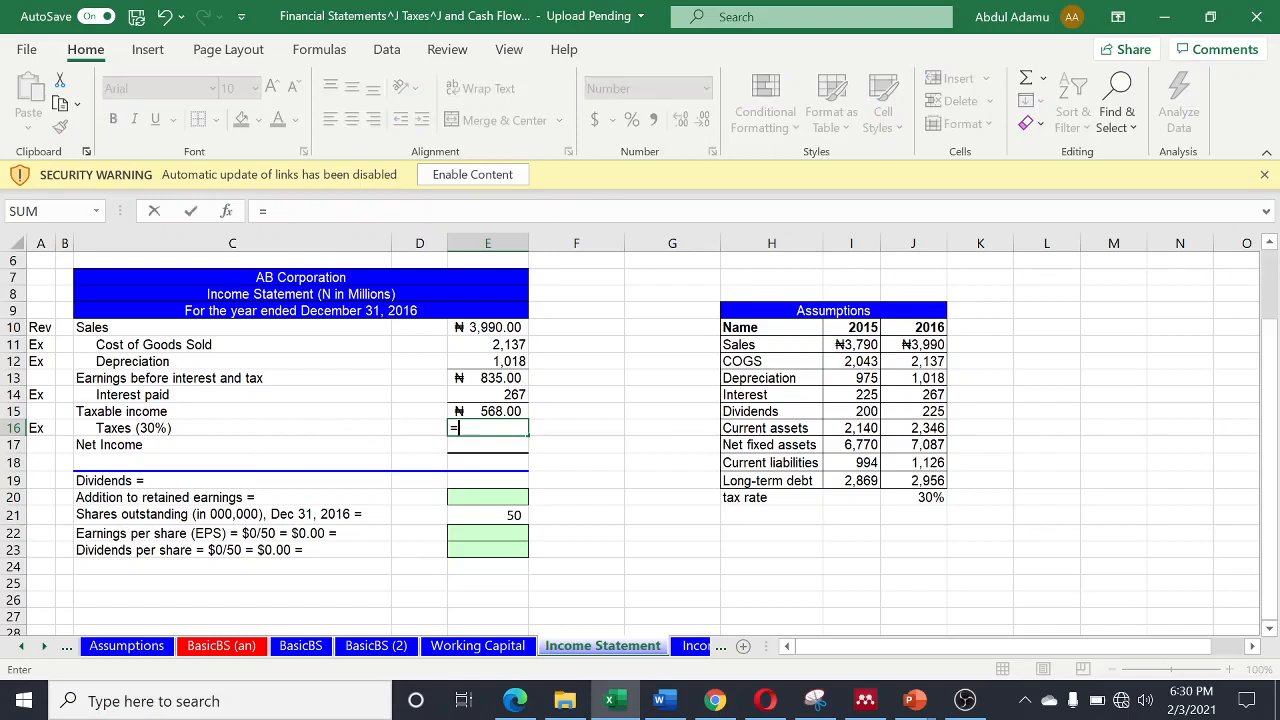
pyautogui.click(912, 497)
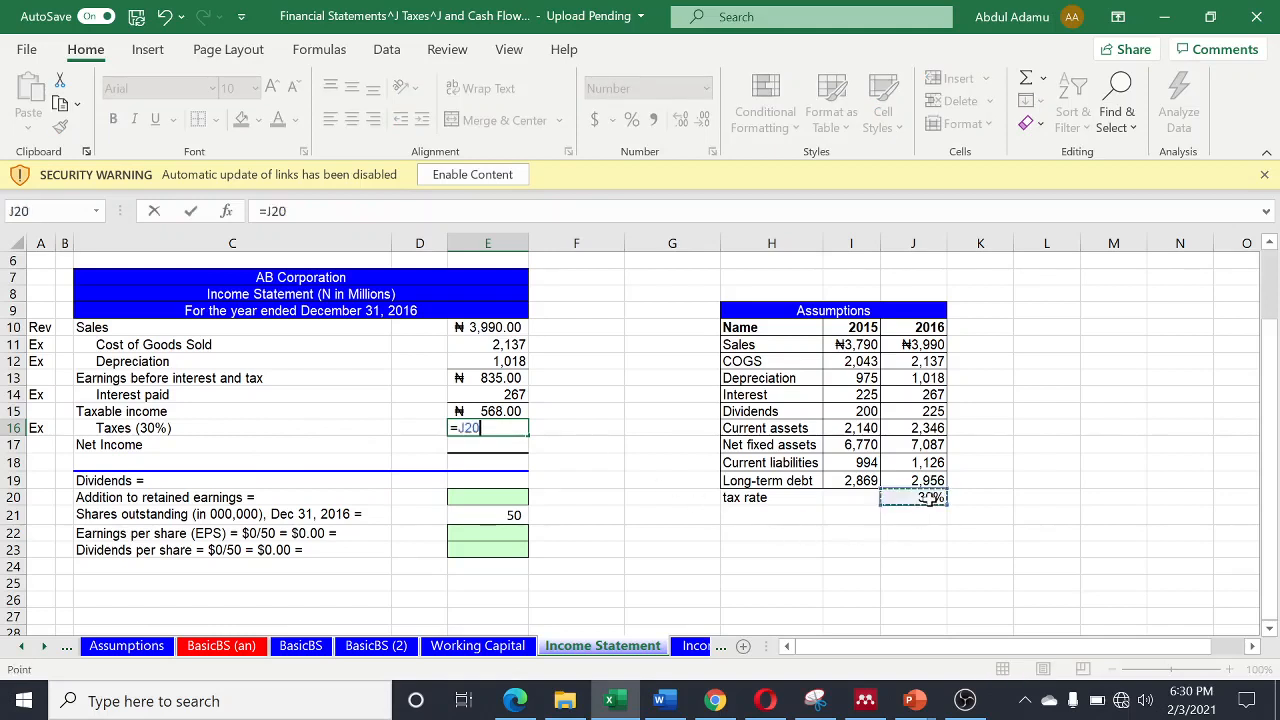
pyautogui.write('*')
pyautogui.click(484, 410)
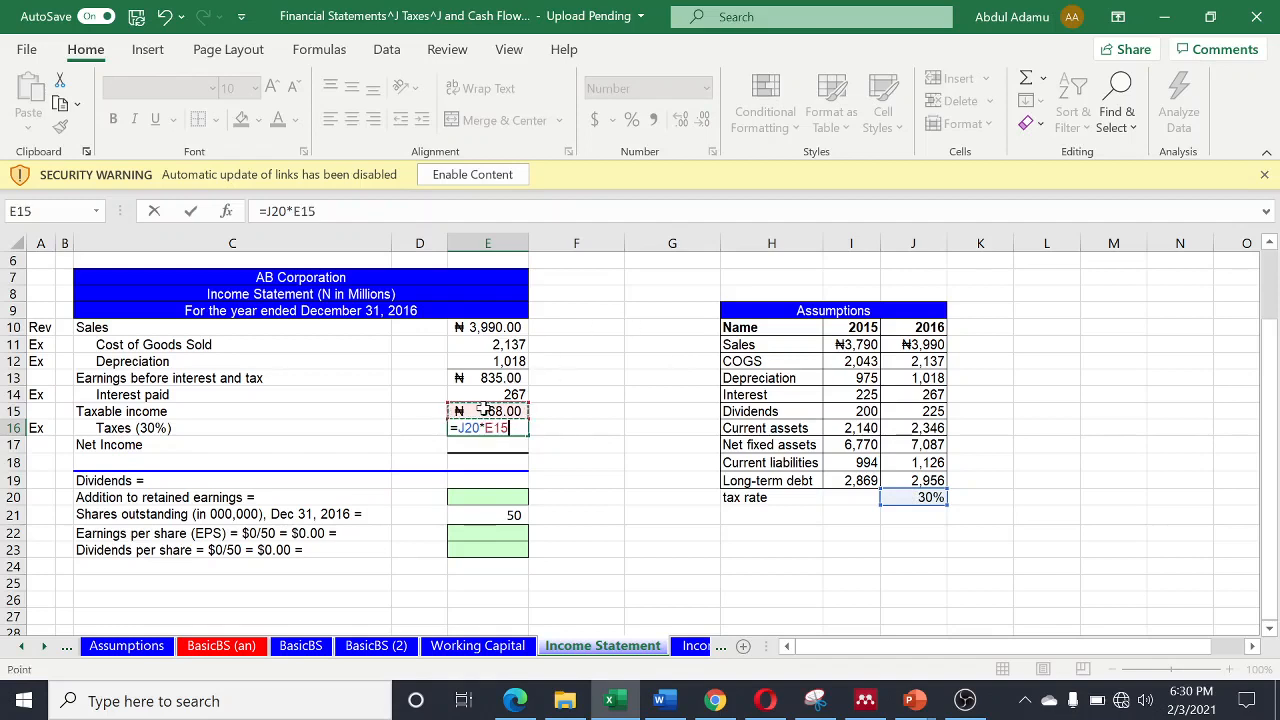
pyautogui.press('Return')
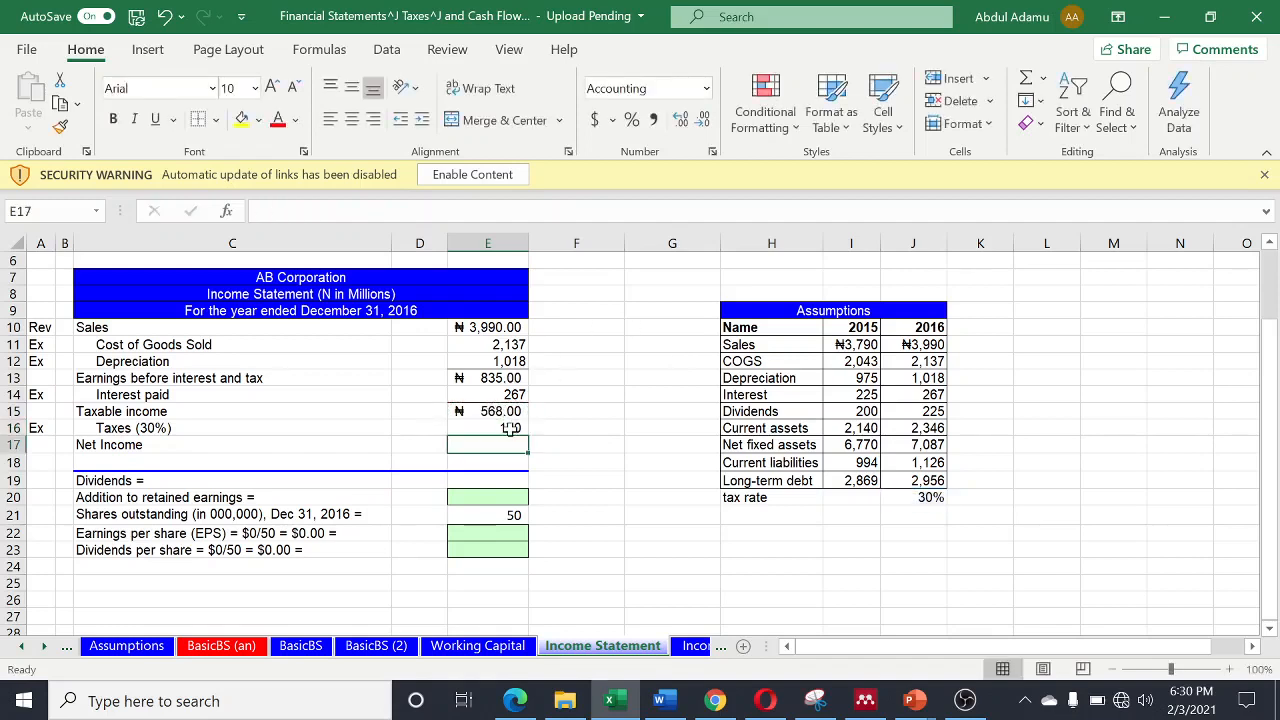
pyautogui.click(510, 428)
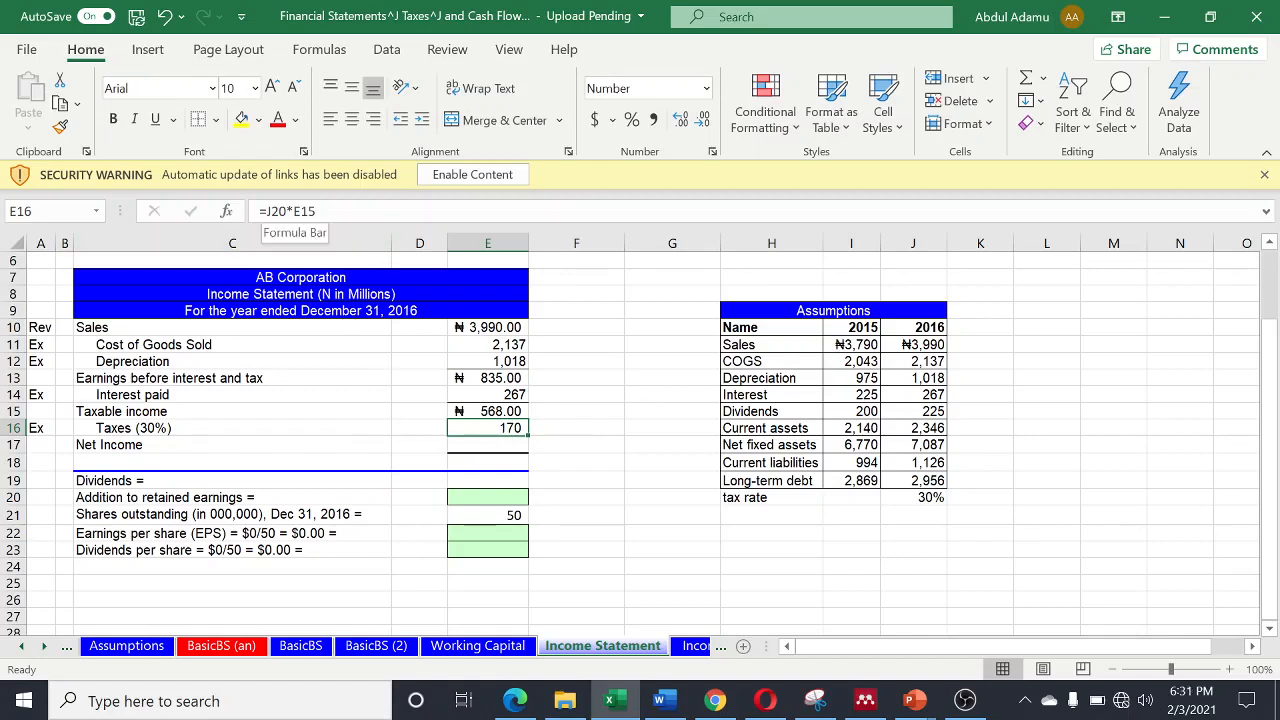
# - Round the Taxes formula in cell E16 to zero decimal places with =ROUND(J20*E15,0)
pyautogui.click(290, 211)
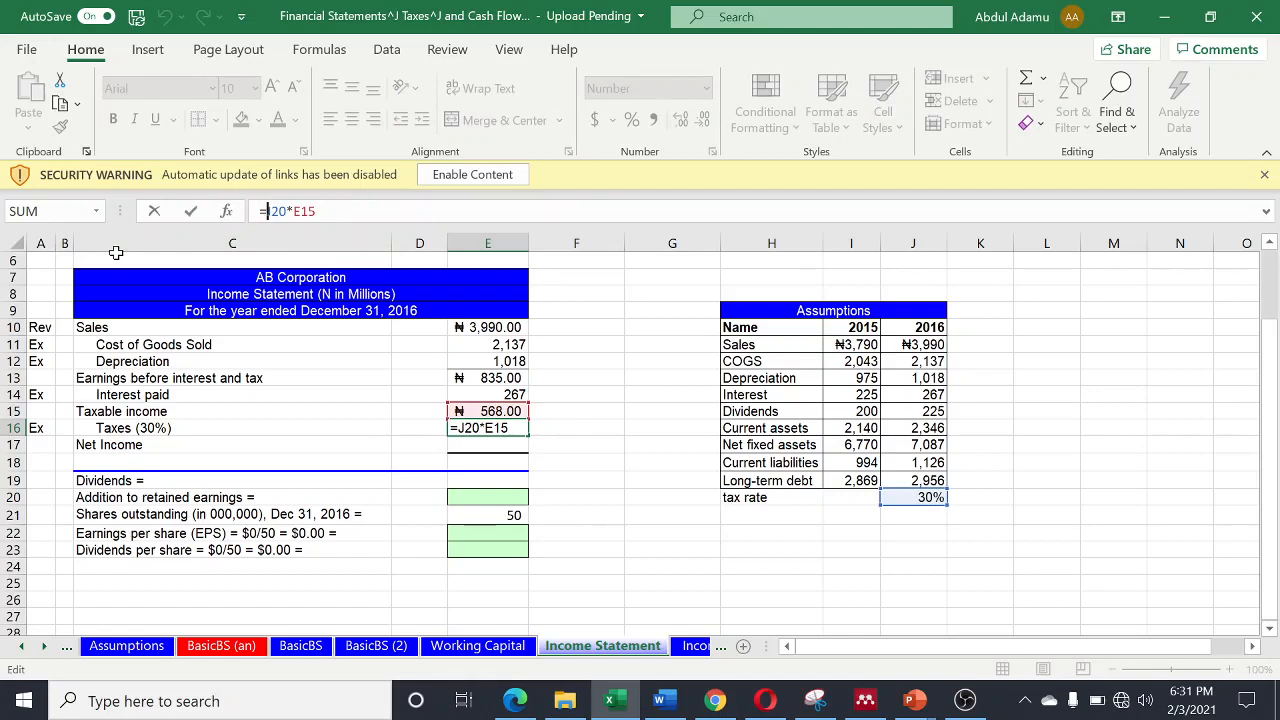
pyautogui.write('ROUN')
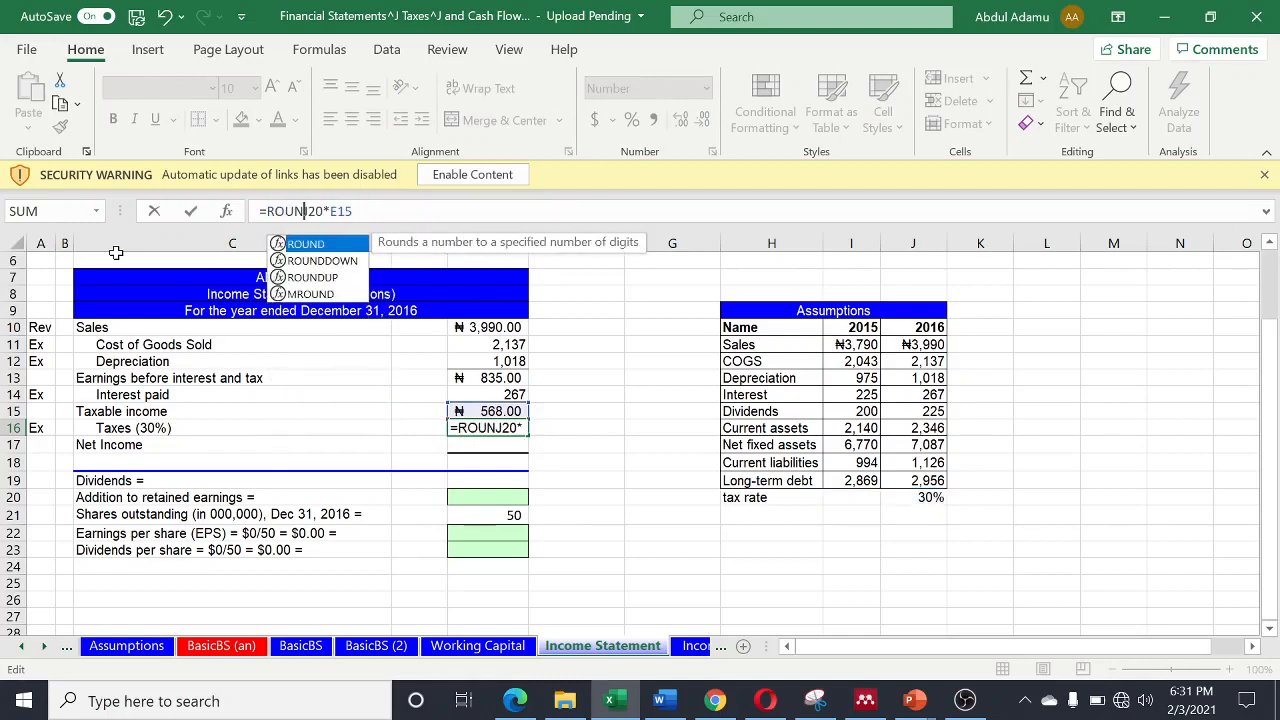
pyautogui.press('Tab')
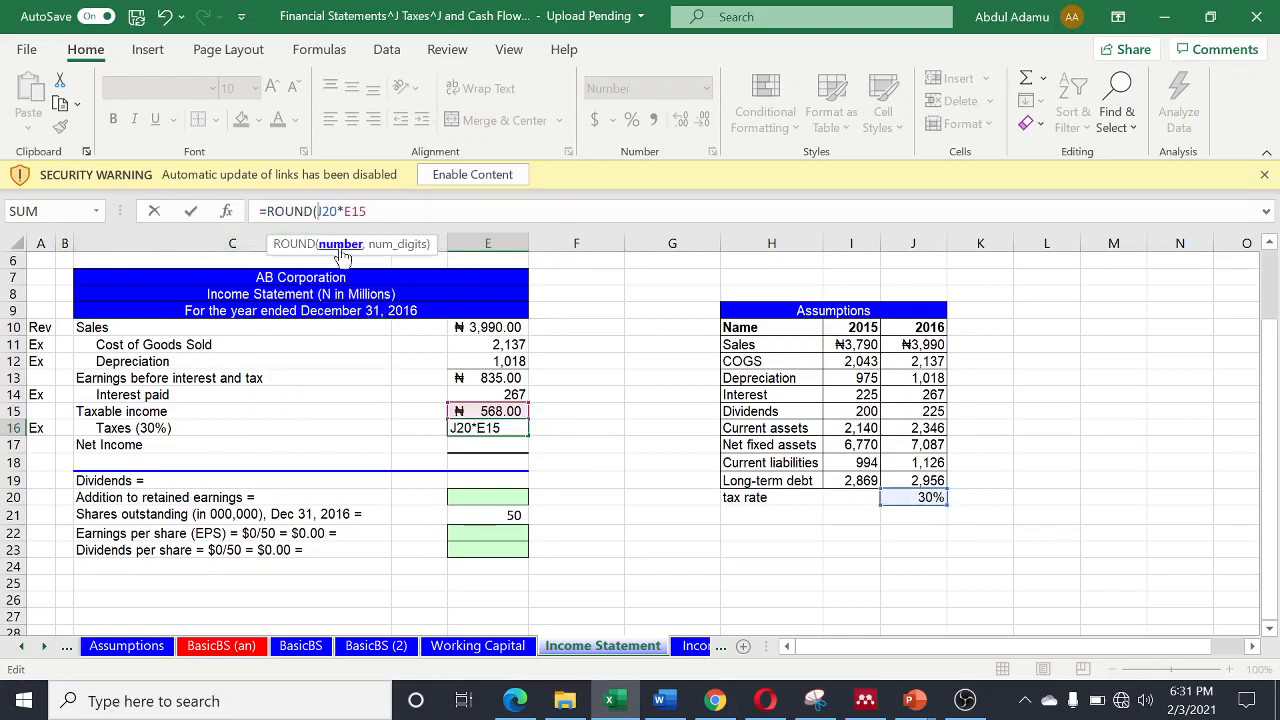
pyautogui.moveTo(318, 211); pyautogui.dragTo(366, 211)
pyautogui.click(366, 211)
pyautogui.write(',0')
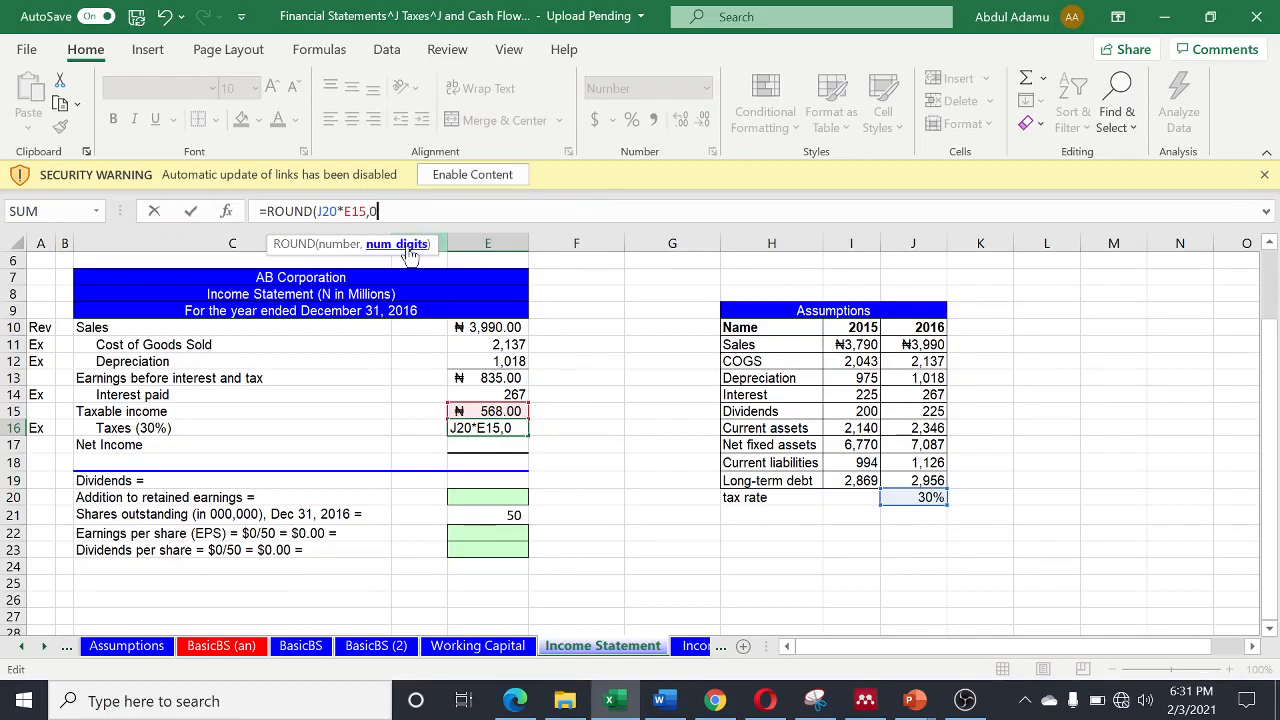
pyautogui.write(')')
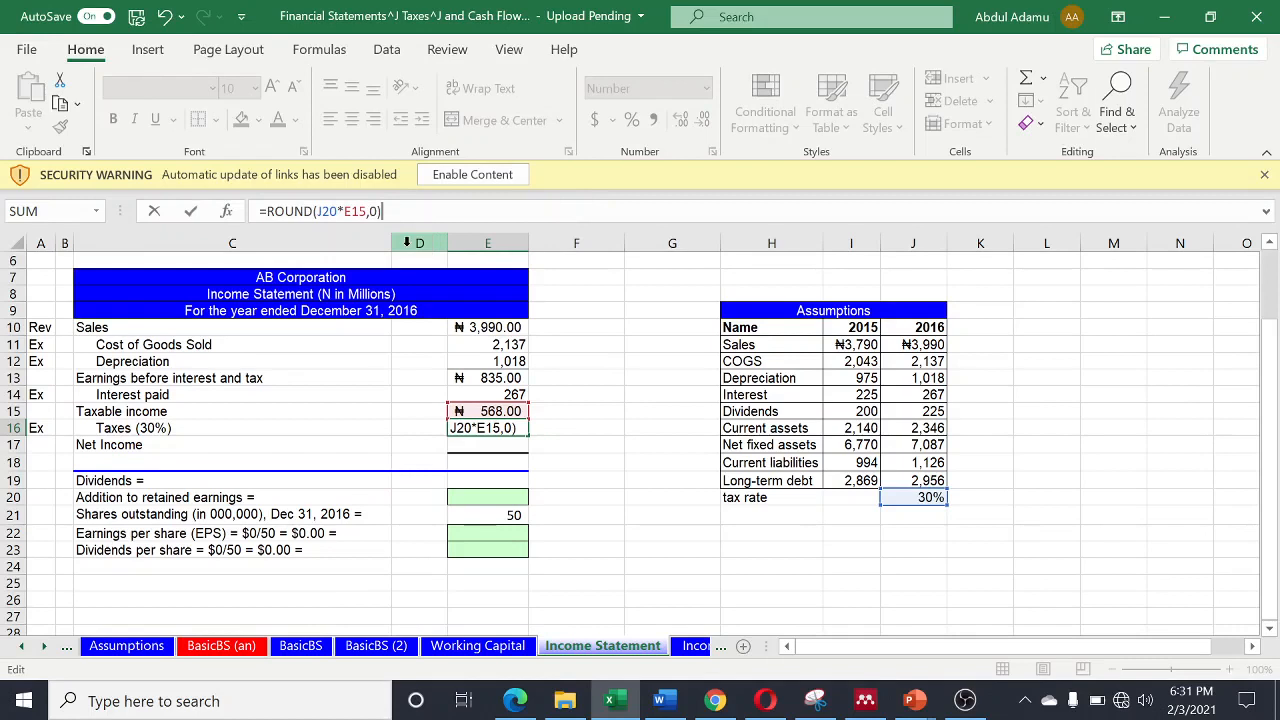
pyautogui.press('Return')
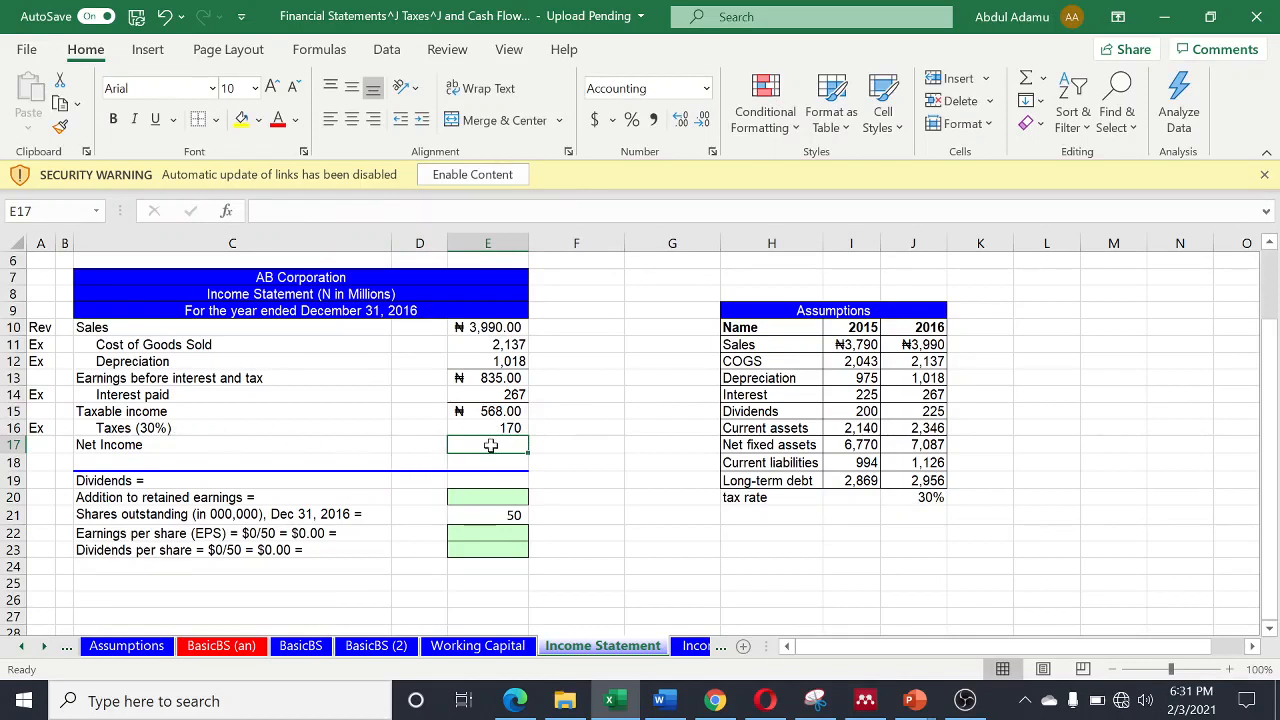
# - Calculate Net Income in cell E17 by subtracting taxes from taxable income with =E15-E16
pyautogui.write('=')
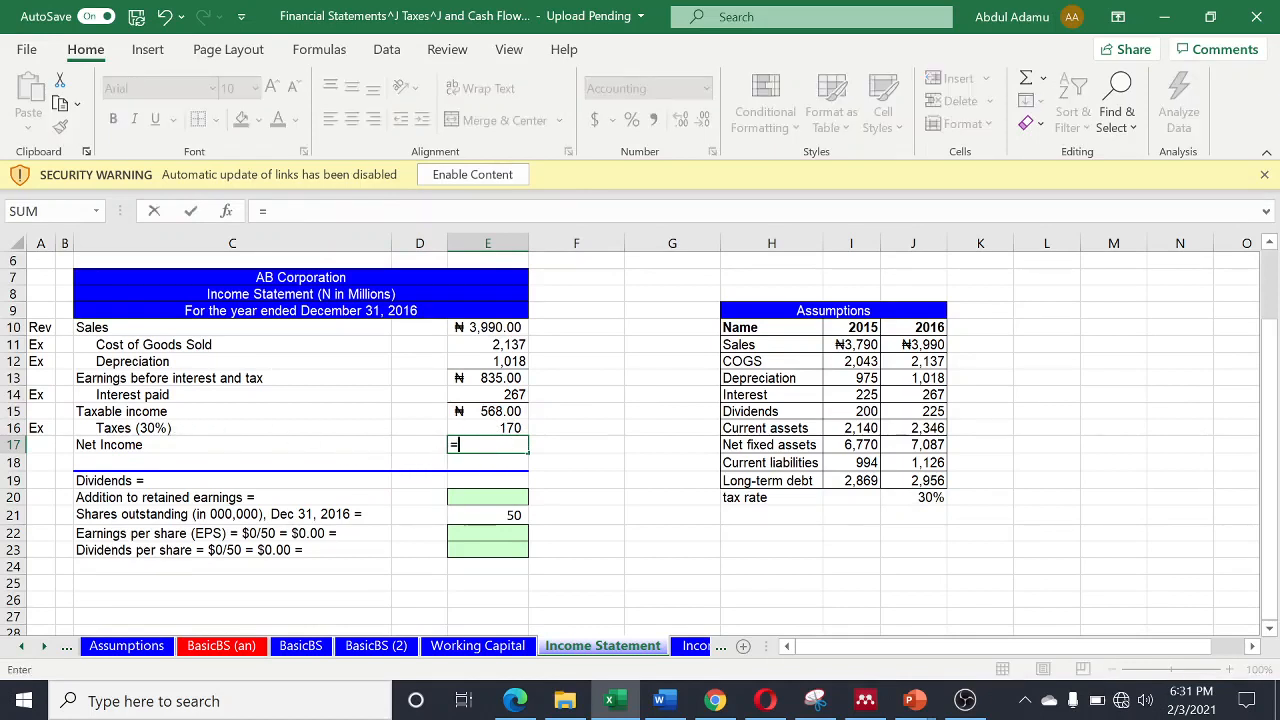
pyautogui.click(498, 415)
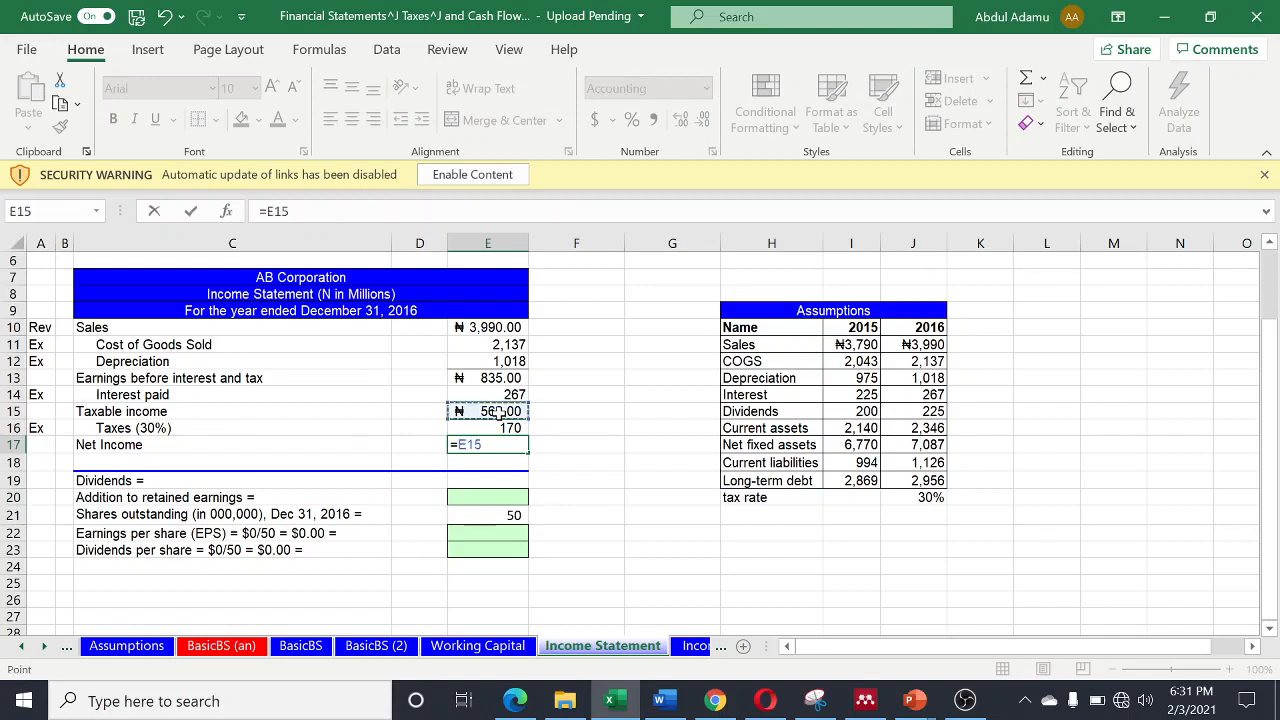
pyautogui.write('-')
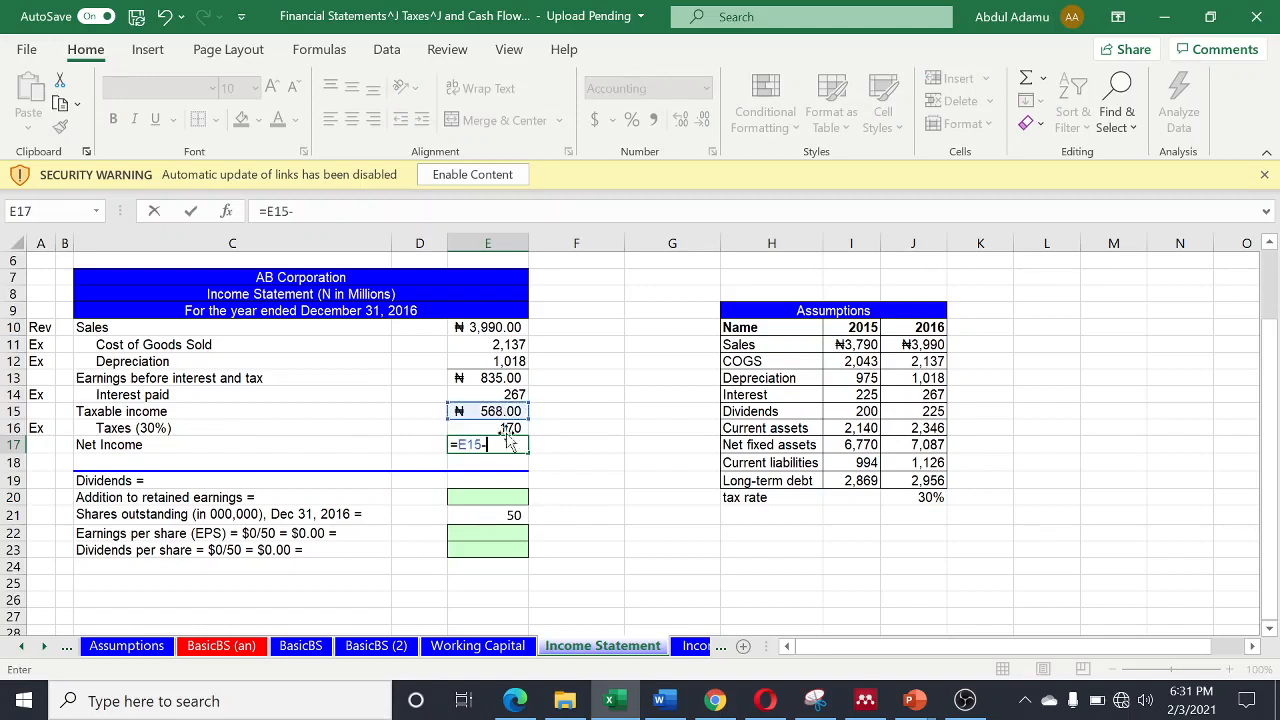
pyautogui.click(503, 428)
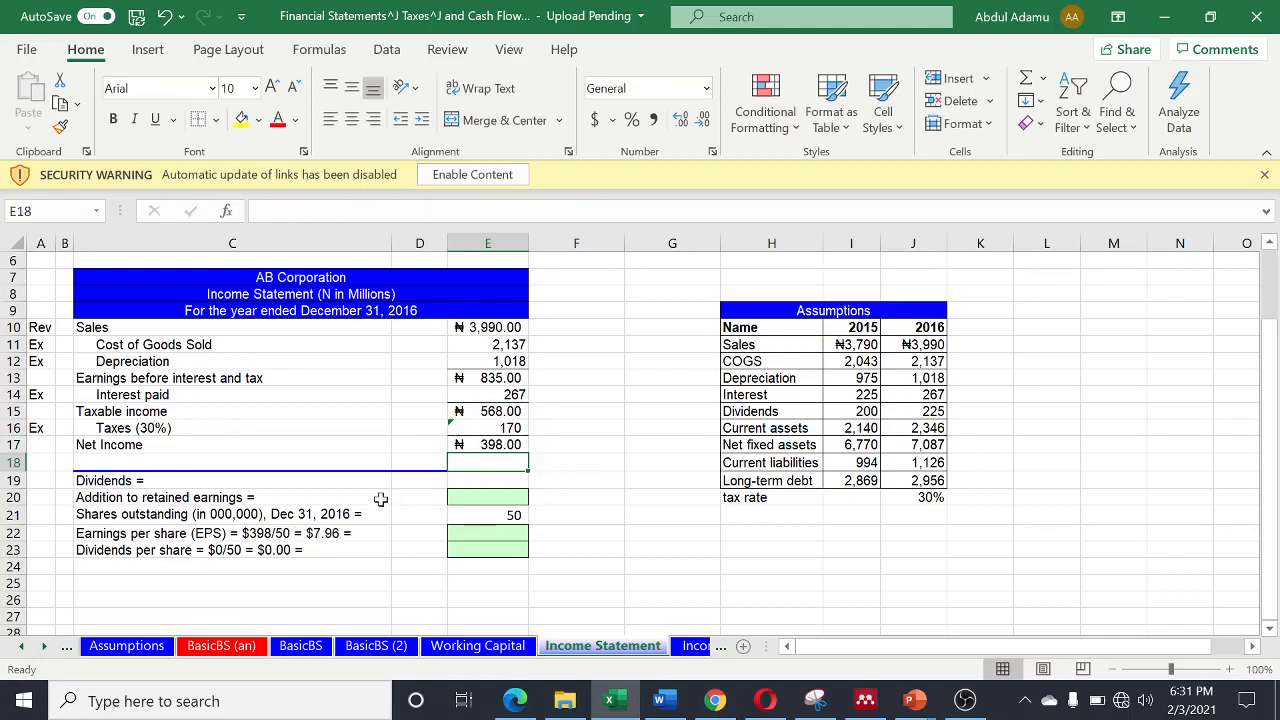
# - Link Dividends in cell E19 to the 2016 dividends assumption with =J15
pyautogui.click(494, 483)
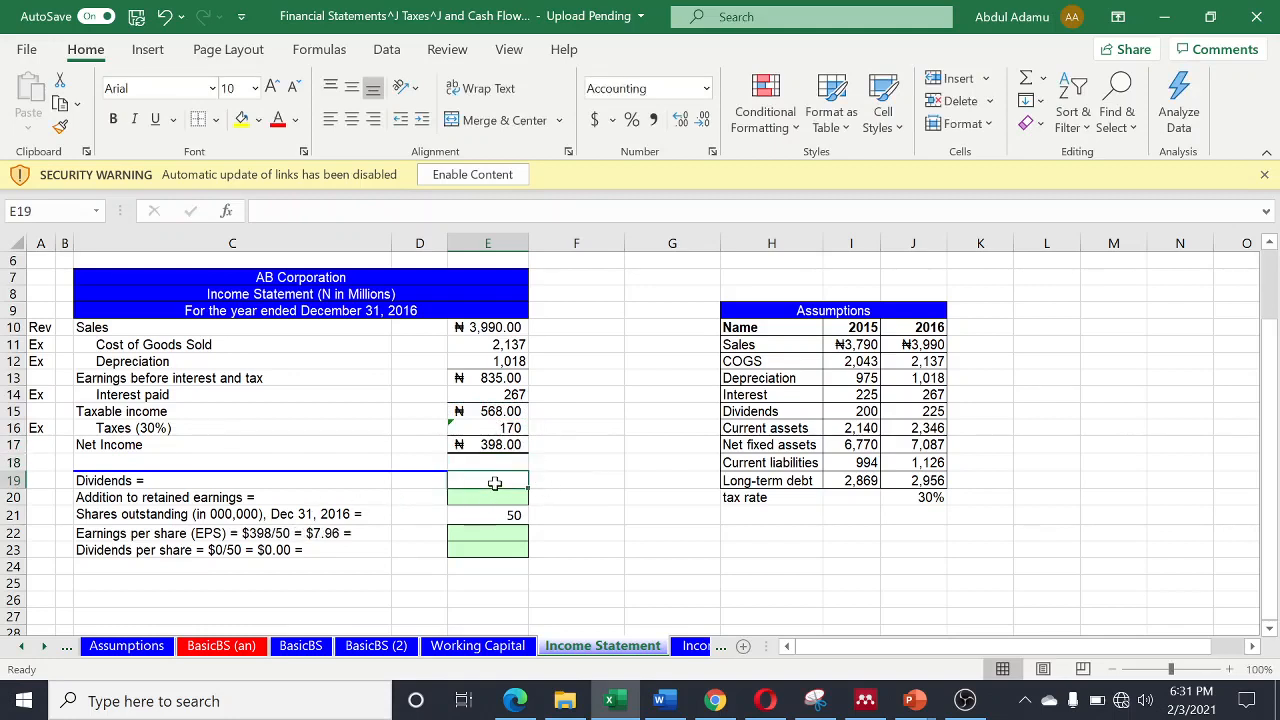
pyautogui.write('=')
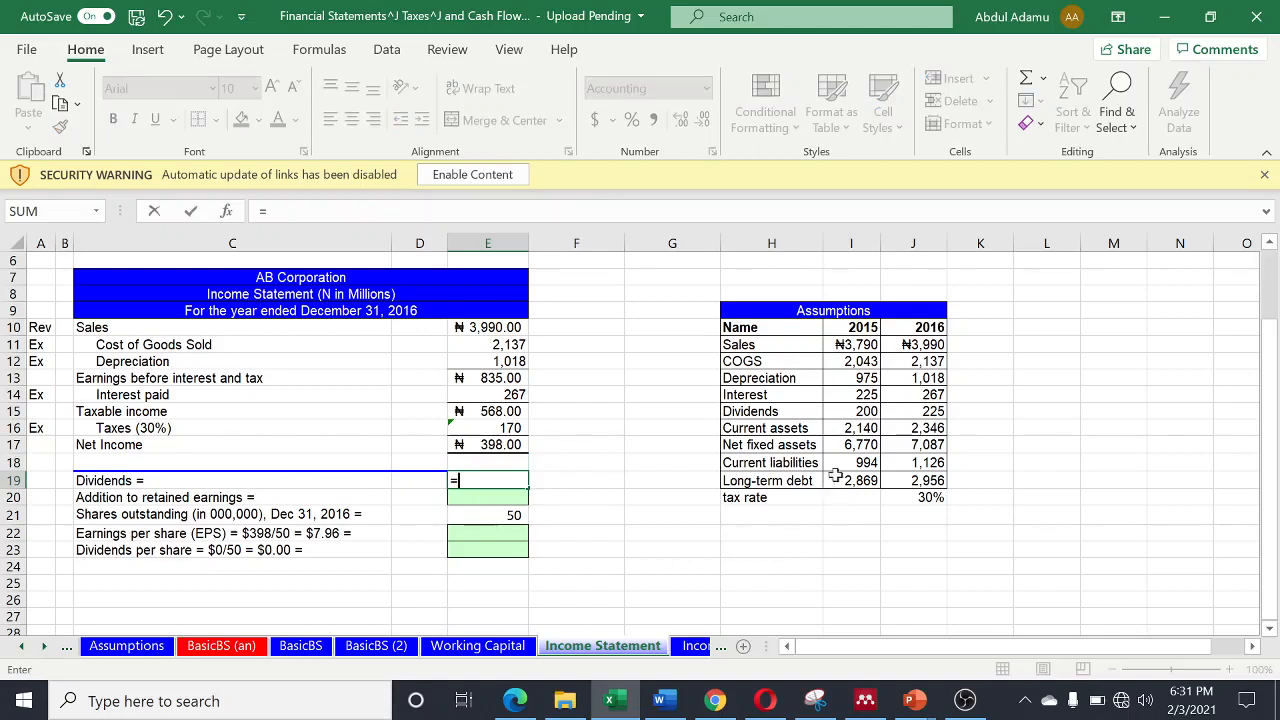
pyautogui.click(925, 411)
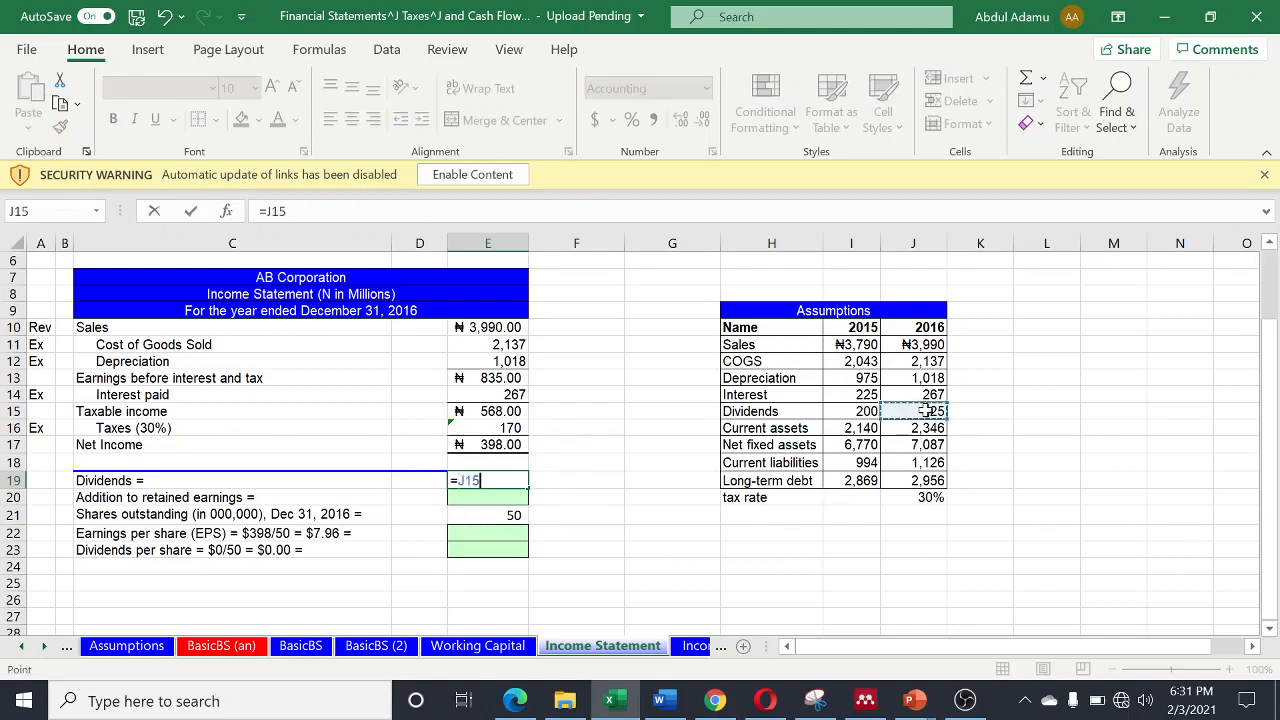
pyautogui.press('Return')
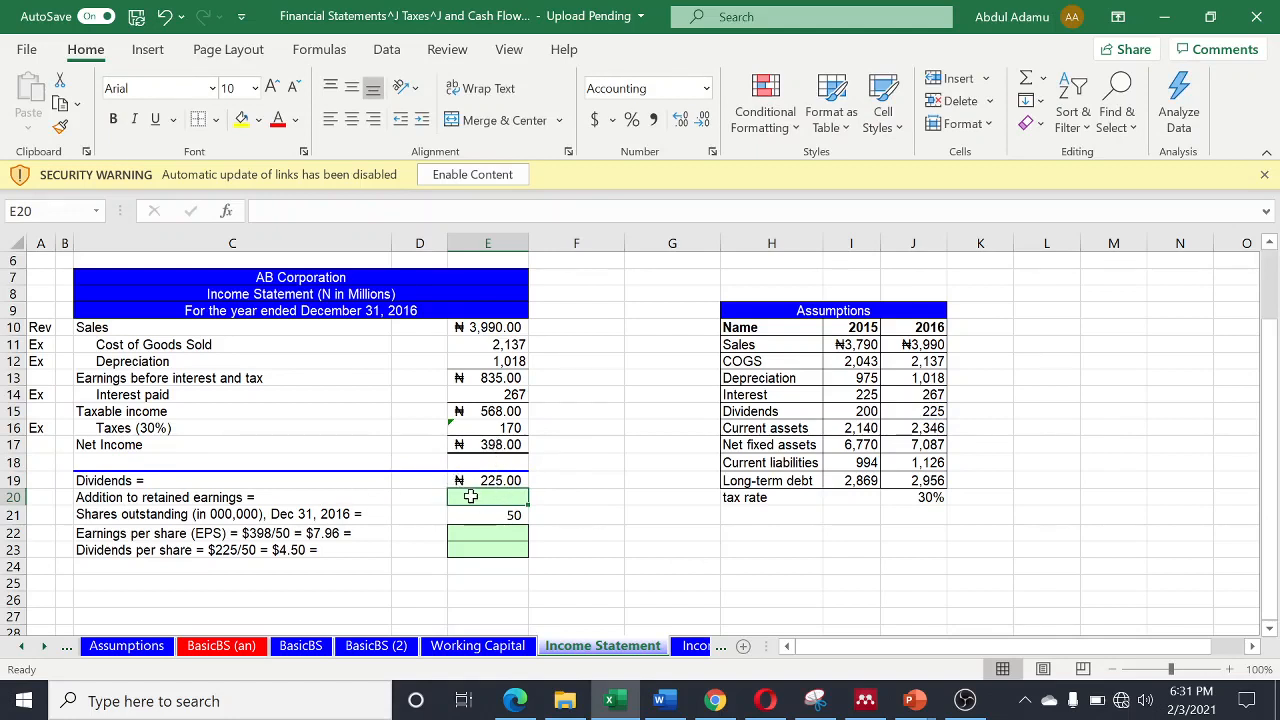
# - Calculate Addition to retained earnings in cell E20 by subtracting dividends from net income with =E17-E19
pyautogui.write('=')
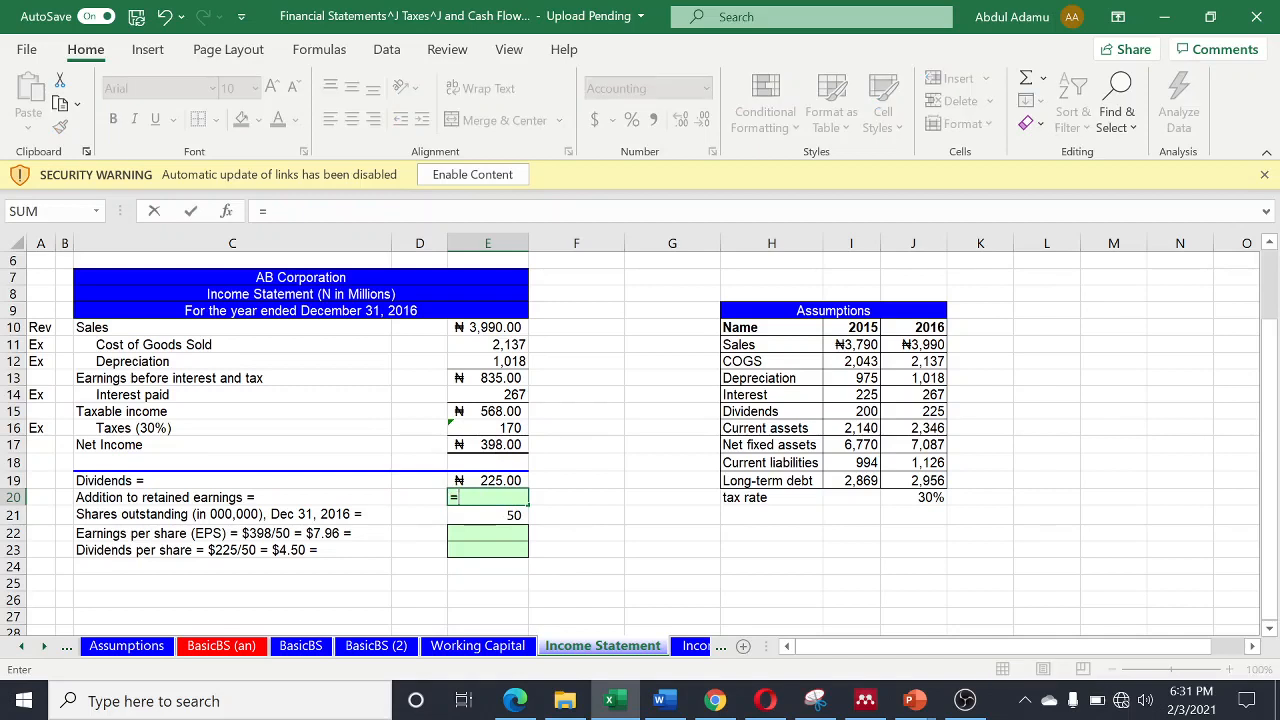
pyautogui.click(502, 444)
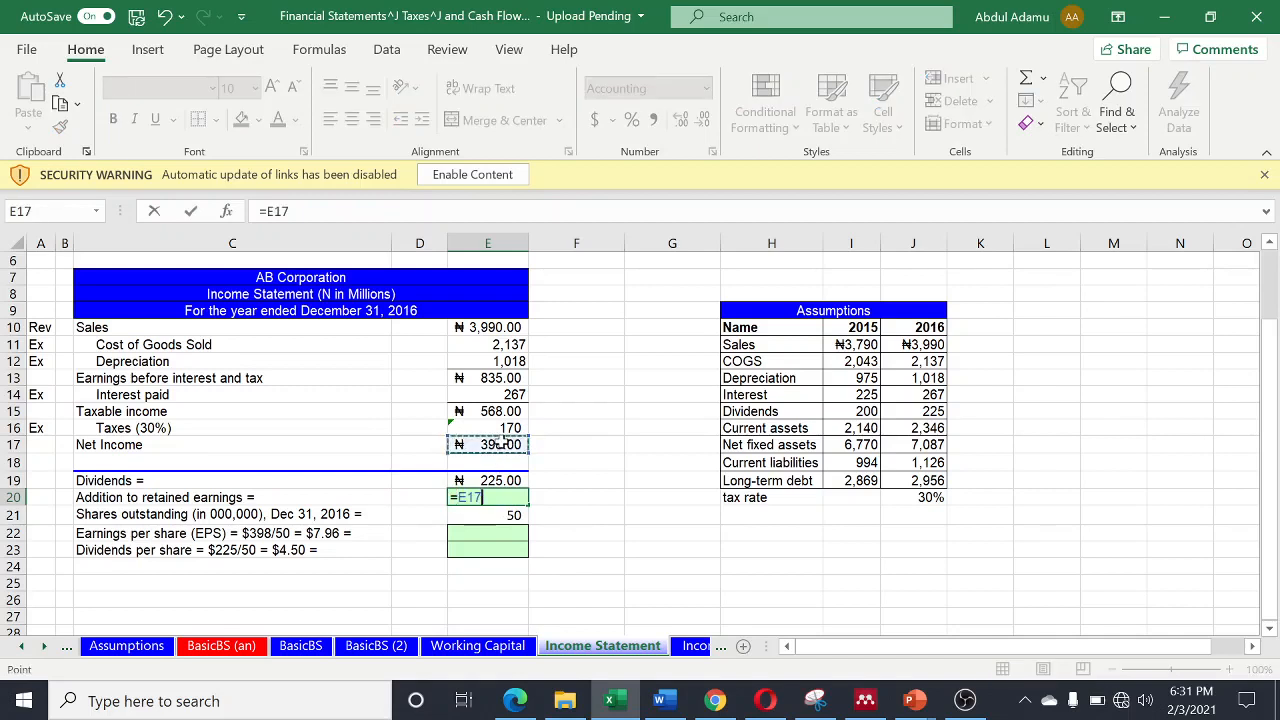
pyautogui.write('-')
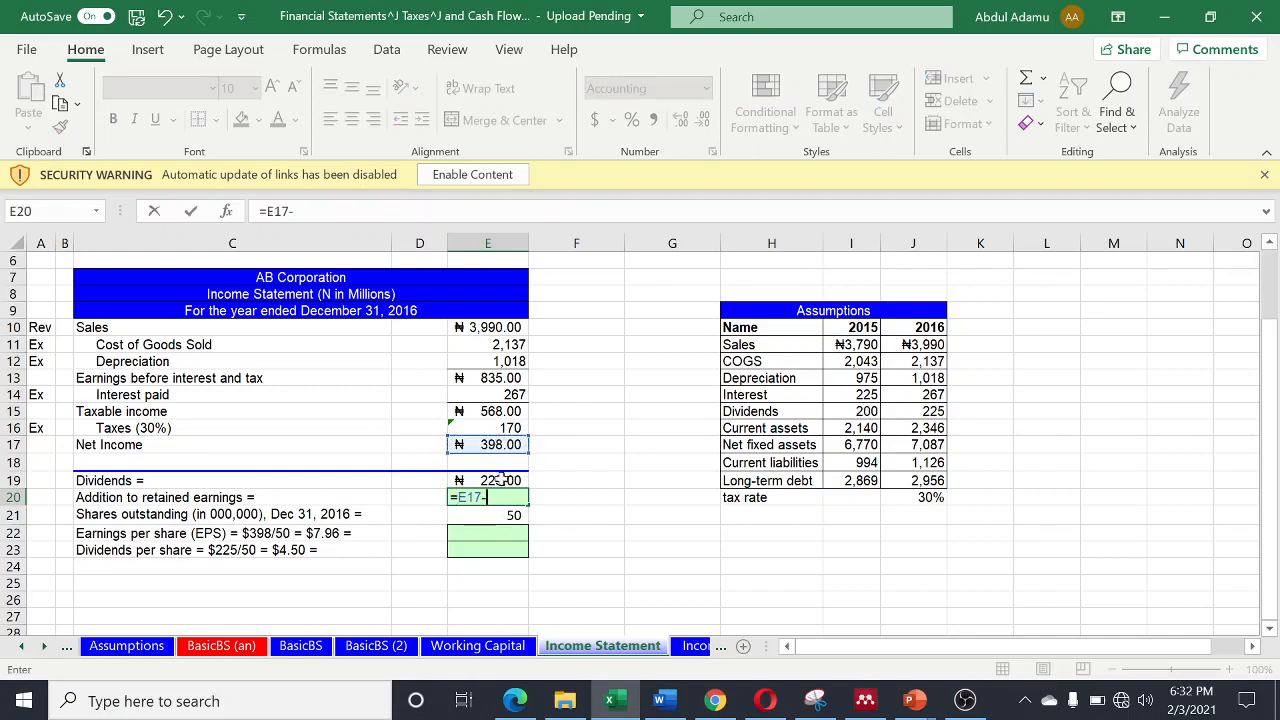
pyautogui.click(490, 478)
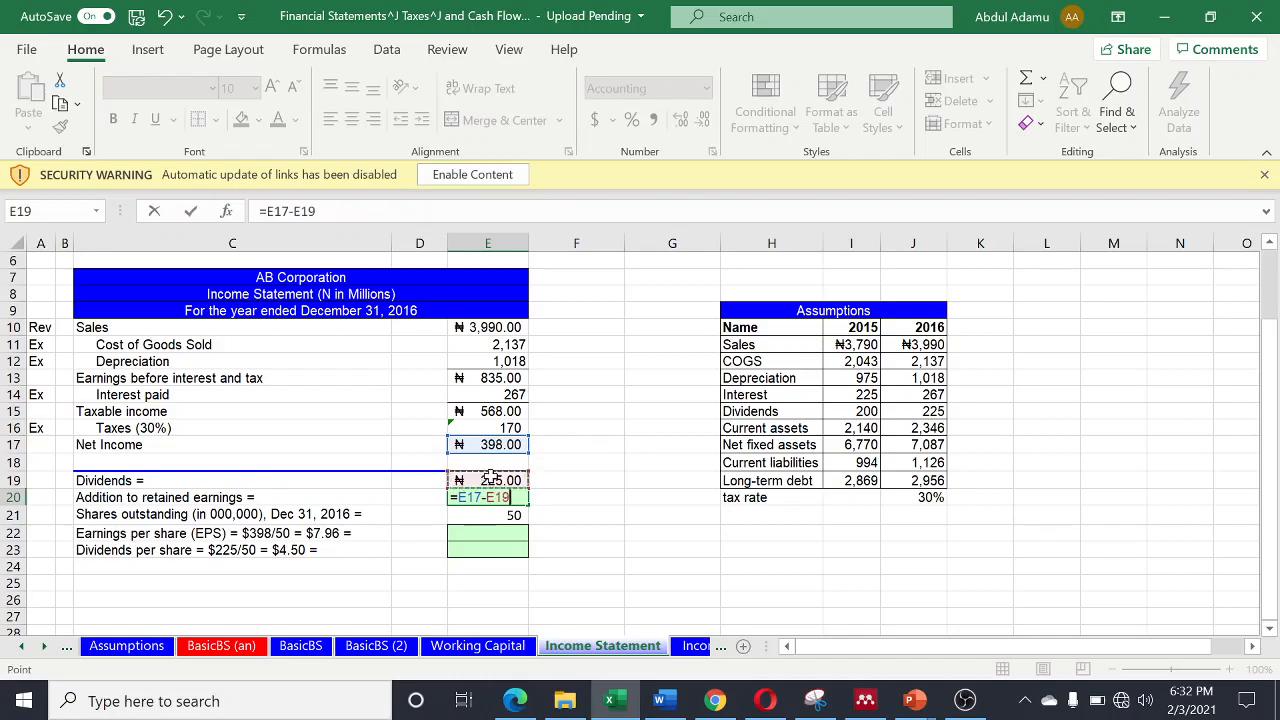
pyautogui.press('Return')
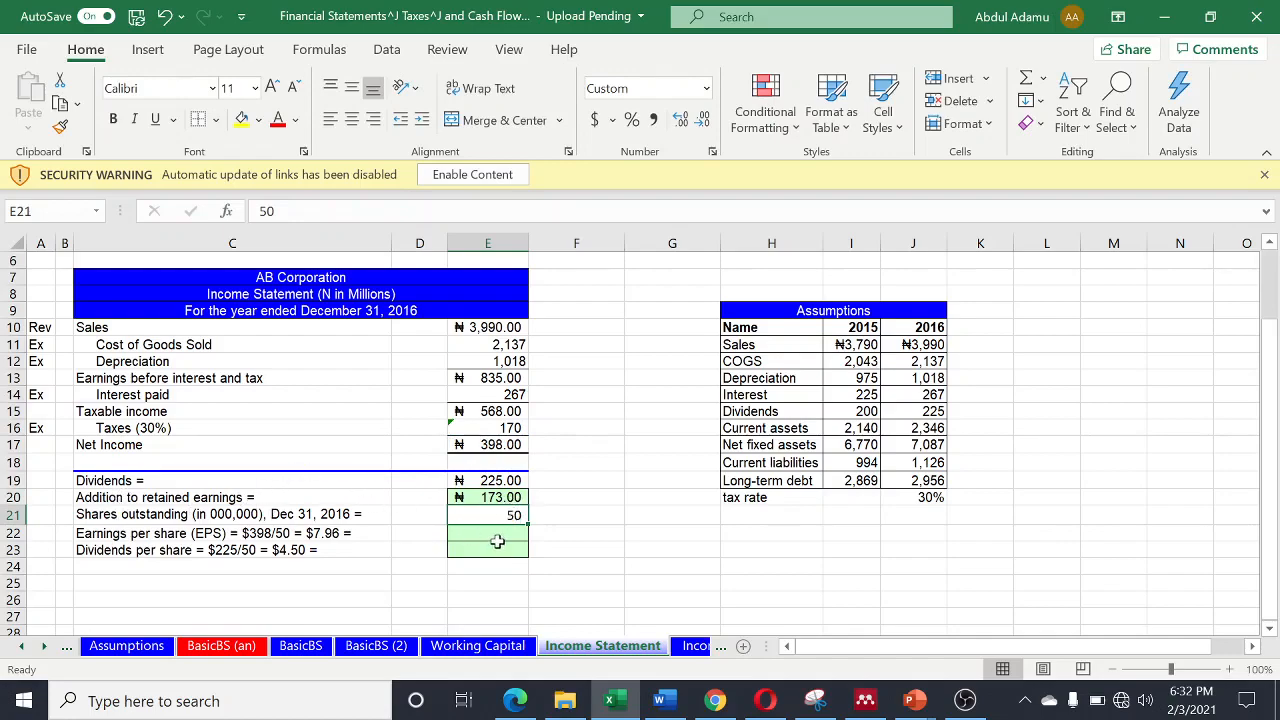
# - Calculate Earnings per share in cell E22 by dividing net income by shares outstanding with =E17/E21
pyautogui.scroll(3, 499, 537)
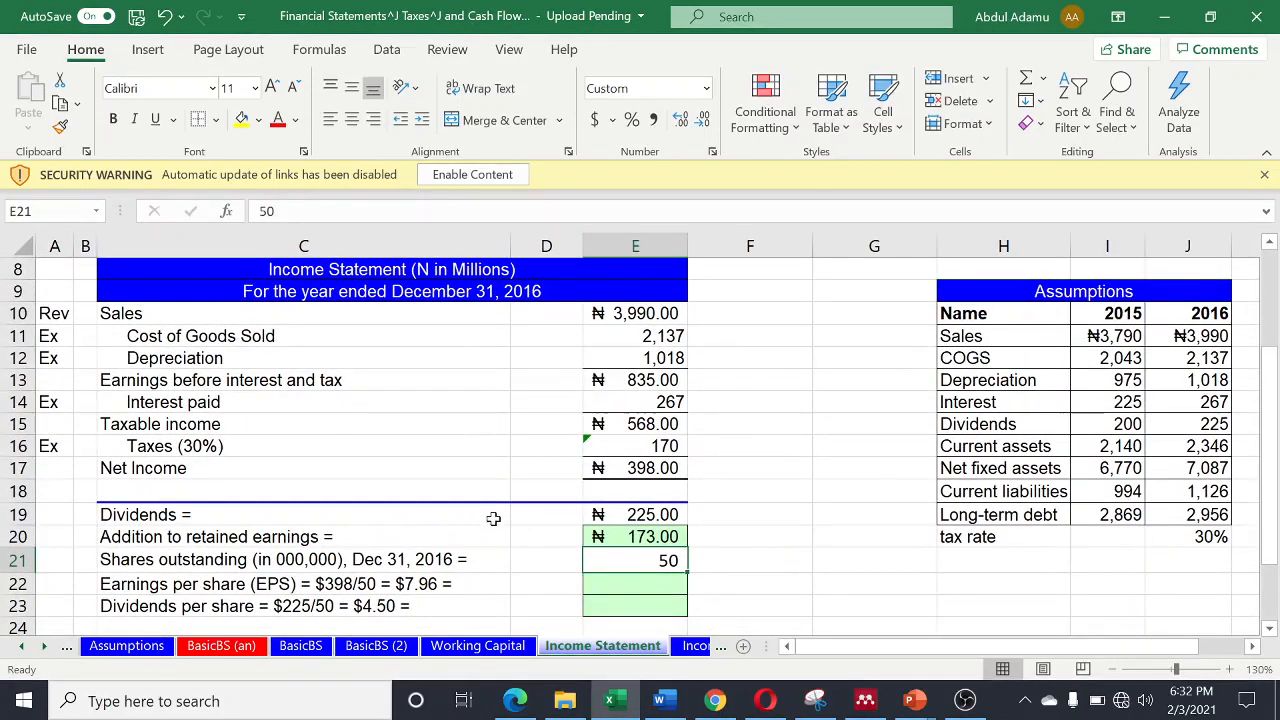
pyautogui.scroll(-1, 493, 518)
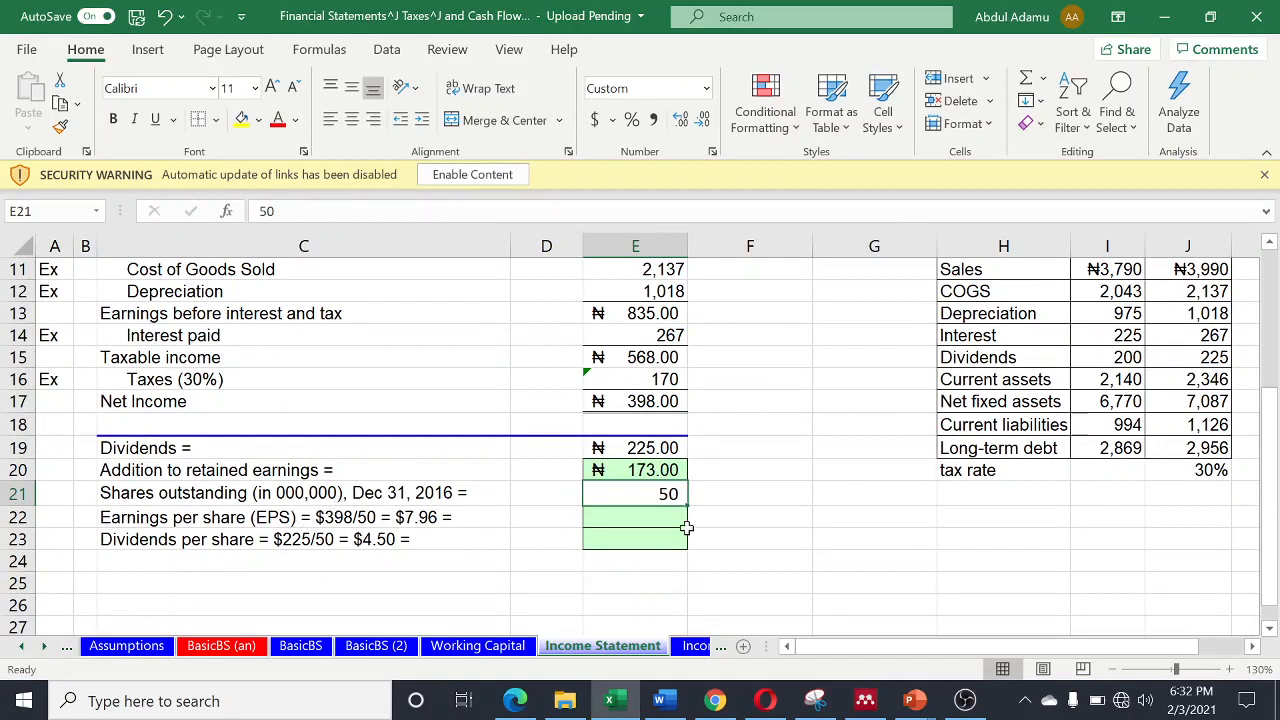
pyautogui.click(632, 519)
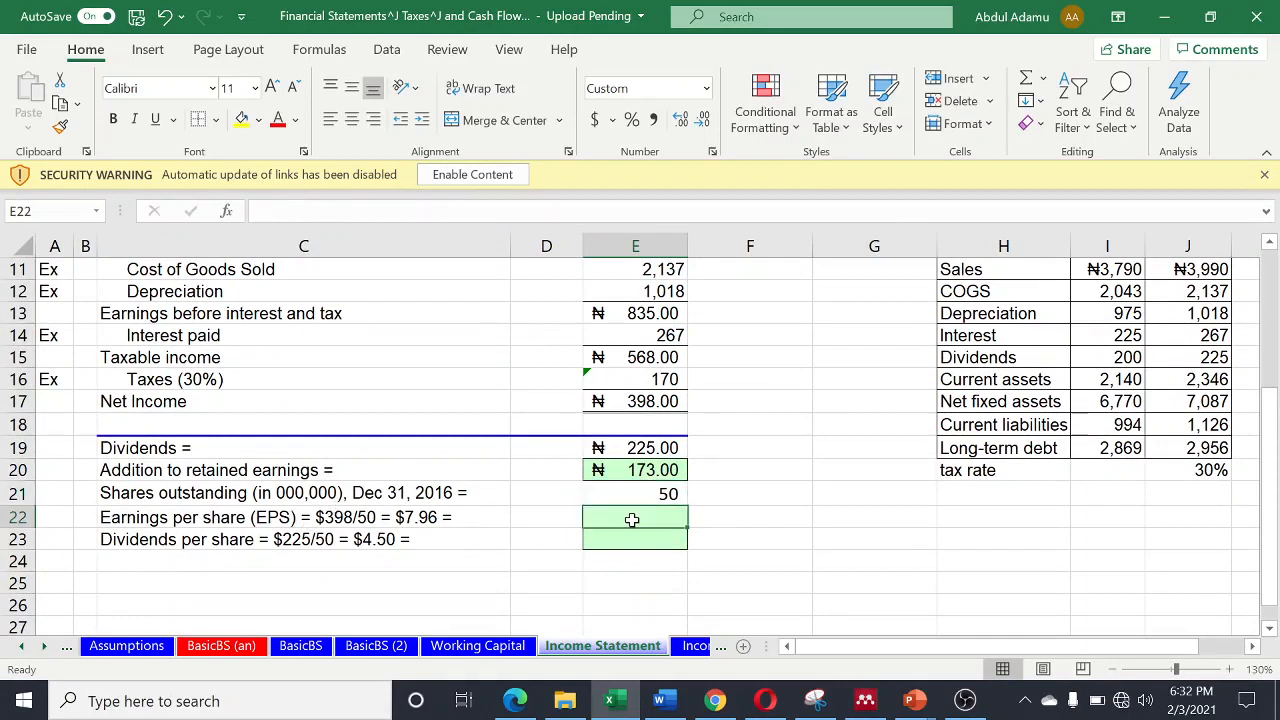
pyautogui.write('=')
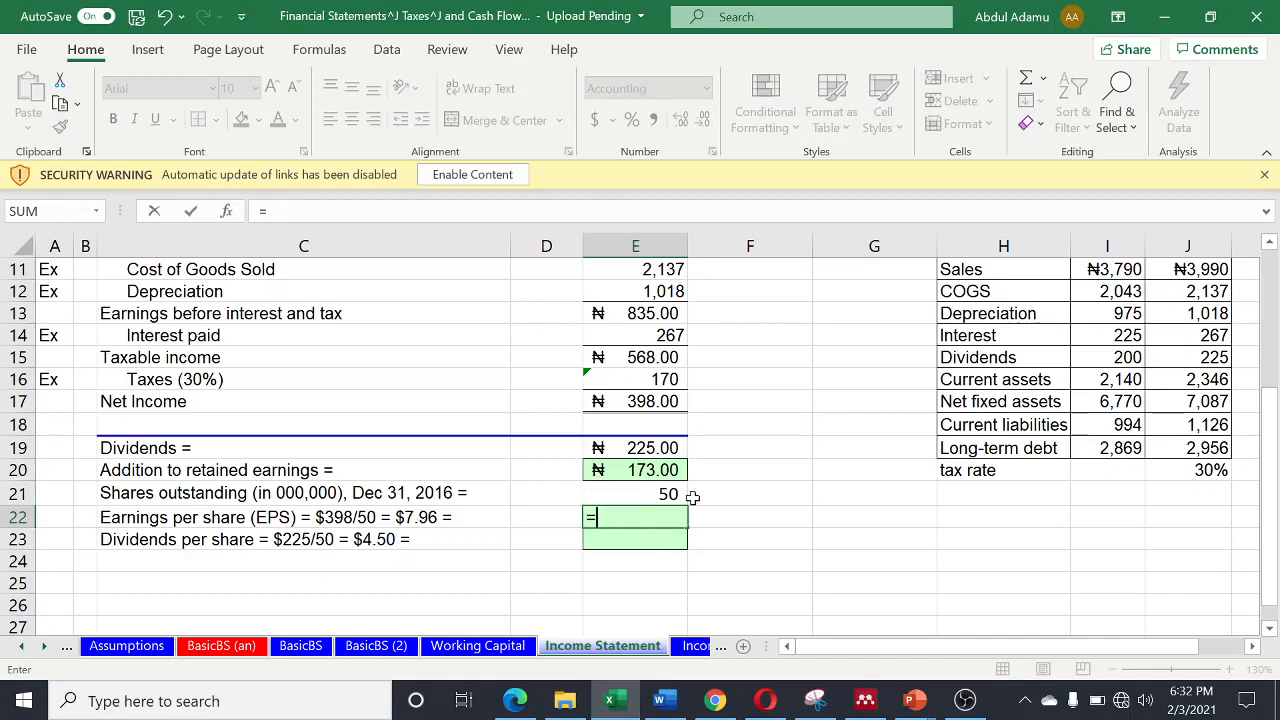
pyautogui.click(653, 401)
pyautogui.write('/')
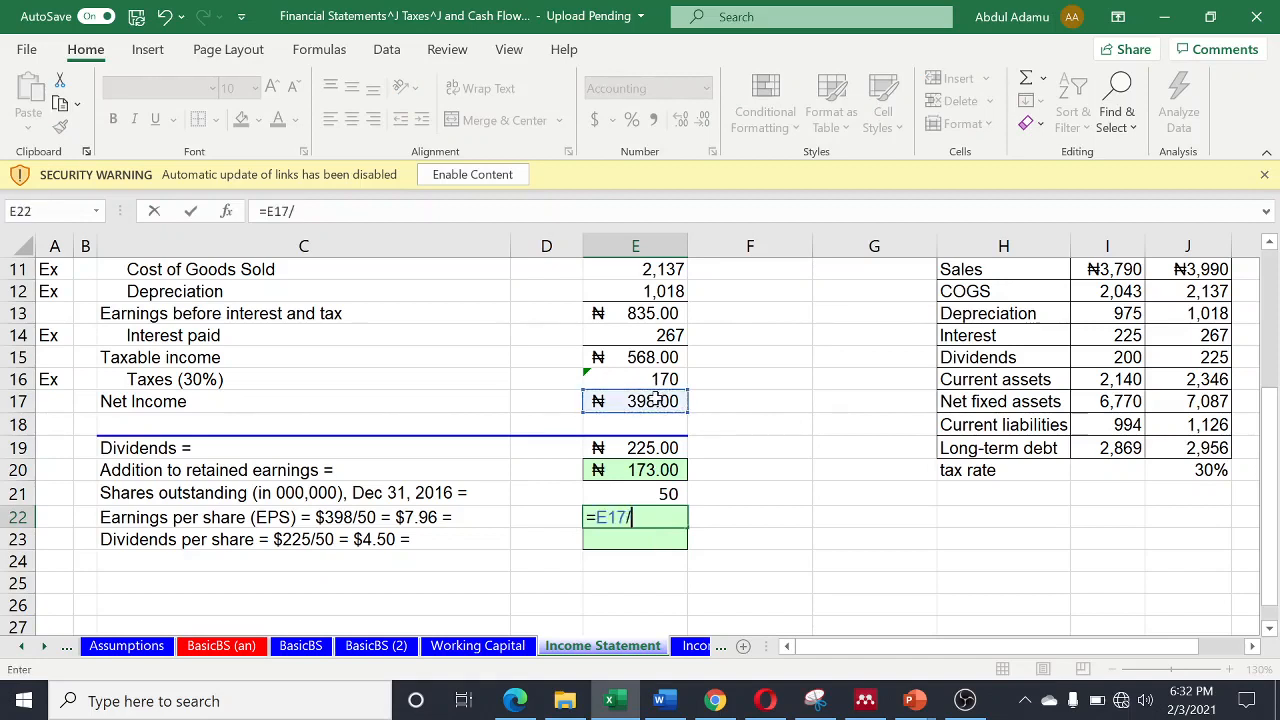
pyautogui.click(664, 494)
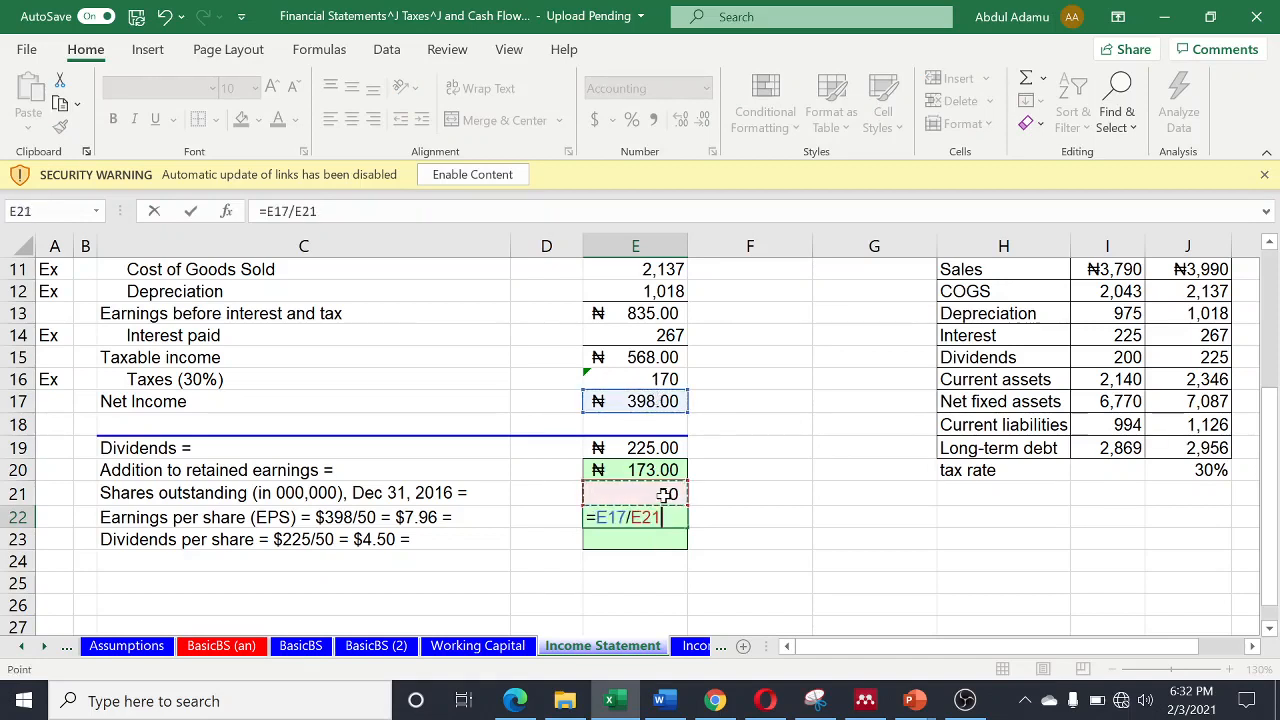
pyautogui.press('Return')
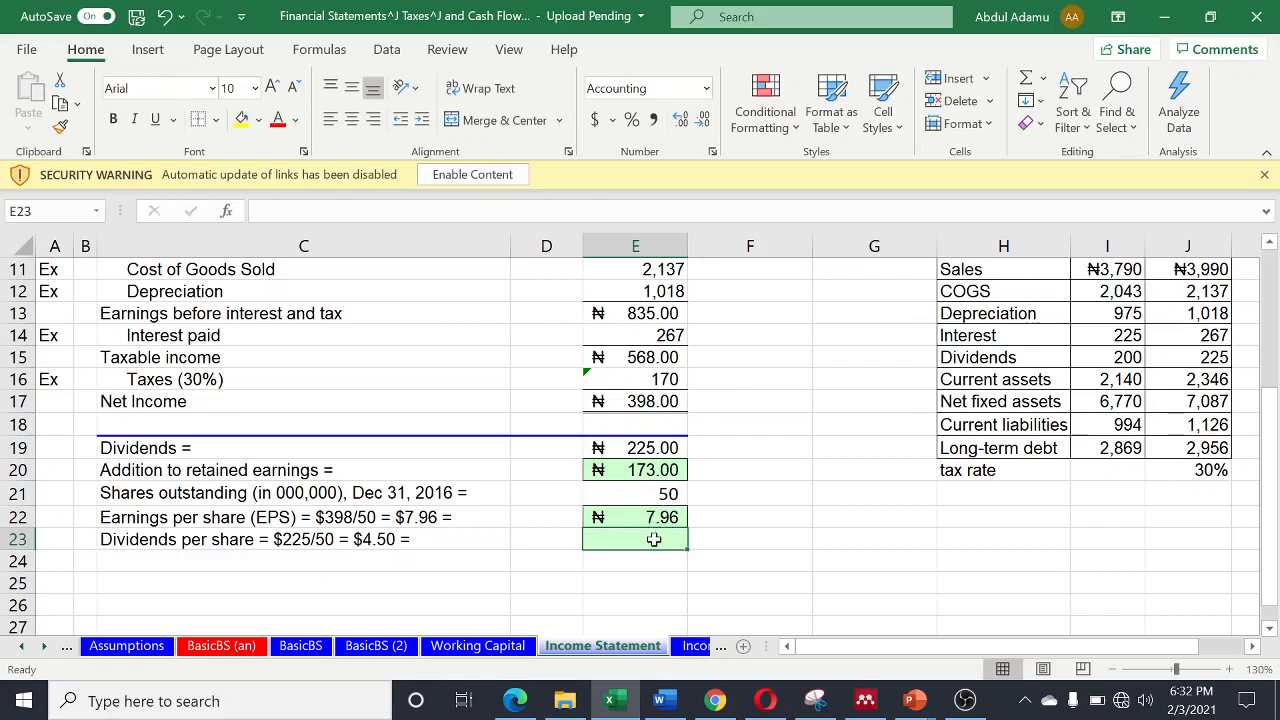
# - Calculate Dividends per share in cell E23 by dividing dividends by shares outstanding with =E19/E21
pyautogui.write('=')
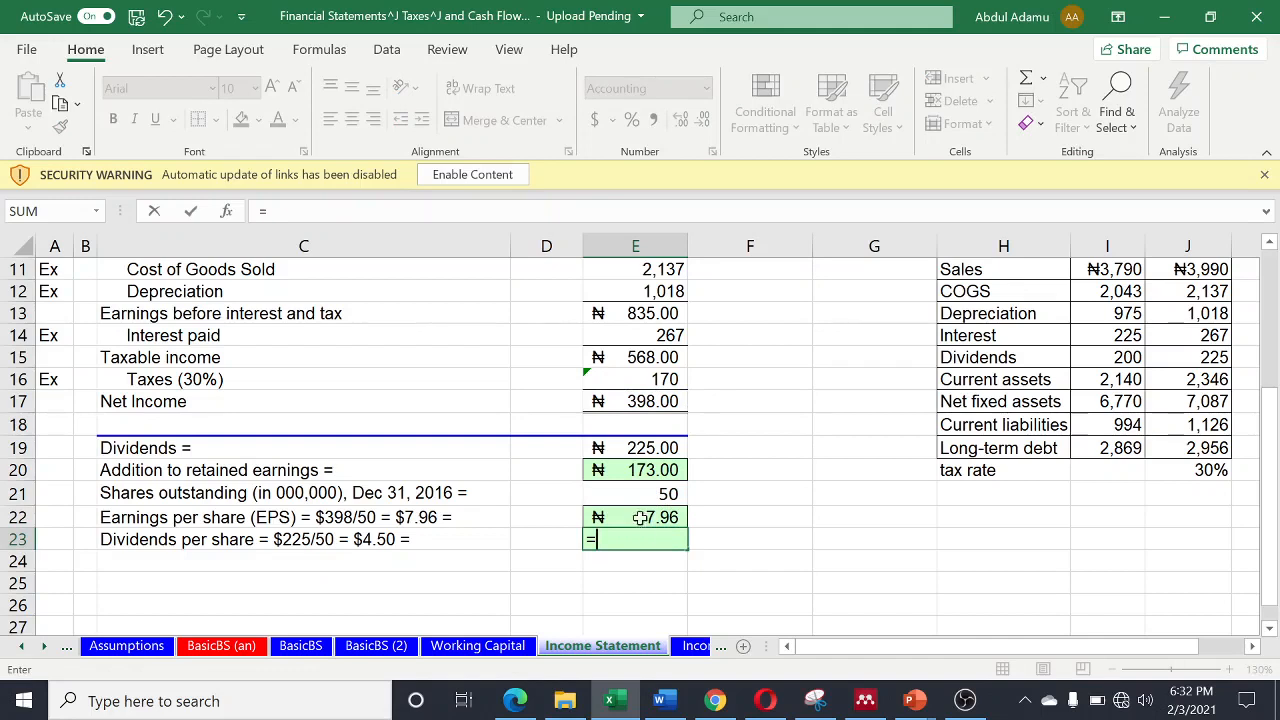
pyautogui.click(651, 448)
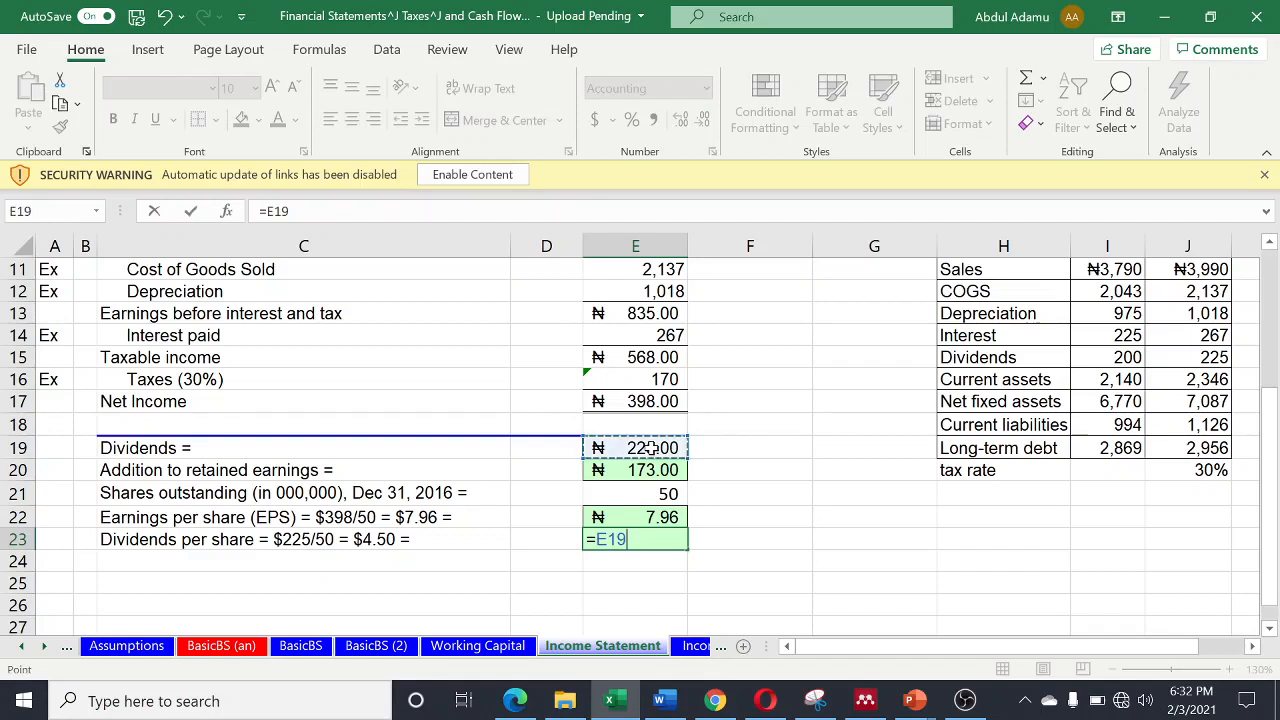
pyautogui.write('/')
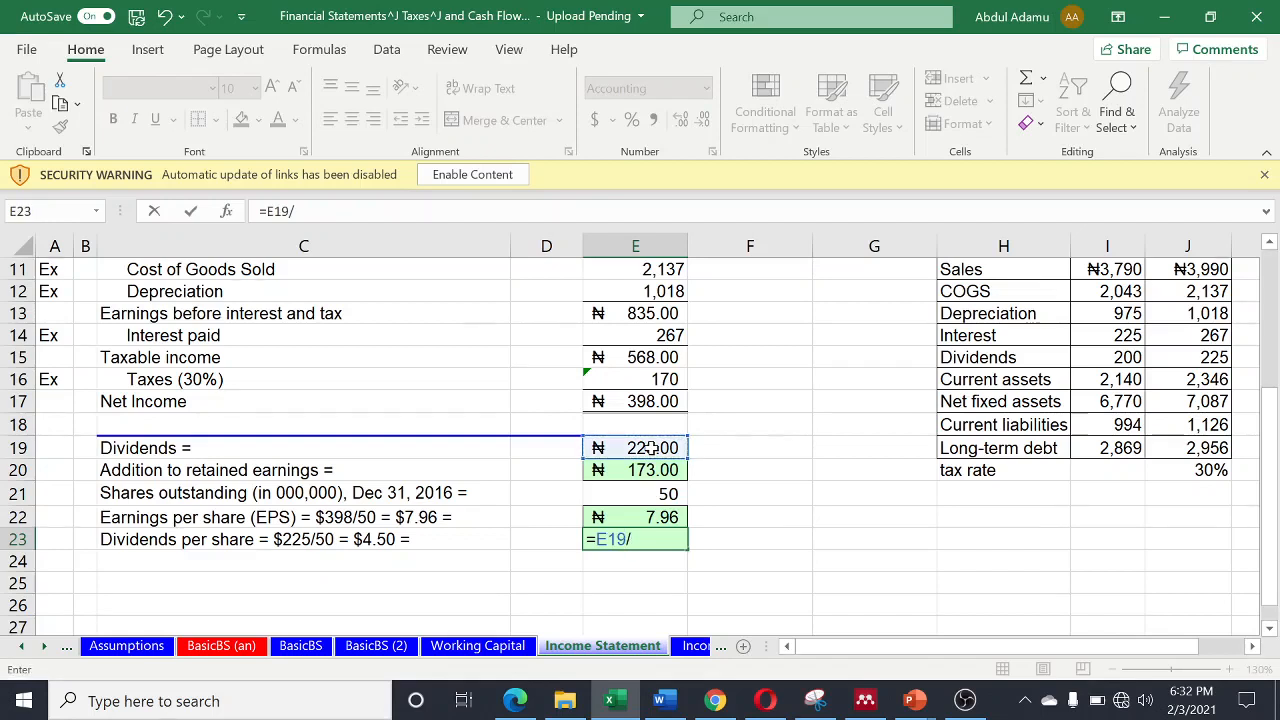
pyautogui.click(646, 495)
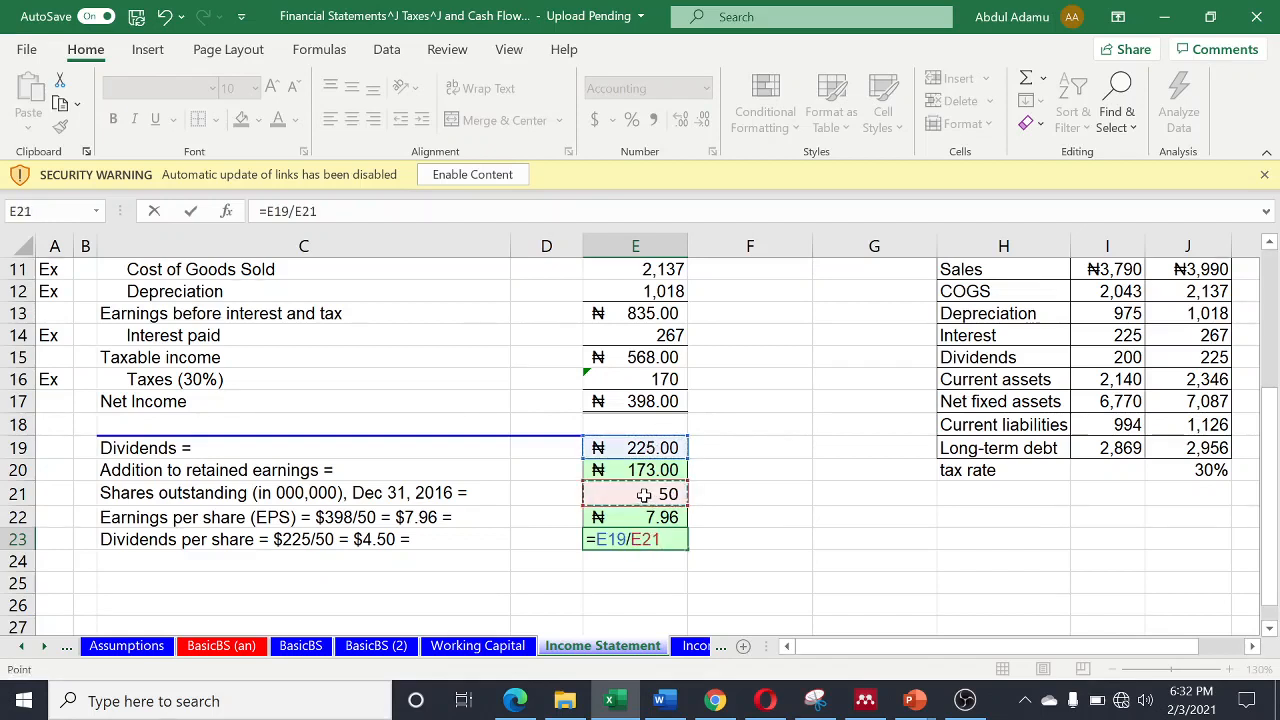
pyautogui.press('Return')
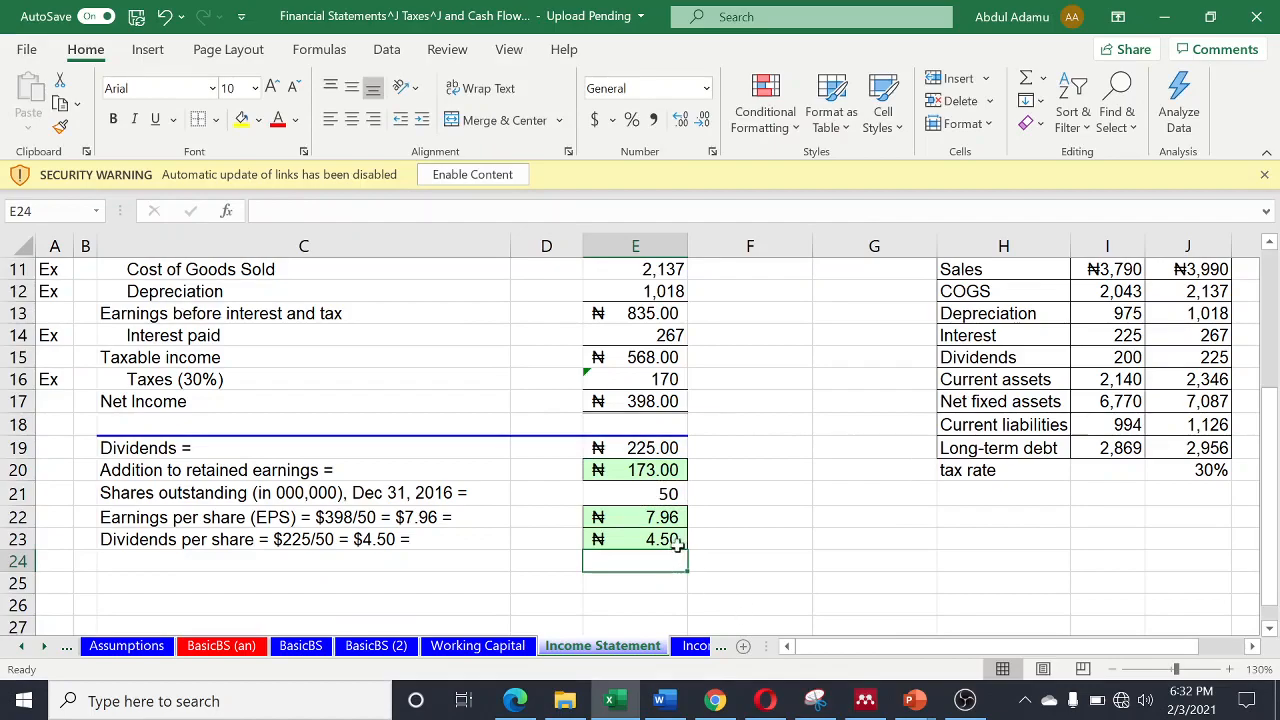
# - Review the completed income statement and open the Income Statement (2) sheet to compare it
pyautogui.scroll(1, 670, 530)
pyautogui.scroll(-2, 640, 500)
pyautogui.scroll(3, 623, 490)
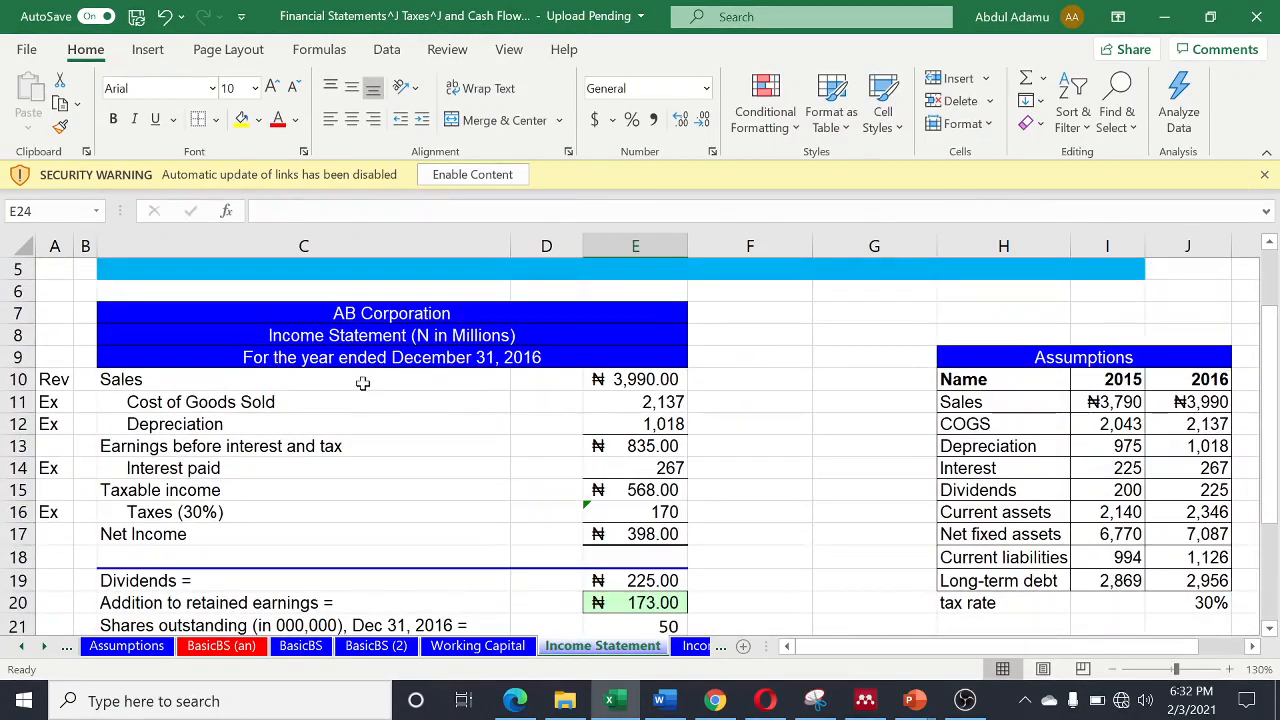
pyautogui.scroll(-1, 609, 359)
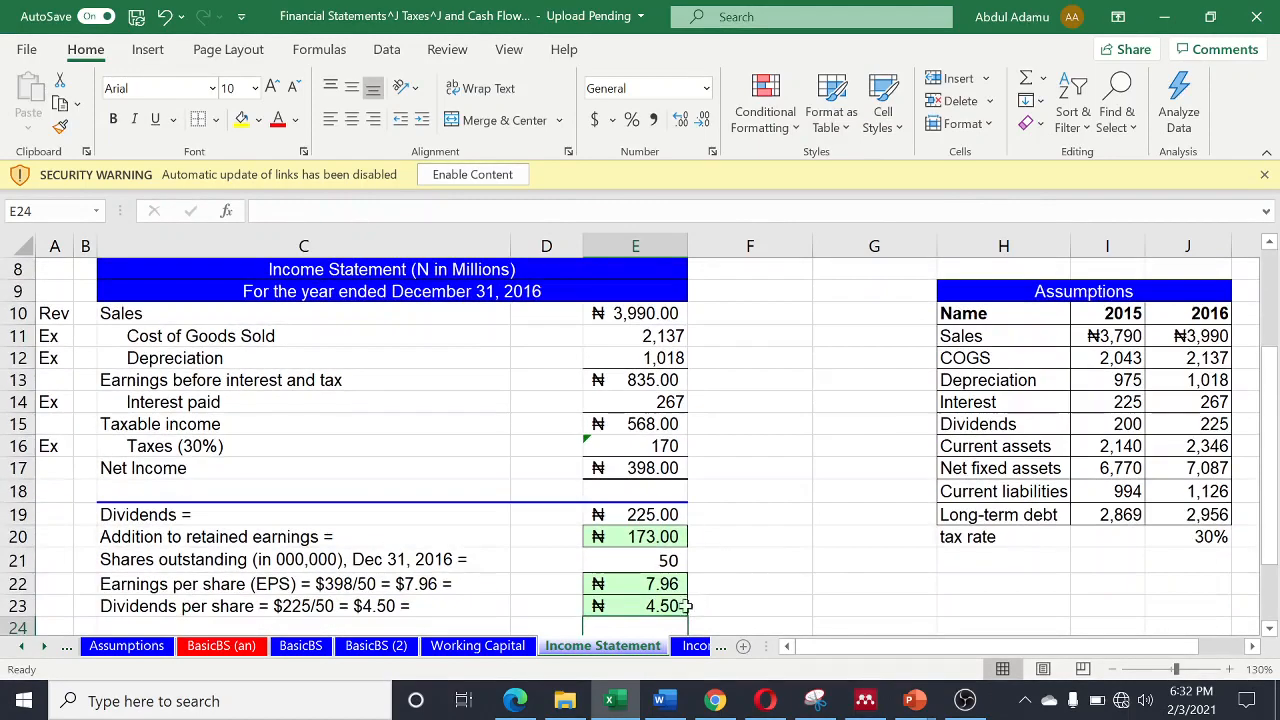
pyautogui.click(43, 648)
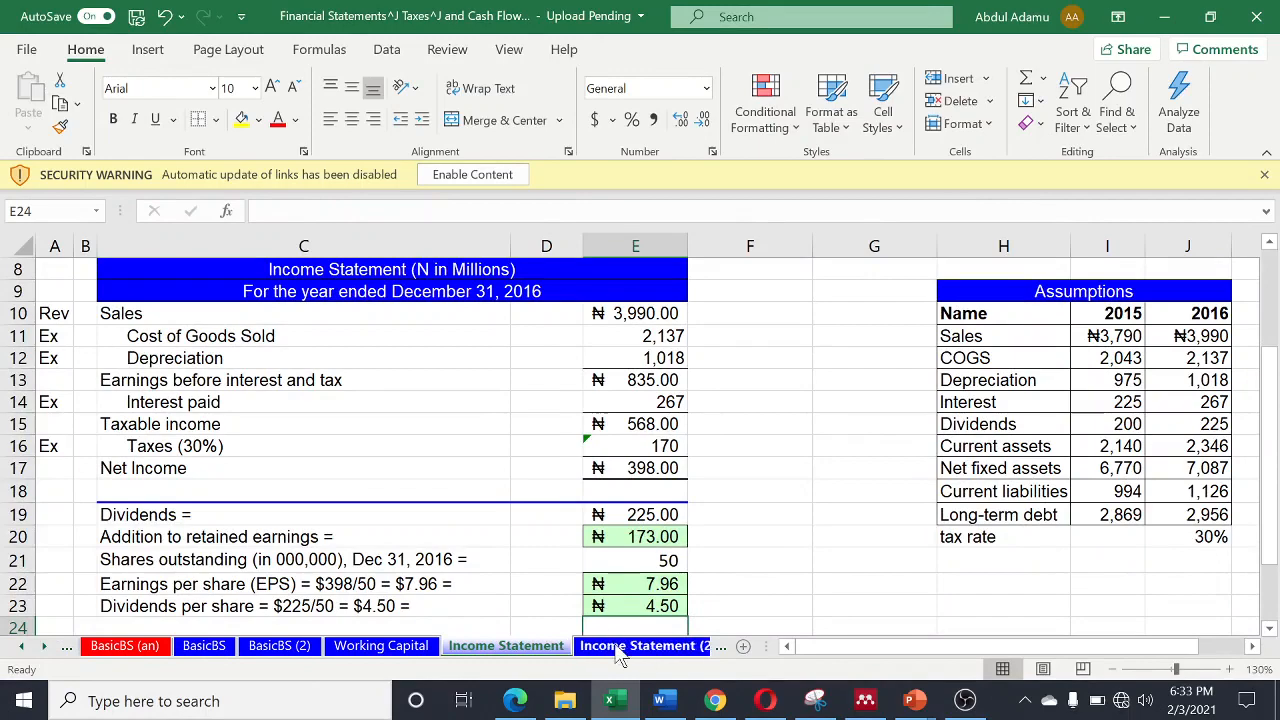
pyautogui.click(610, 648)
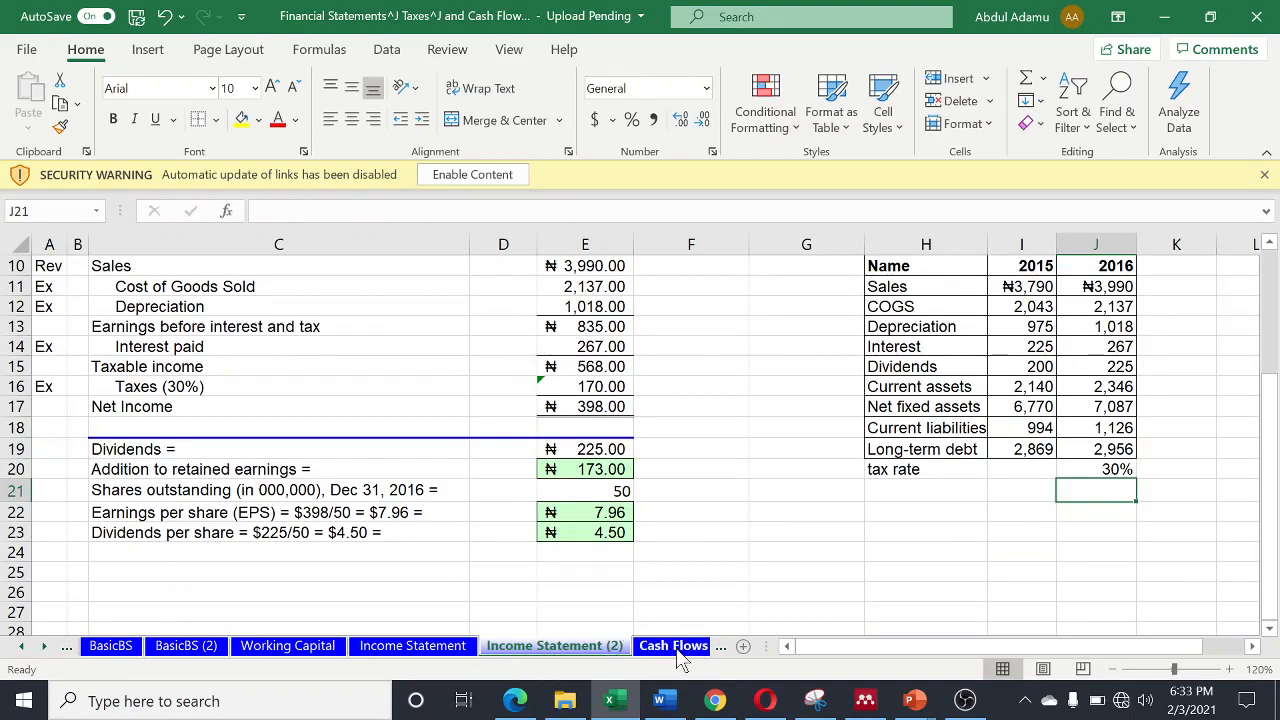
# - Open the Cash Flows sheet and review its income statement, balance sheet, cash flow notes and Assumptions table
pyautogui.click(664, 648)
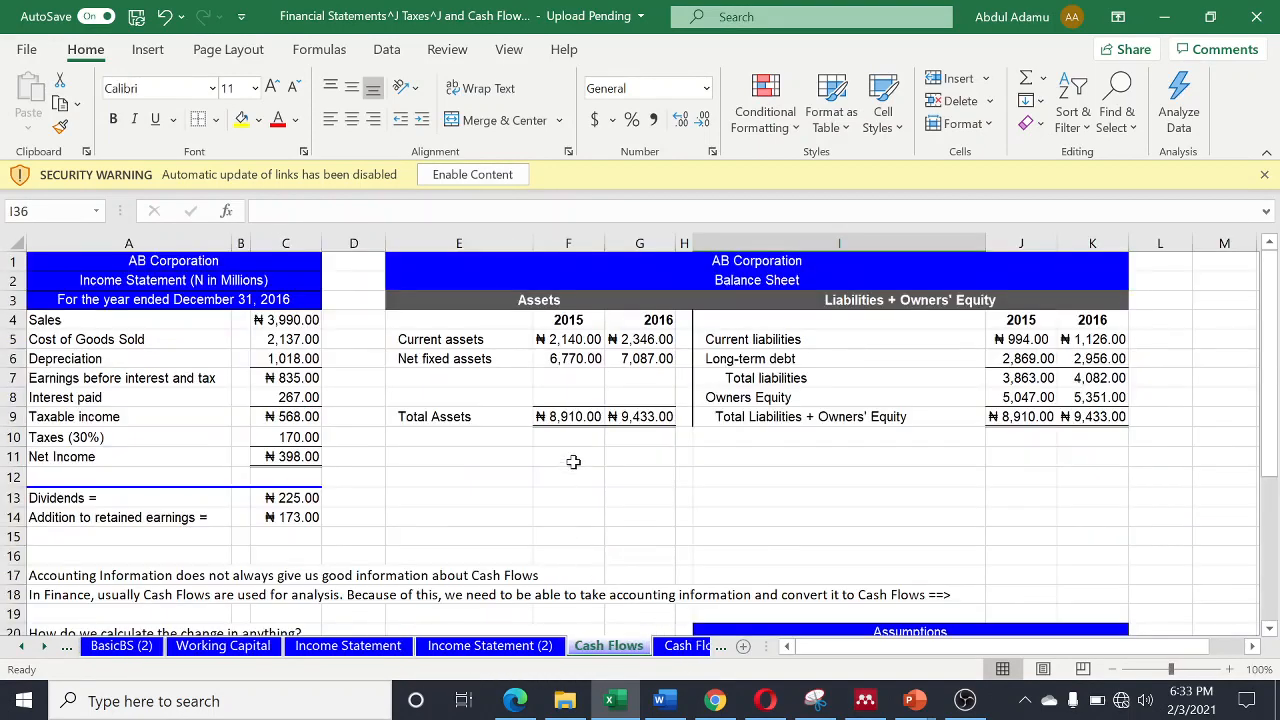
pyautogui.scroll(-3, 568, 470)
pyautogui.scroll(3, 573, 462)
pyautogui.scroll(2, 691, 612)
pyautogui.scroll(1, 552, 565)
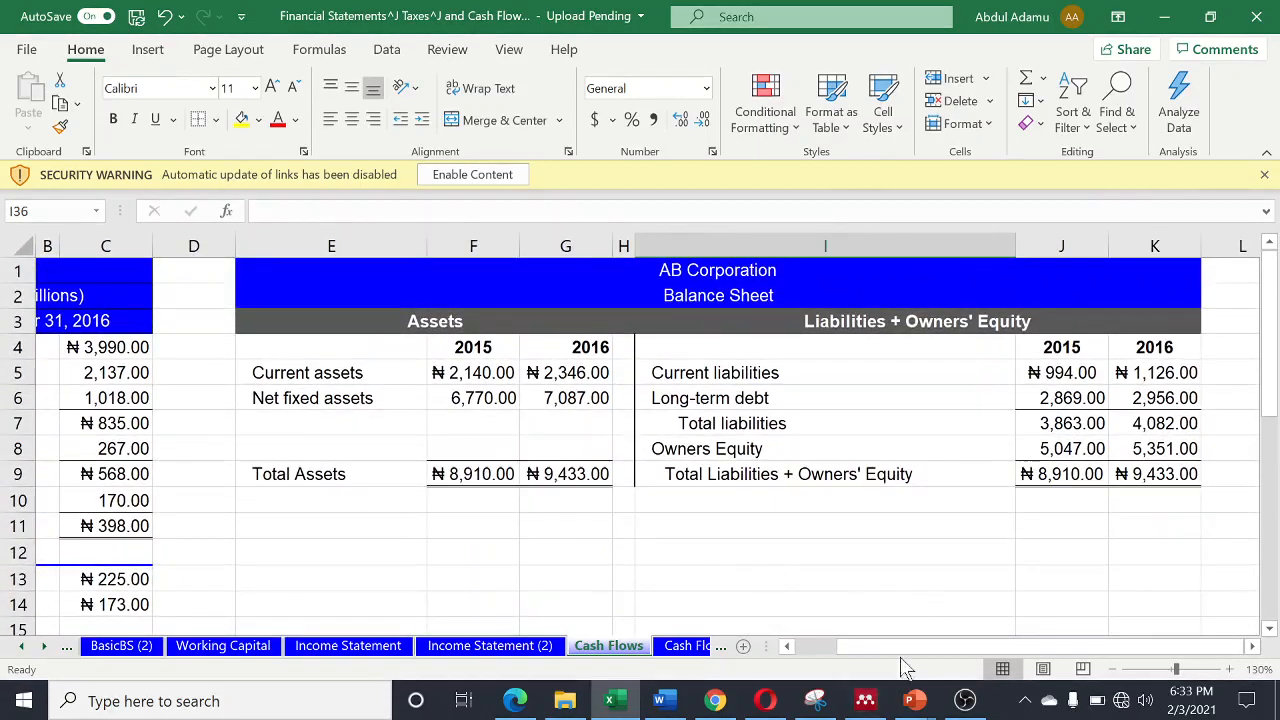
pyautogui.moveTo(905, 648); pyautogui.dragTo(737, 651)
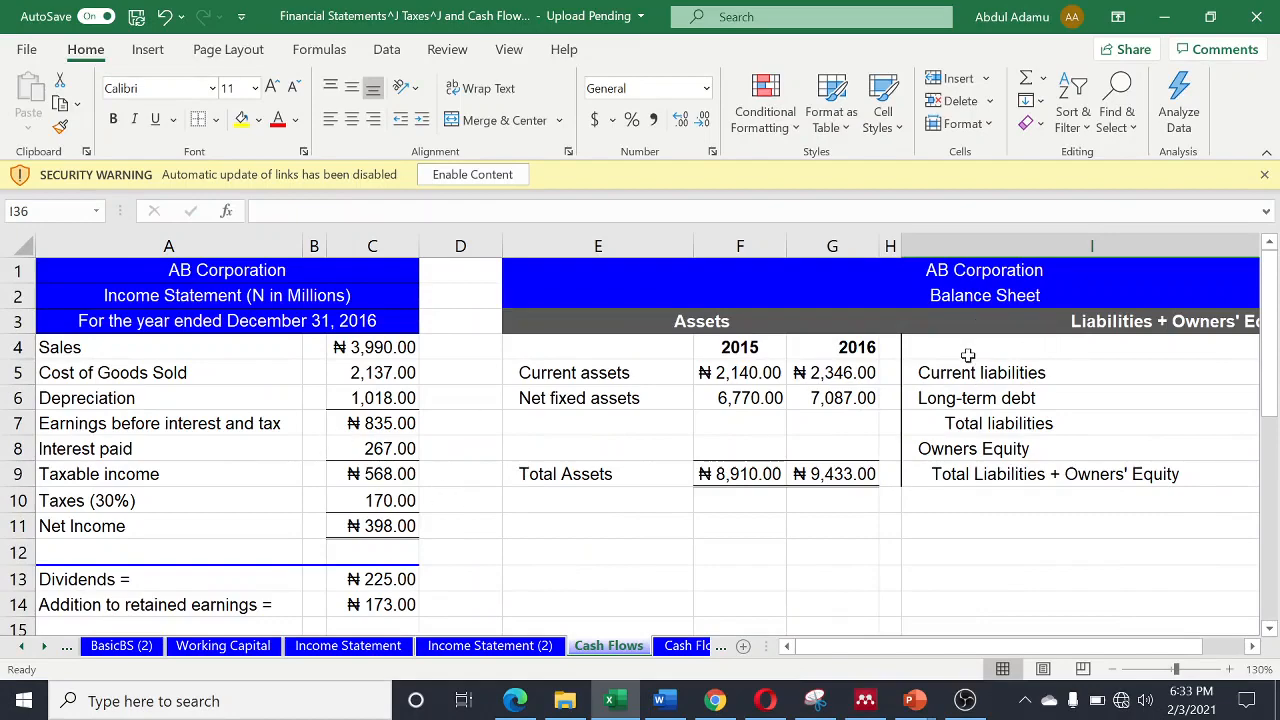
pyautogui.scroll(-1, 968, 355)
pyautogui.scroll(-7, 375, 527)
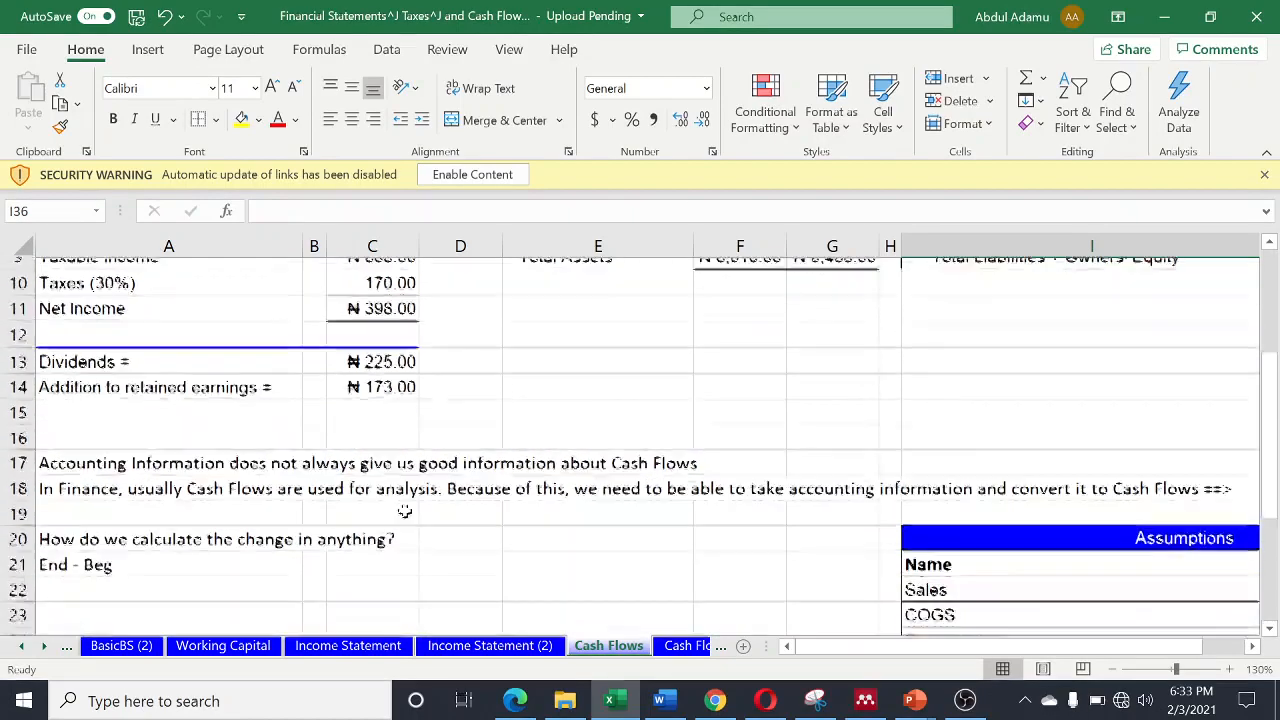
pyautogui.scroll(1, 769, 447)
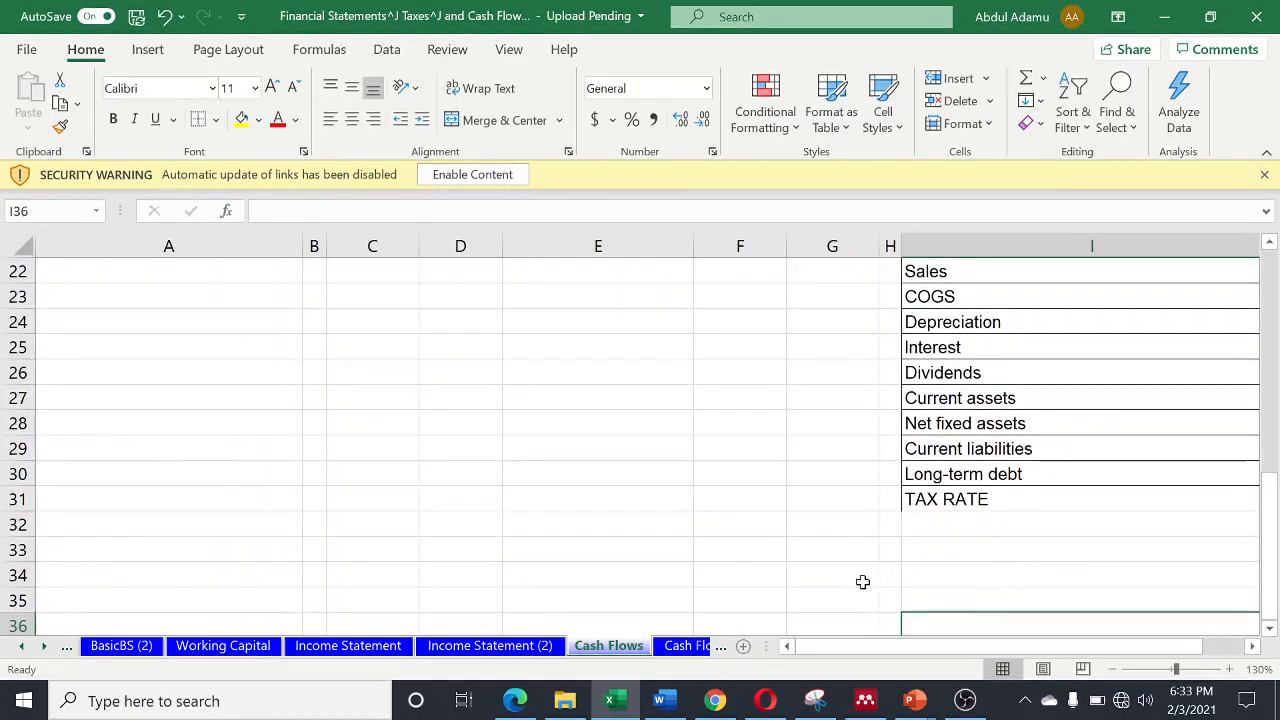
pyautogui.scroll(-3, 790, 452)
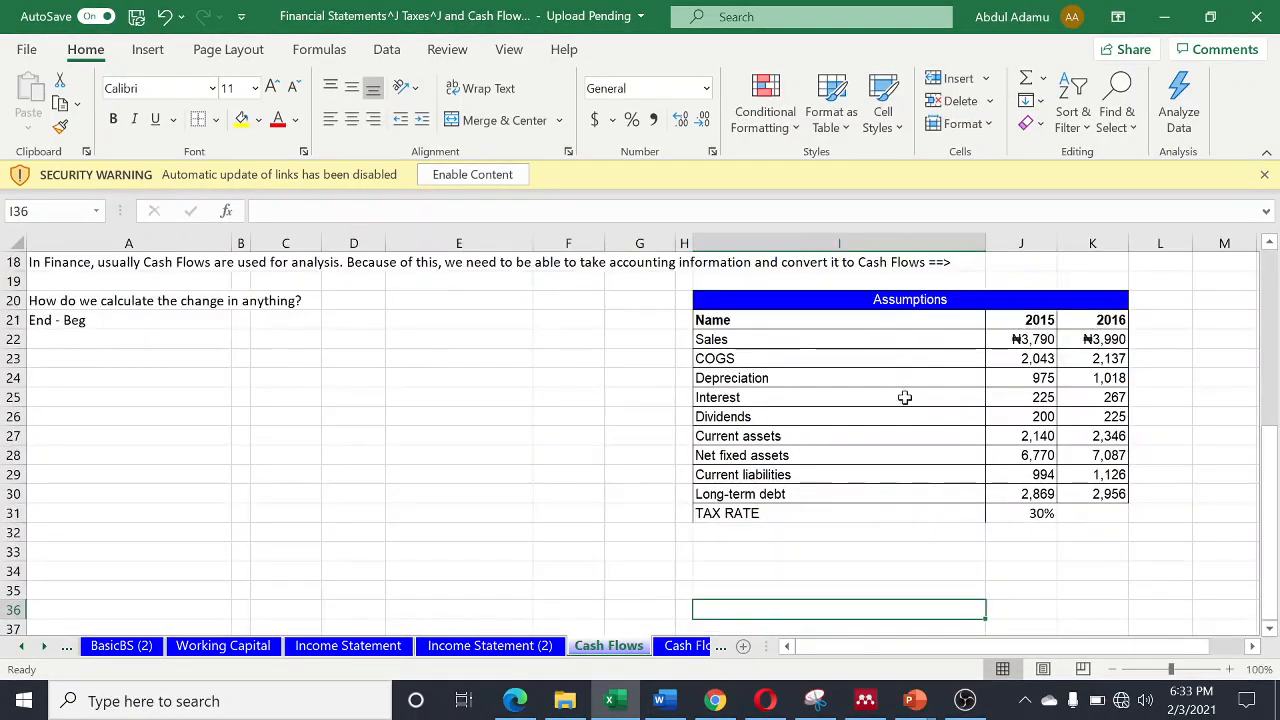
pyautogui.scroll(4, 904, 397)
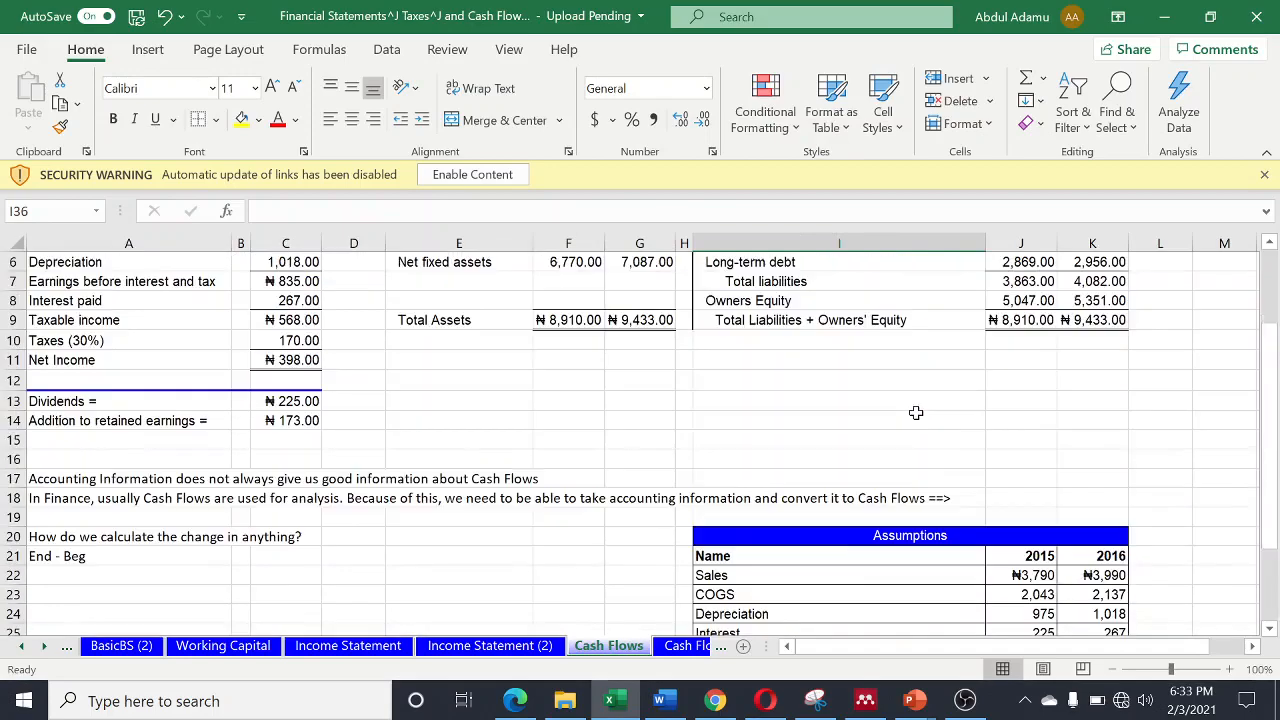
# - Look through the cash flow identity sheets and open Cash Flow Identities (2) at its first identity
pyautogui.click(699, 647)
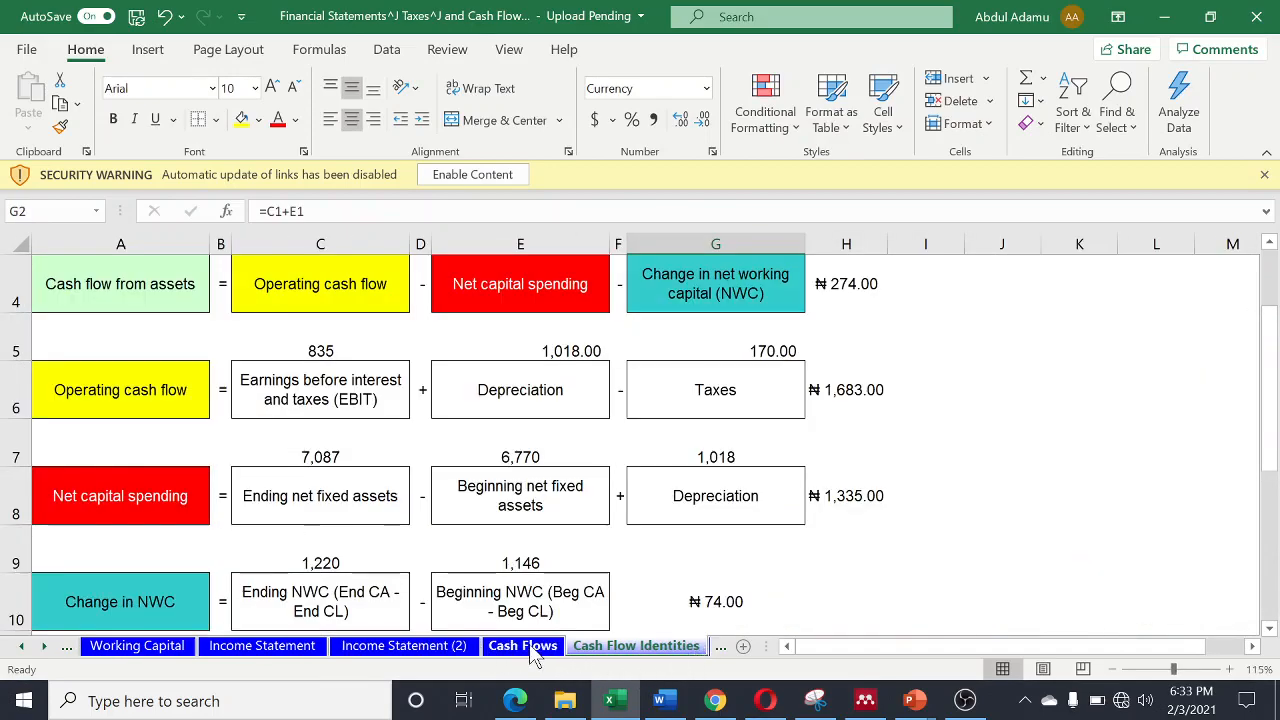
pyautogui.click(533, 650)
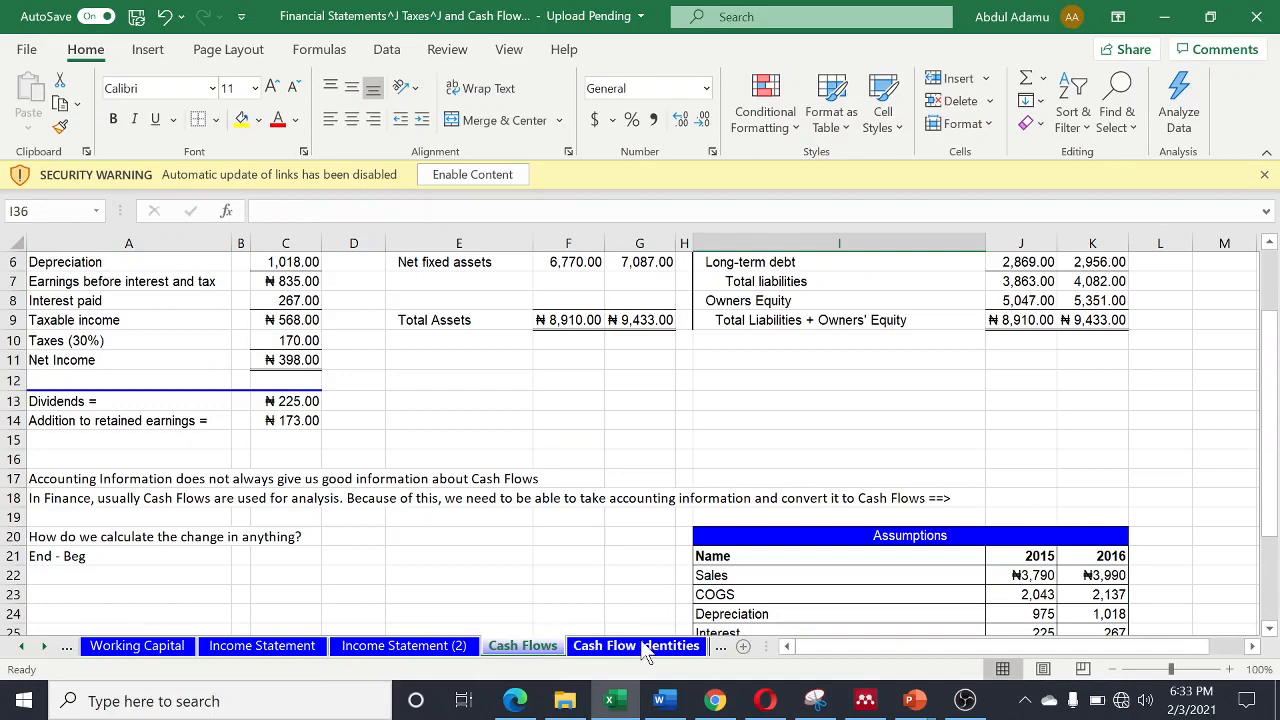
pyautogui.click(44, 647)
pyautogui.click(44, 647)
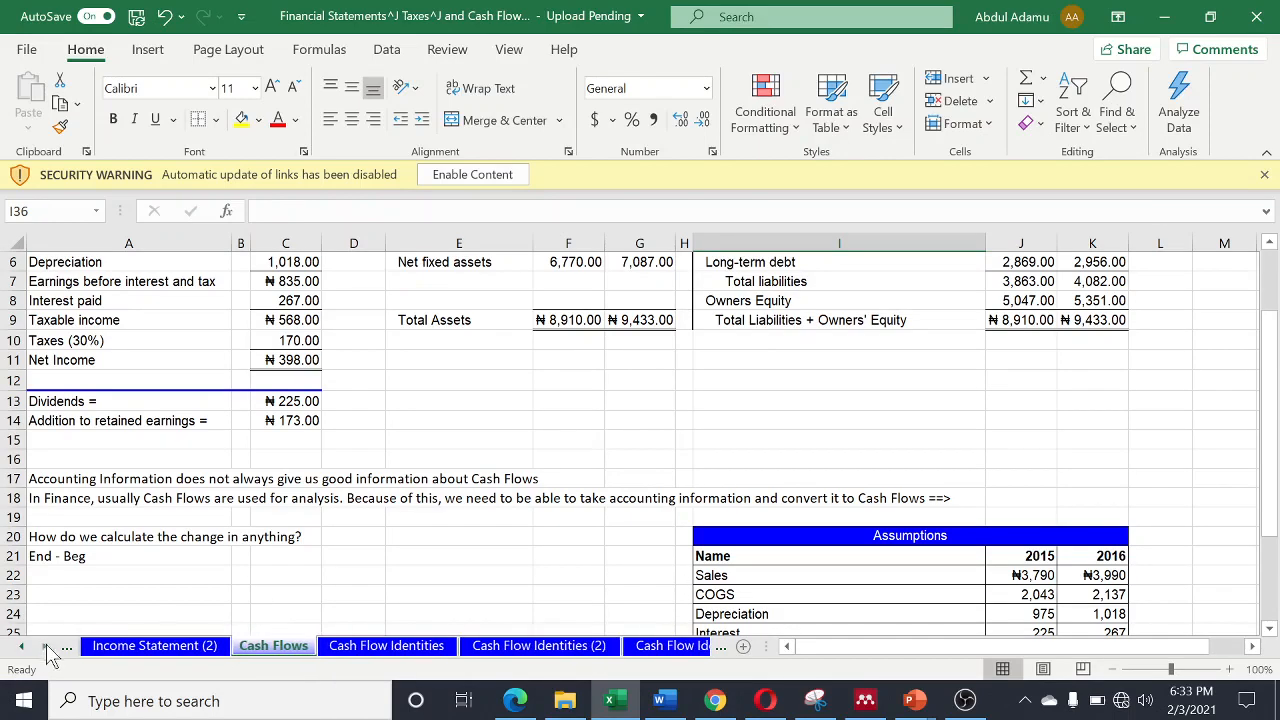
pyautogui.click(530, 650)
pyautogui.scroll(3, 347, 375)
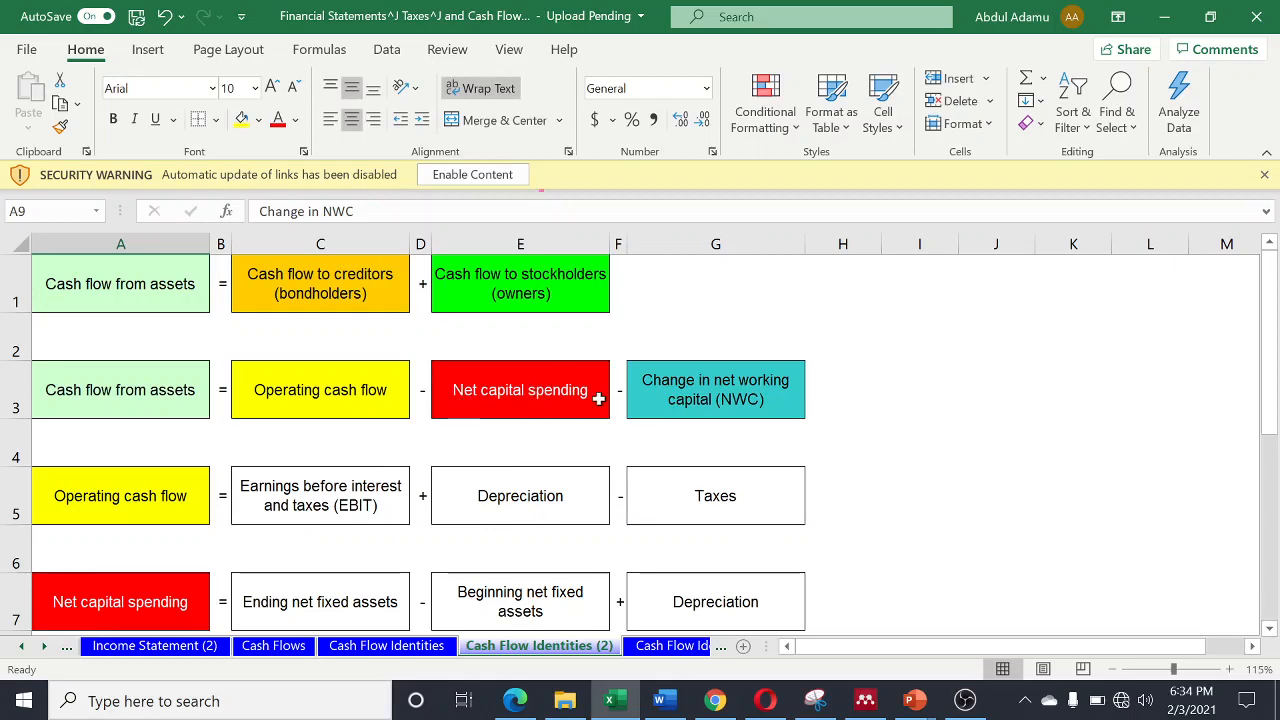
# - Review the remaining cash flow identities and the Cash Flows sheet's statements, and open the Cash Flow Identities (3) sheet
pyautogui.scroll(-1, 309, 566)
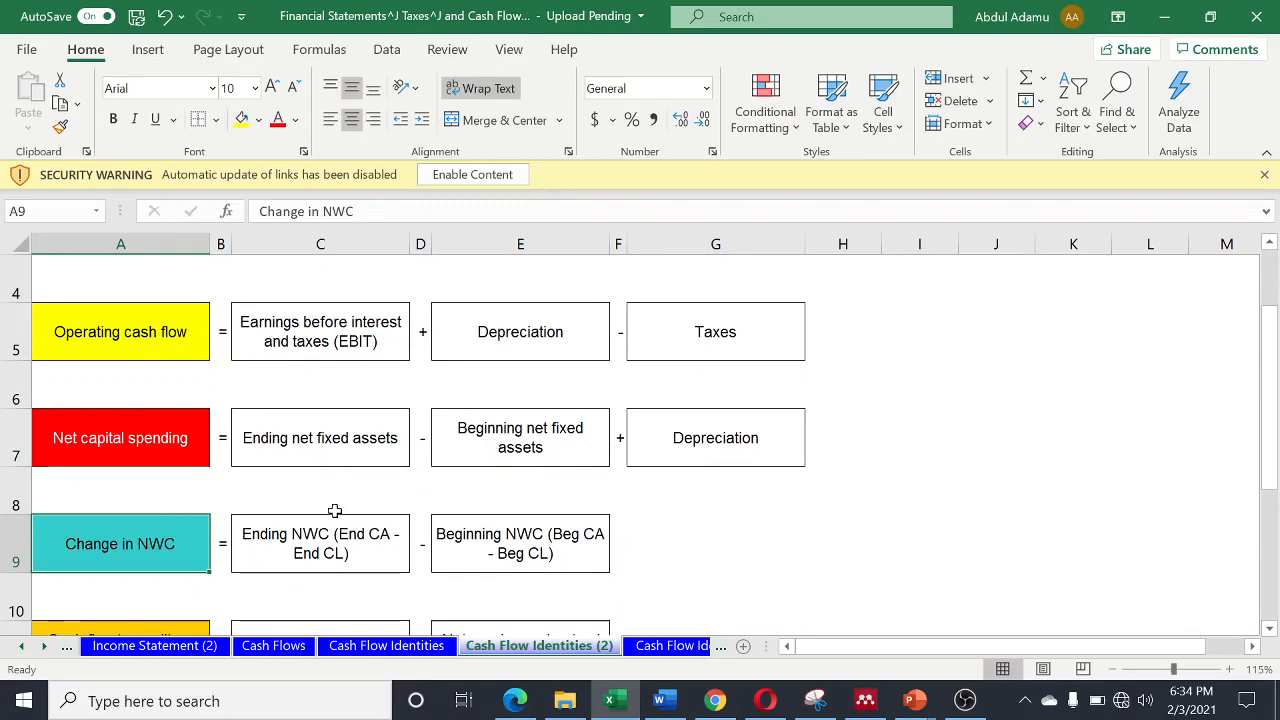
pyautogui.scroll(-1, 131, 463)
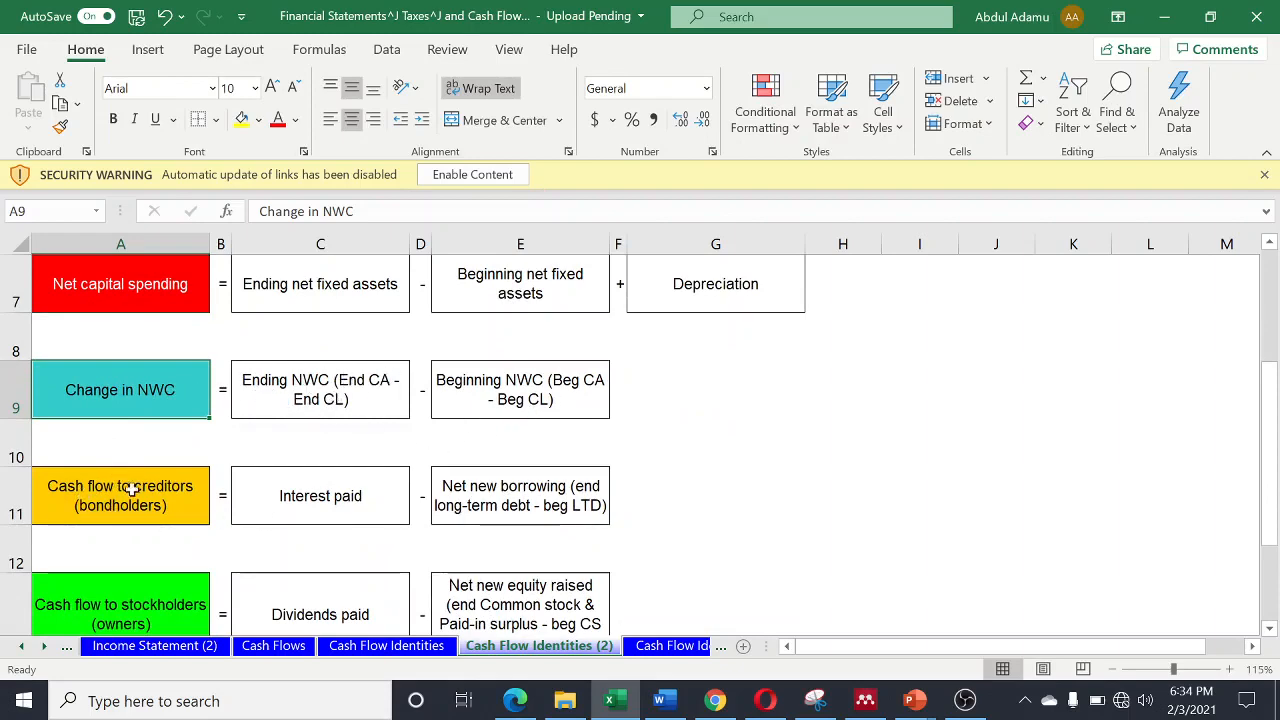
pyautogui.scroll(-1, 190, 486)
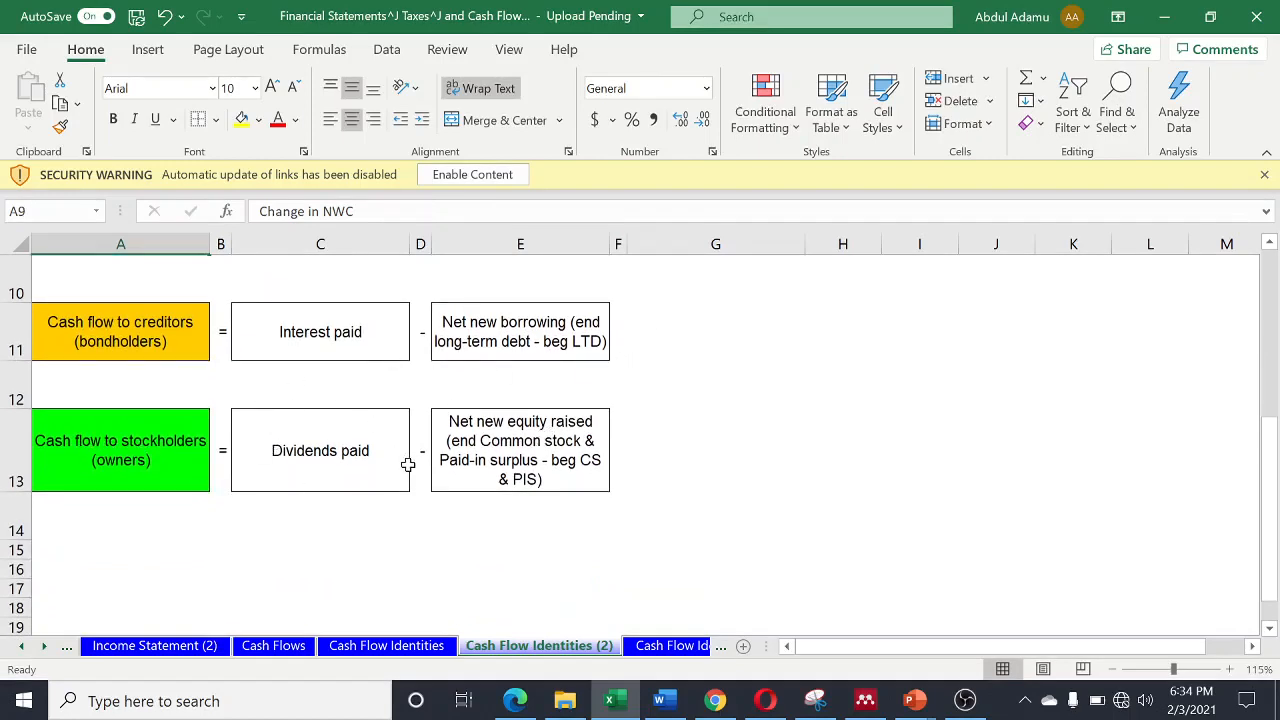
pyautogui.scroll(2, 408, 464)
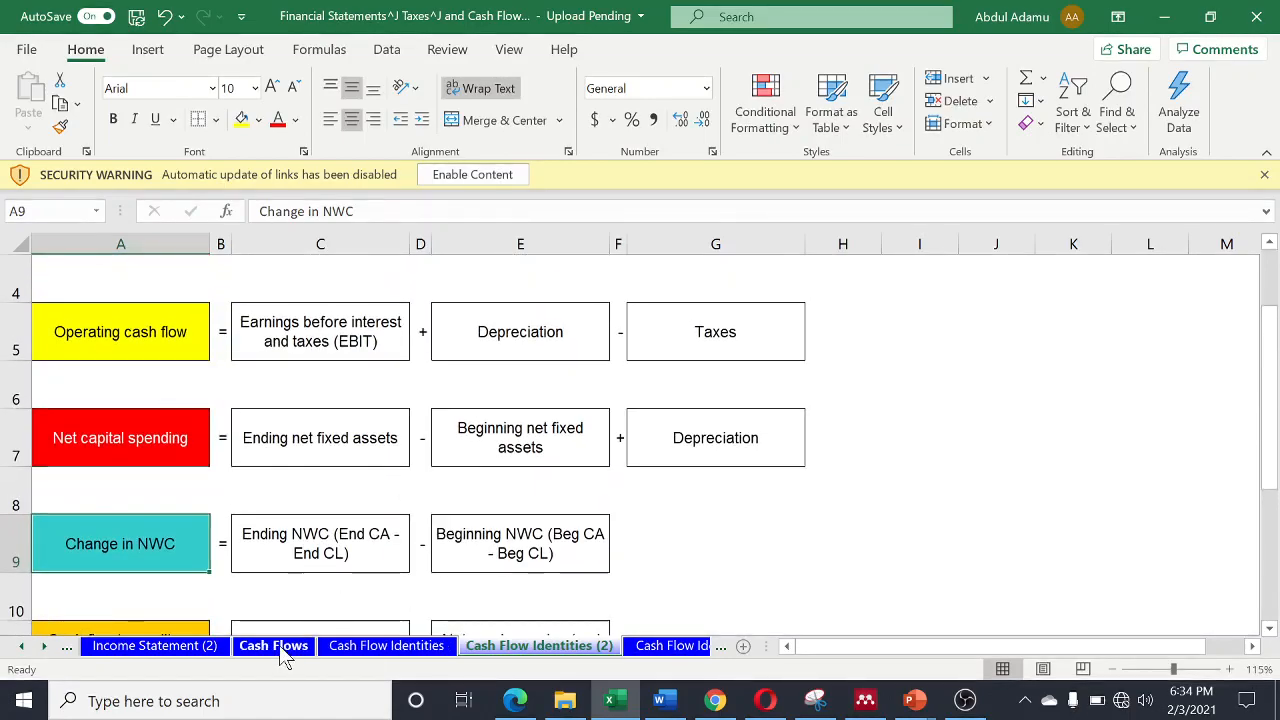
pyautogui.click(281, 648)
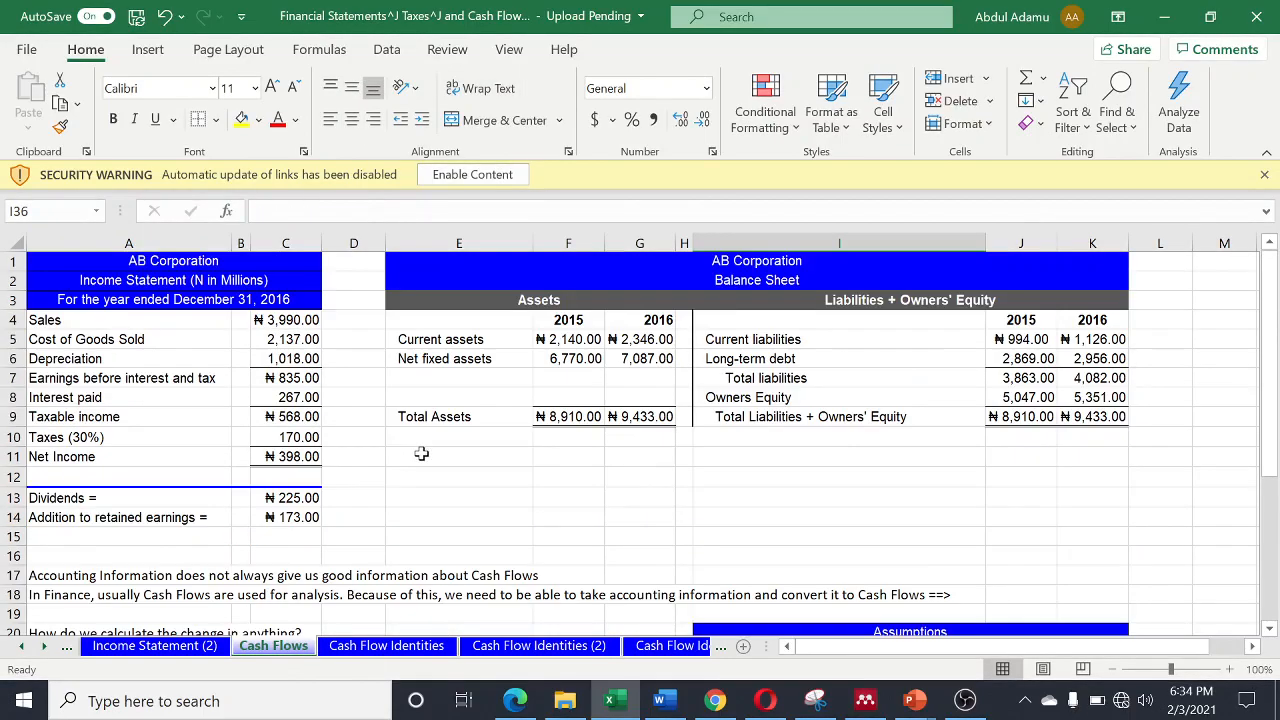
pyautogui.scroll(-1, 421, 453)
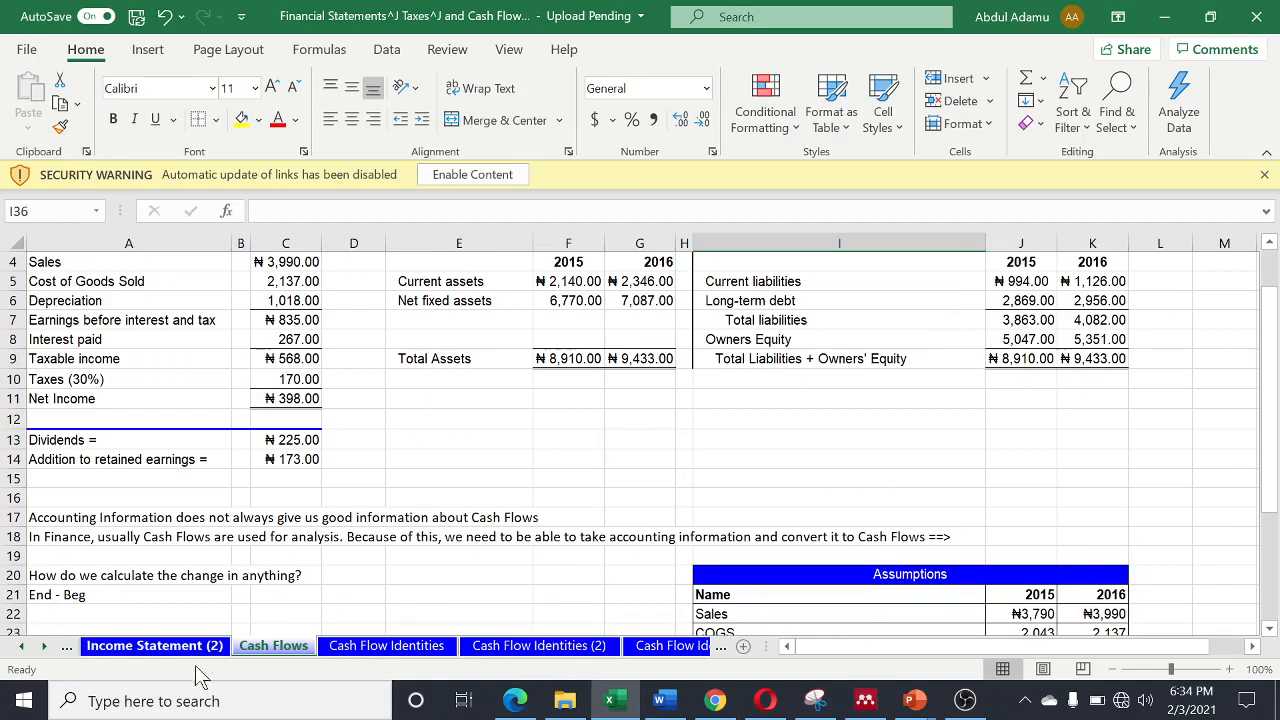
pyautogui.click(44, 646)
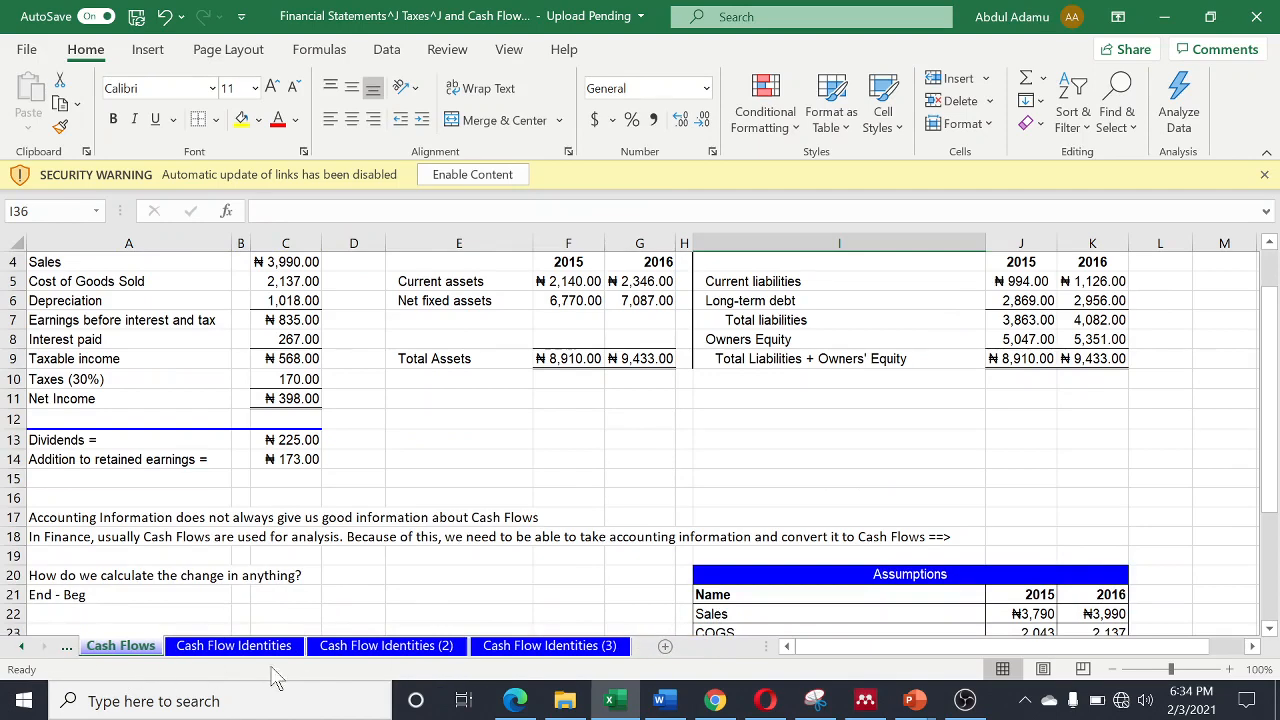
pyautogui.click(548, 648)
pyautogui.scroll(1, 484, 562)
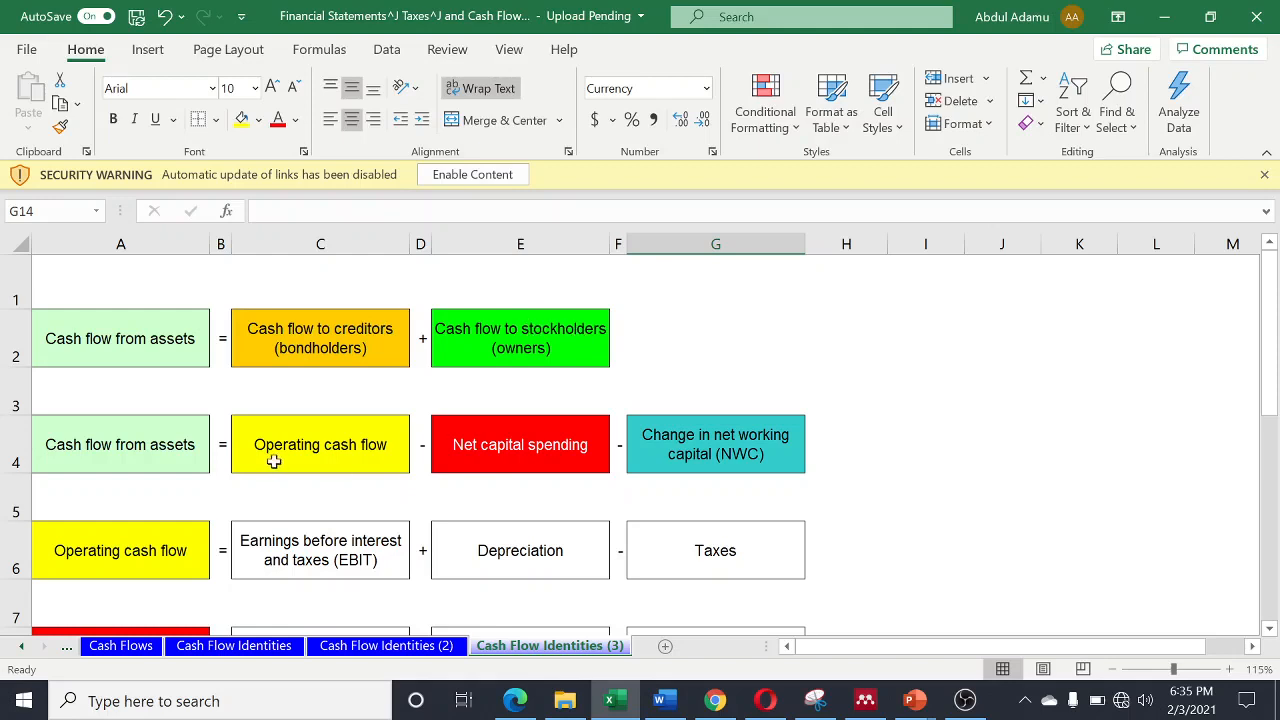
# - Link cell C5, above Earnings before interest and taxes, to the EBIT in cell E13 of the Income Statement (2) sheet
pyautogui.click(300, 511)
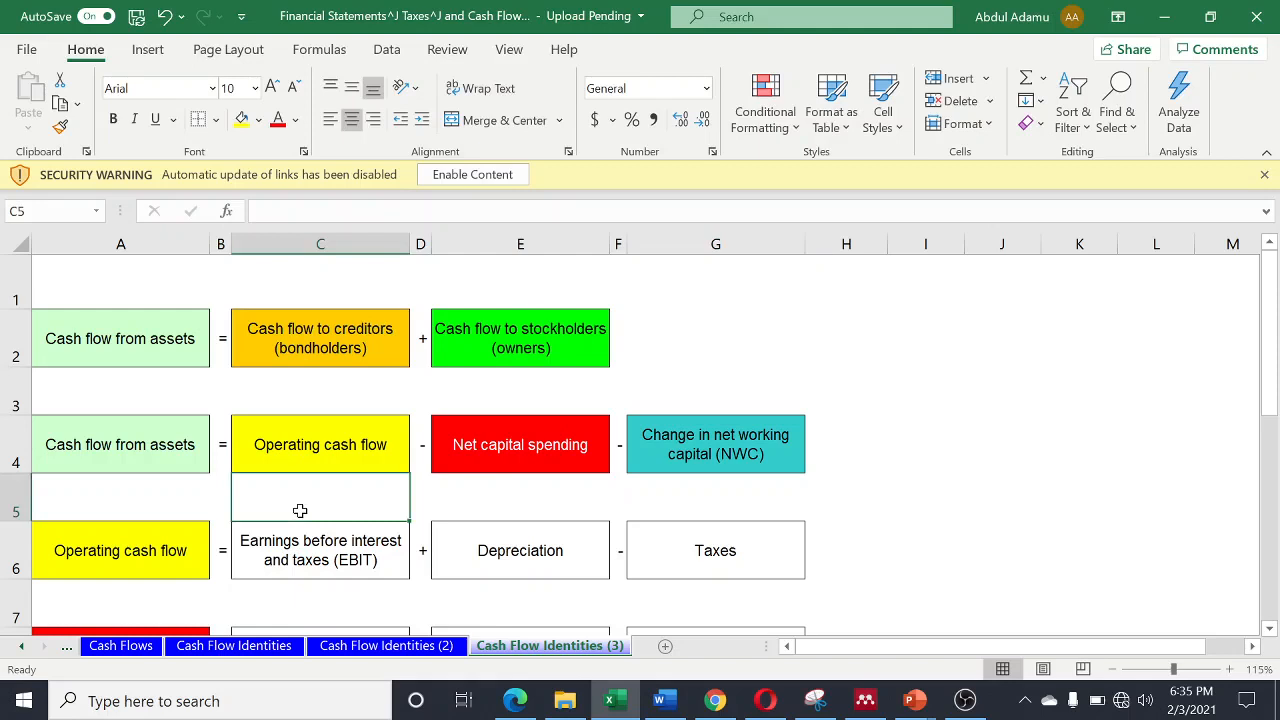
pyautogui.write('=')
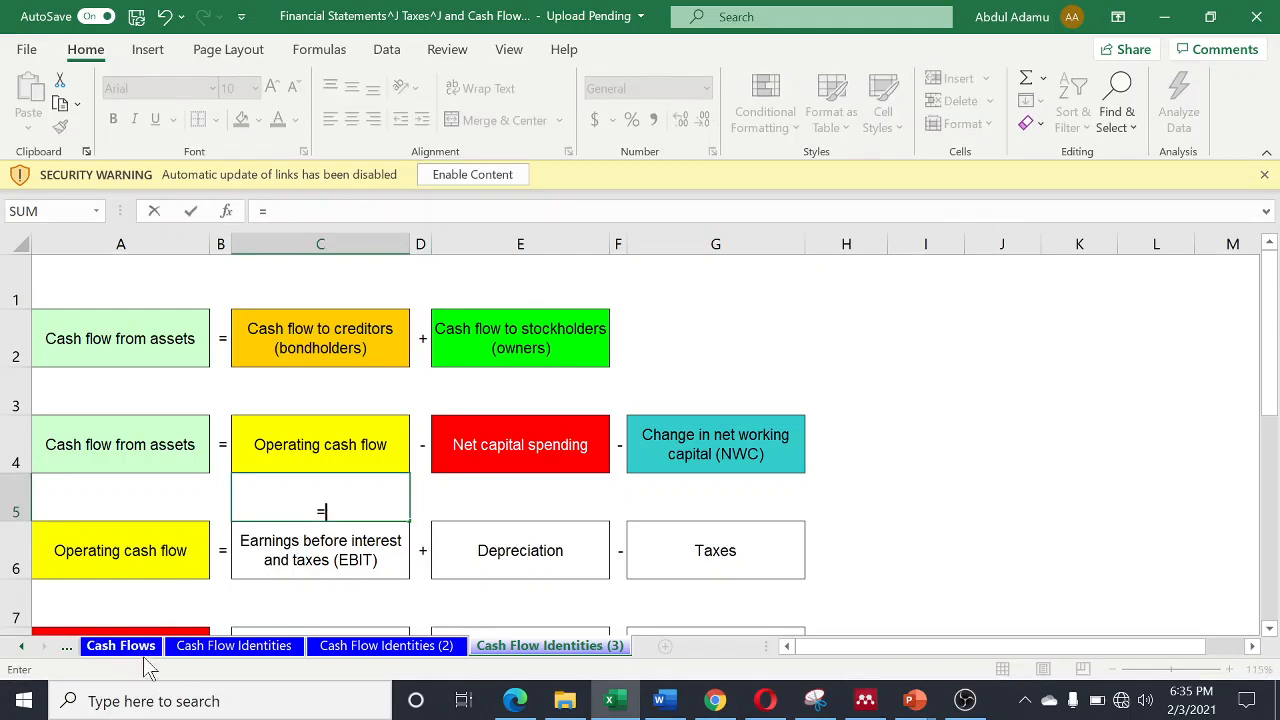
pyautogui.click(24, 648)
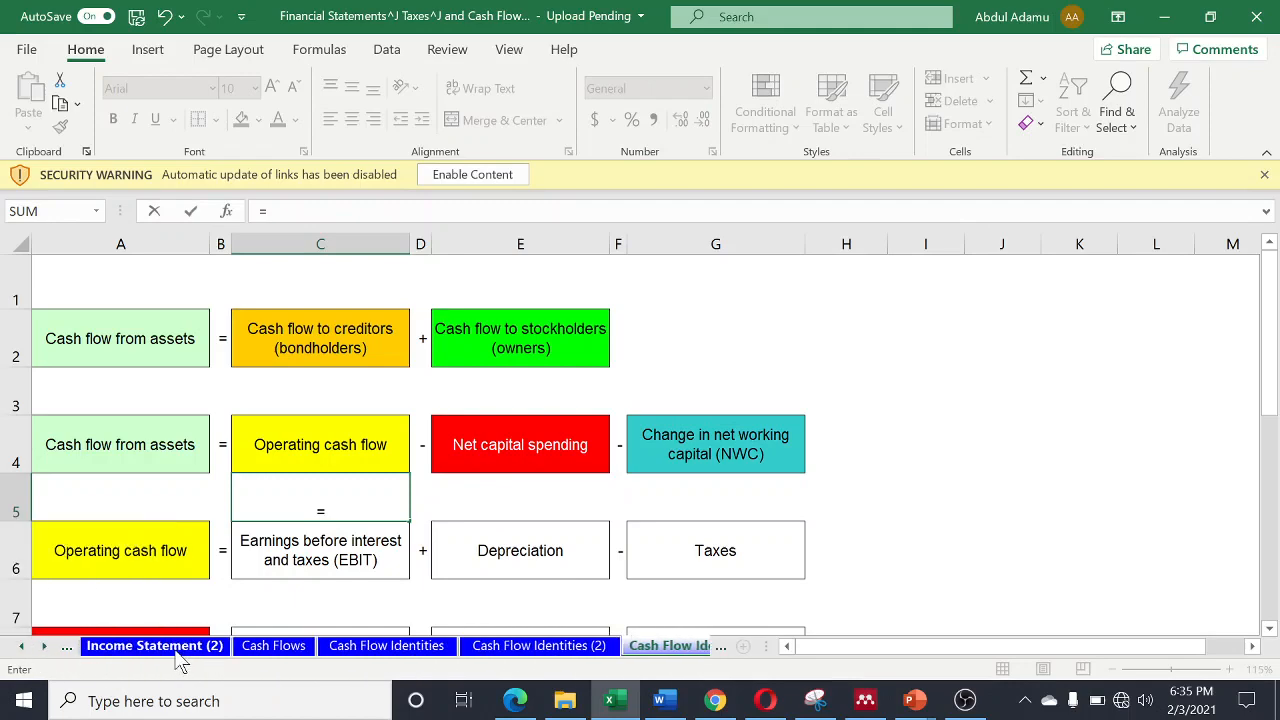
pyautogui.click(155, 646)
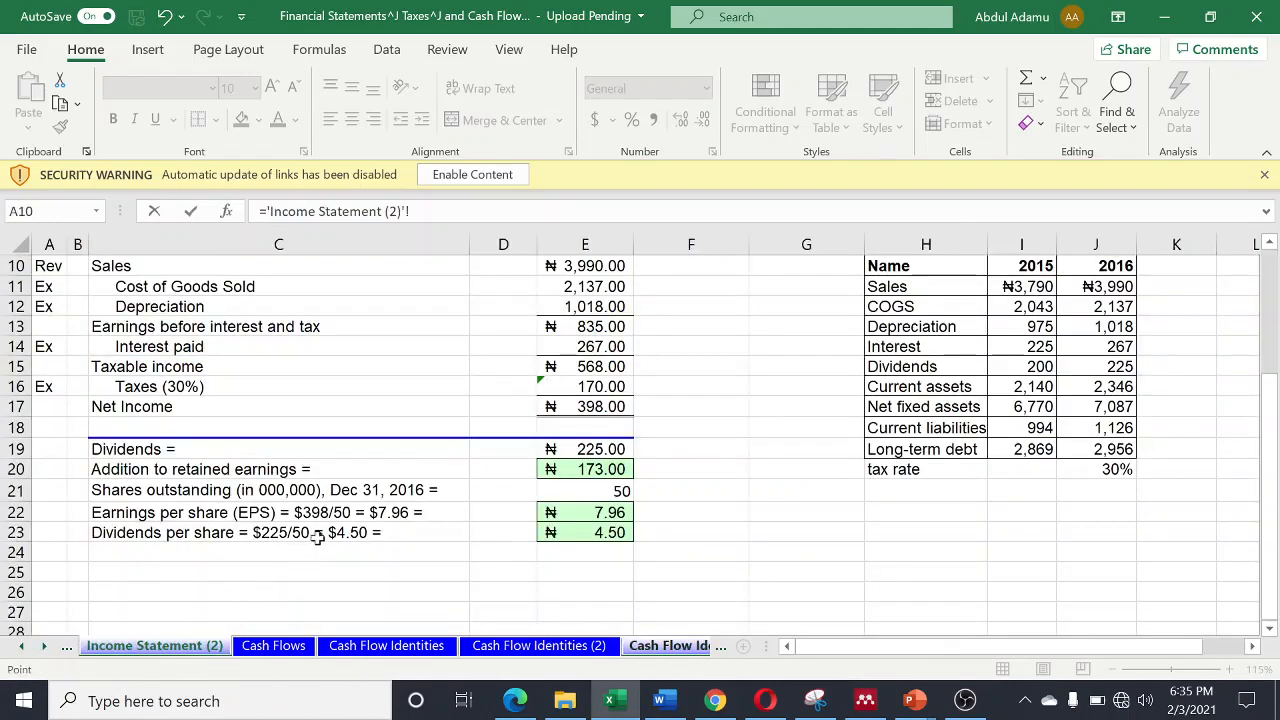
pyautogui.click(593, 327)
pyautogui.press('Return')
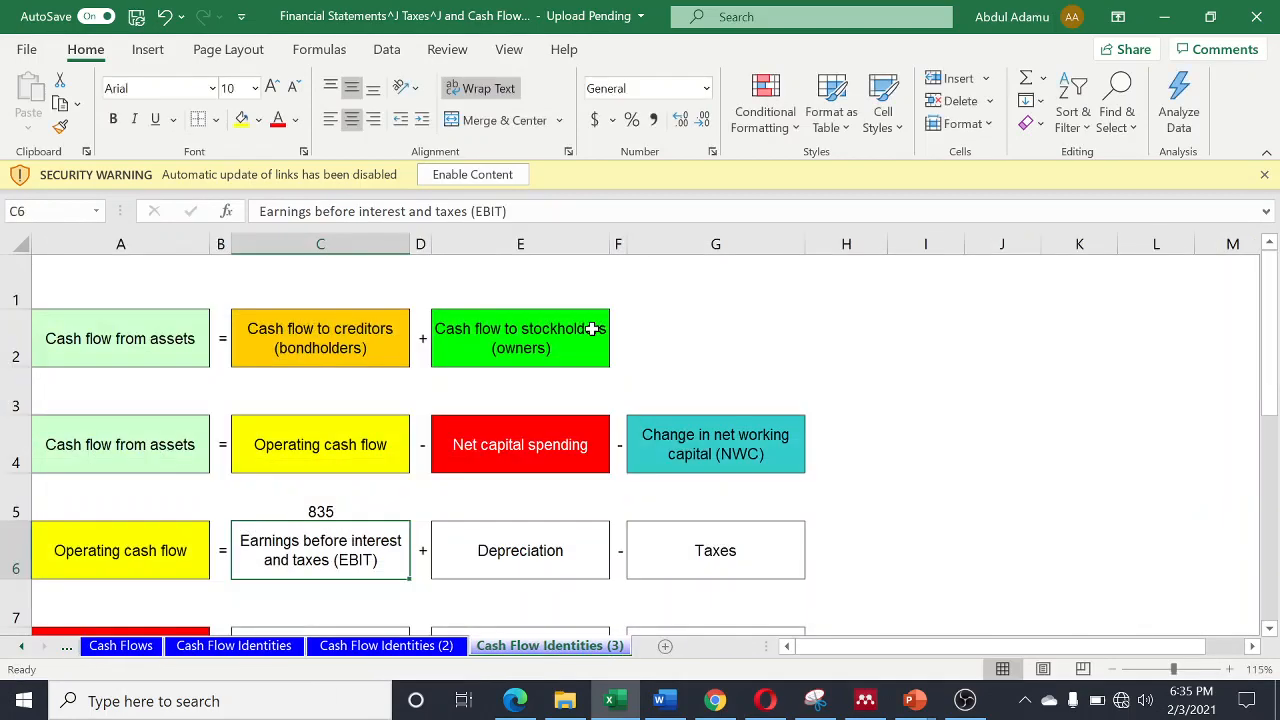
# - Link cell E5, above Depreciation, to the income statement's depreciation in cell C6 of the Cash Flows sheet
pyautogui.click(535, 507)
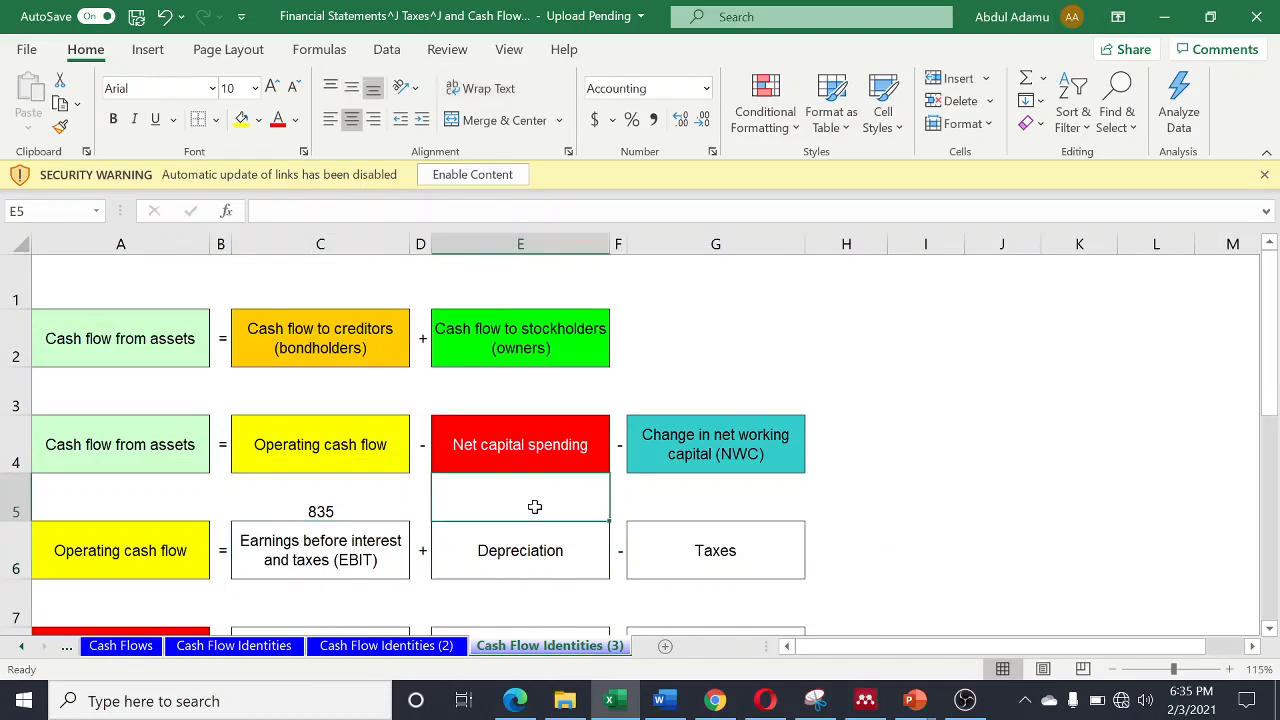
pyautogui.write('=')
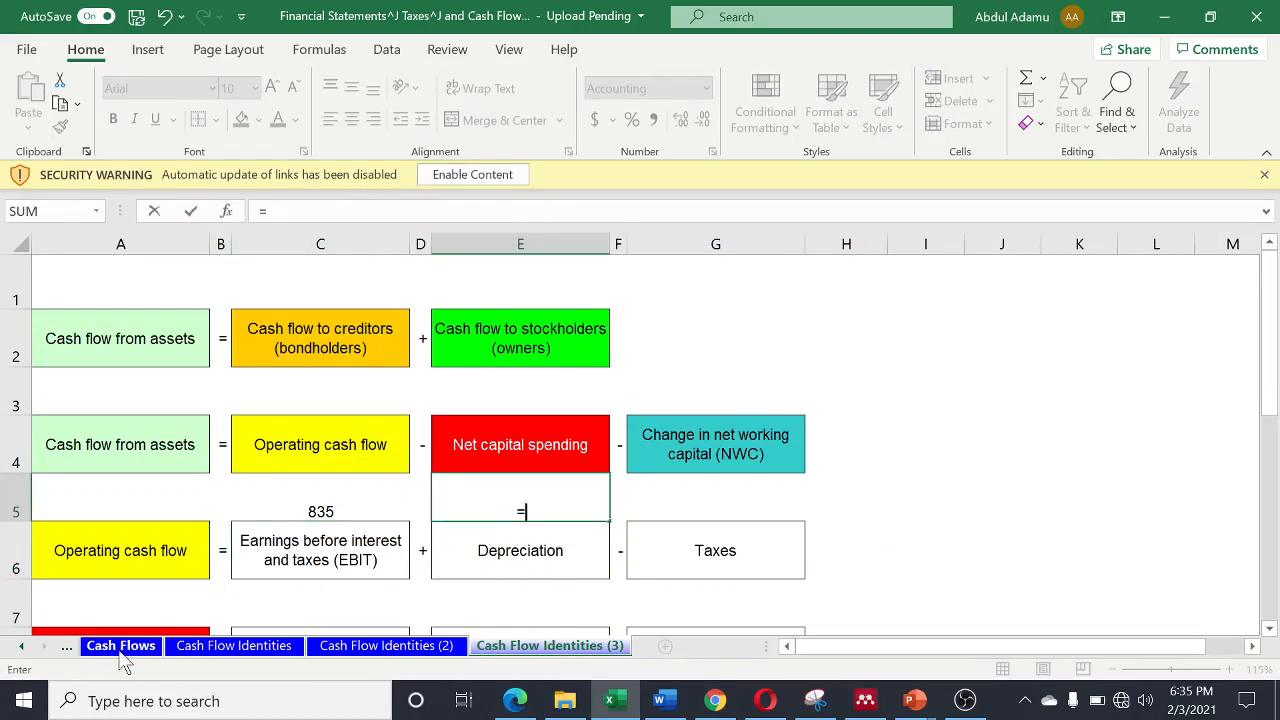
pyautogui.click(120, 646)
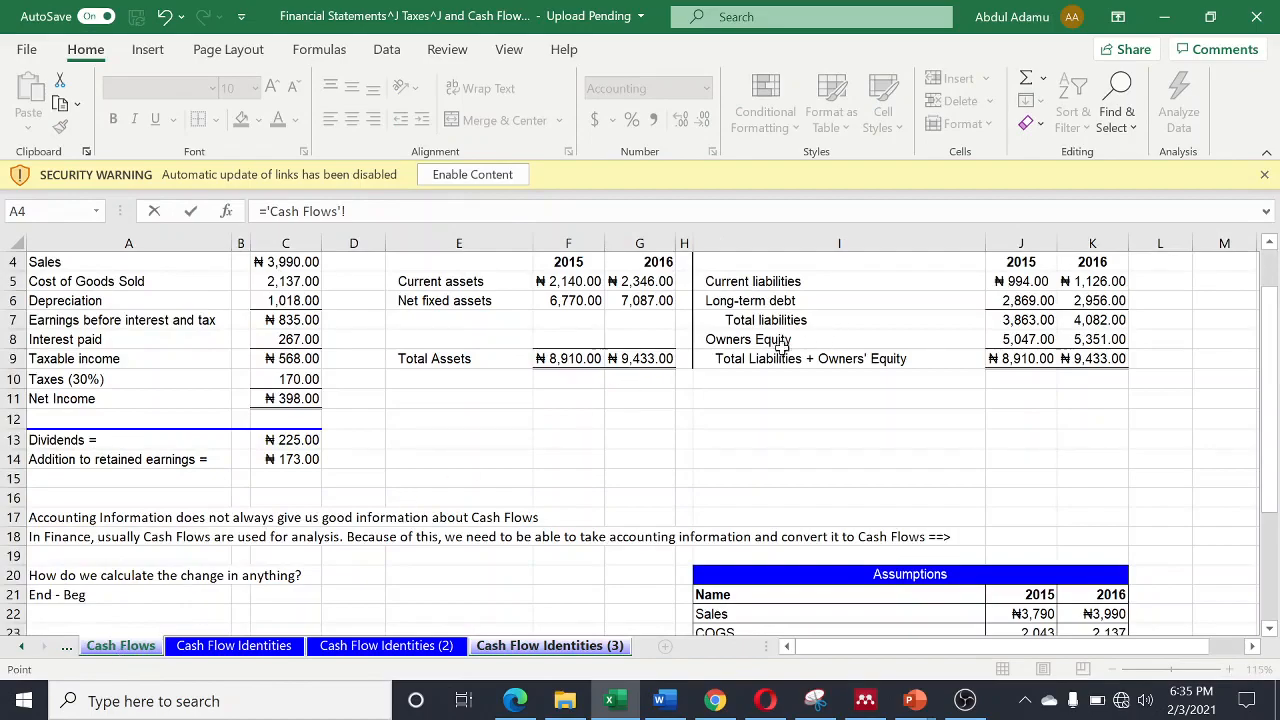
pyautogui.scroll(-2, 749, 504)
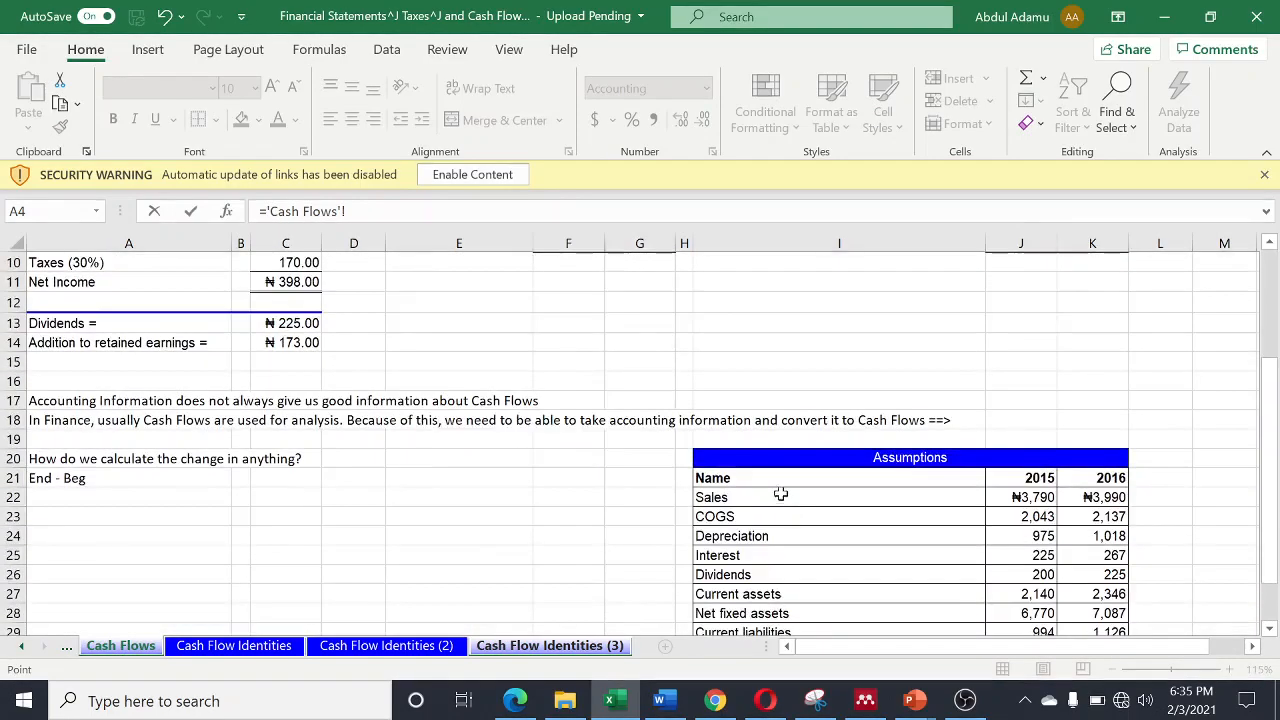
pyautogui.scroll(3, 700, 491)
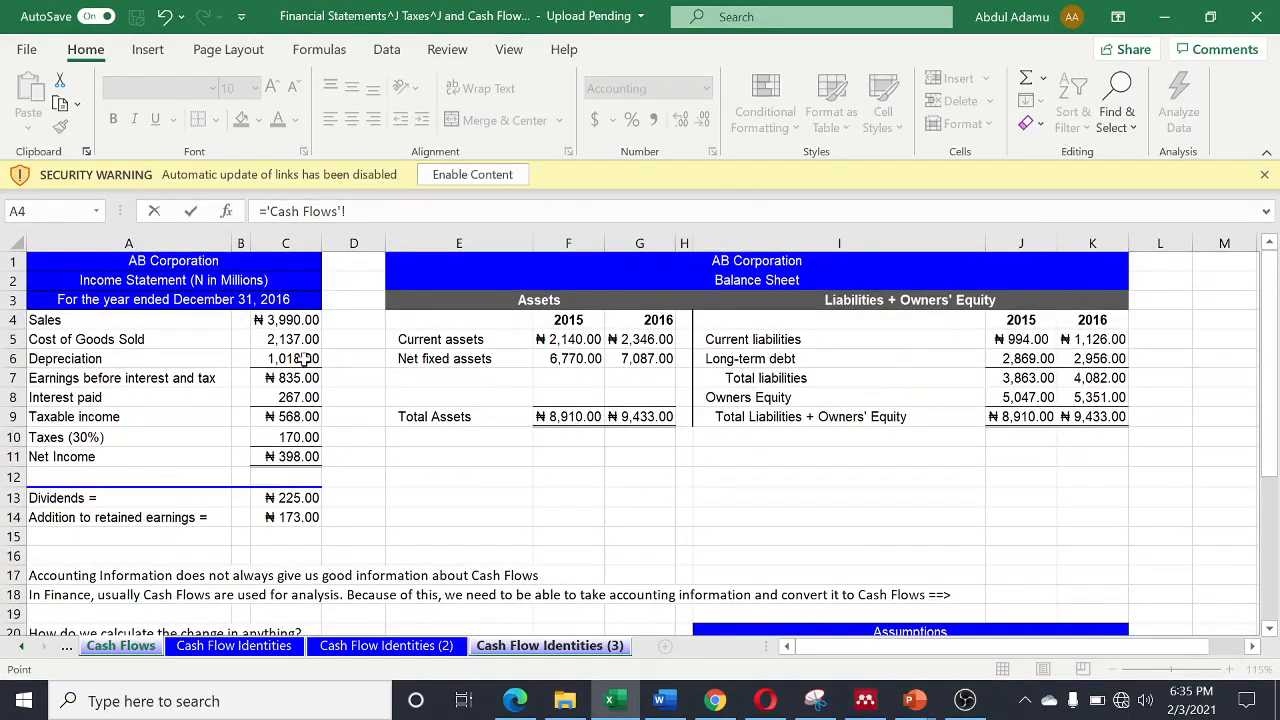
pyautogui.click(294, 355)
pyautogui.press('Return')
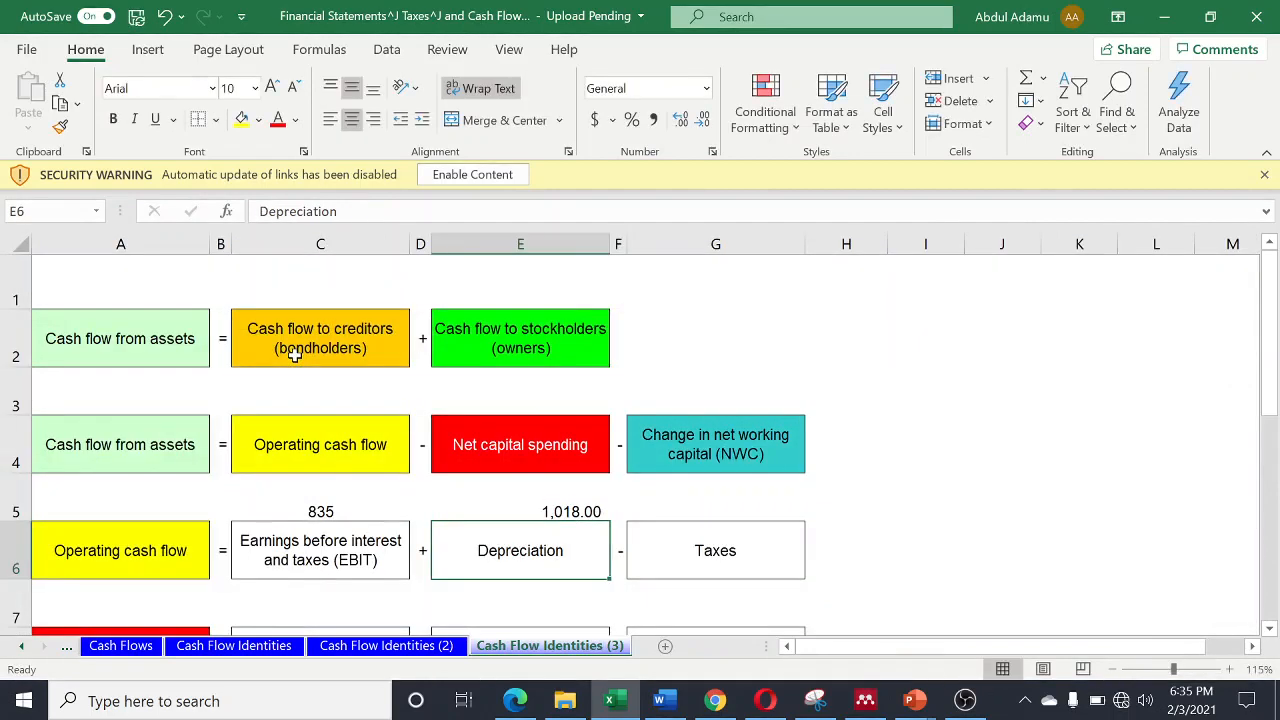
# - Link cell G5, above Taxes, to the tax amount with ='Cash Flows'!C10
pyautogui.click(706, 510)
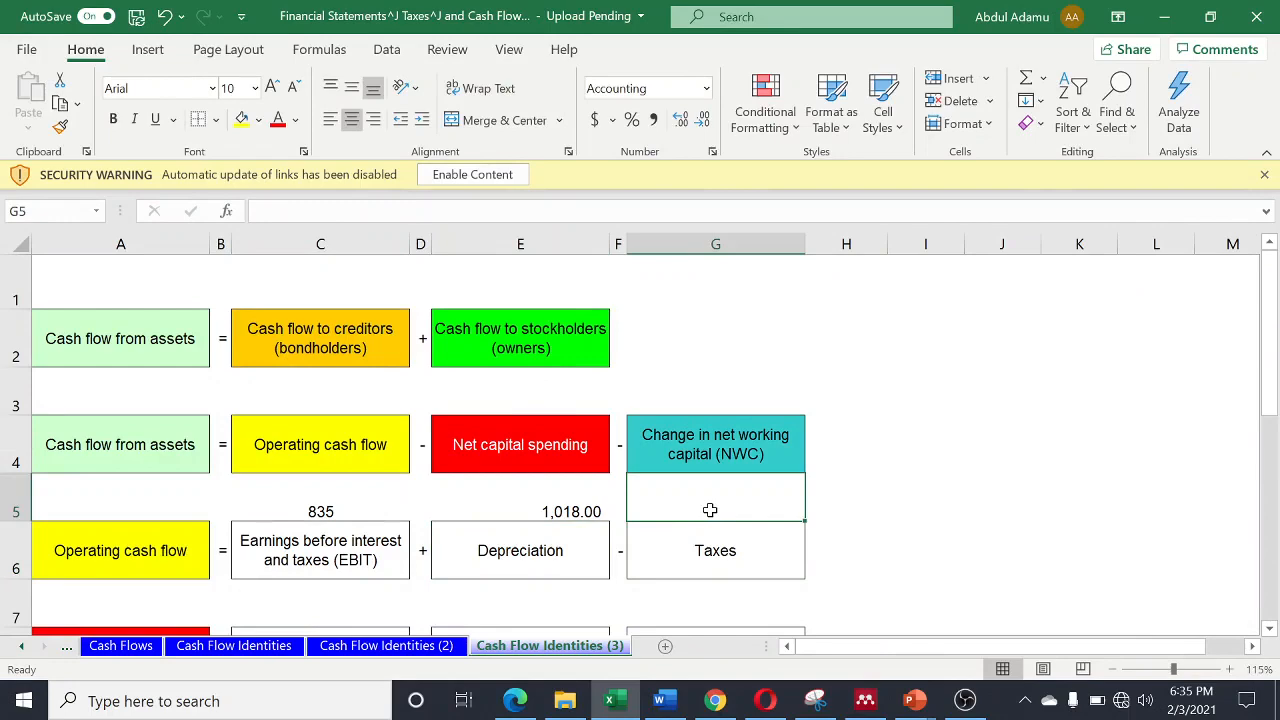
pyautogui.write('=')
pyautogui.click(112, 646)
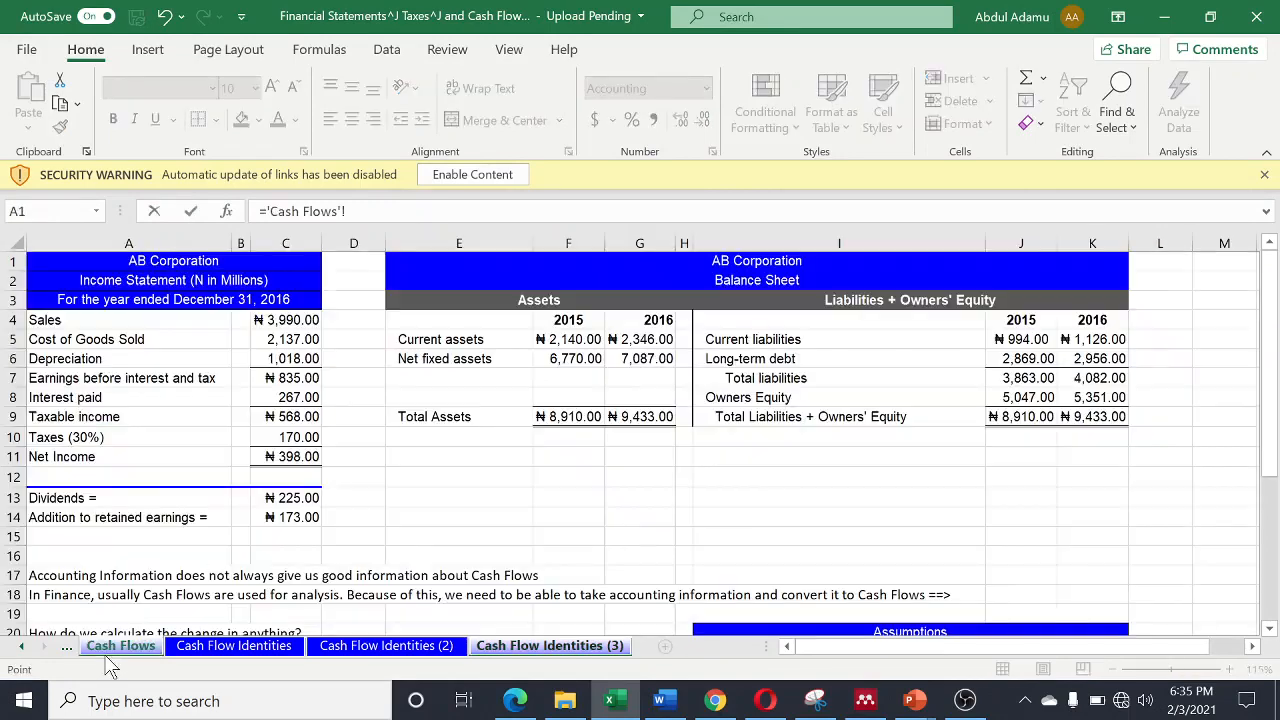
pyautogui.click(292, 440)
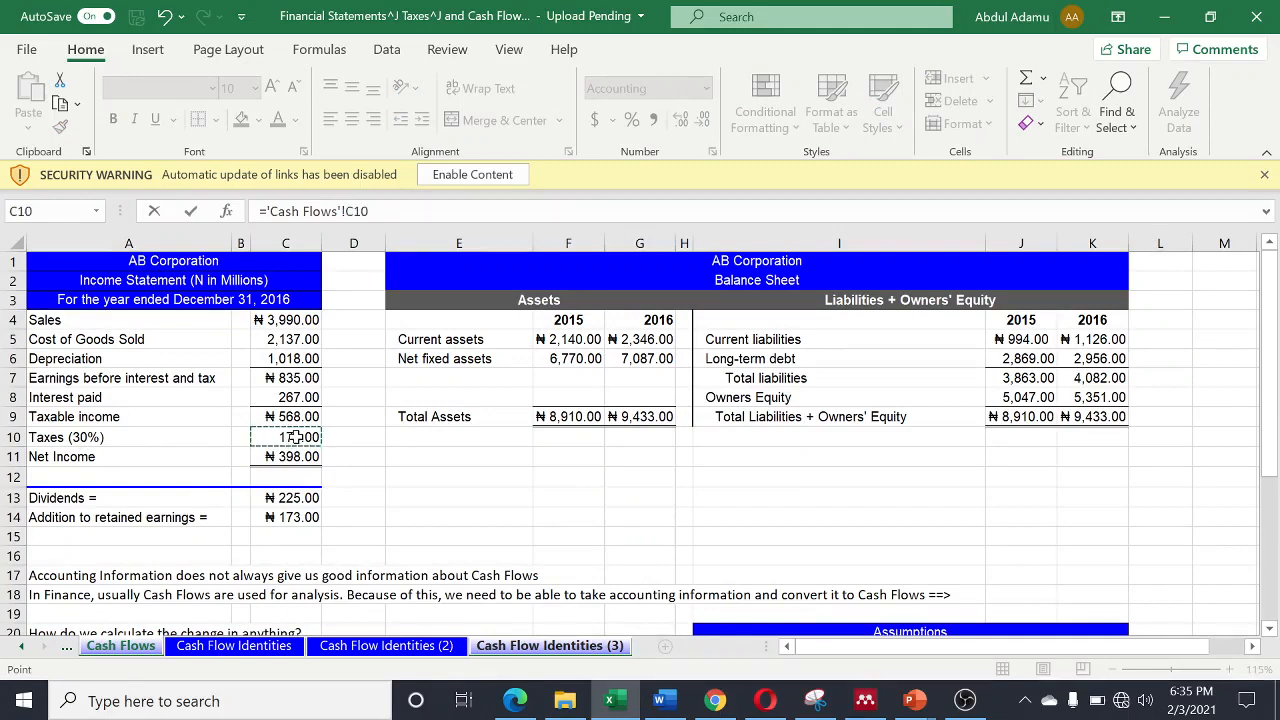
pyautogui.press('Return')
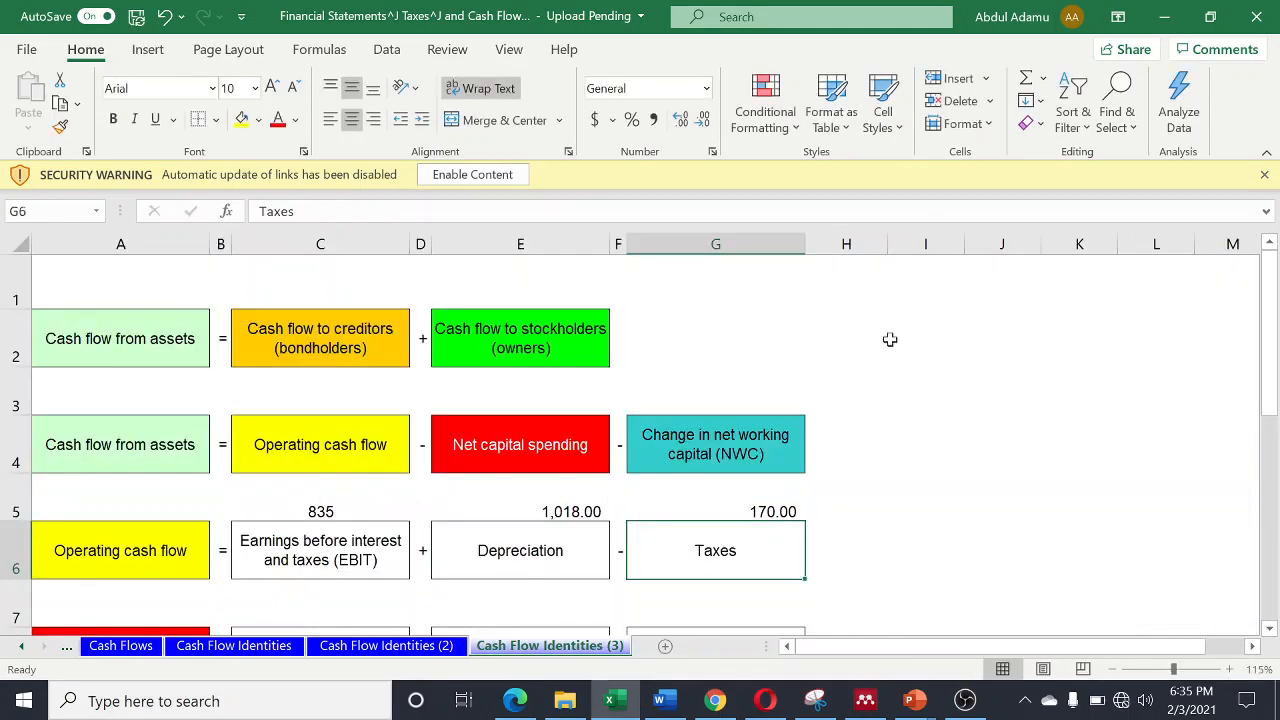
# - Narrow column H to a thin spacer and calculate operating cash flow in cell I6 with =C5+E5-G5
pyautogui.moveTo(886, 244); pyautogui.dragTo(819, 269)
pyautogui.click(835, 272)
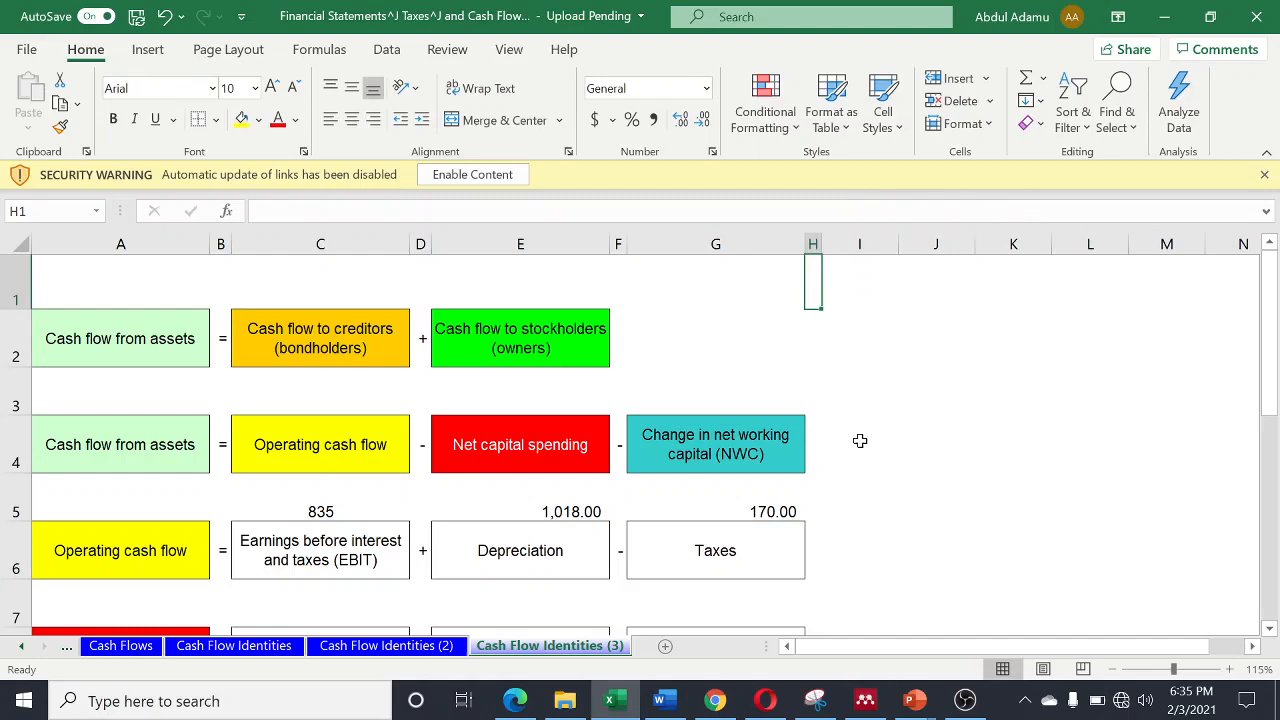
pyautogui.click(856, 537)
pyautogui.write('=')
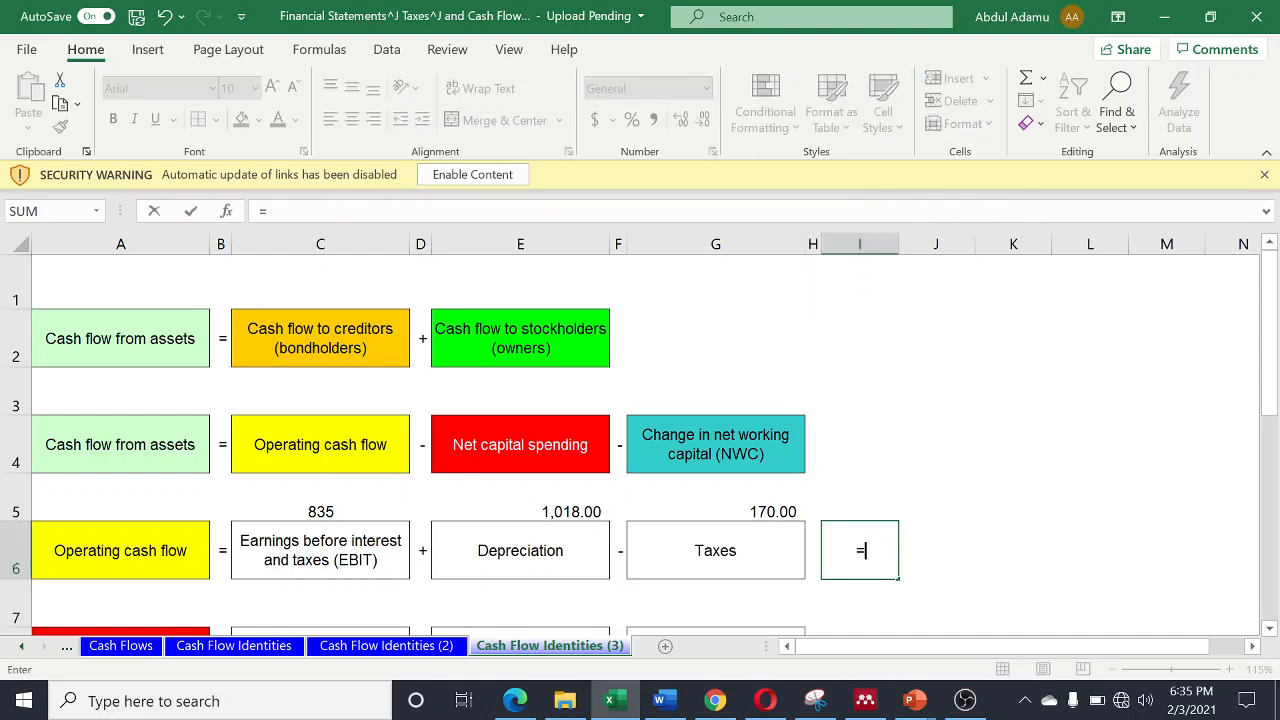
pyautogui.click(321, 512)
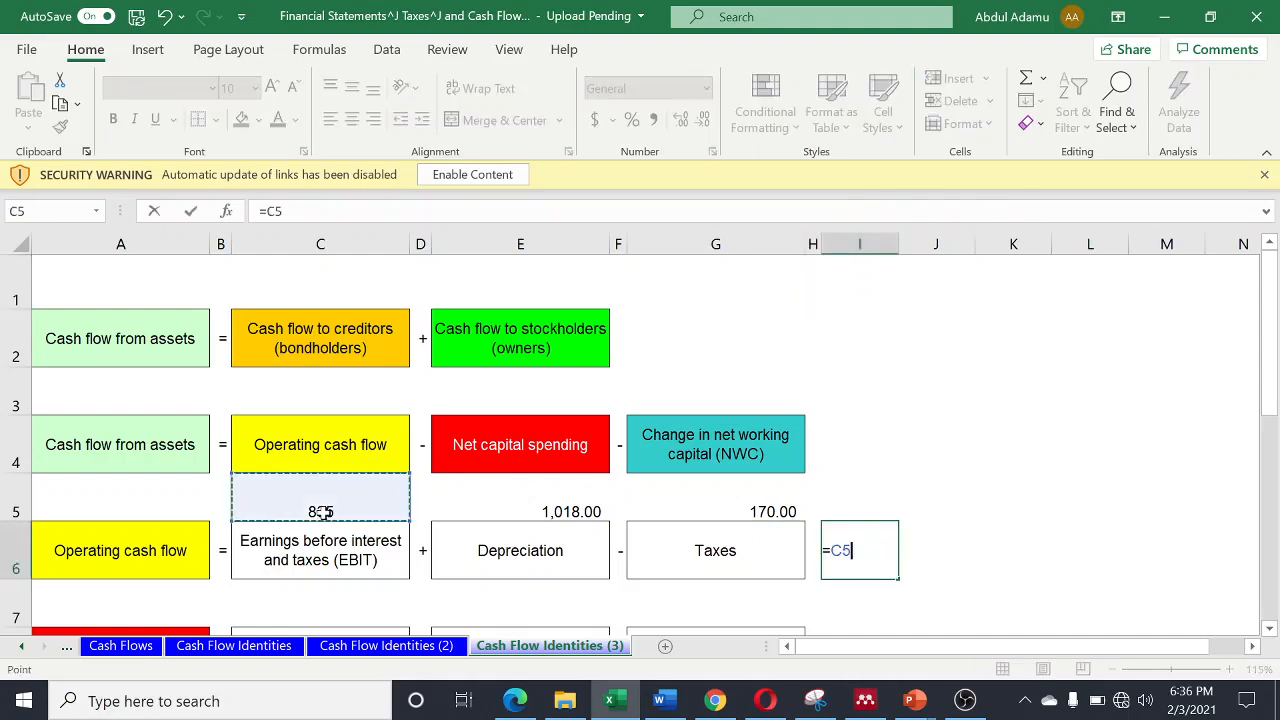
pyautogui.write('+')
pyautogui.click(575, 512)
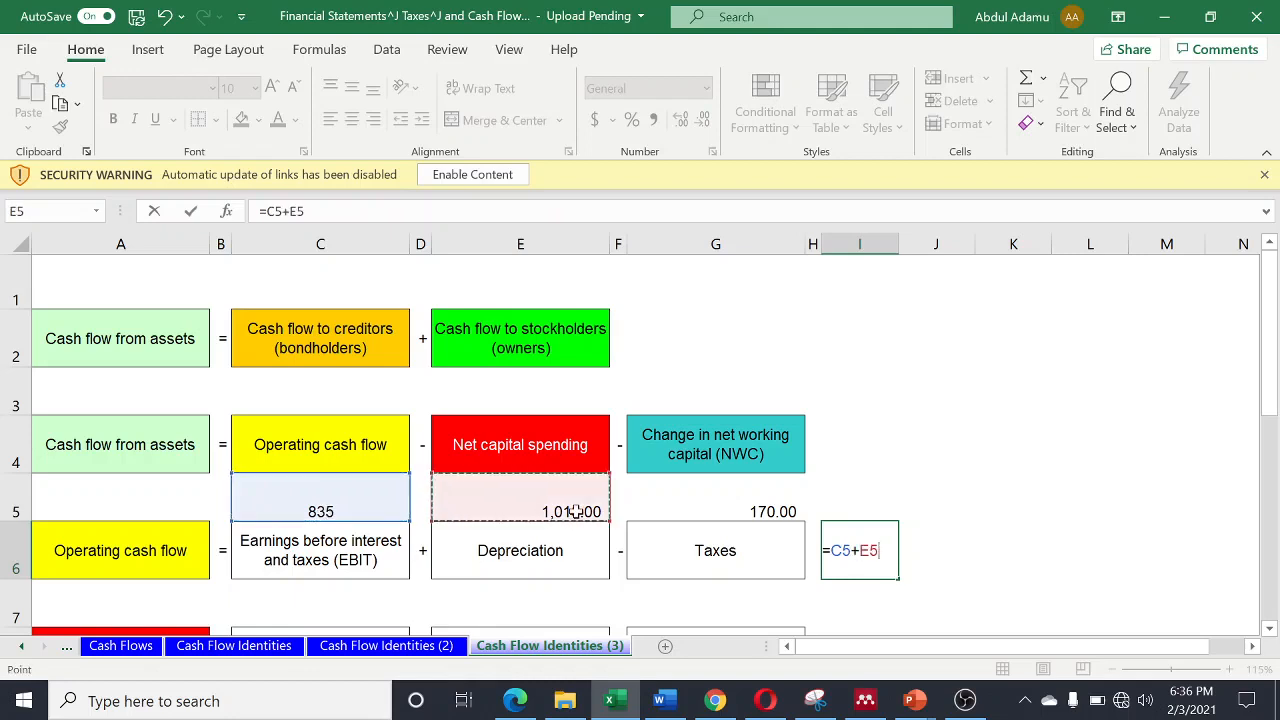
pyautogui.write('-')
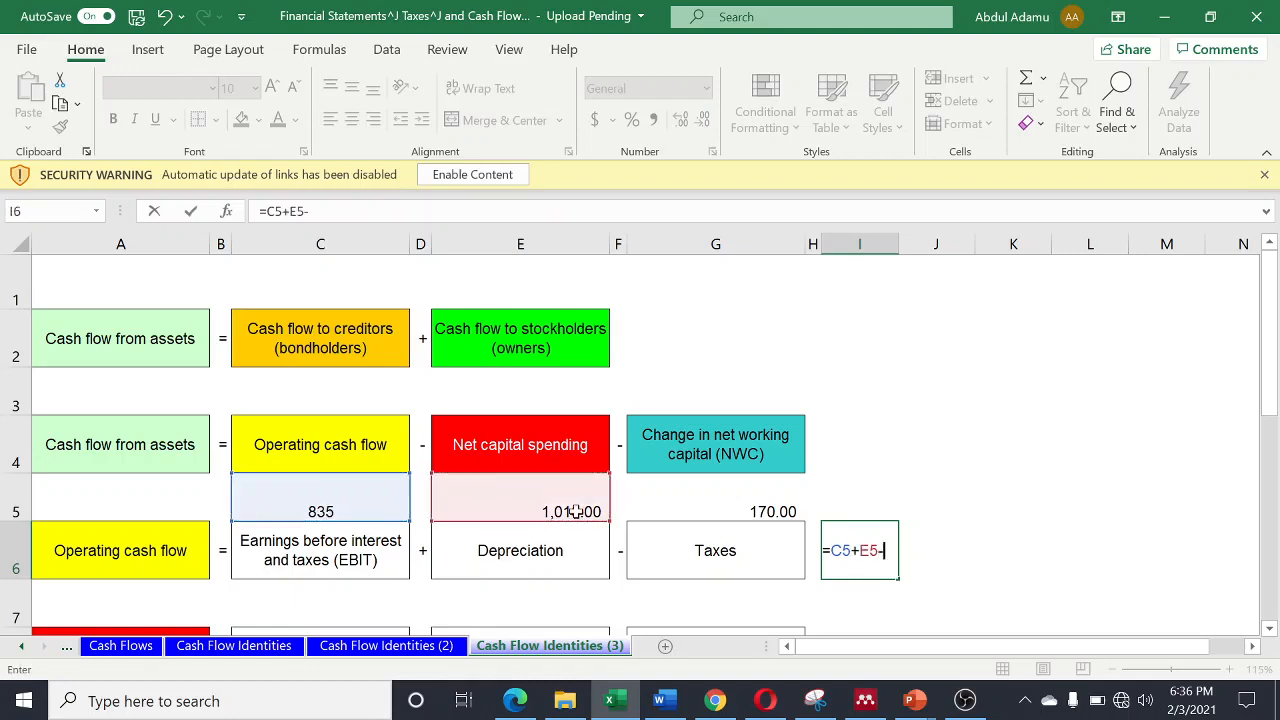
pyautogui.click(778, 508)
pyautogui.press('Return')
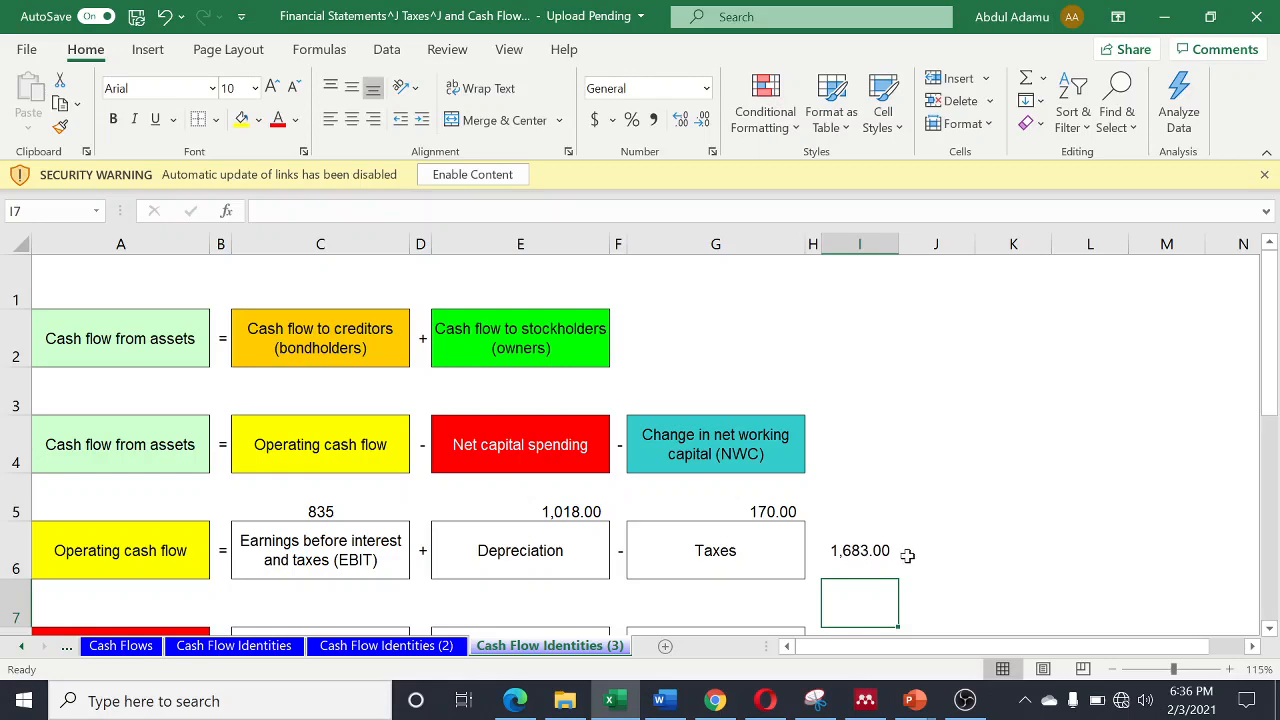
# - Link cell C7, above Ending net fixed assets, to the 2016 net fixed assets in the Assumptions table with ='Cash Flows'!K28
pyautogui.scroll(-1, 912, 556)
pyautogui.scroll(1, 912, 556)
pyautogui.scroll(-1, 863, 540)
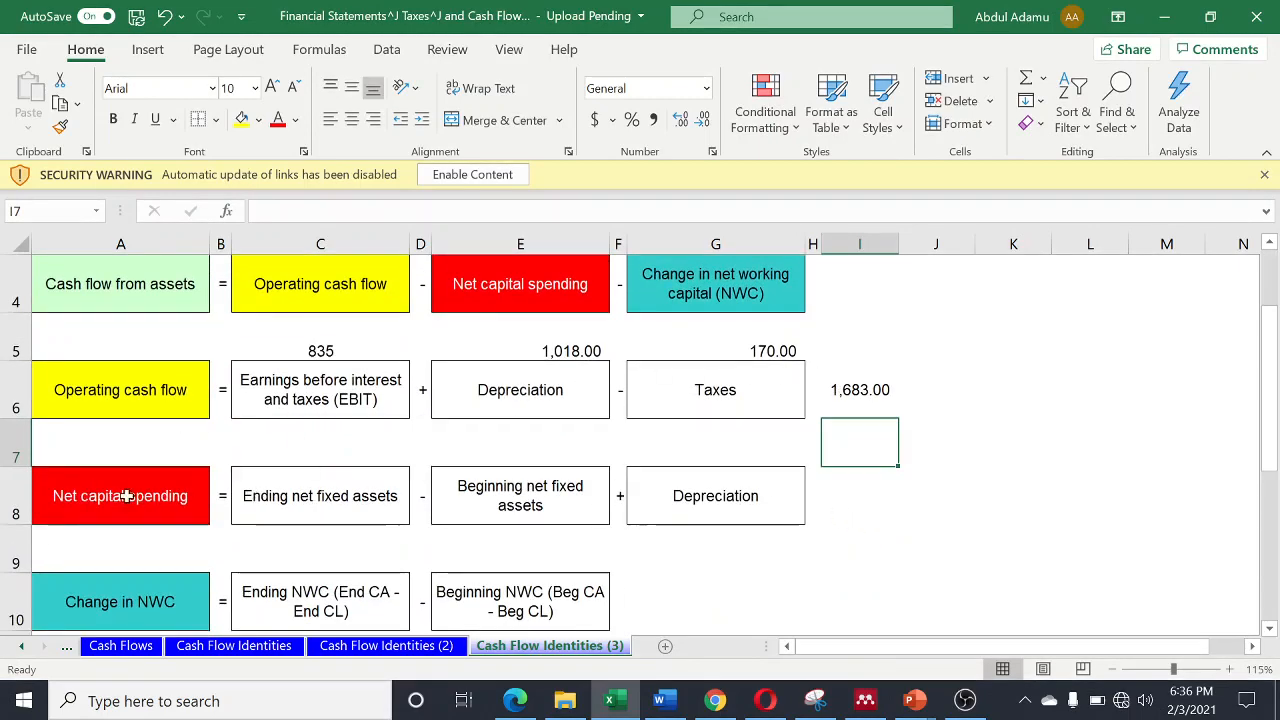
pyautogui.click(312, 452)
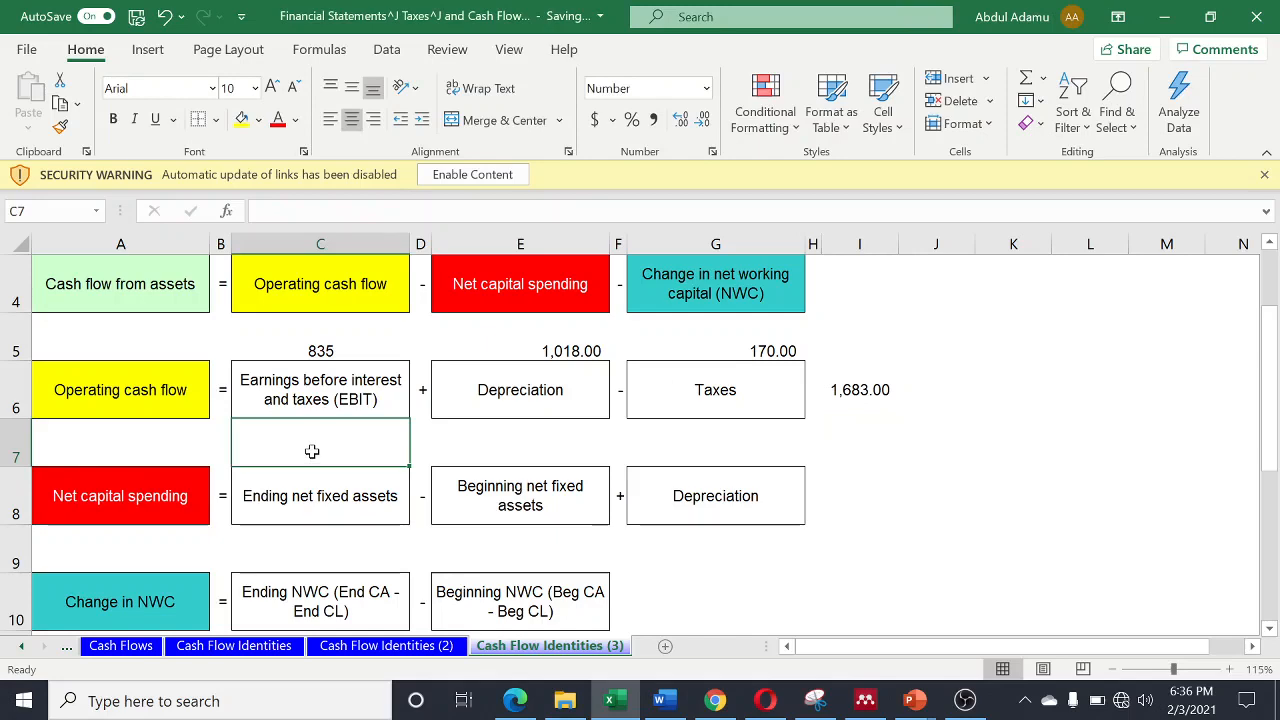
pyautogui.write('=')
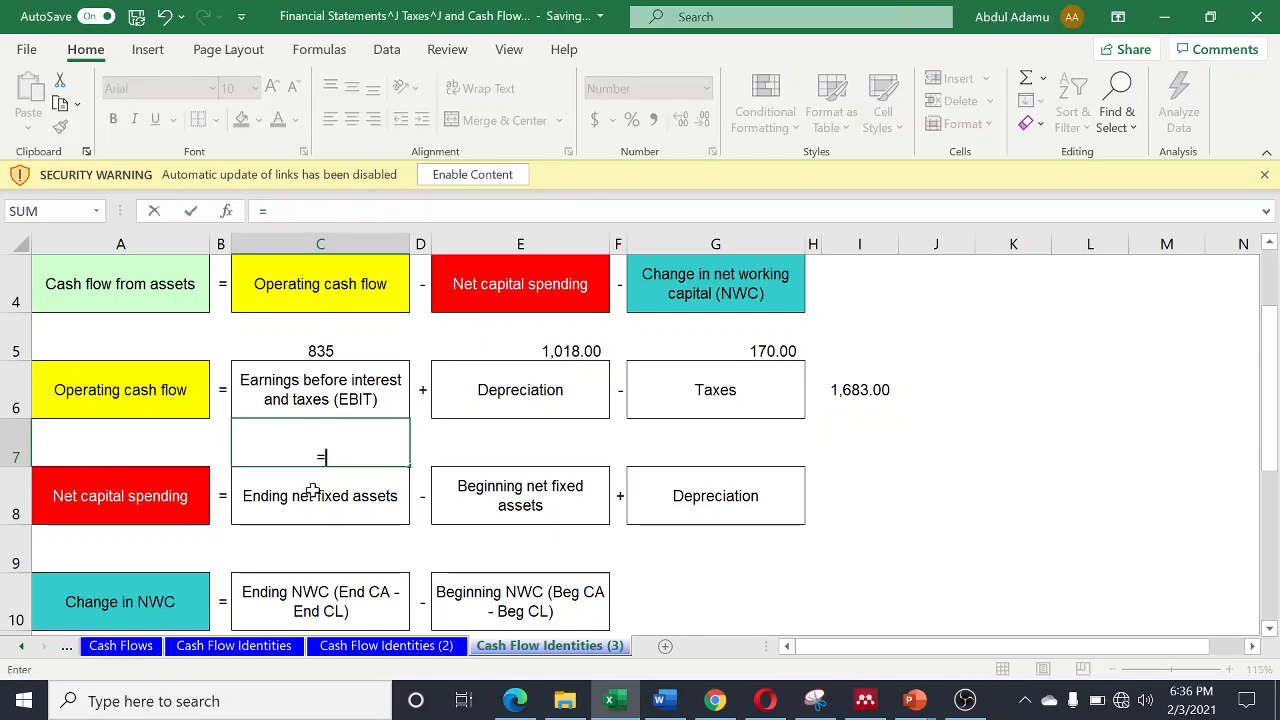
pyautogui.click(132, 647)
pyautogui.scroll(-5, 733, 415)
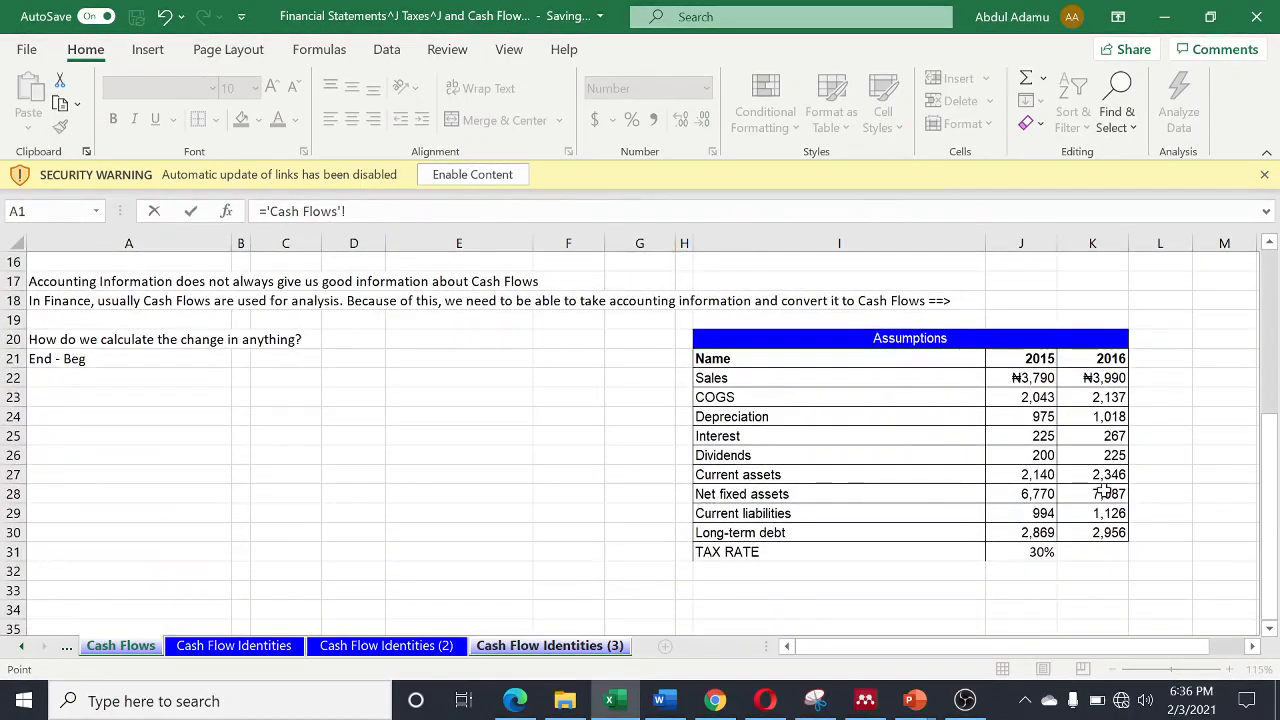
pyautogui.click(1104, 496)
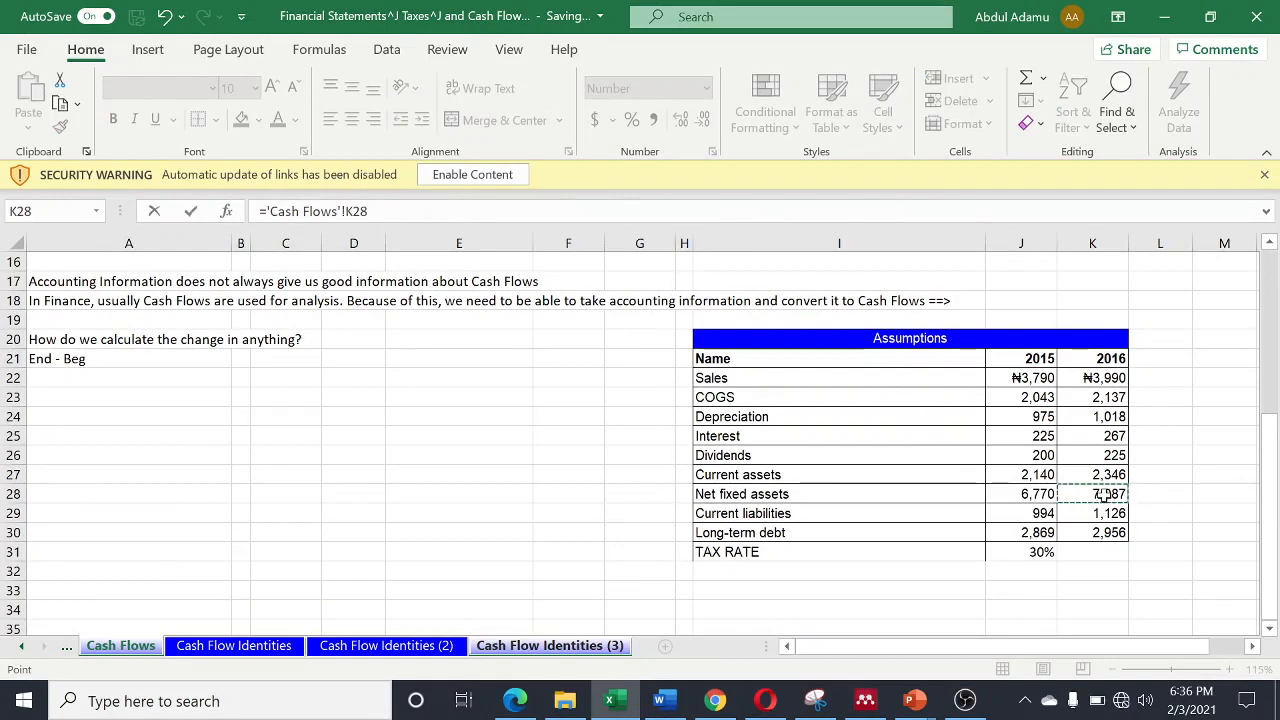
pyautogui.write('-')
pyautogui.press('Return')
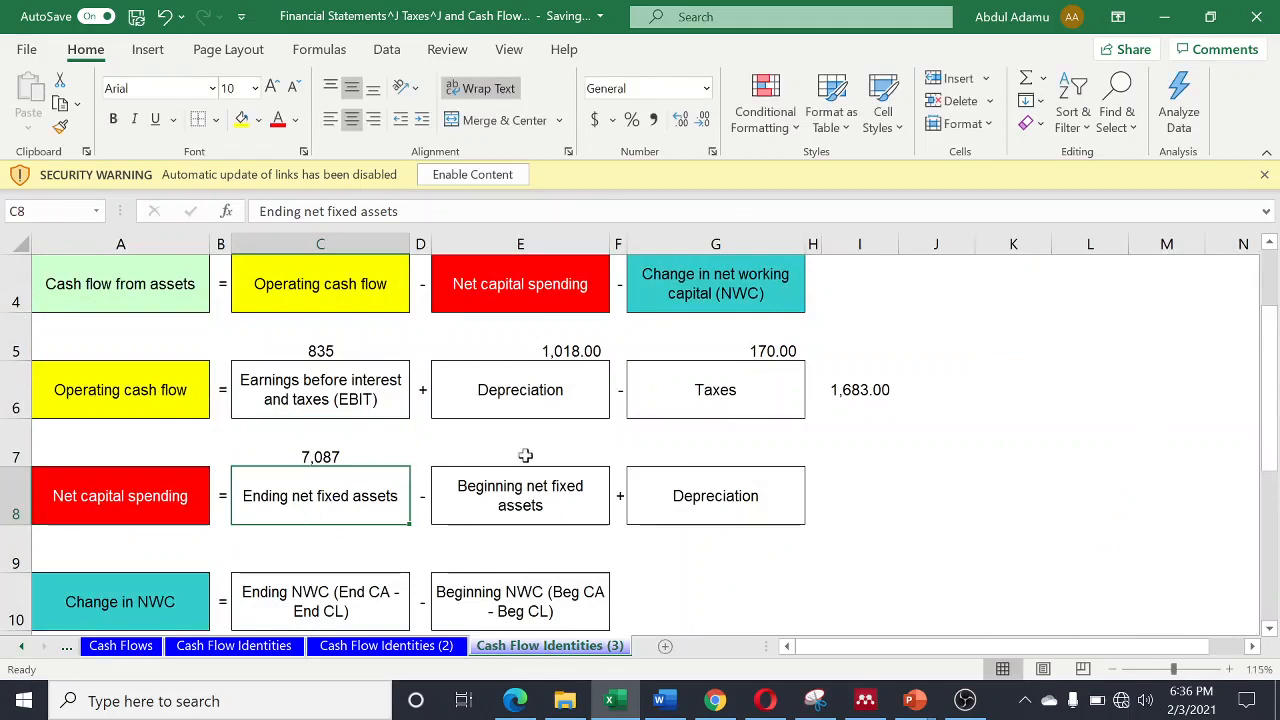
# - Link cell E7, above Beginning net fixed assets, to the 2015 net fixed assets in the Assumptions table with ='Cash Flows'!J28
pyautogui.click(519, 458)
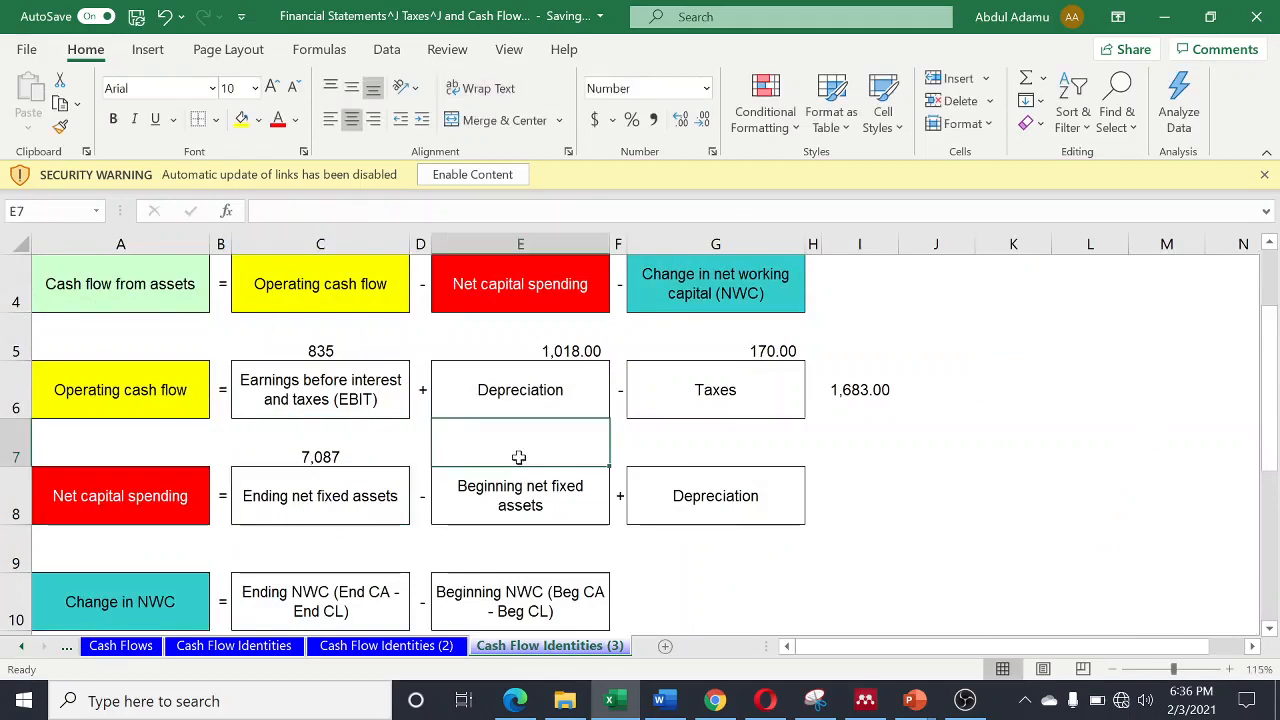
pyautogui.write('=')
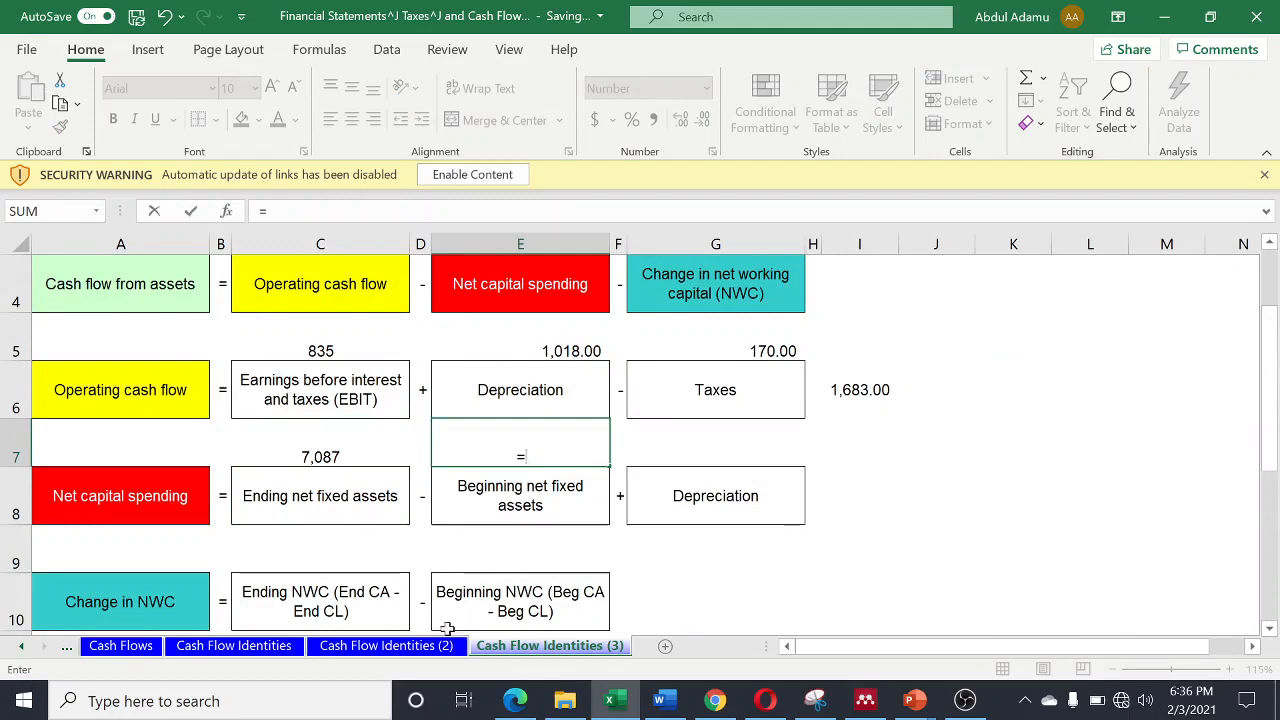
pyautogui.click(106, 648)
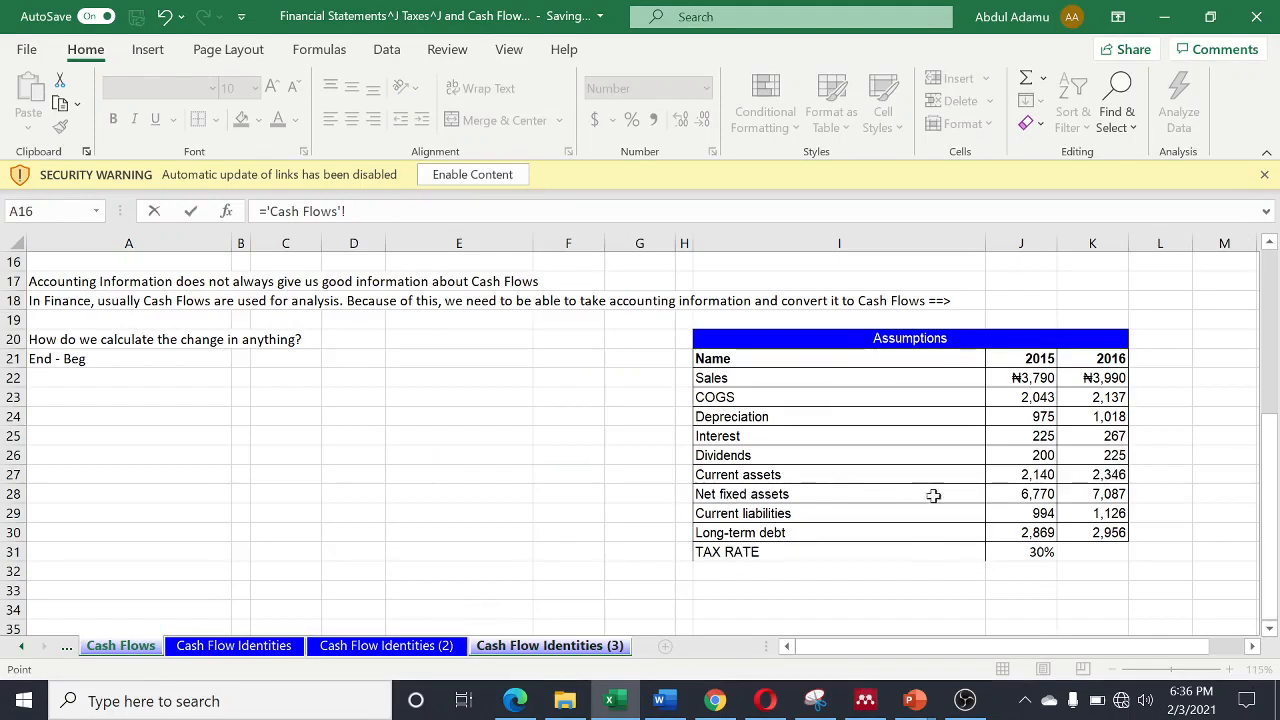
pyautogui.click(1032, 494)
pyautogui.press('Return')
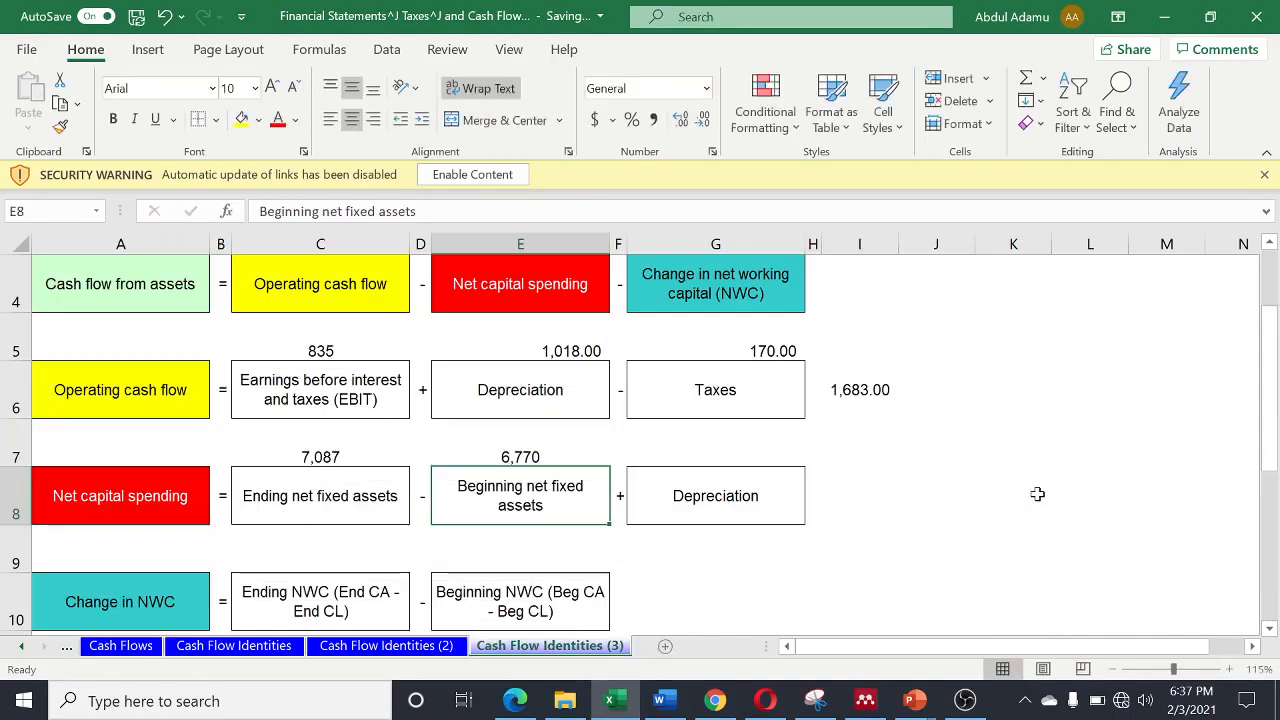
# - Link cell G7, above Depreciation, to the 2016 depreciation in the Assumptions table with ='Cash Flows'!K24
pyautogui.click(717, 457)
pyautogui.write('=')
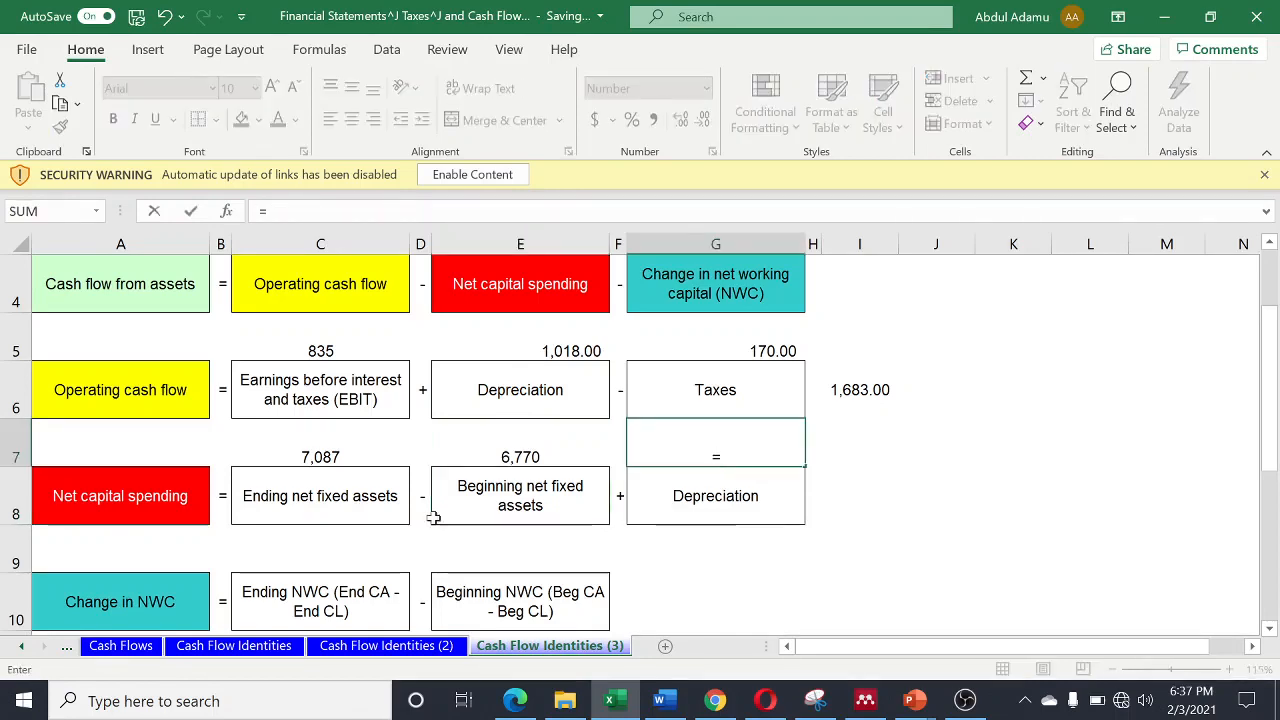
pyautogui.click(130, 646)
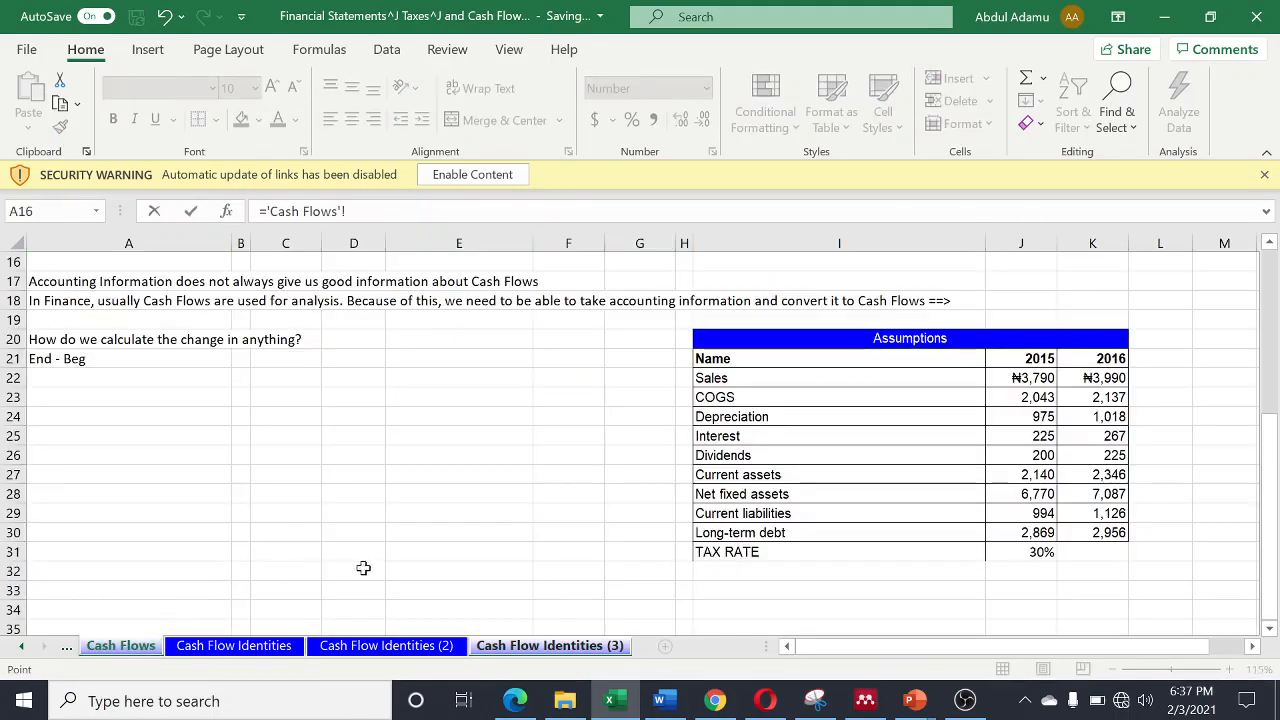
pyautogui.click(1107, 416)
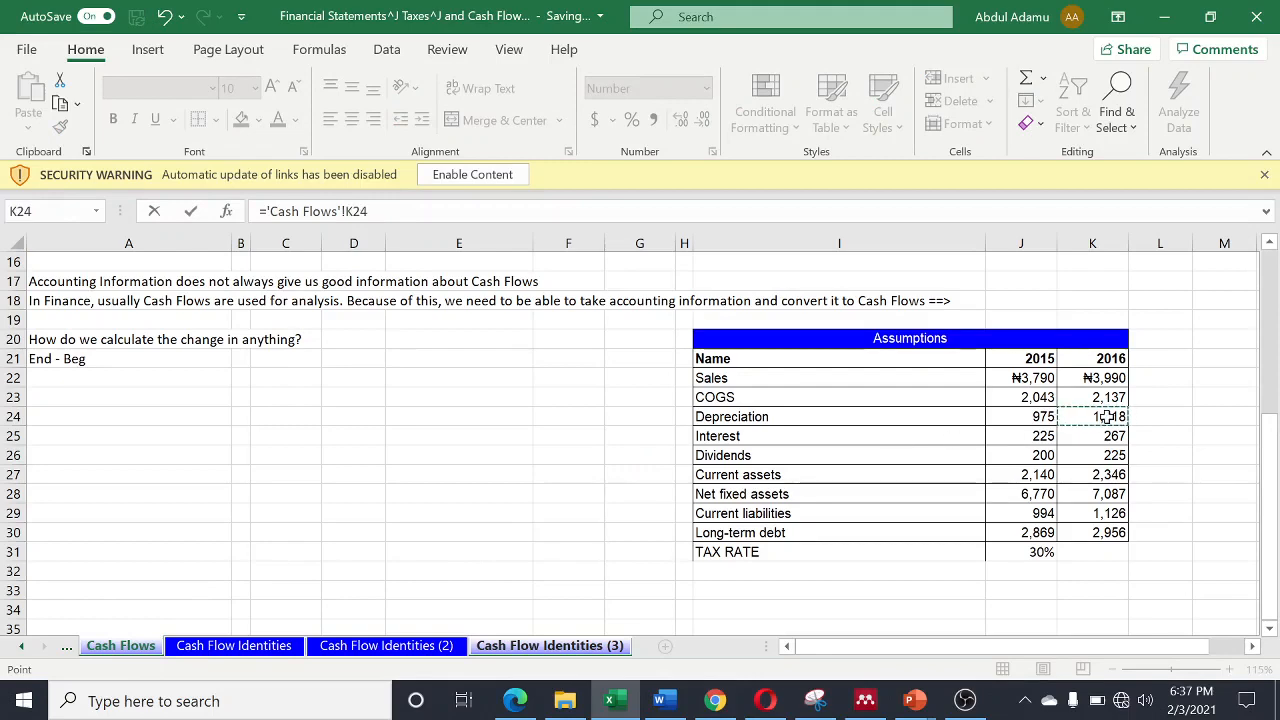
pyautogui.press('Return')
# - Calculate net capital spending in cell I8 with =C7-E7+G7
pyautogui.click(868, 489)
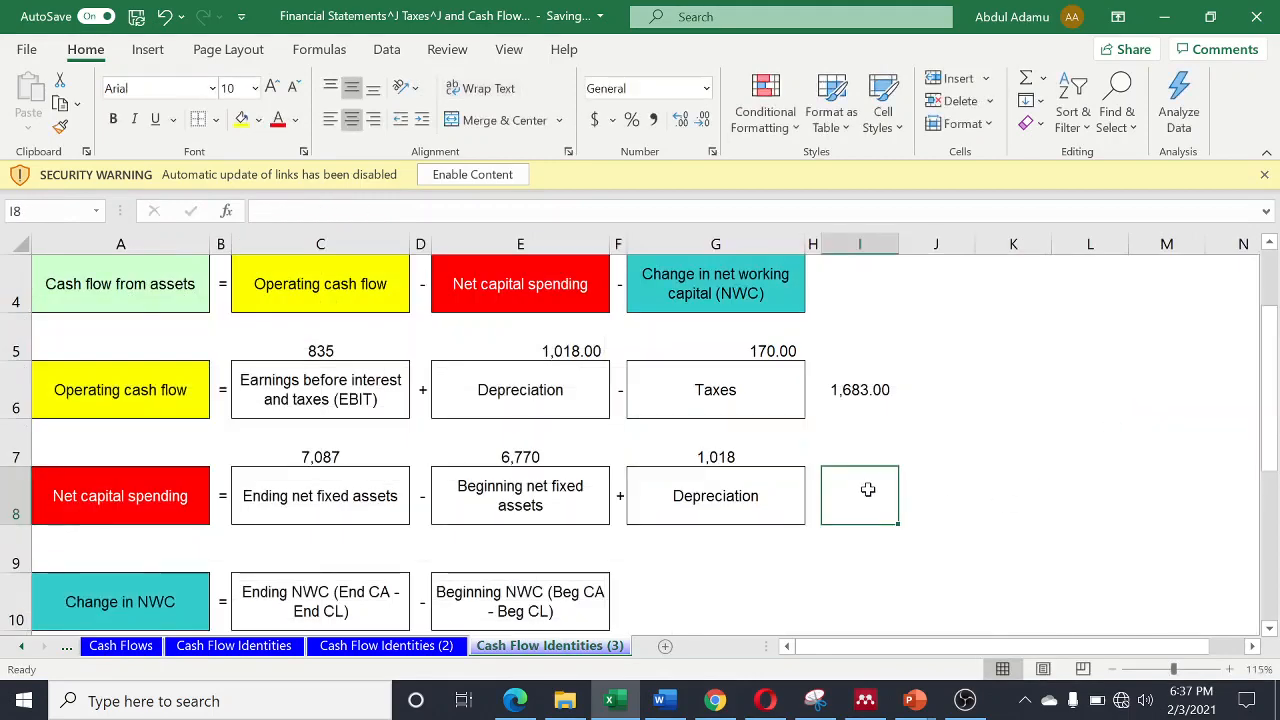
pyautogui.write('=')
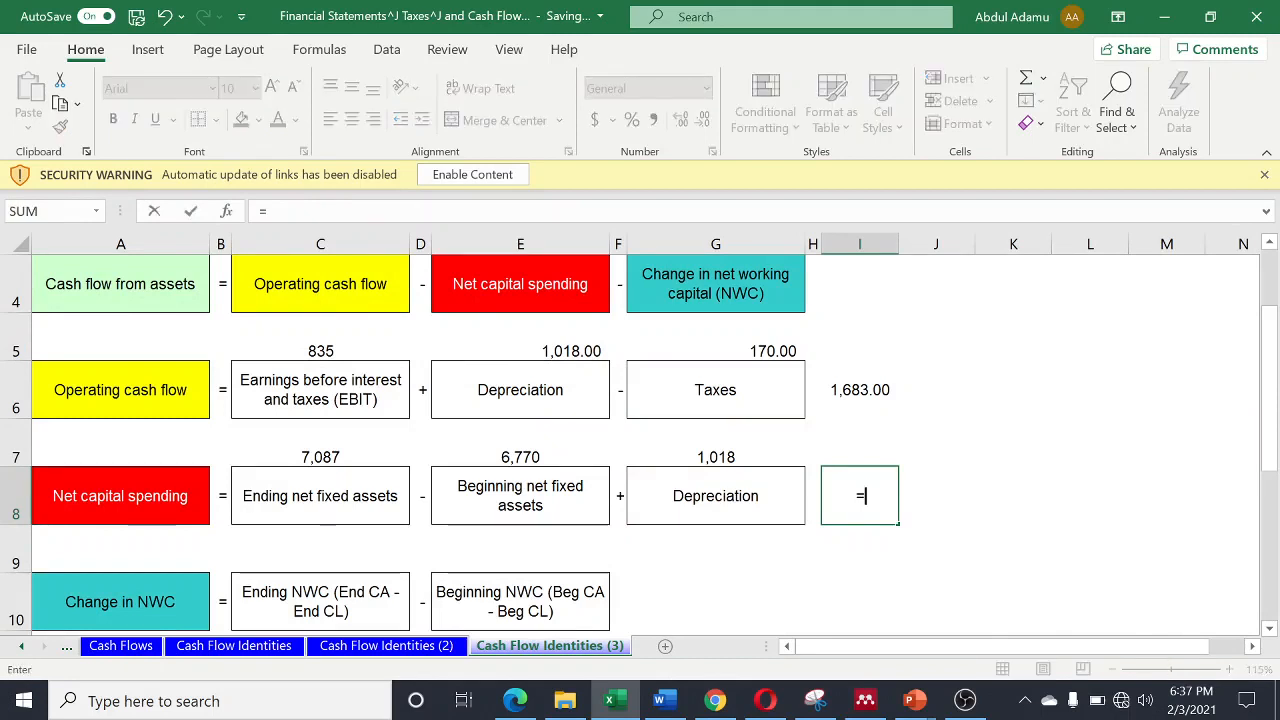
pyautogui.click(338, 457)
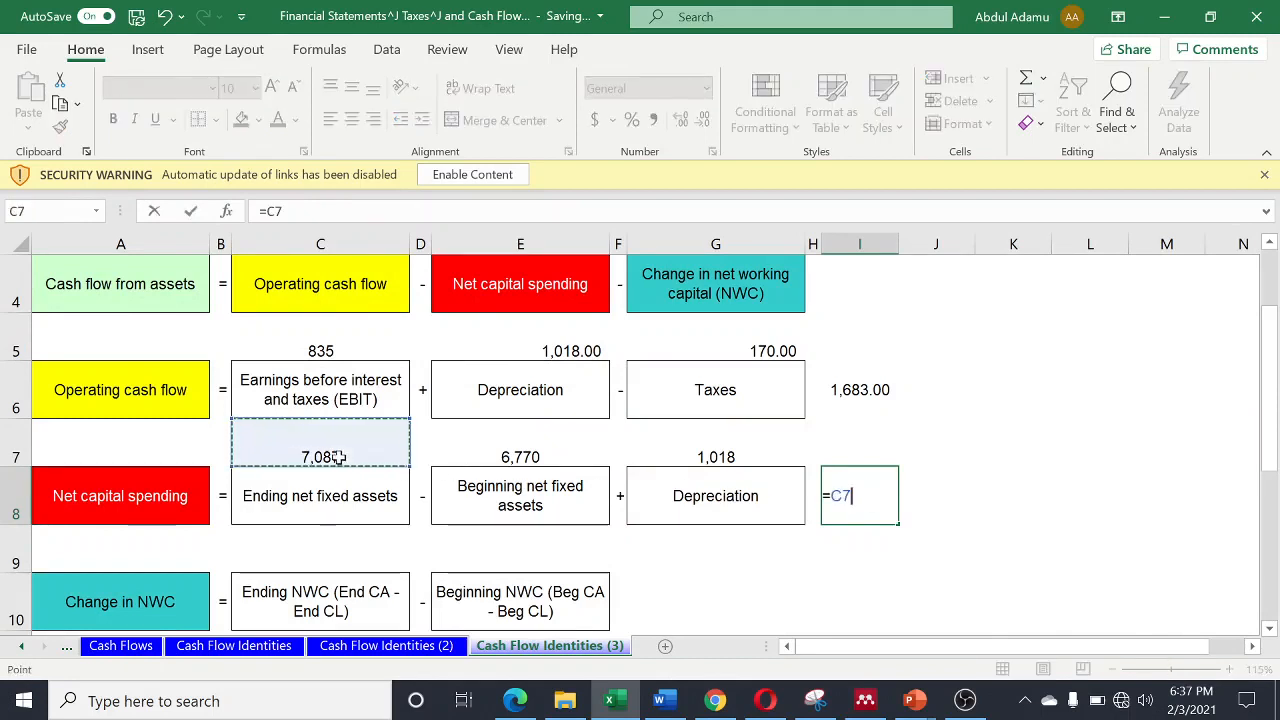
pyautogui.write('-')
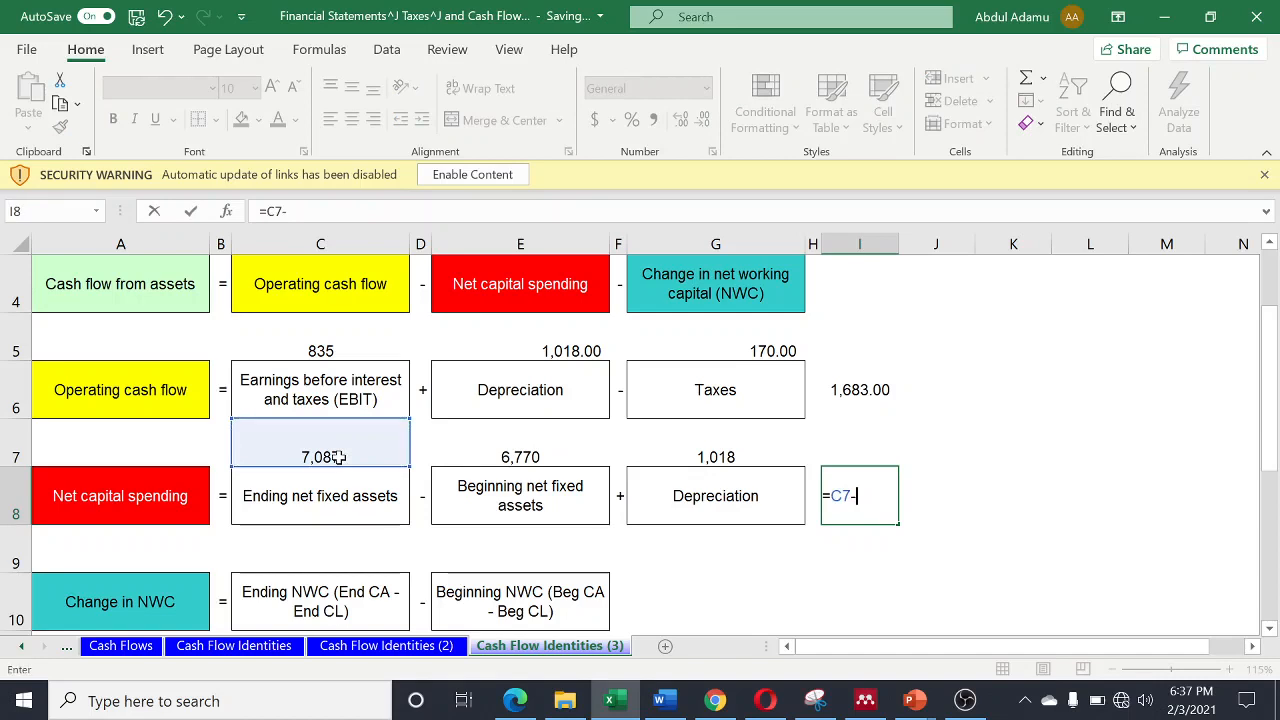
pyautogui.click(506, 457)
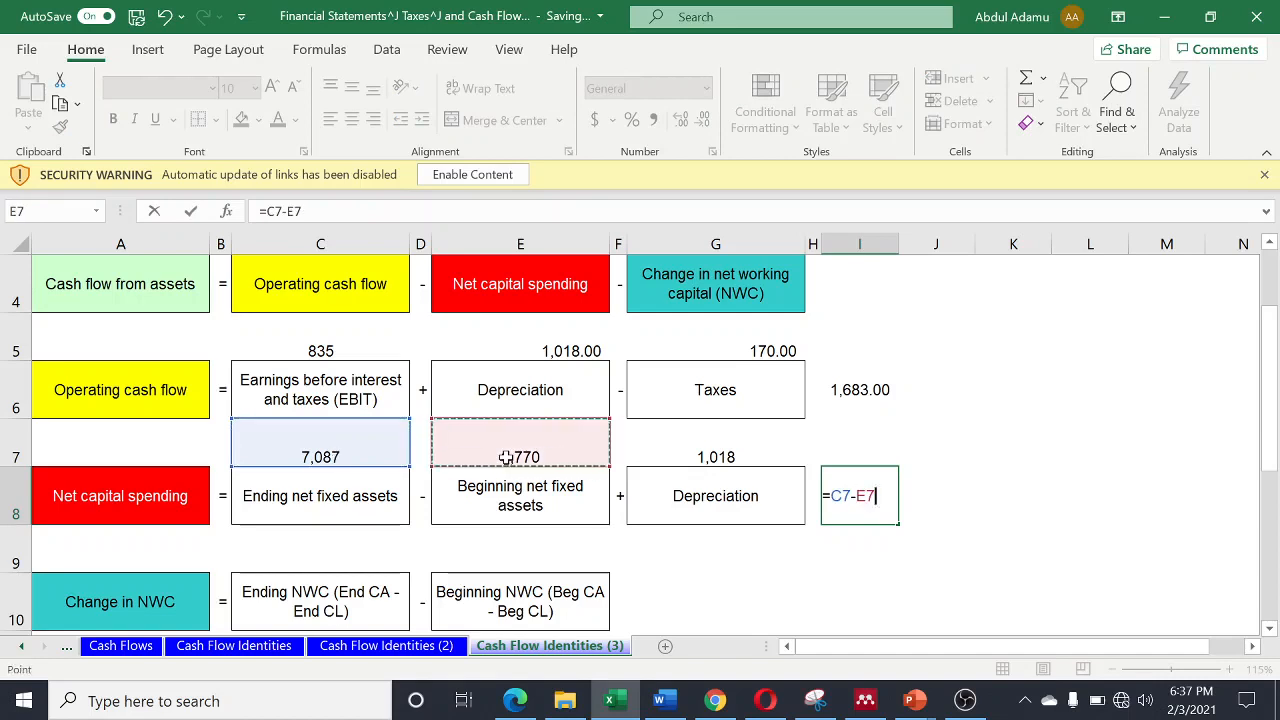
pyautogui.write('+')
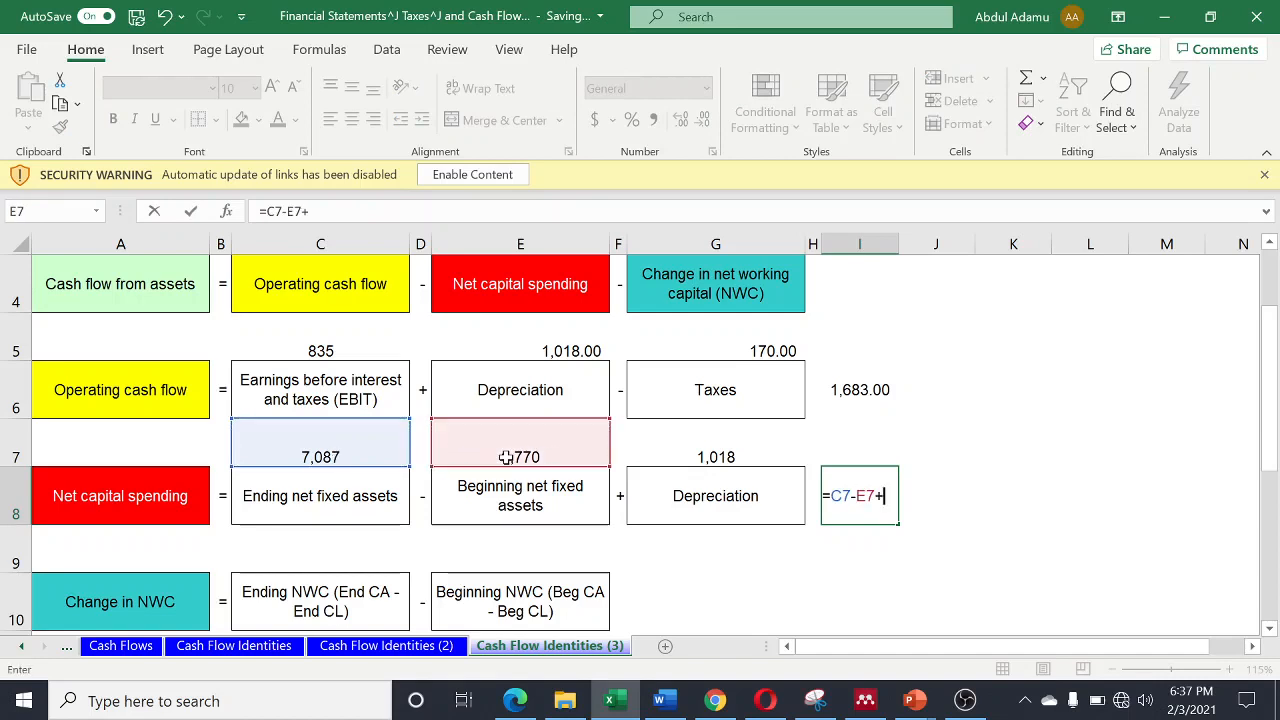
pyautogui.click(690, 455)
pyautogui.press('Return')
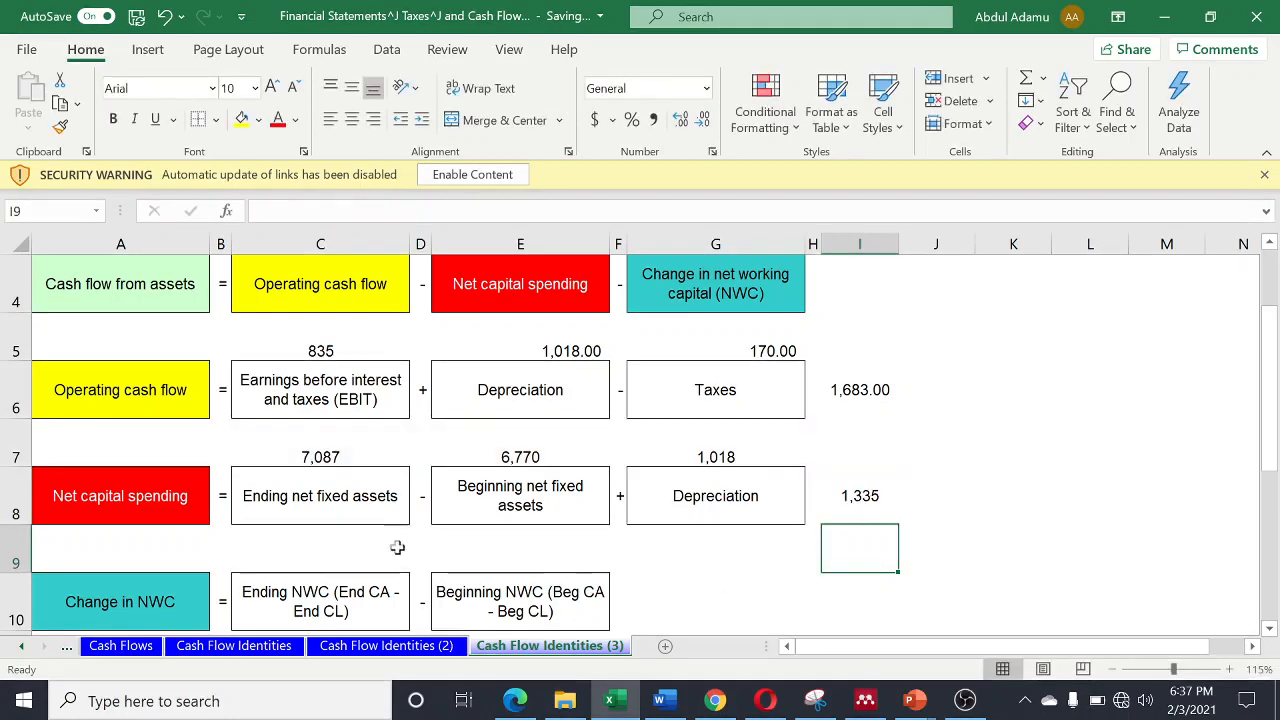
# - Calculate ending NWC in cell C9 as 2016 current assets minus 2016 current liabilities, cells K27 and K29 of the Cash Flows sheet
pyautogui.click(313, 558)
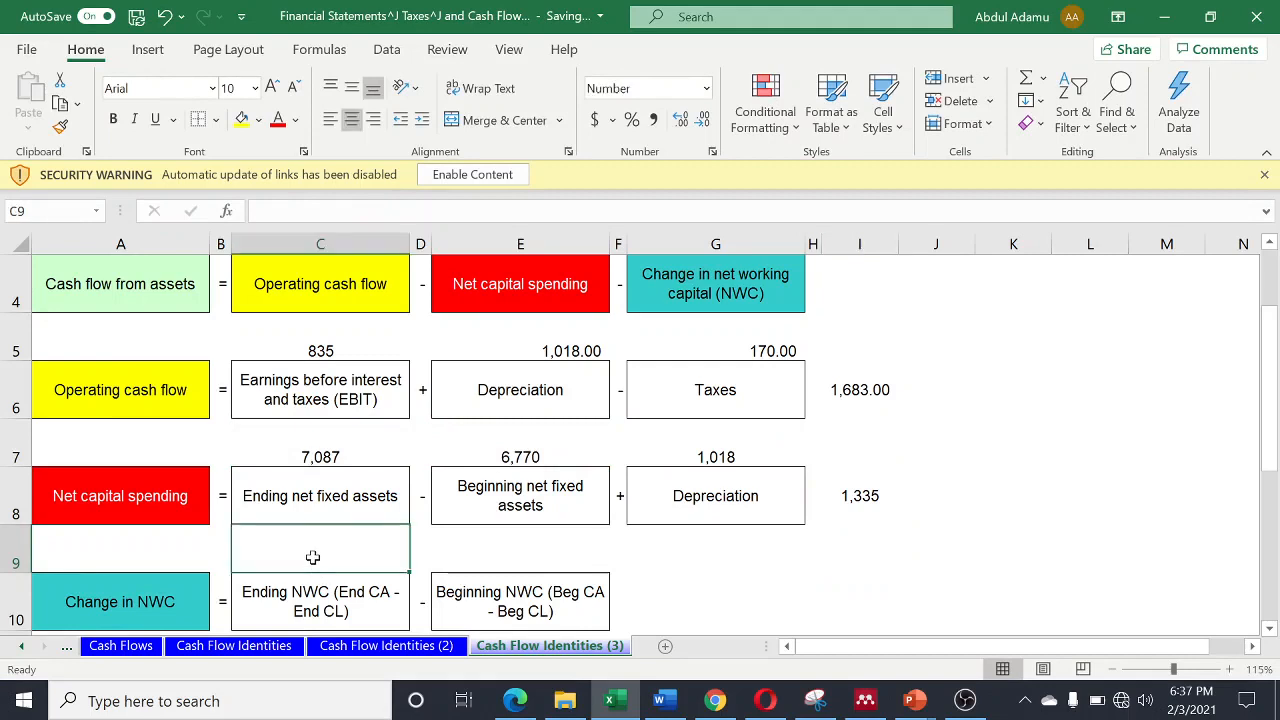
pyautogui.write('=')
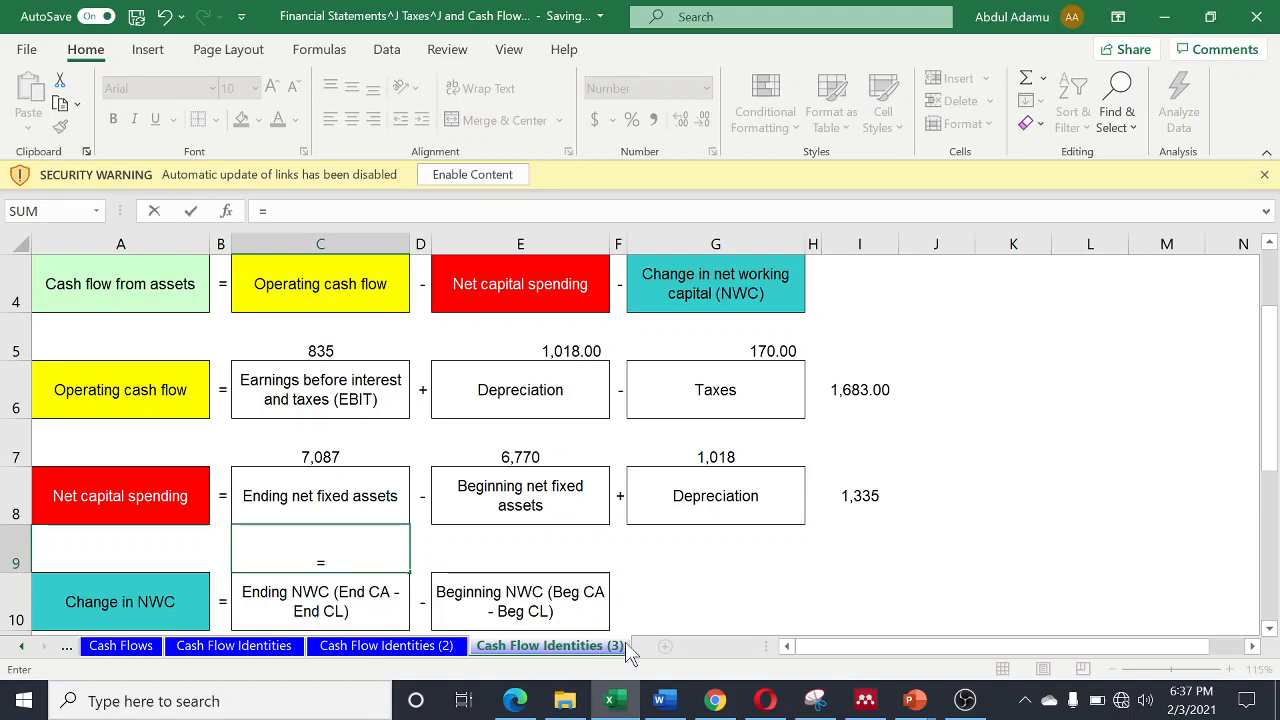
pyautogui.click(135, 645)
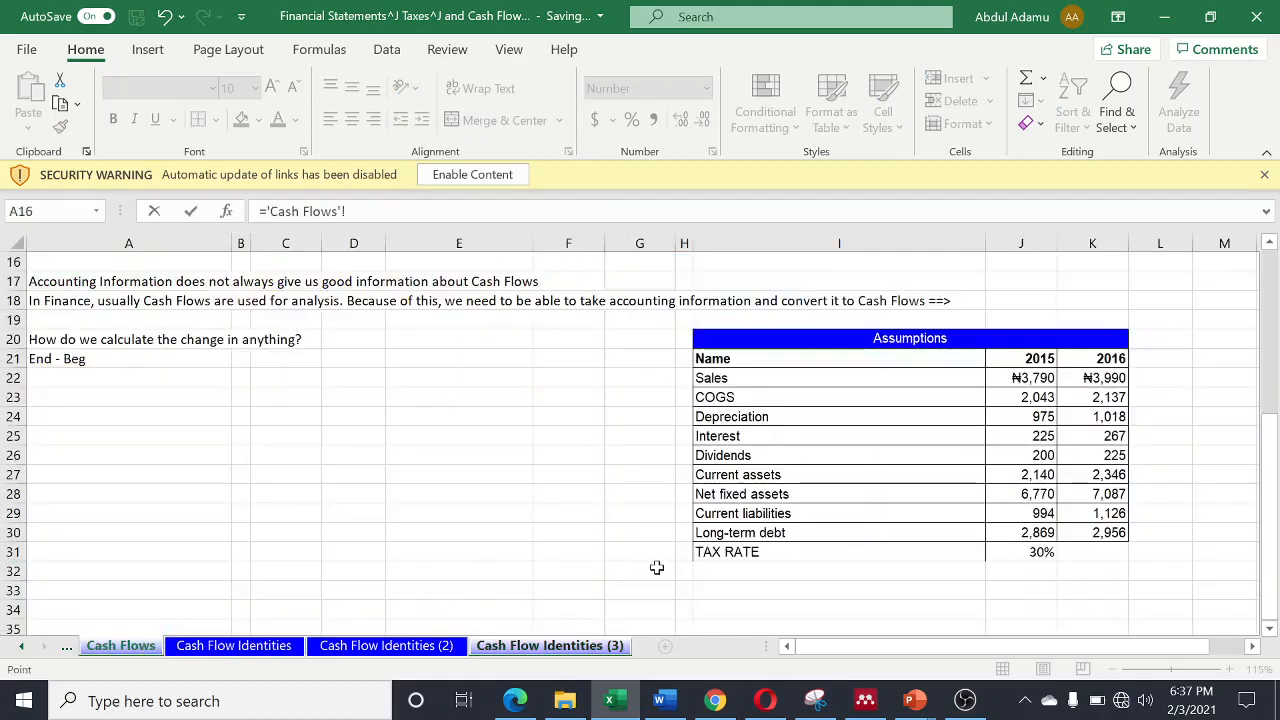
pyautogui.click(1108, 479)
pyautogui.write('-')
pyautogui.click(1115, 513)
pyautogui.press('Return')
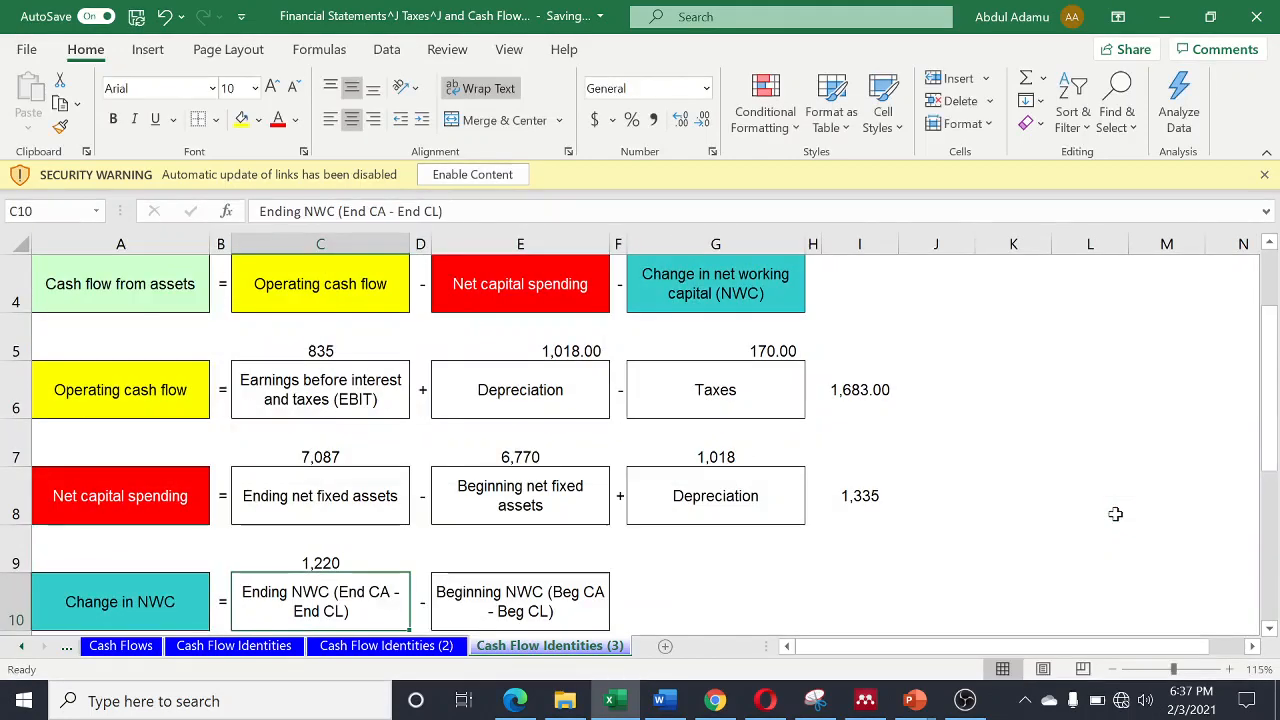
# - Calculate beginning NWC in cell E9 as 2015 current assets minus 2015 current liabilities, cells J27 and J29 of the Cash Flows sheet
pyautogui.click(515, 560)
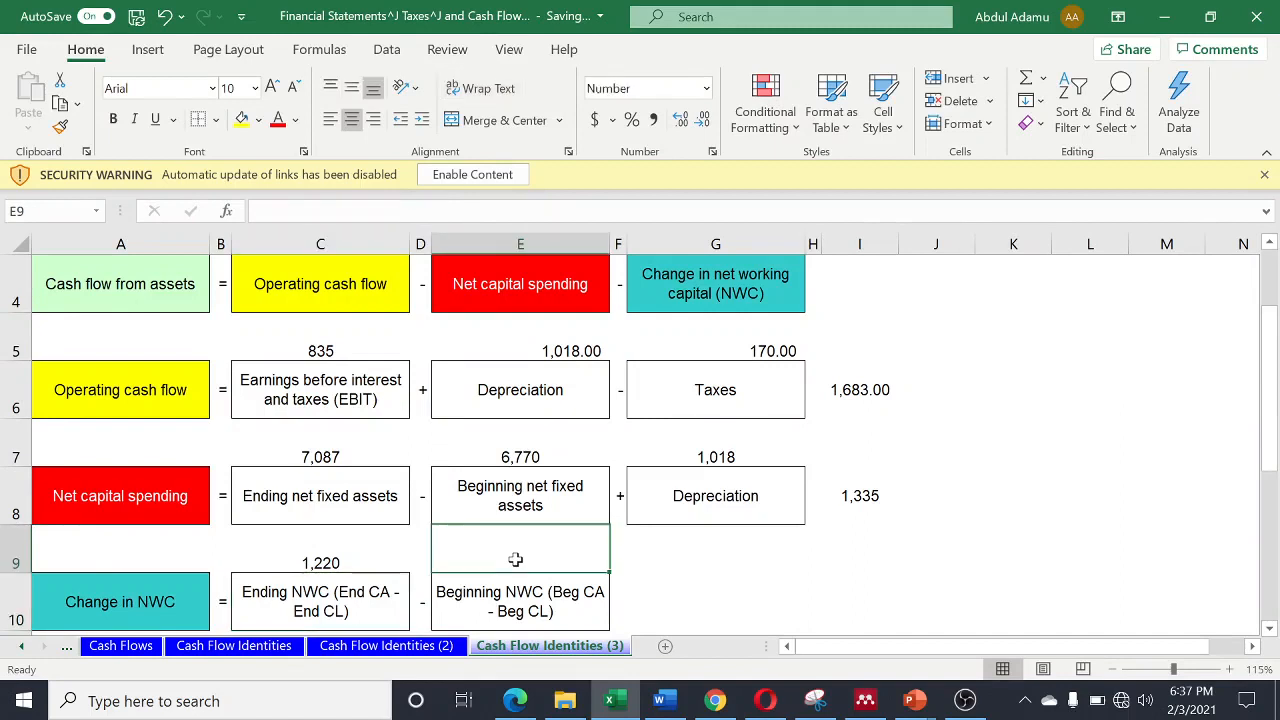
pyautogui.write('=')
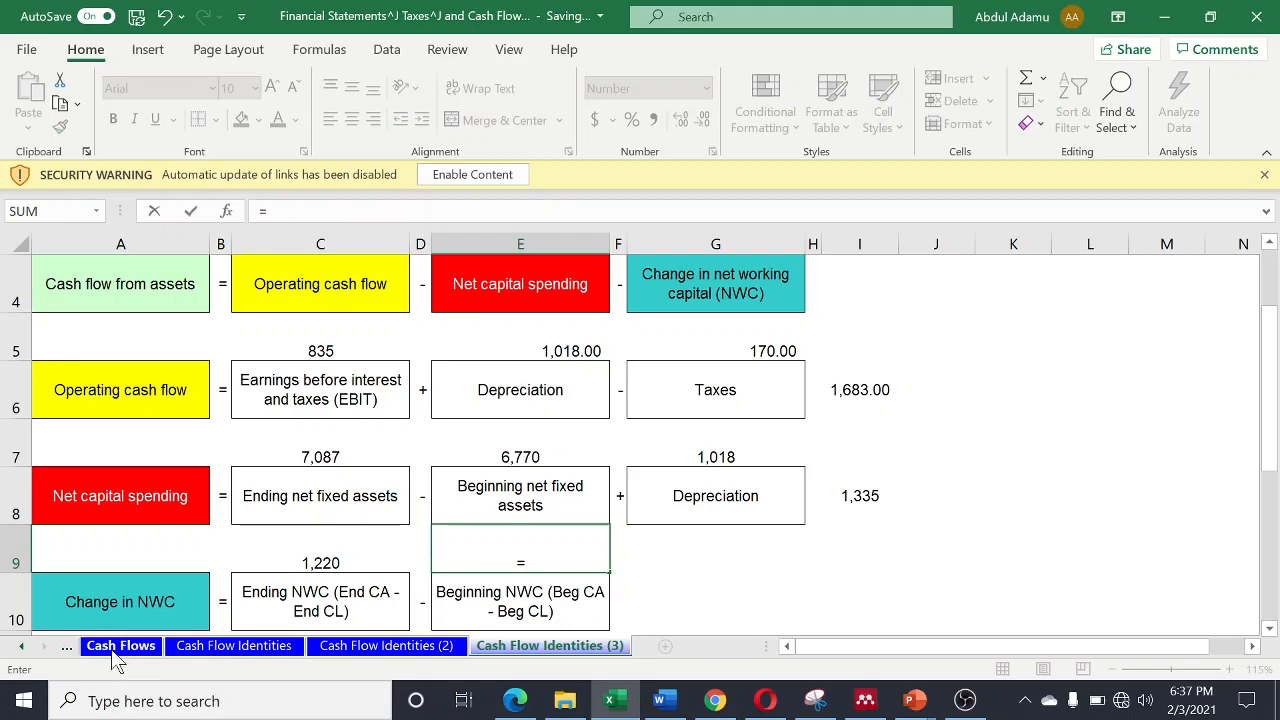
pyautogui.click(118, 647)
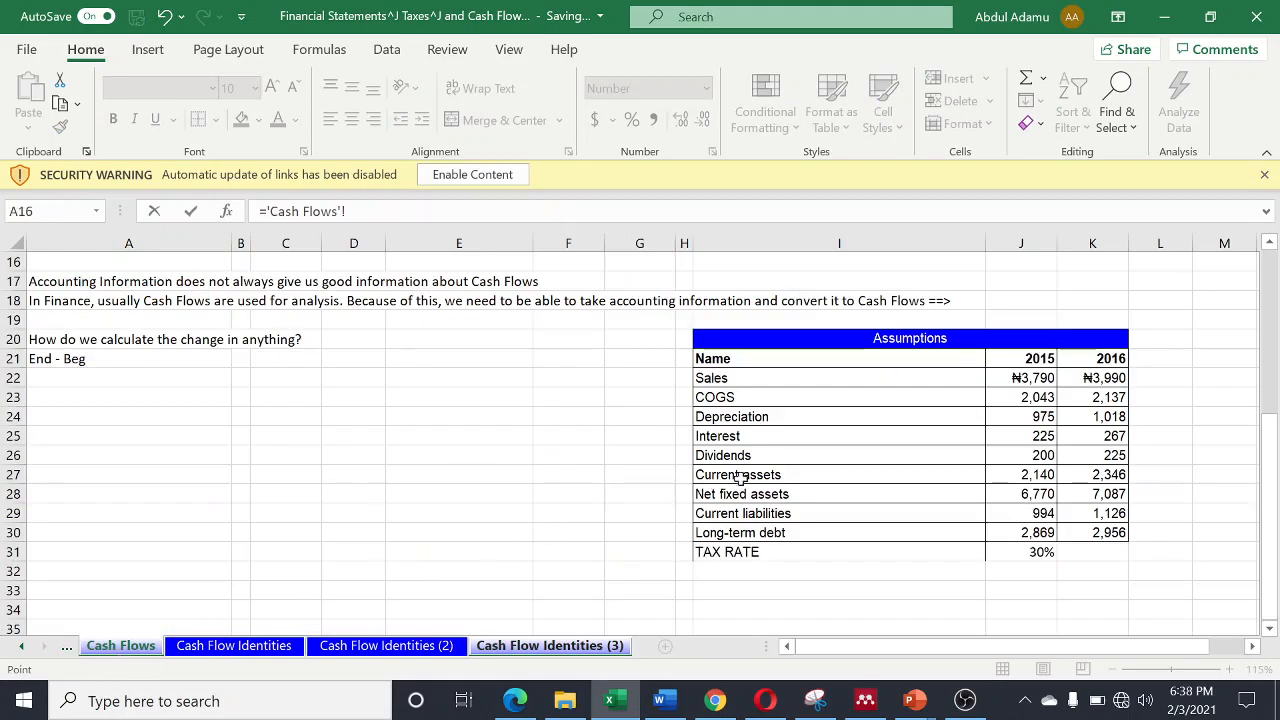
pyautogui.click(1025, 476)
pyautogui.write('-')
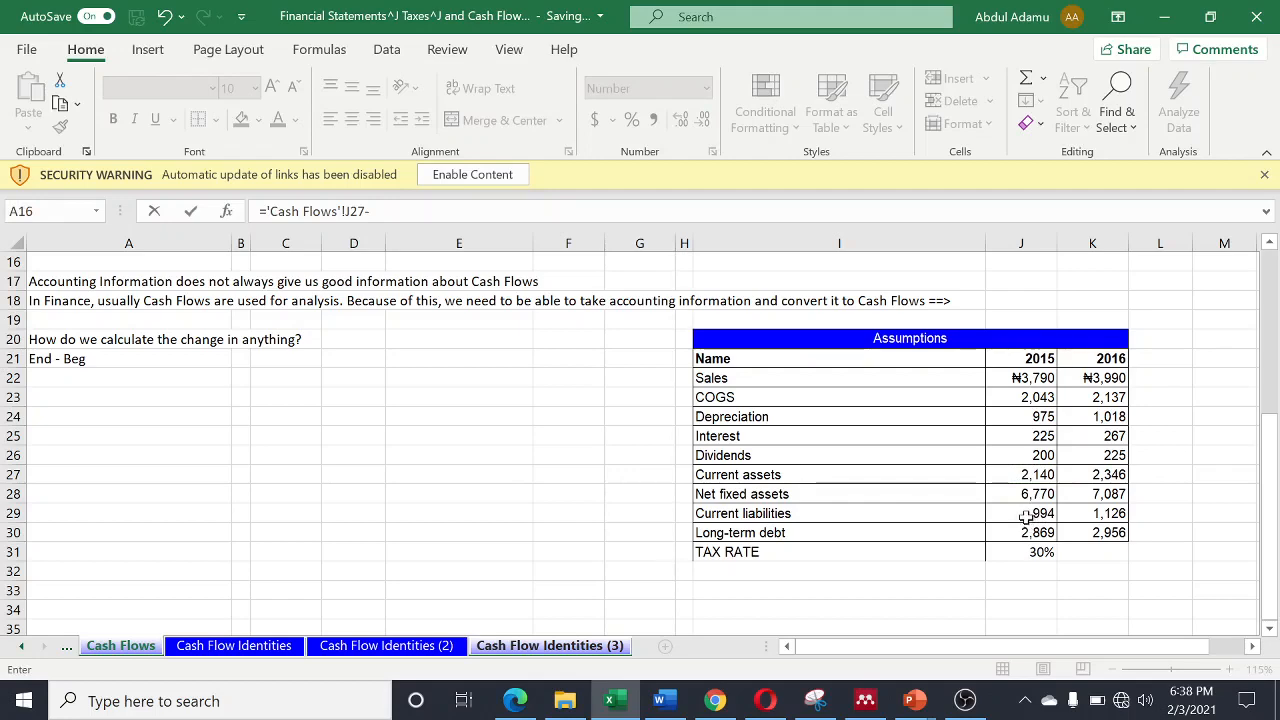
pyautogui.click(1026, 515)
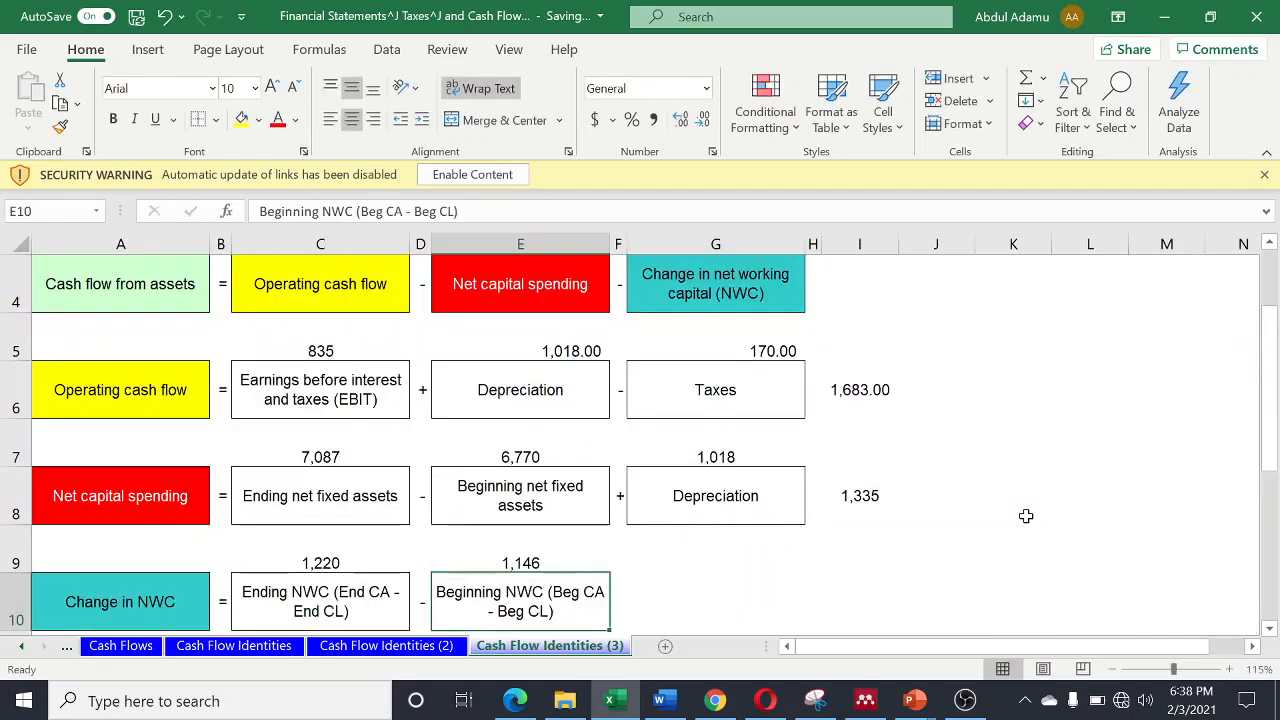
# - Calculate the change in NWC in cell G10 with =C9-E9
pyautogui.scroll(-1, 700, 597)
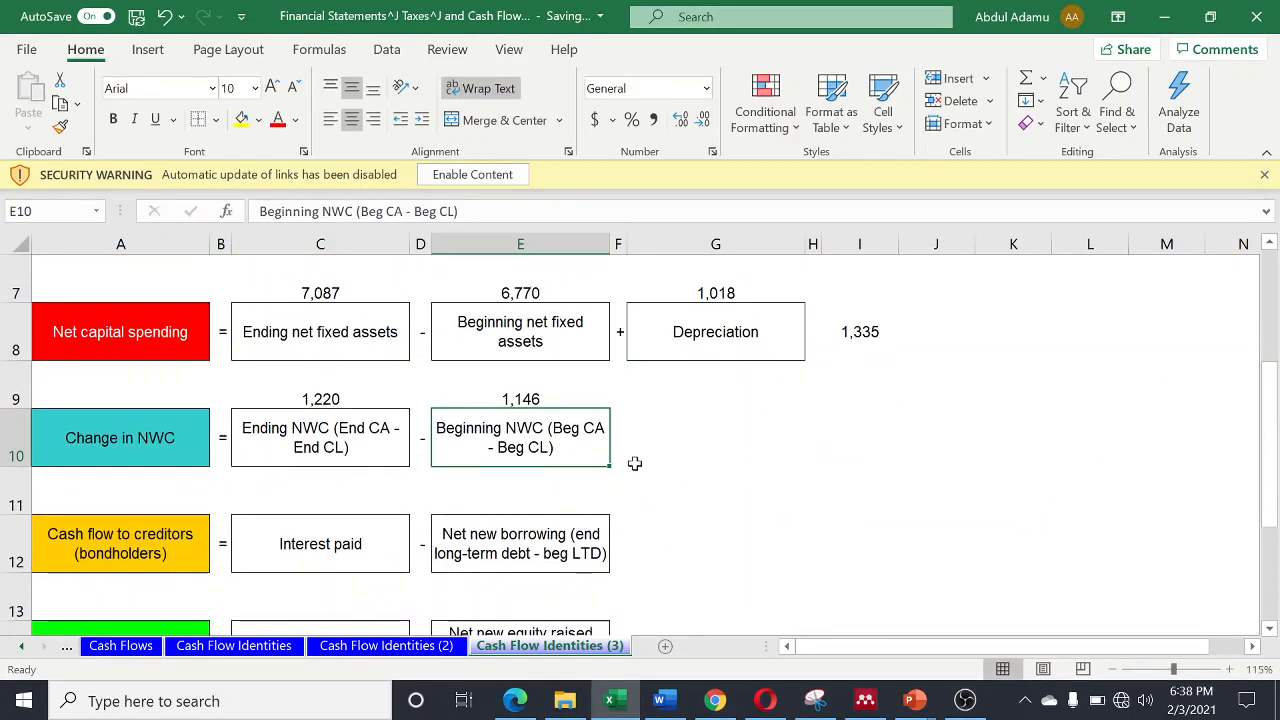
pyautogui.click(719, 428)
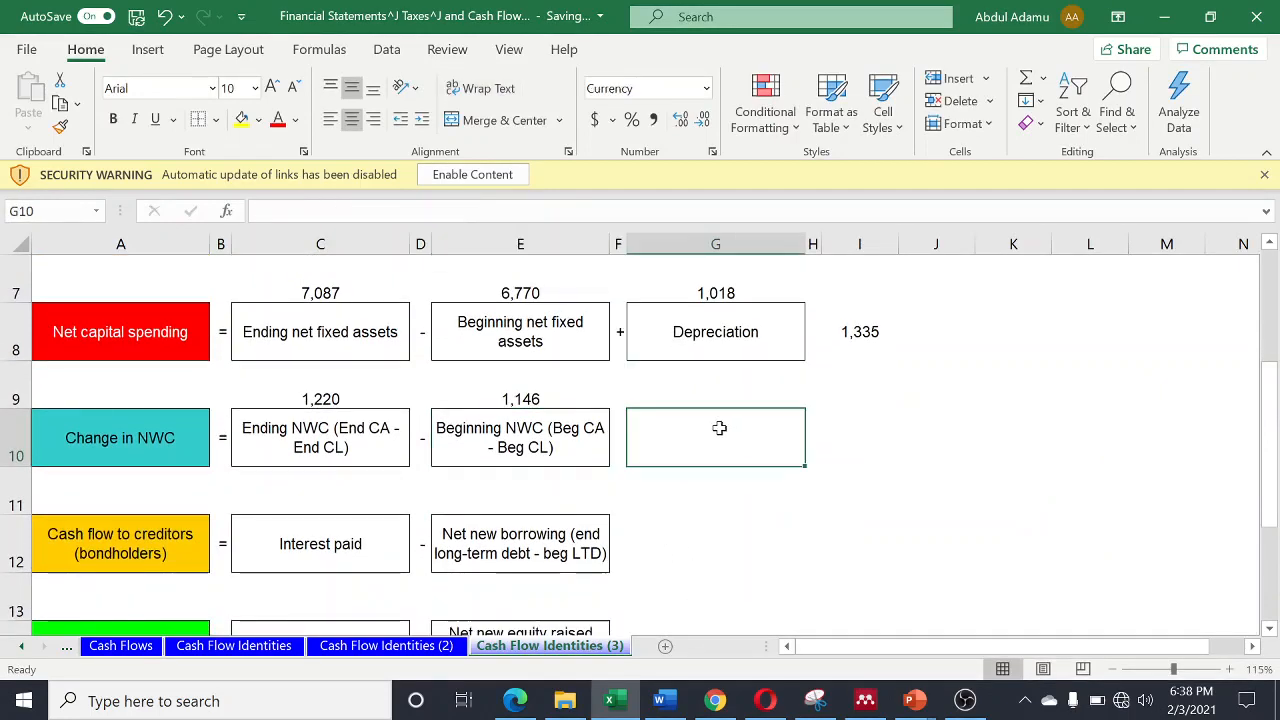
pyautogui.write('=')
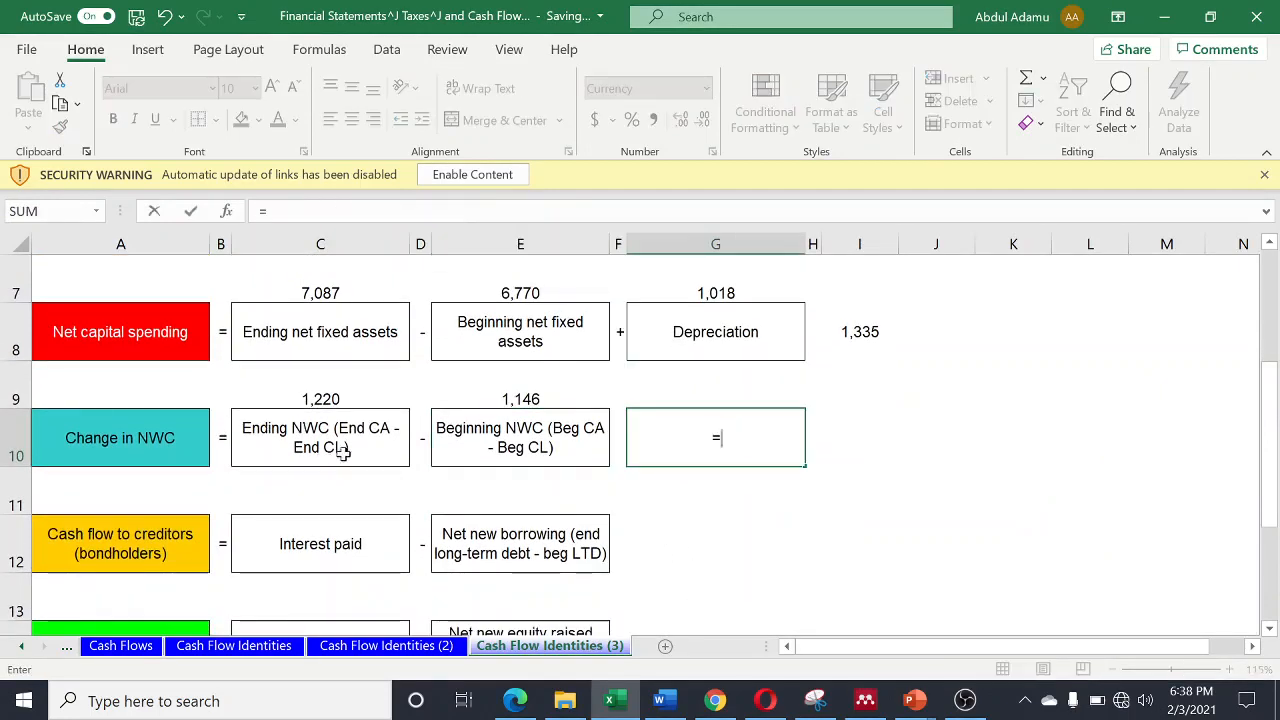
pyautogui.click(302, 393)
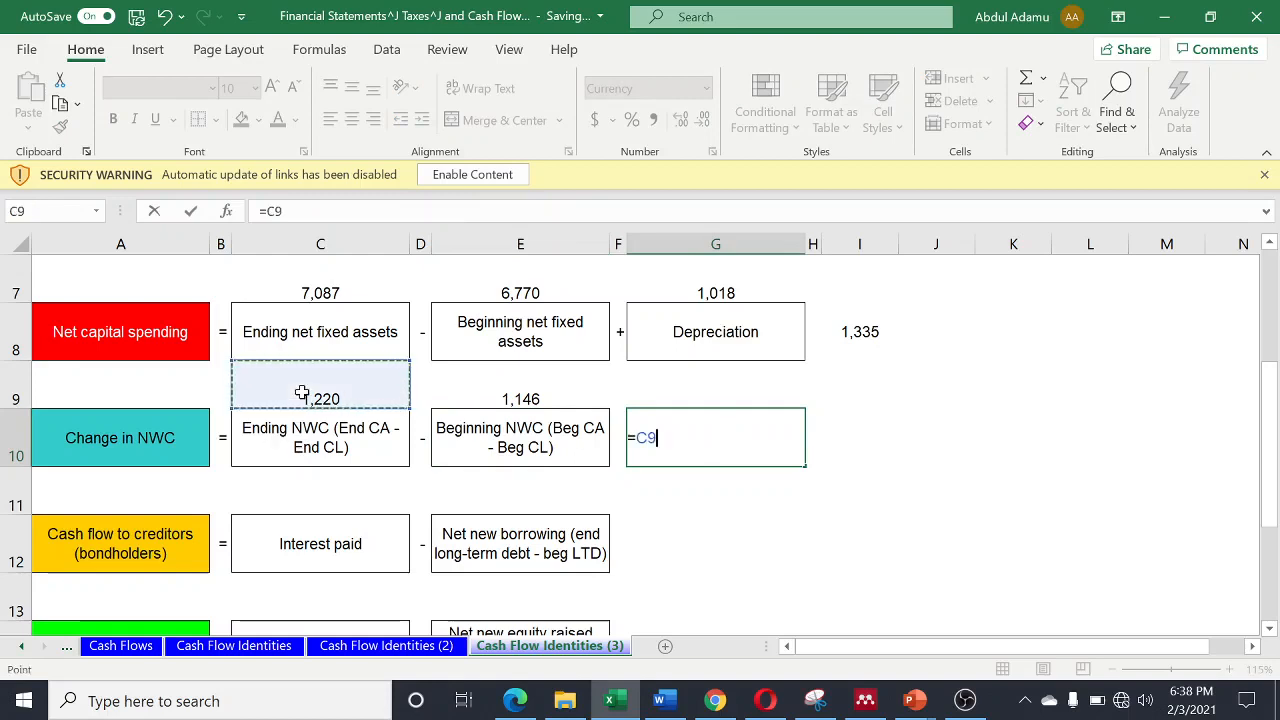
pyautogui.write('-')
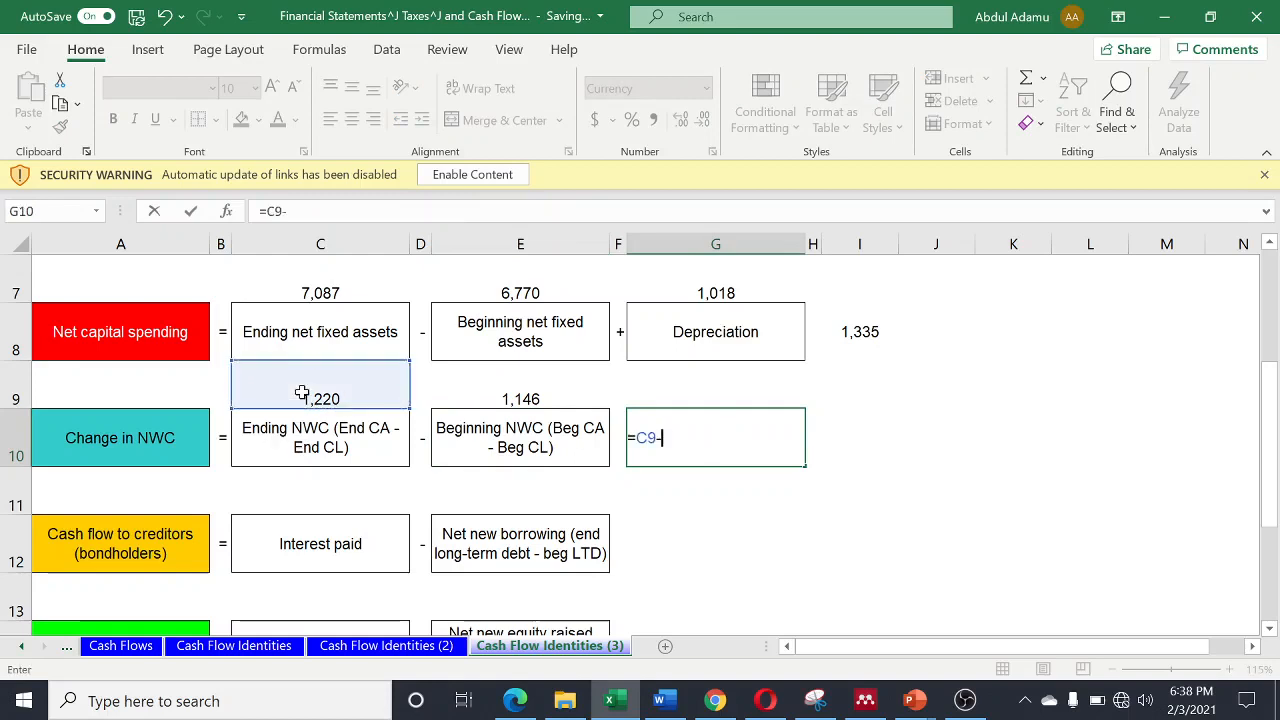
pyautogui.click(532, 397)
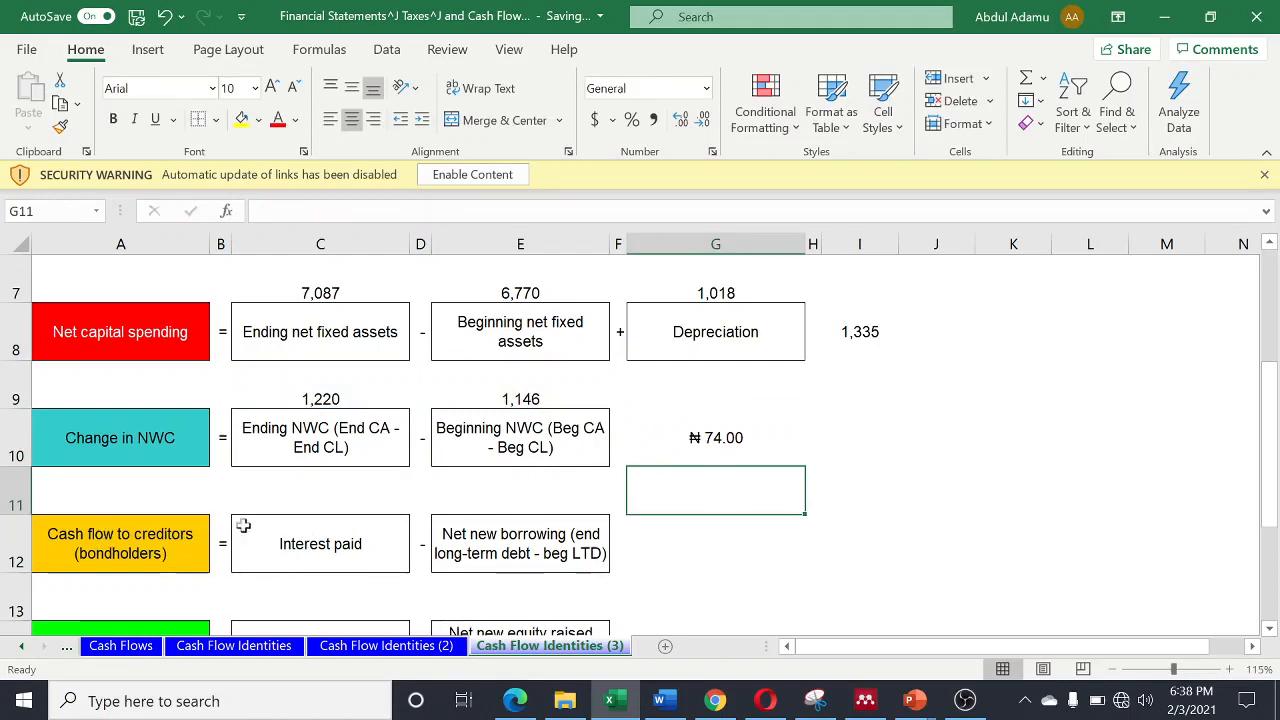
# - Link cell C11, above Interest paid, to the 2016 interest in the Assumptions table with ='Cash Flows'!K25
pyautogui.click(308, 499)
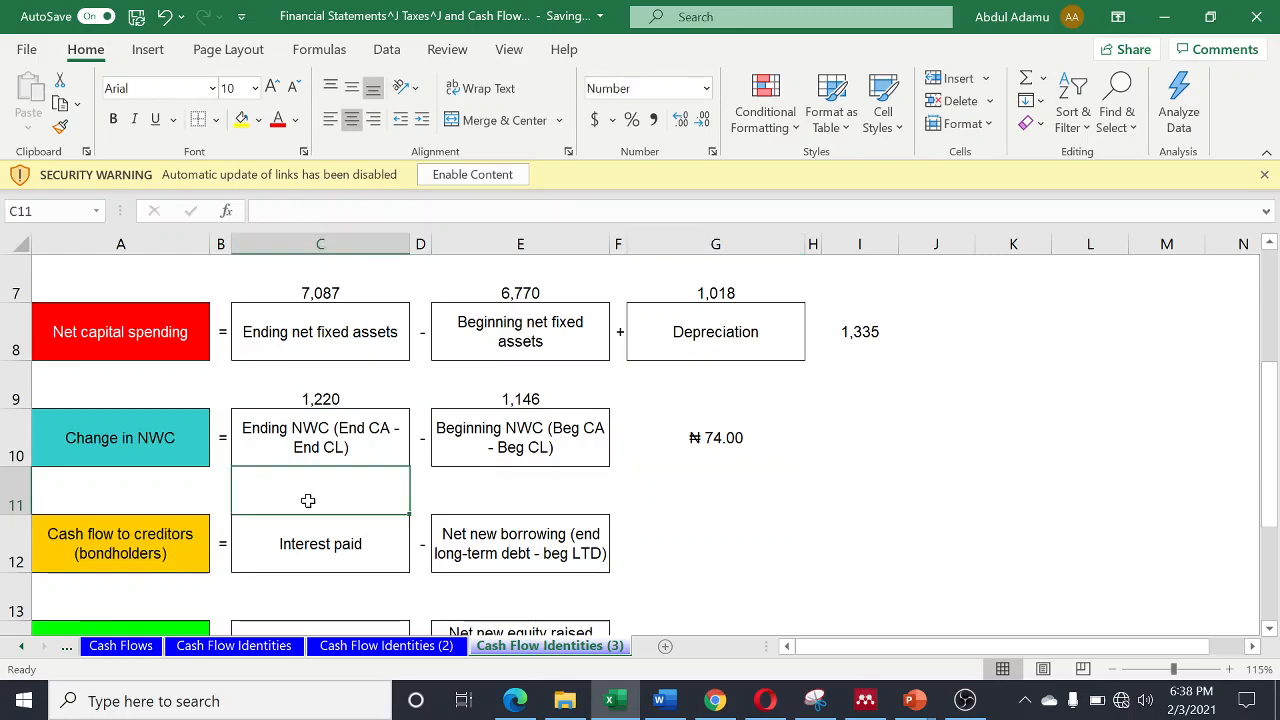
pyautogui.write('=')
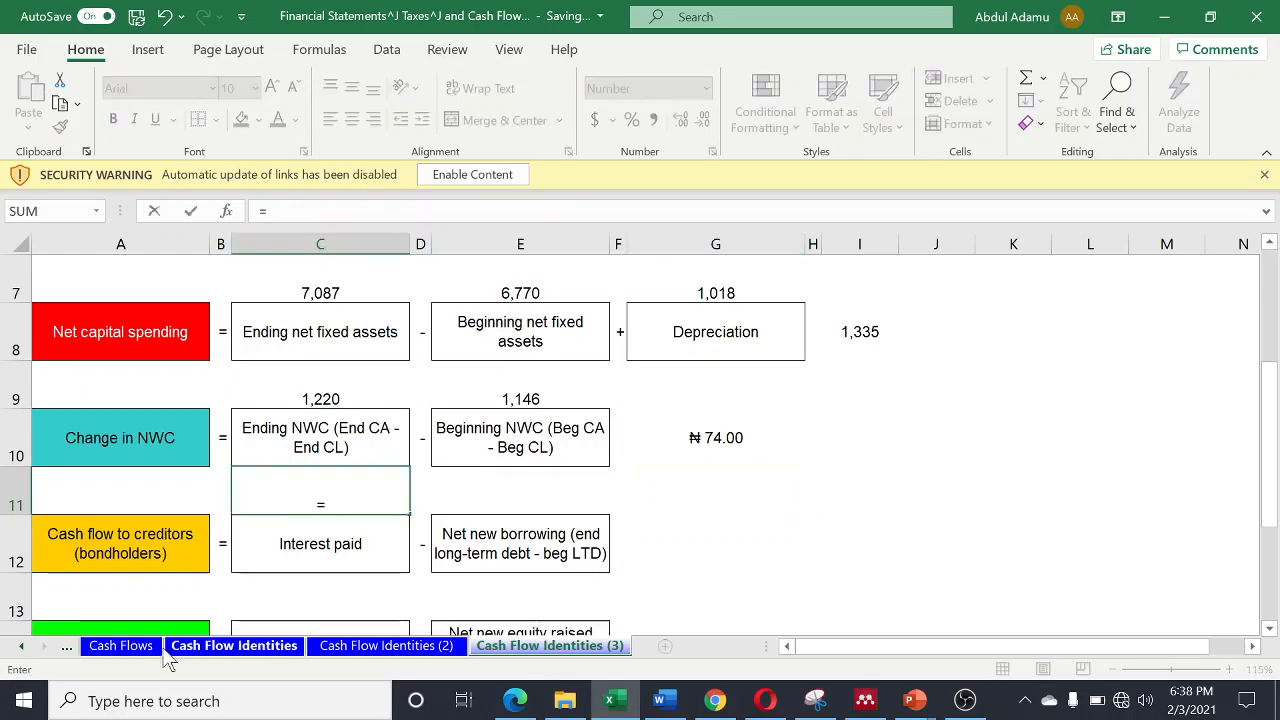
pyautogui.click(118, 647)
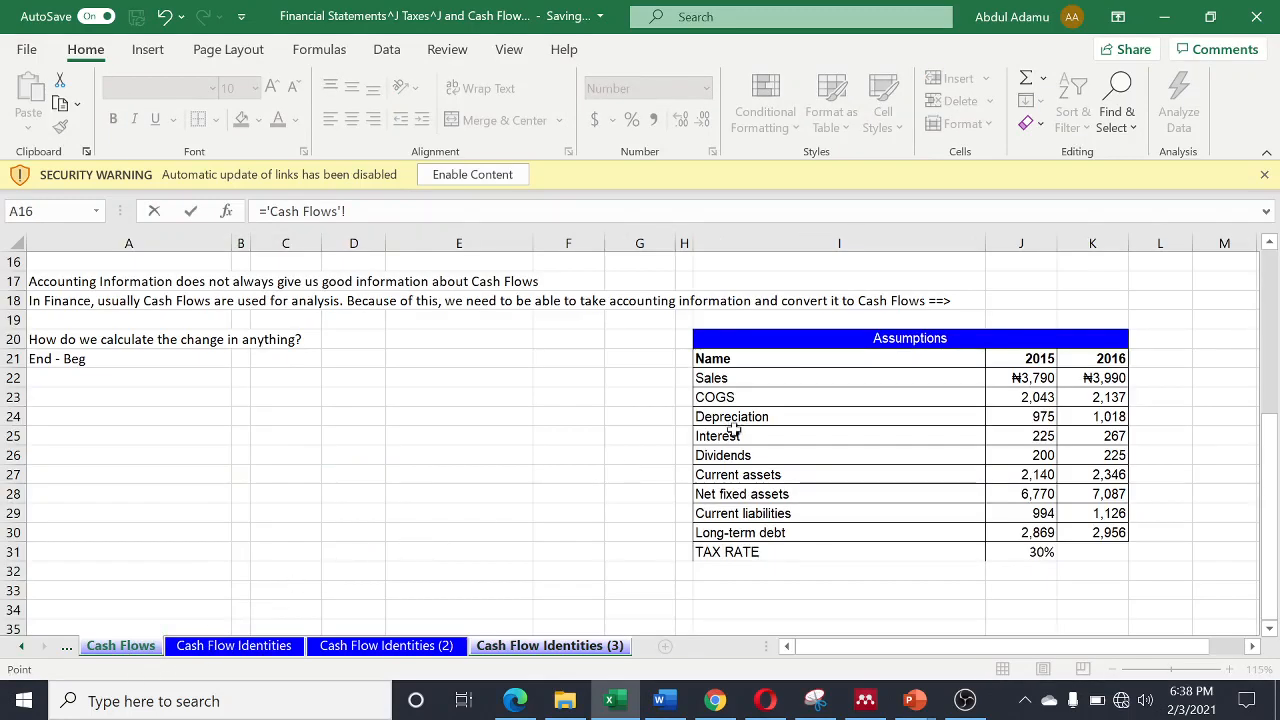
pyautogui.click(1113, 438)
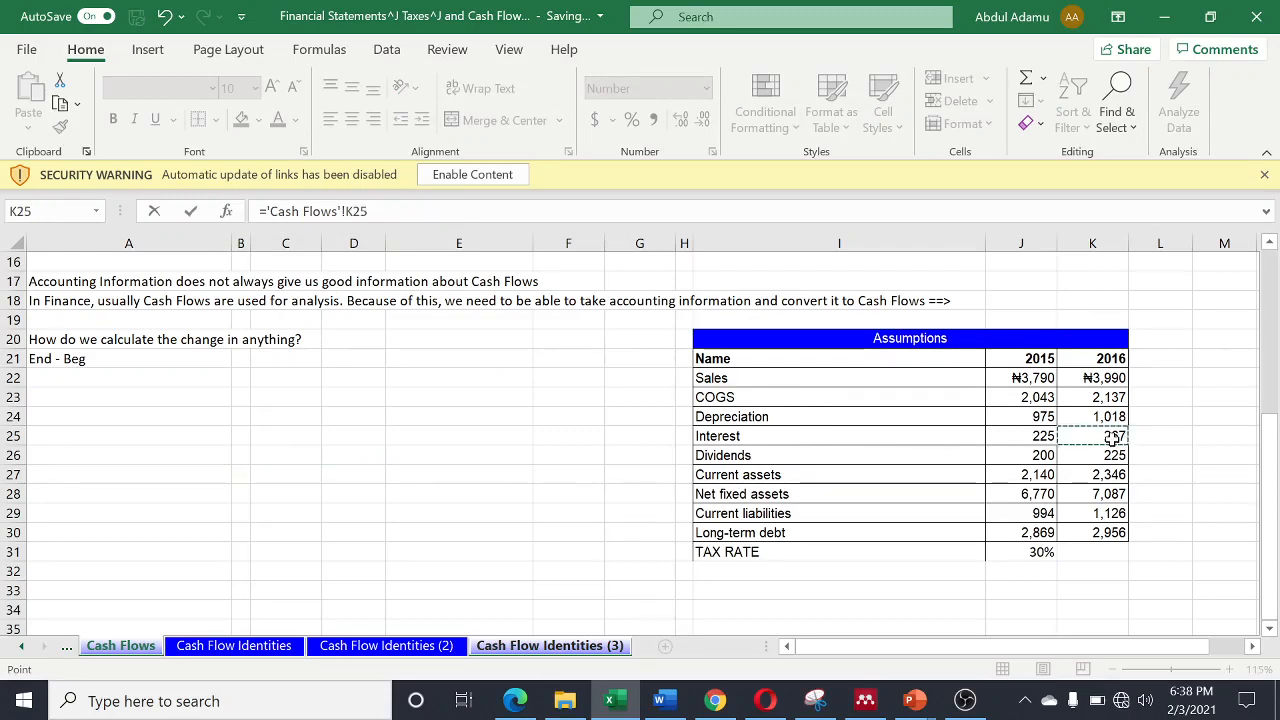
pyautogui.press('Return')
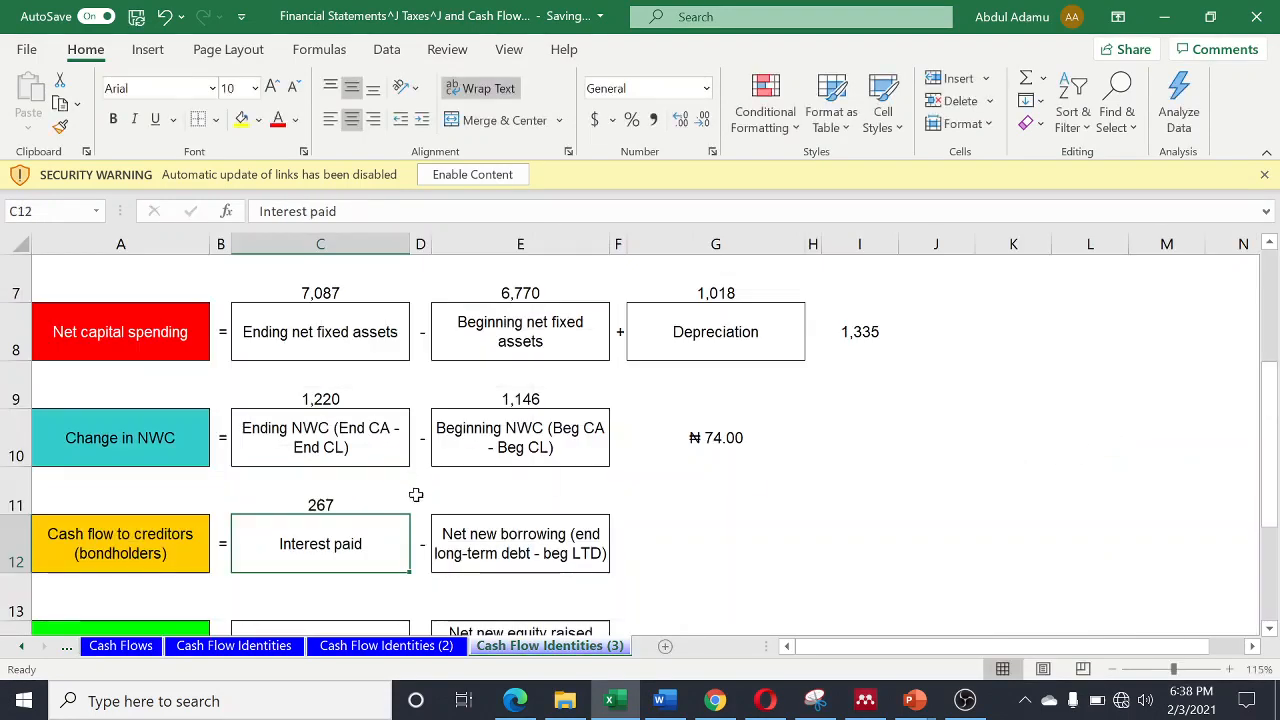
# - Calculate net new borrowing in cell E11 as 2016 minus 2015 long-term debt with ='Cash Flows'!K30-'Cash Flows'!J30
pyautogui.click(520, 501)
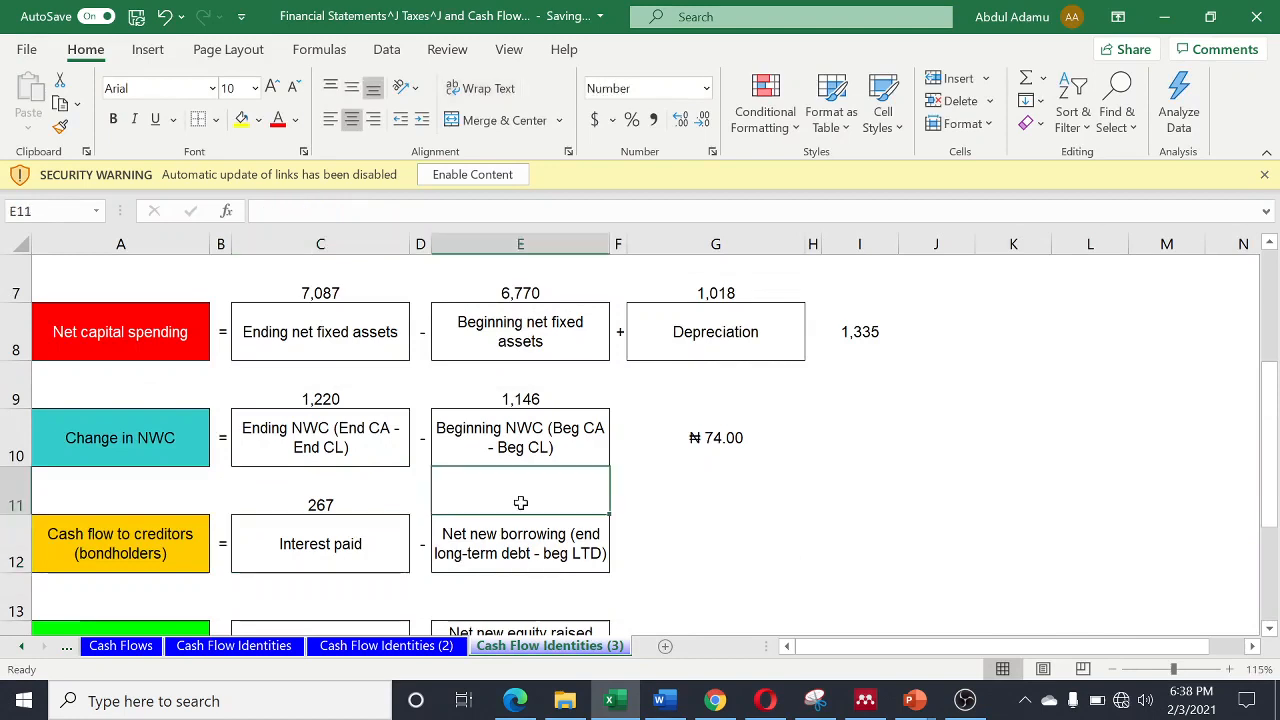
pyautogui.write('=')
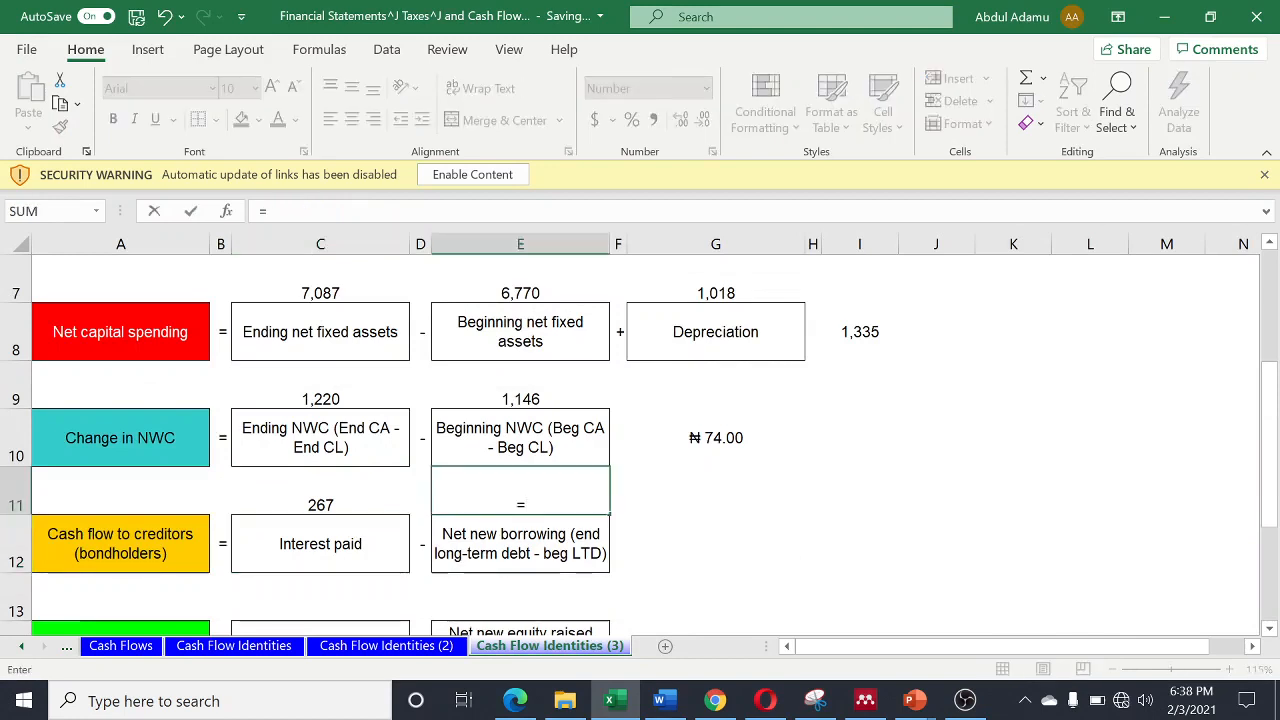
pyautogui.click(120, 645)
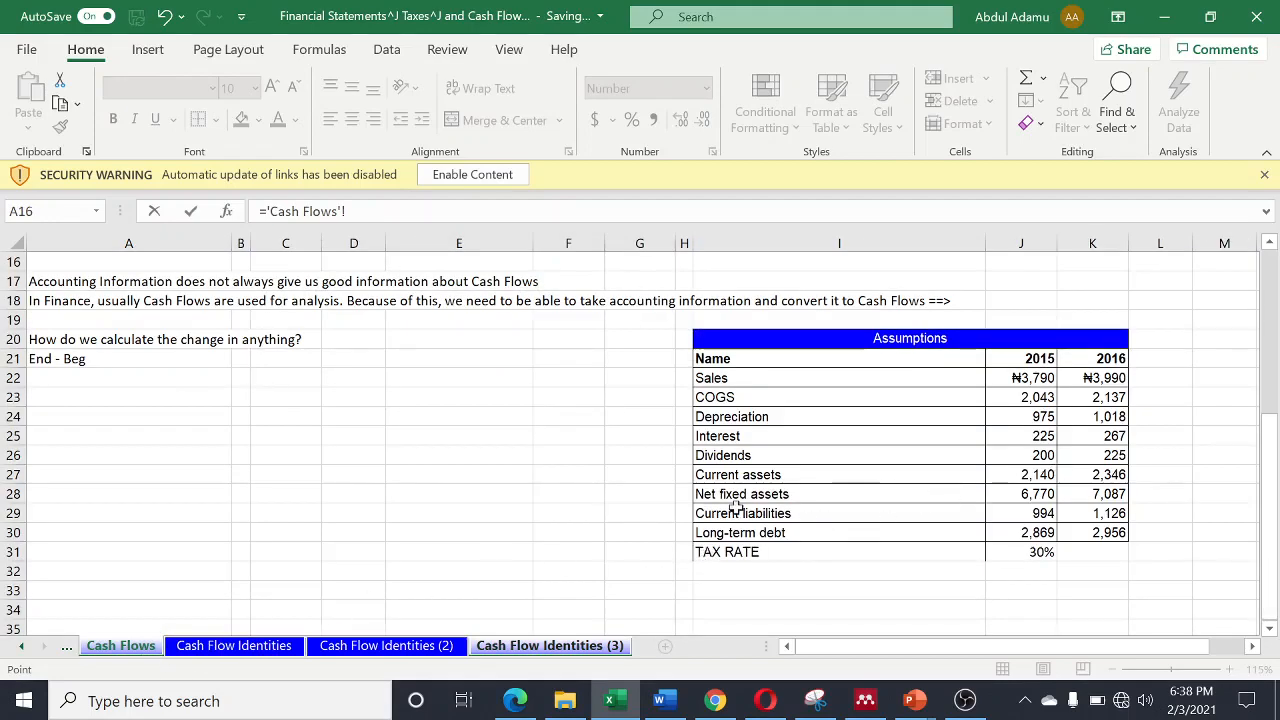
pyautogui.click(1112, 532)
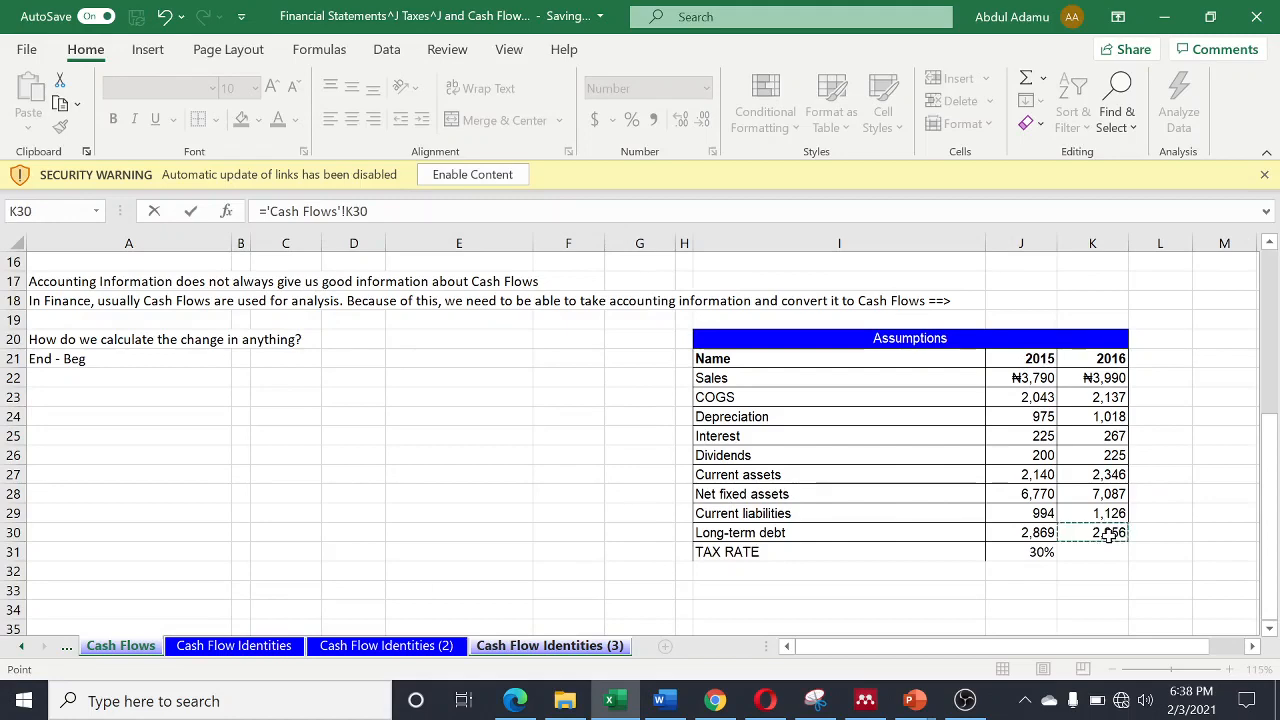
pyautogui.write('-')
pyautogui.click(1037, 533)
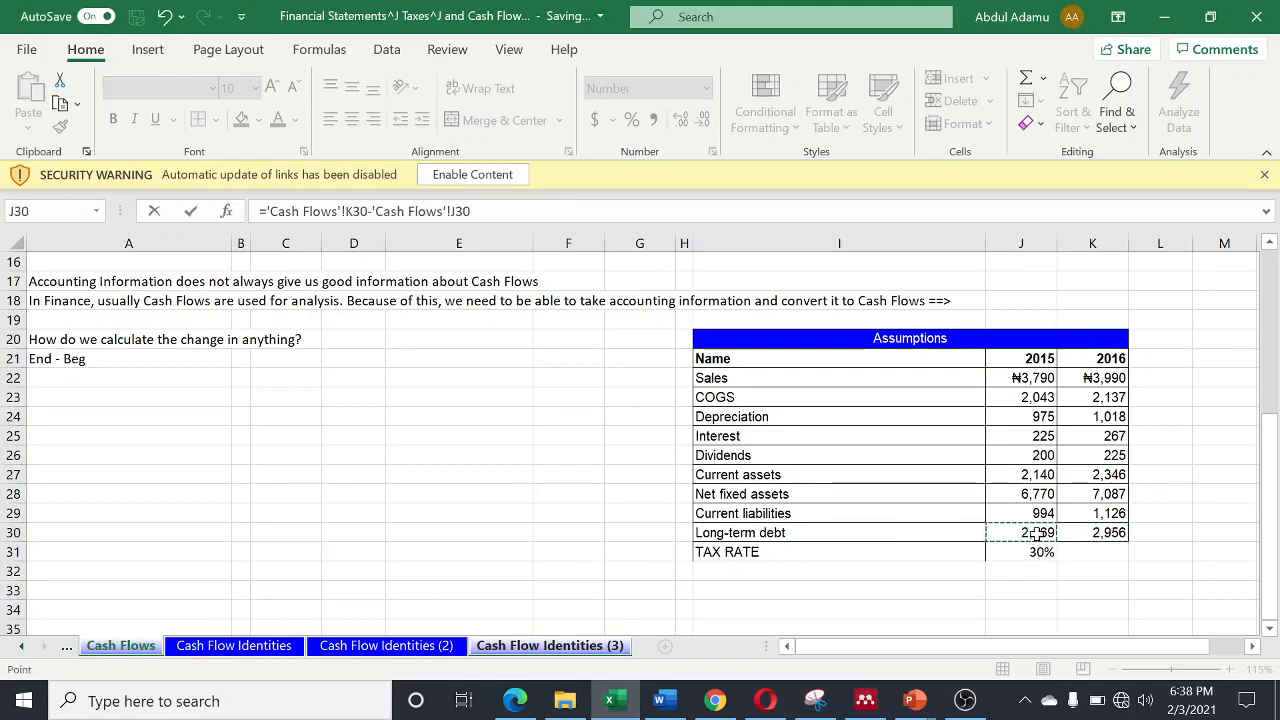
pyautogui.press('Return')
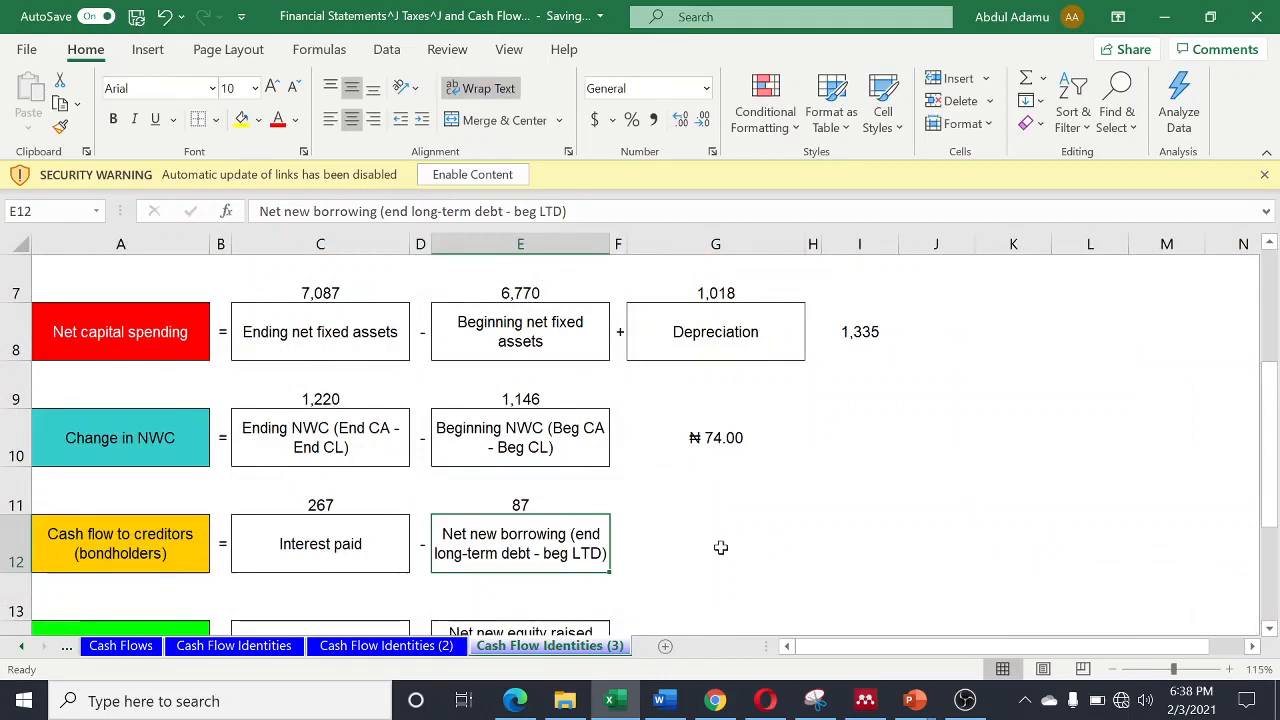
# - Calculate the cash flow to creditors in cell G12 with =C11-E11
pyautogui.click(691, 552)
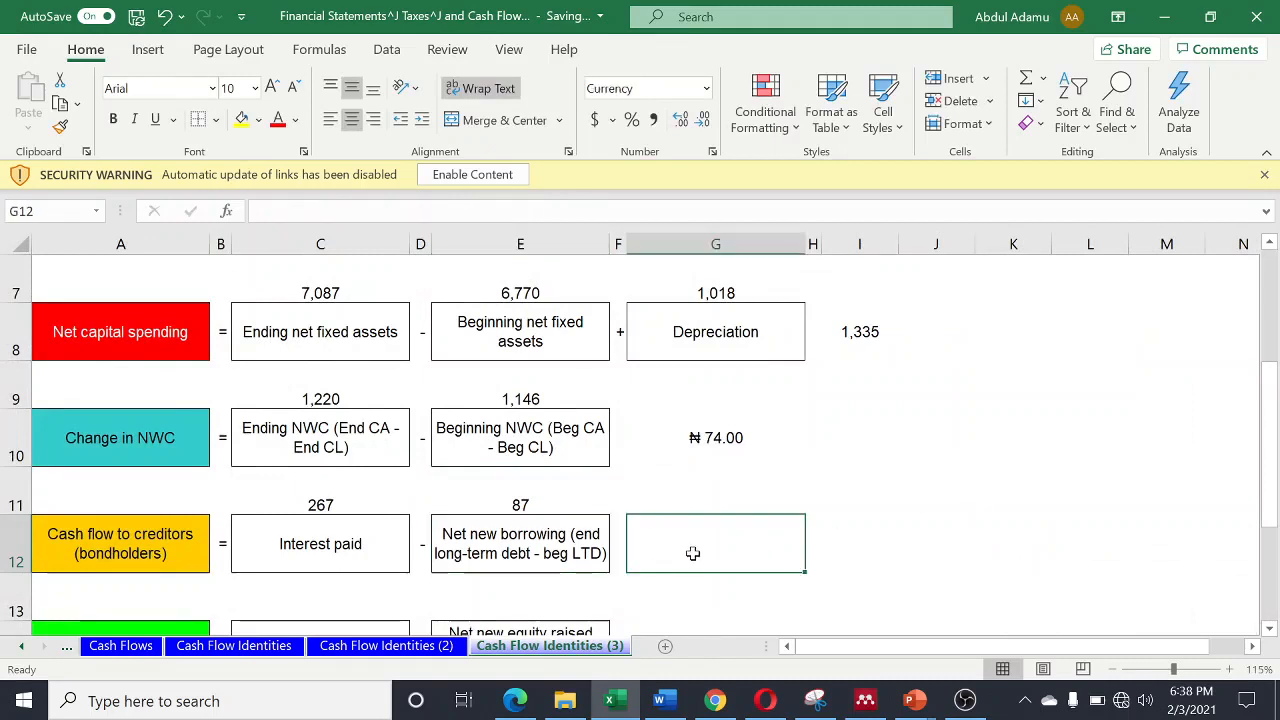
pyautogui.write('=')
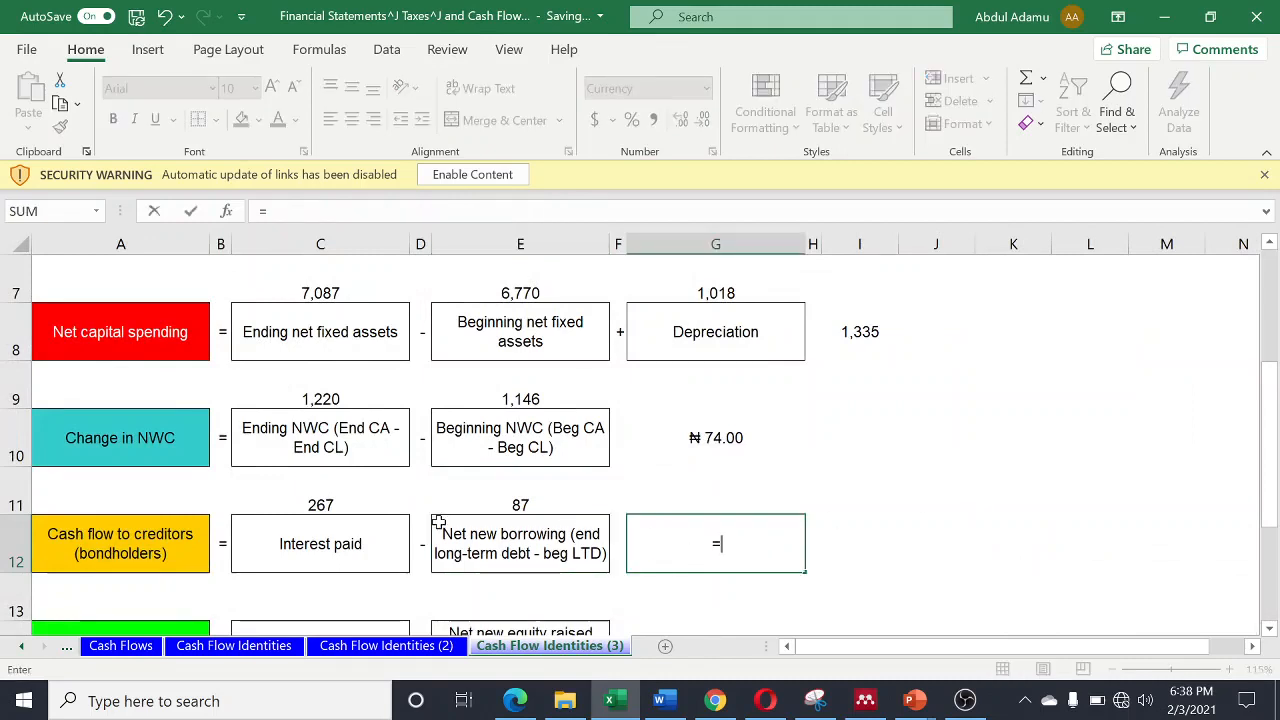
pyautogui.click(330, 502)
pyautogui.write('-')
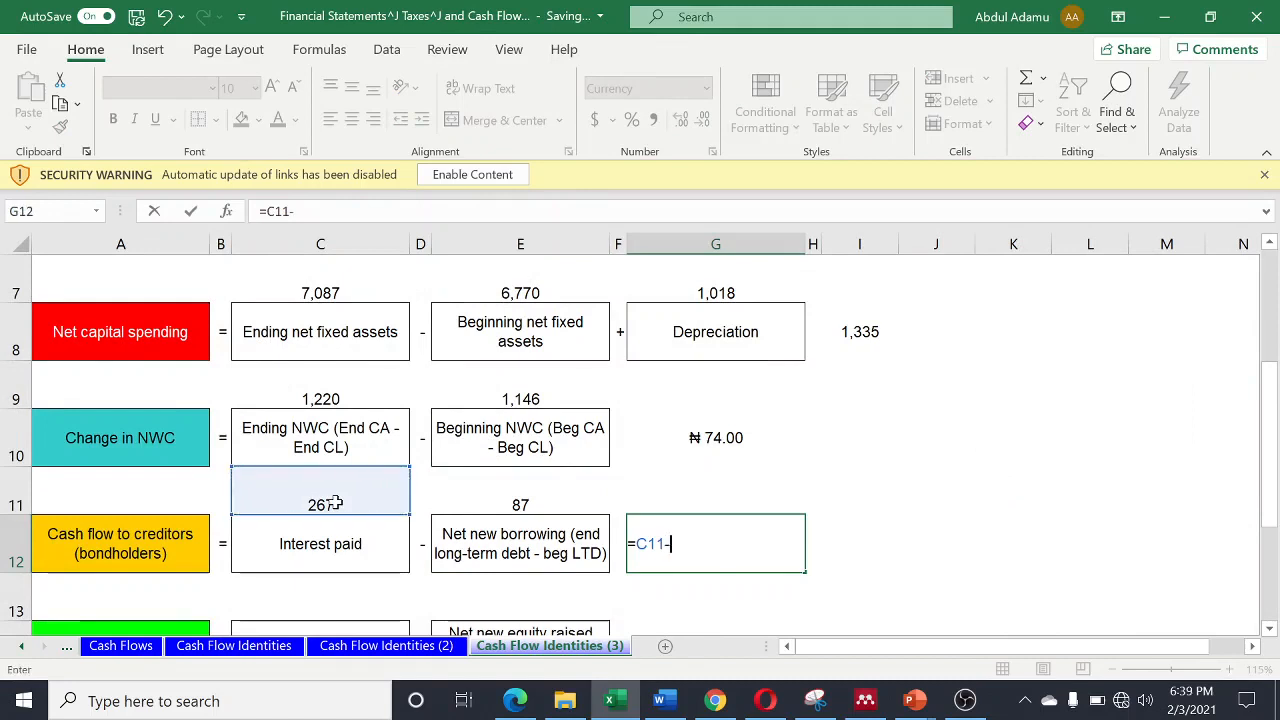
pyautogui.click(533, 495)
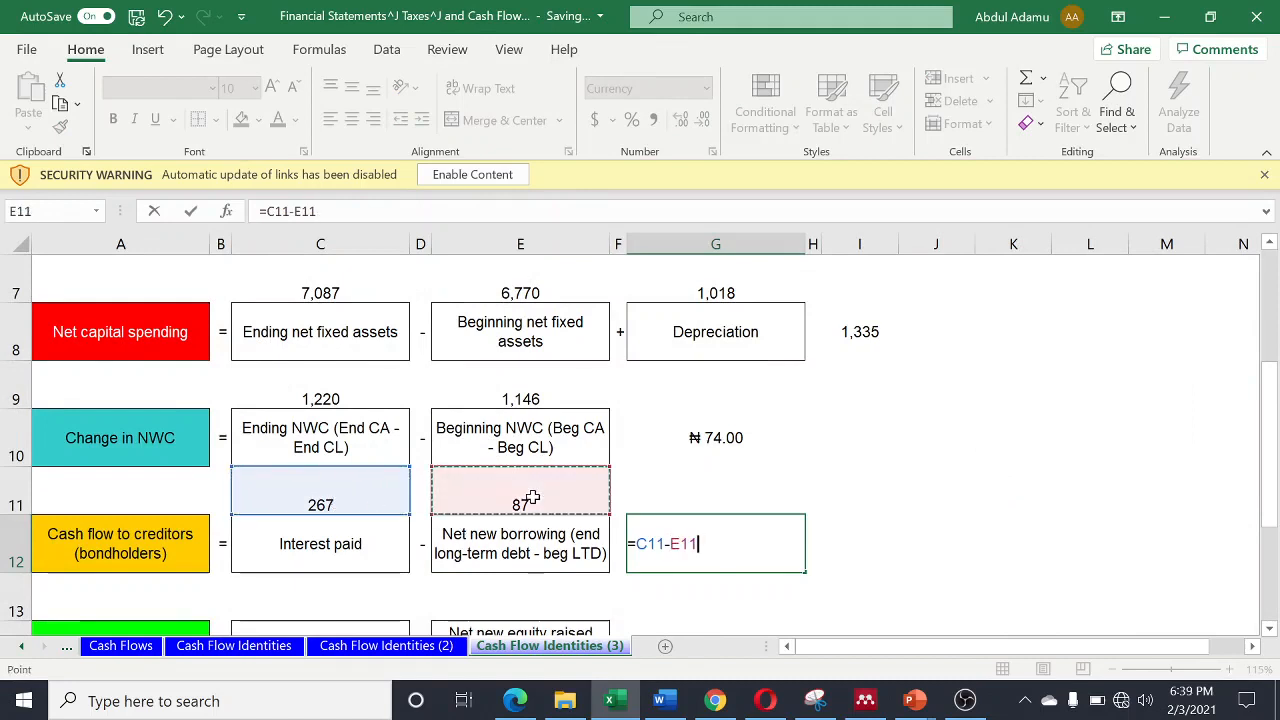
pyautogui.press('Return')
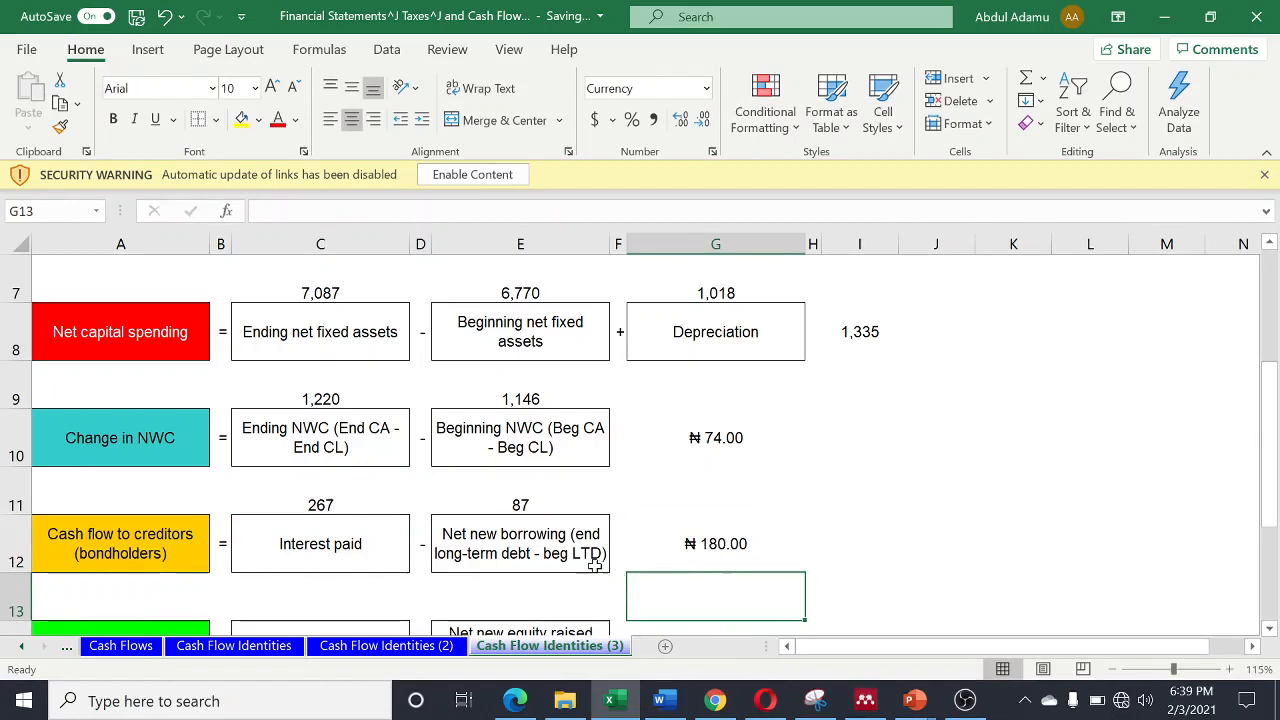
# - Link cell C13, above Dividends paid, to the 2016 dividends in the Assumptions table with ='Cash Flows'!K26
pyautogui.scroll(-1, 471, 500)
pyautogui.scroll(1, 474, 503)
pyautogui.scroll(-1, 470, 510)
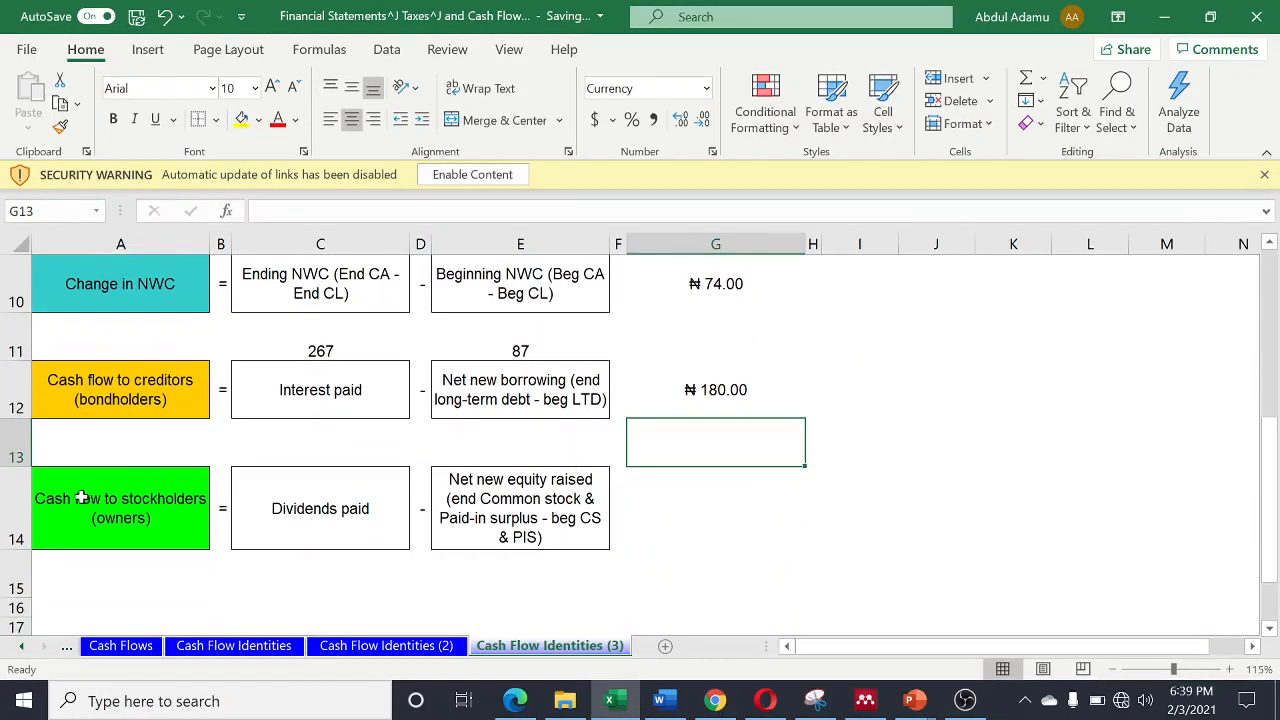
pyautogui.click(321, 451)
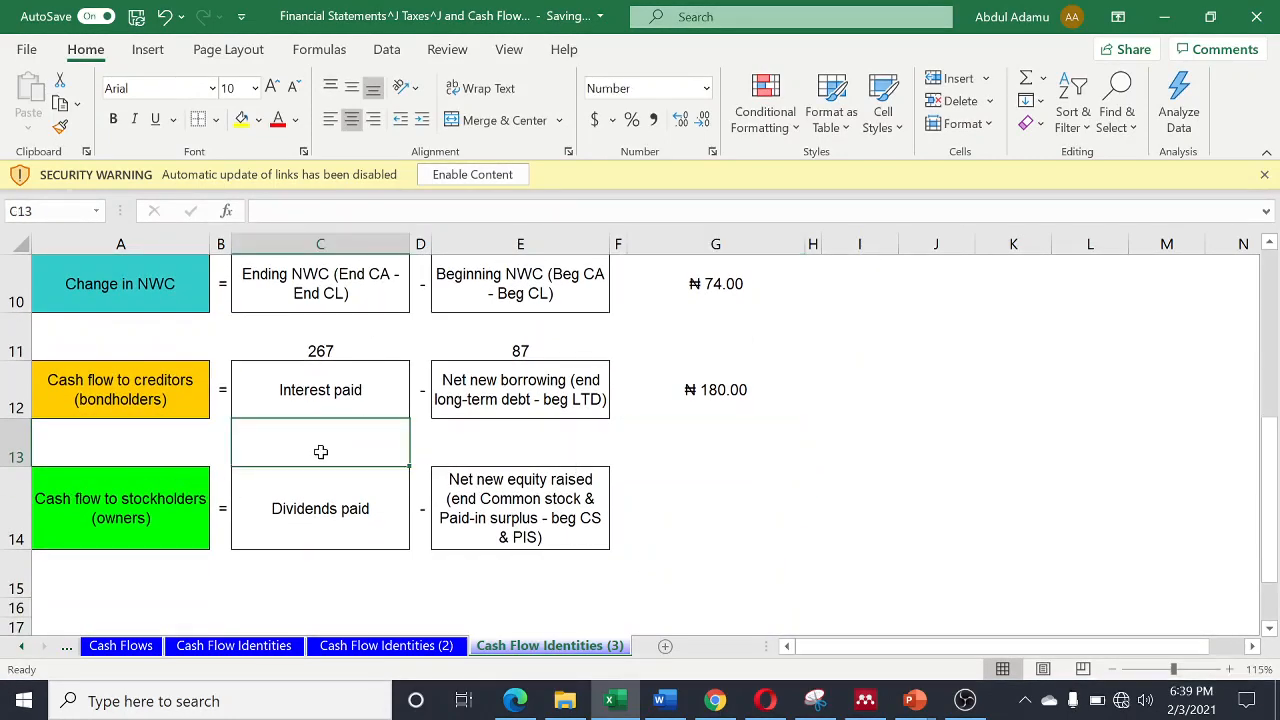
pyautogui.write('=')
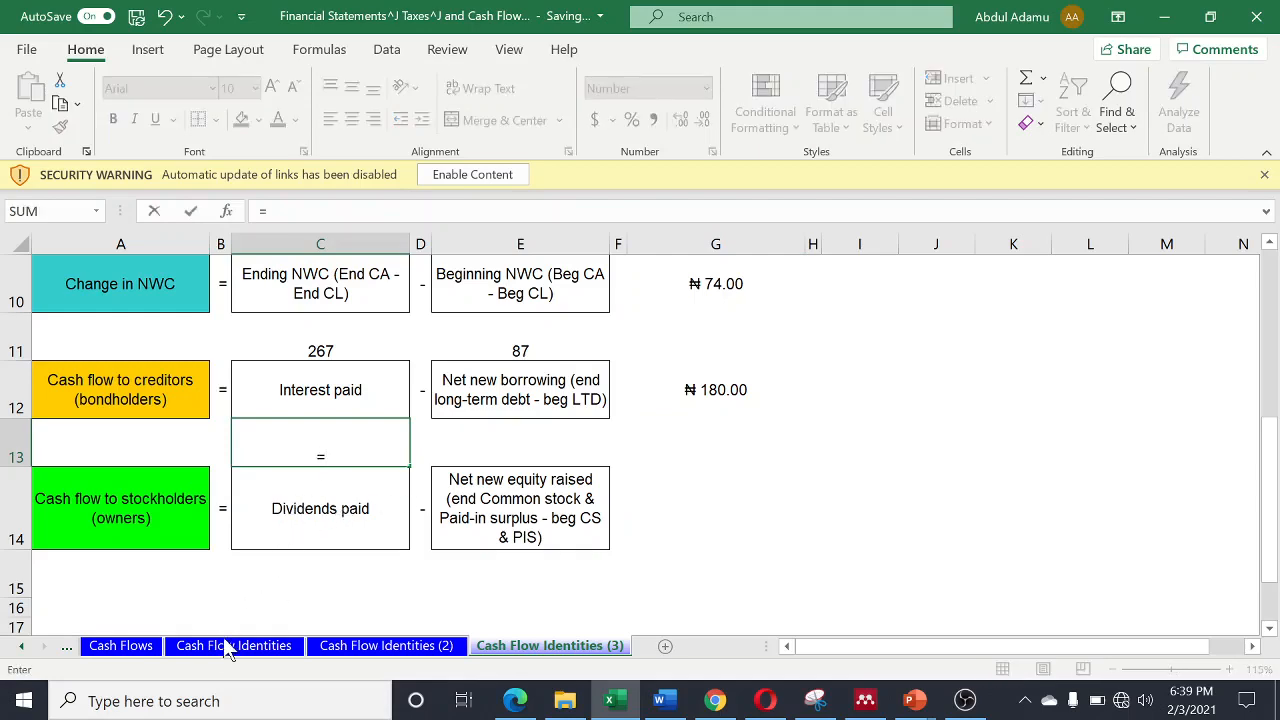
pyautogui.click(121, 648)
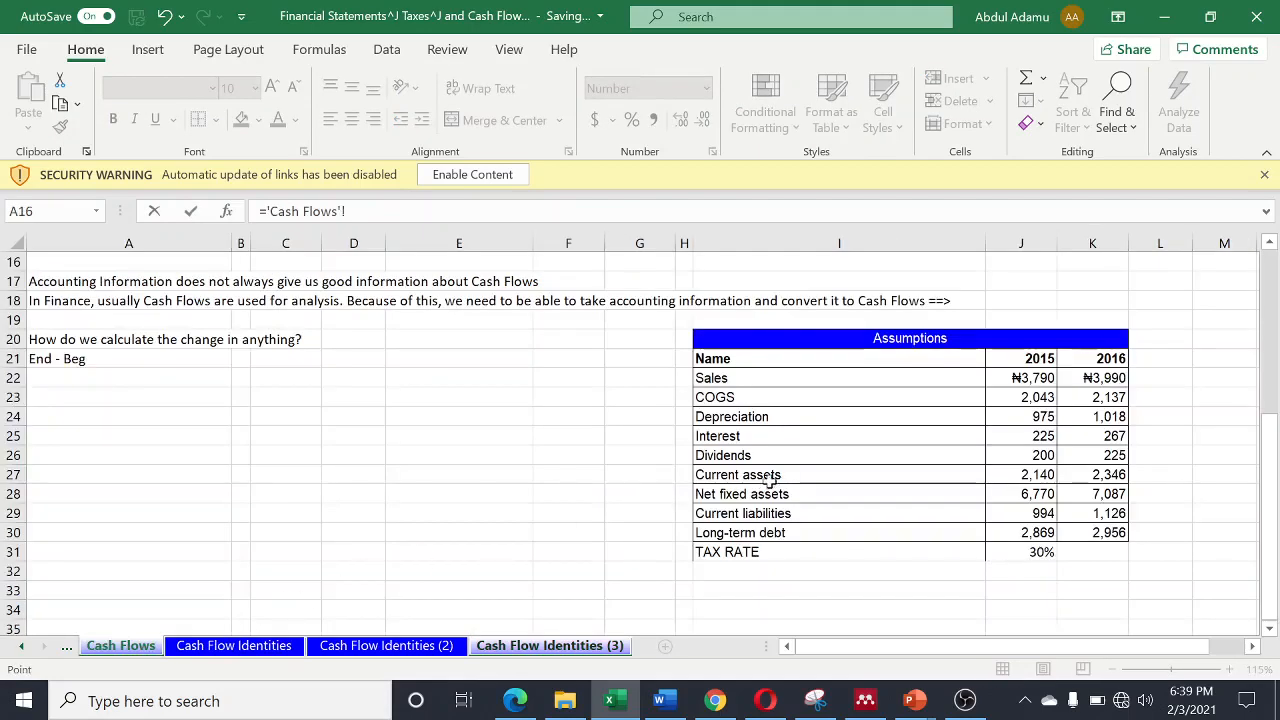
pyautogui.click(1102, 455)
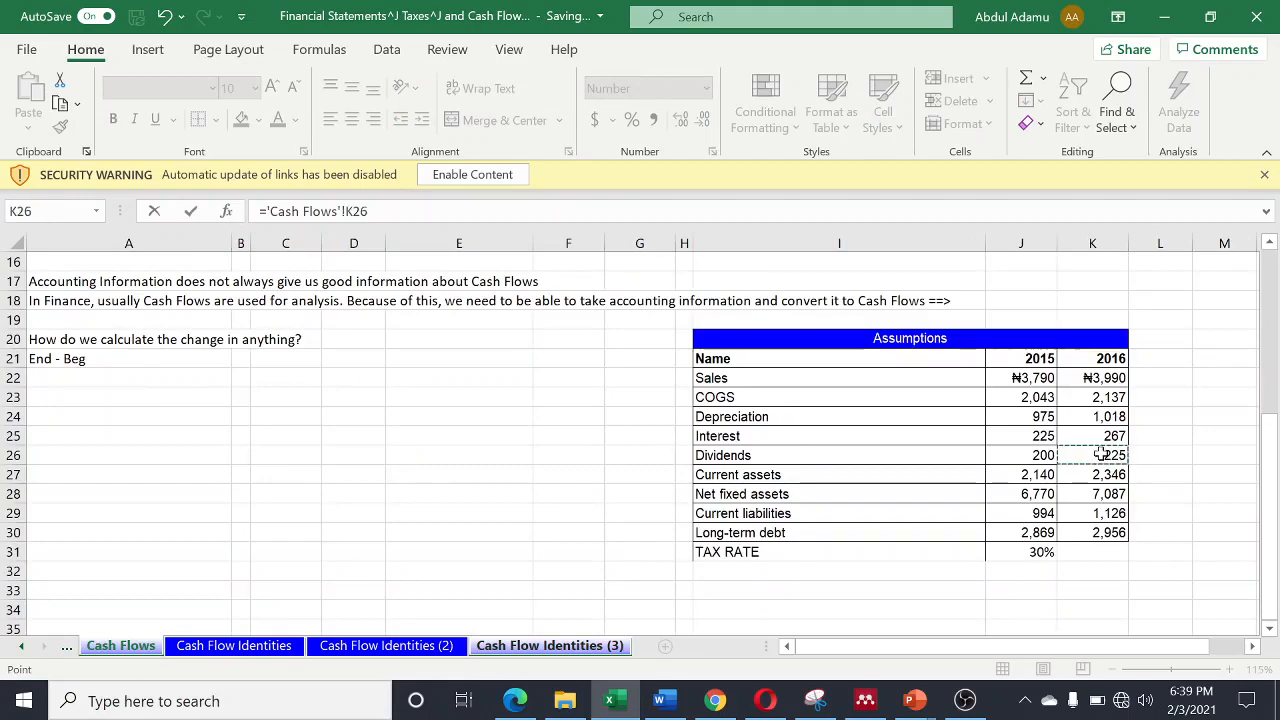
pyautogui.press('Return')
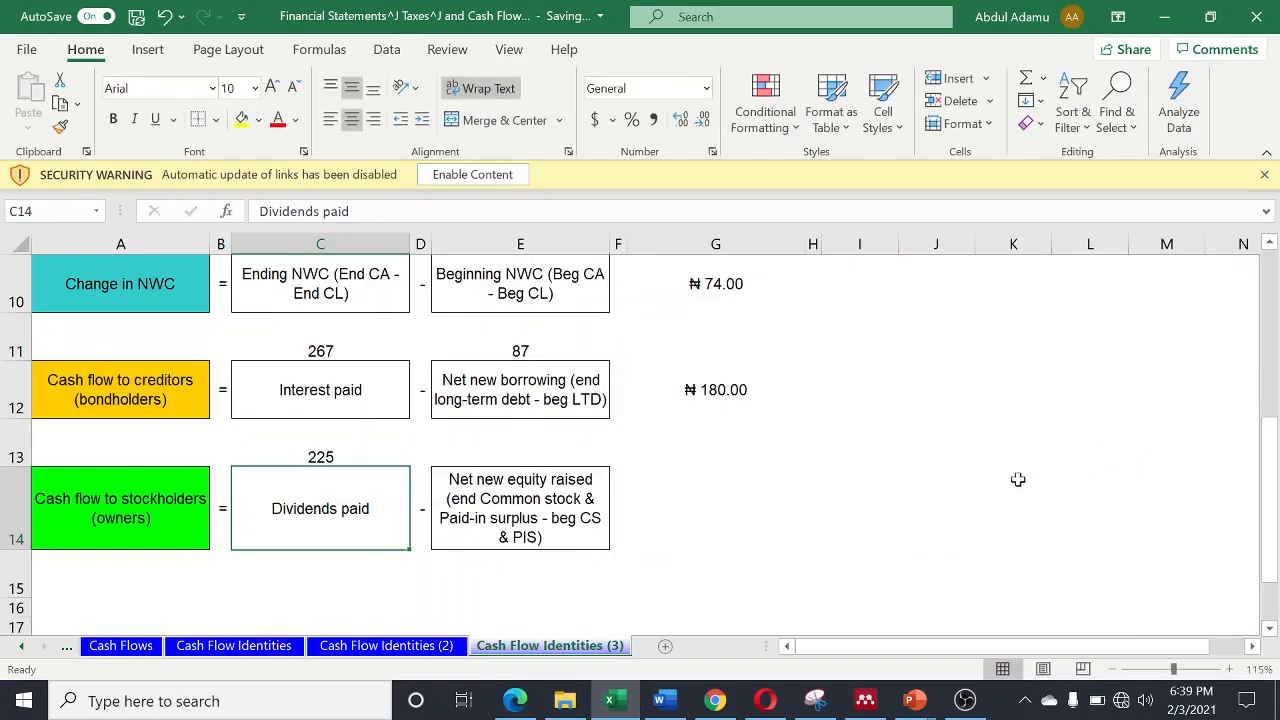
# - Calculate net new equity raised in E13 as 2016 minus 2015 owners' equity minus addition to retained earnings, cells K8, J8 and C14 of Cash Flows
pyautogui.click(517, 457)
pyautogui.write('=')
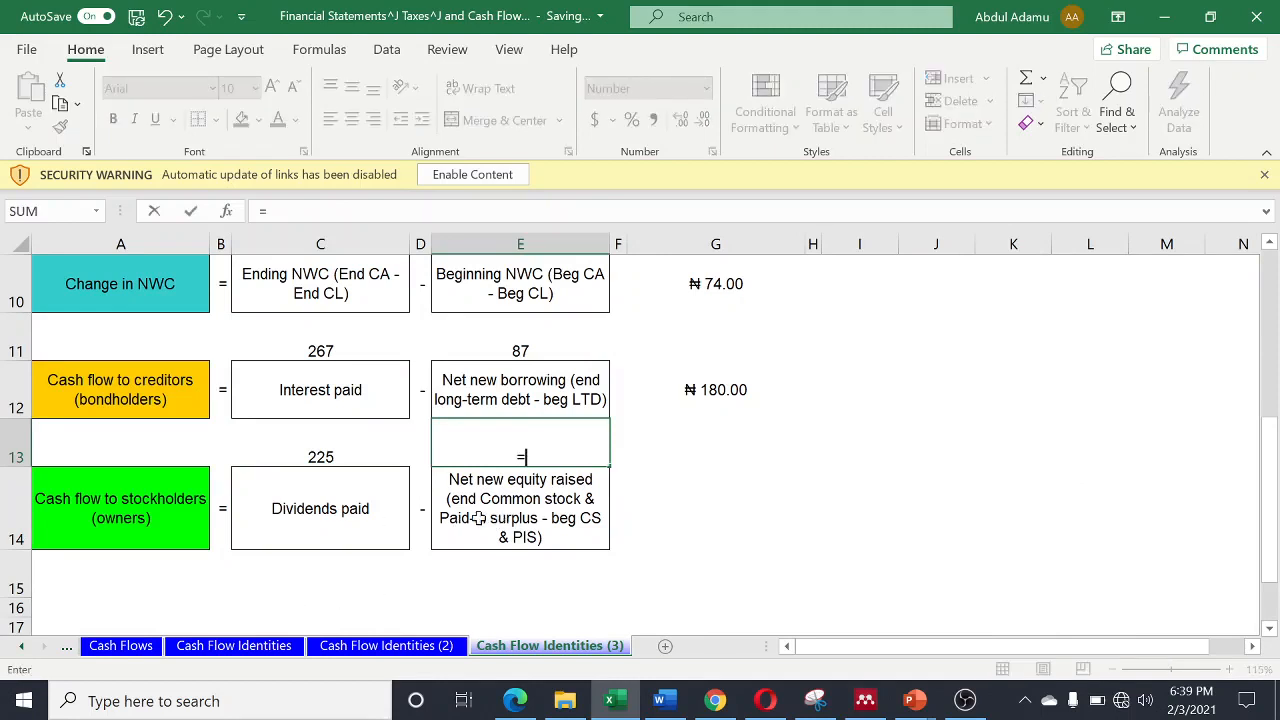
pyautogui.click(131, 646)
pyautogui.scroll(5, 389, 546)
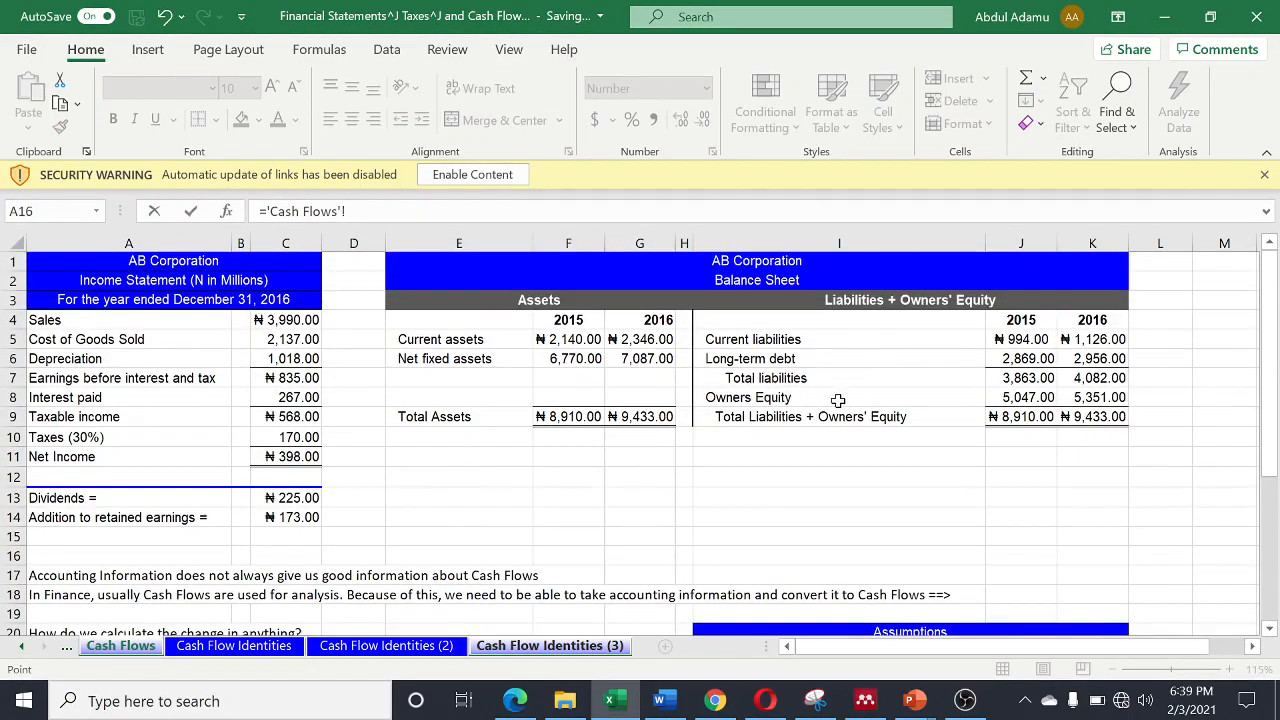
pyautogui.click(1073, 397)
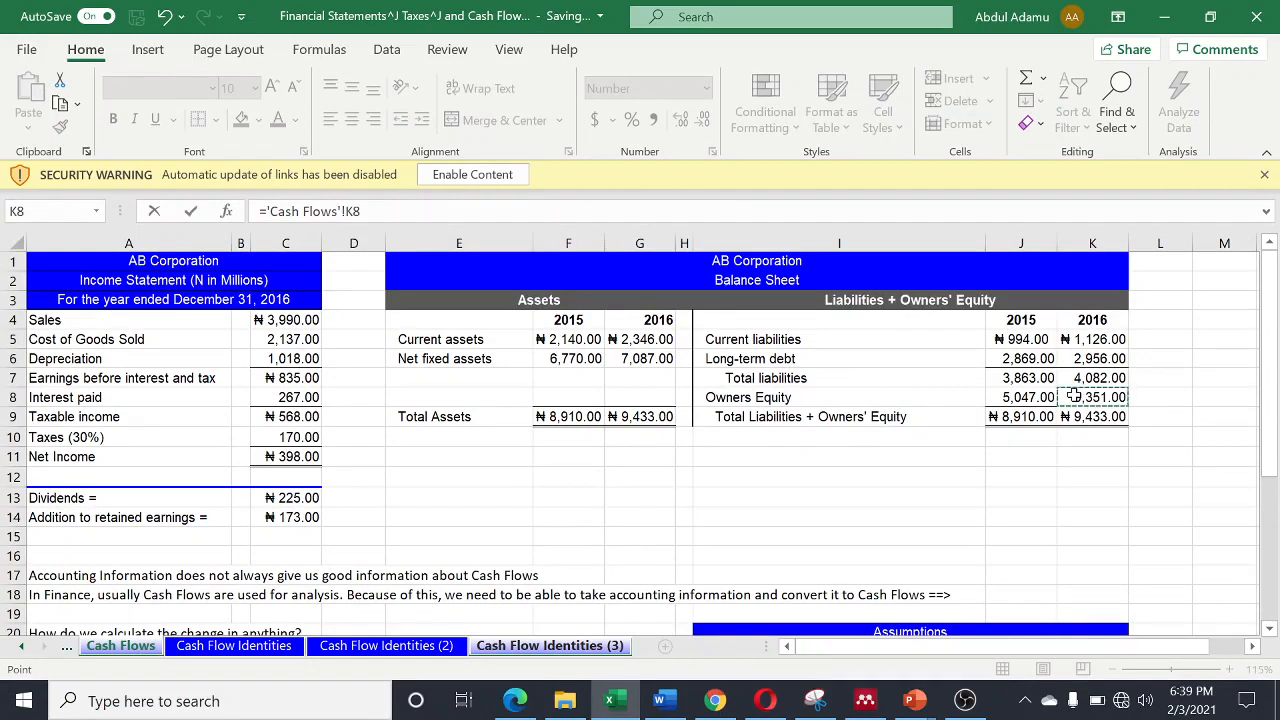
pyautogui.write('-')
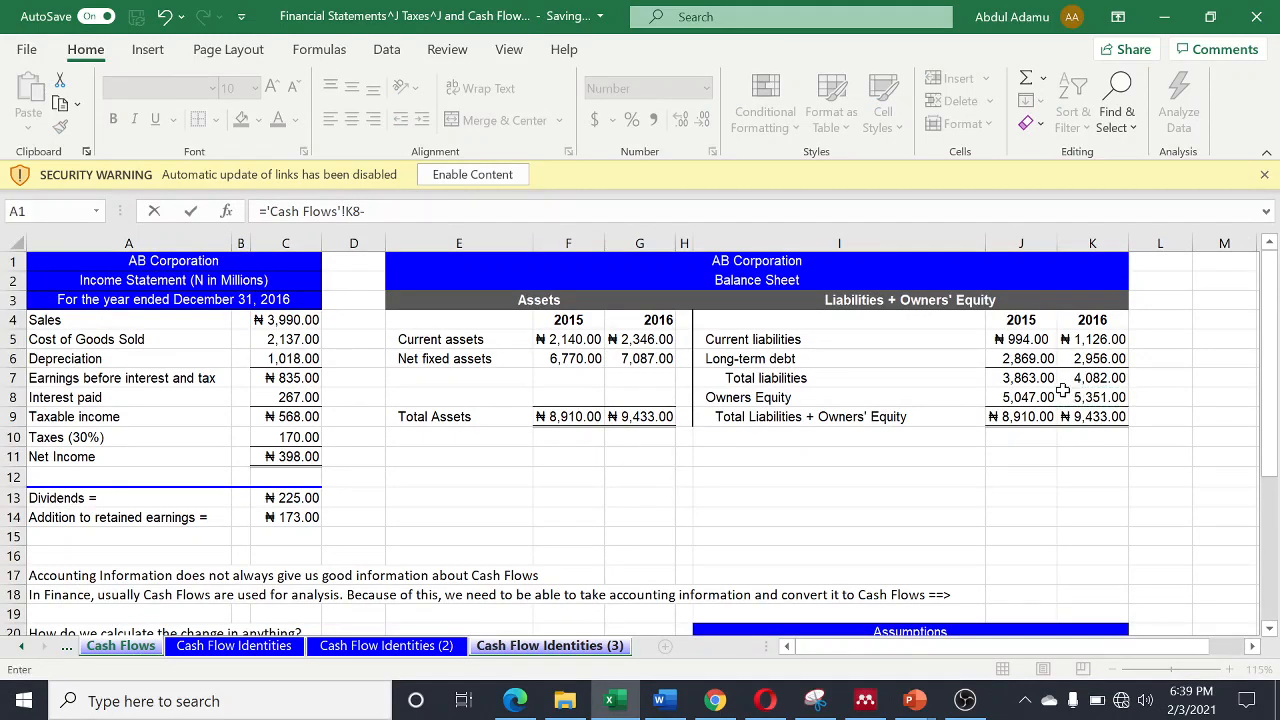
pyautogui.click(1013, 397)
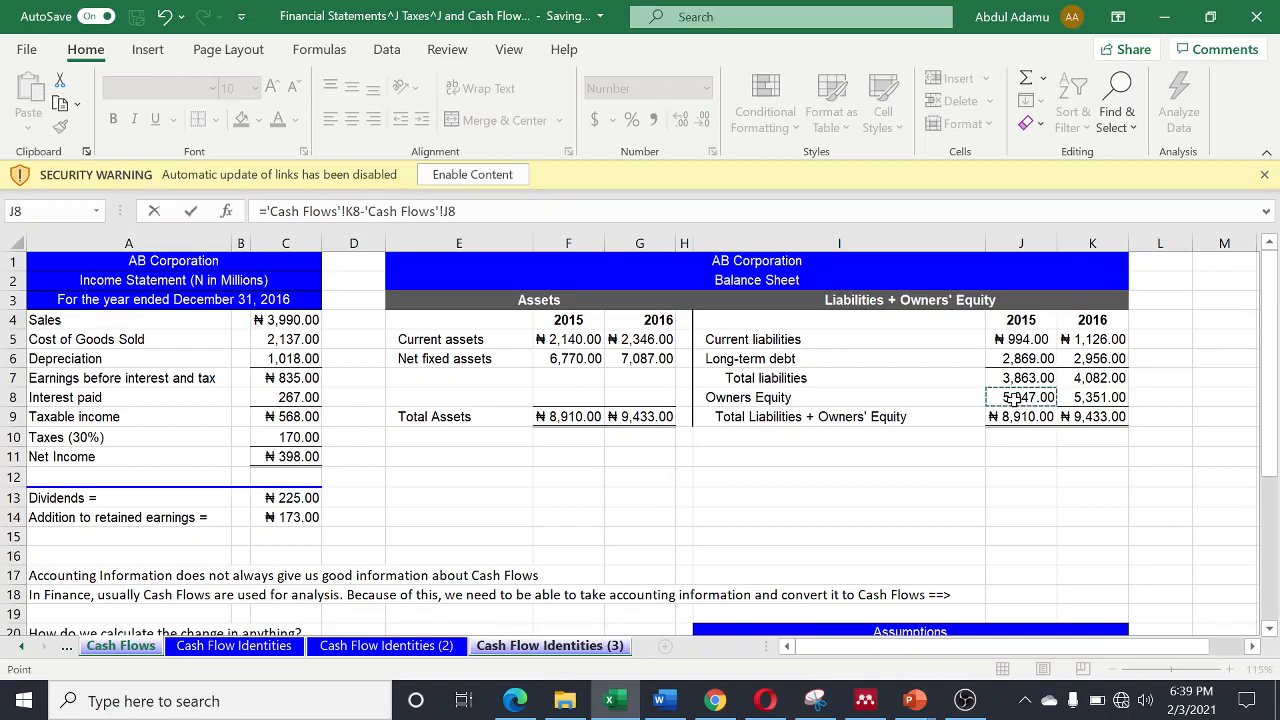
pyautogui.write('-')
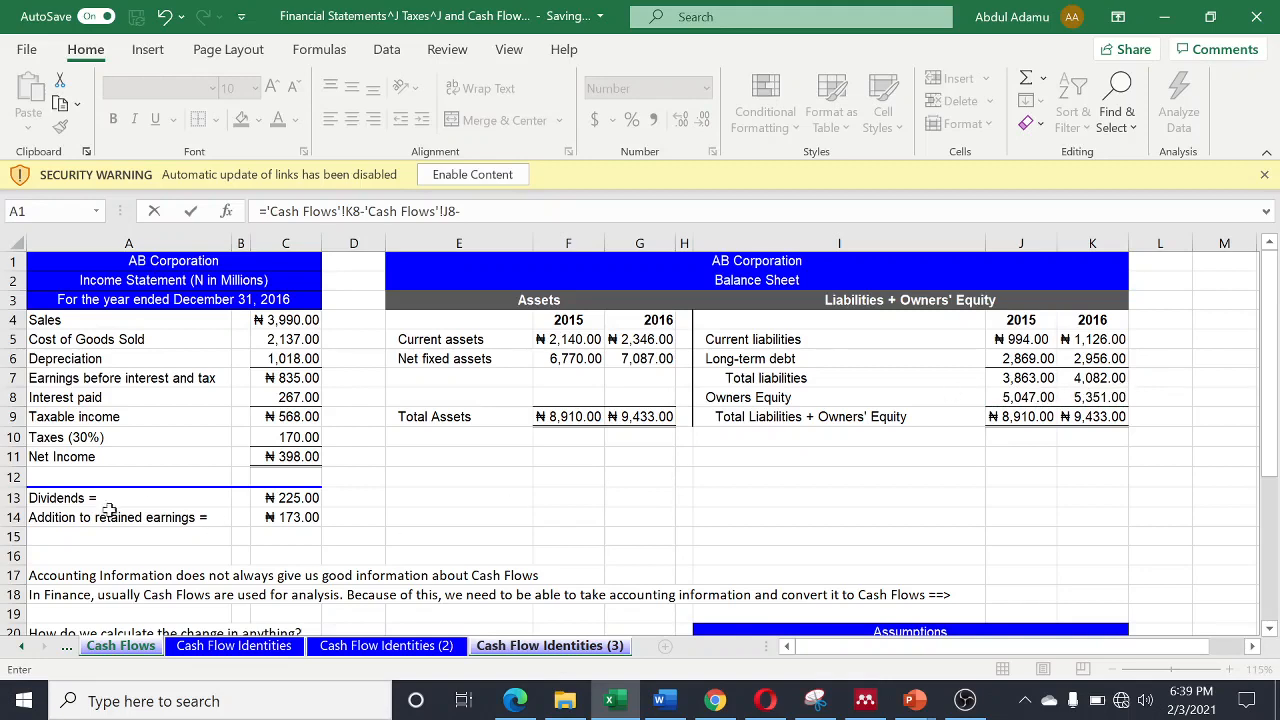
pyautogui.click(286, 517)
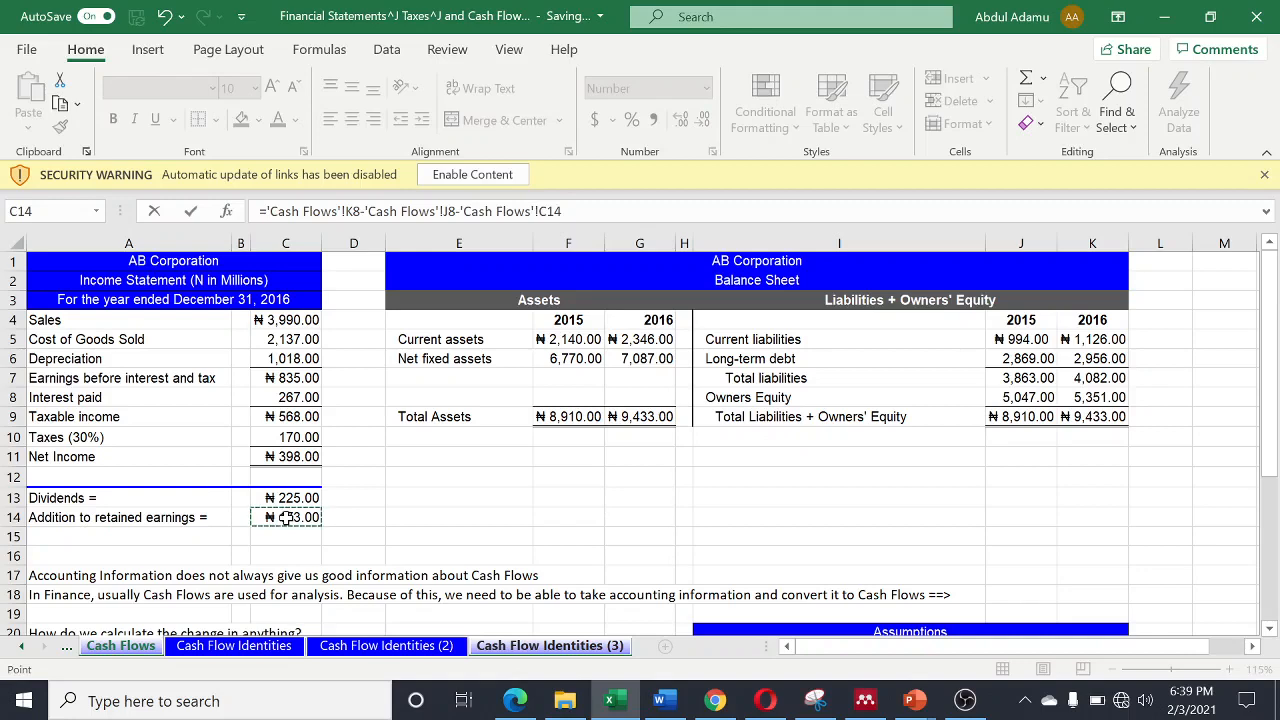
pyautogui.press('Return')
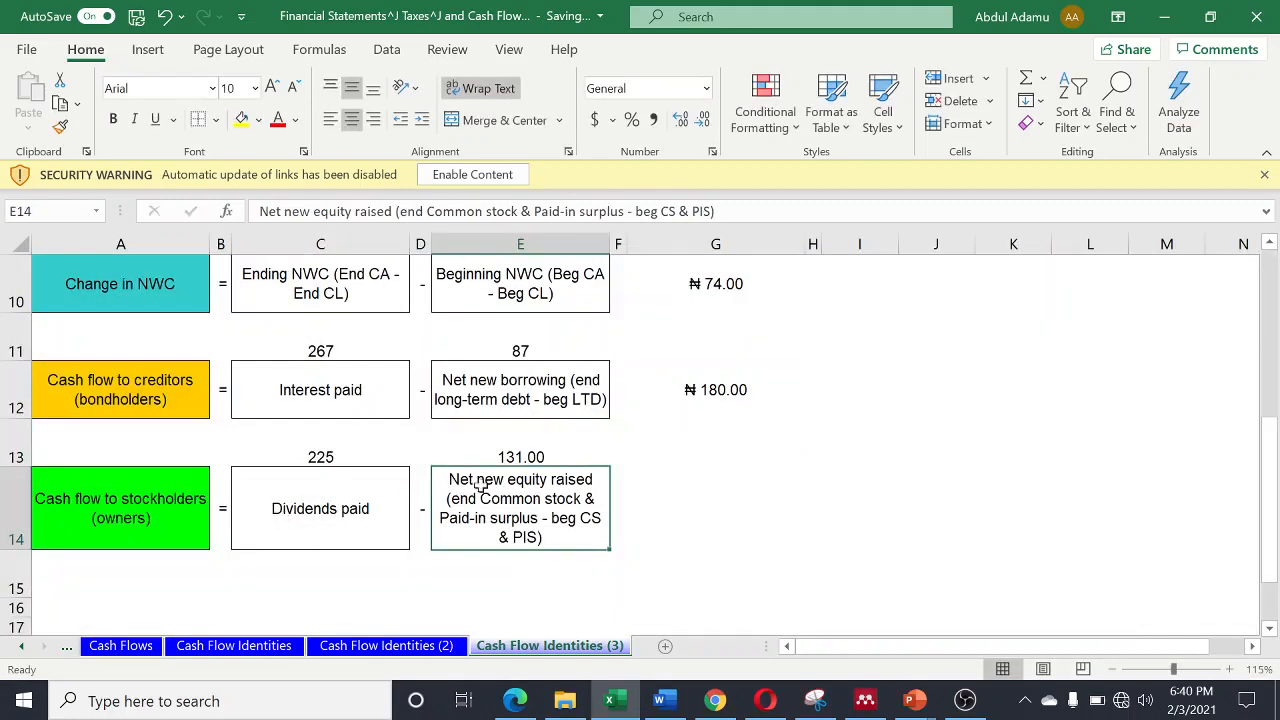
# - Calculate the cash flow to stockholders in cell G14 with =C13-E13
pyautogui.click(693, 510)
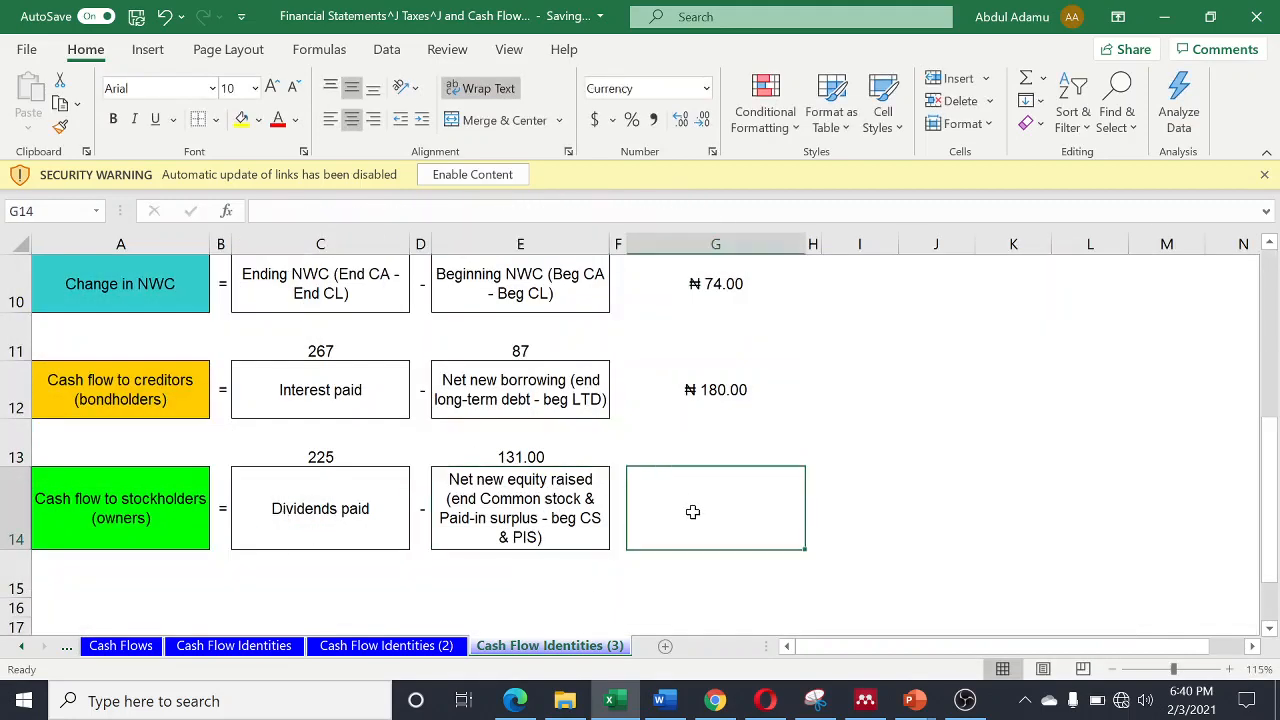
pyautogui.write('=')
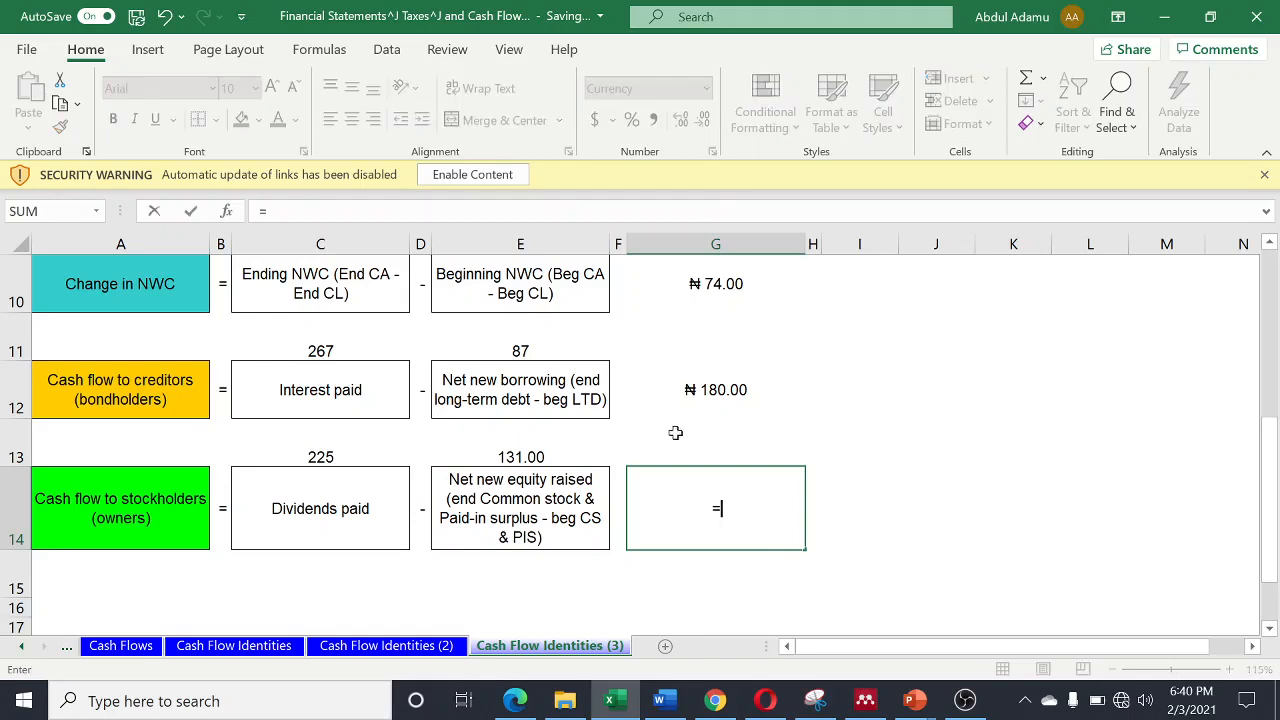
pyautogui.click(321, 457)
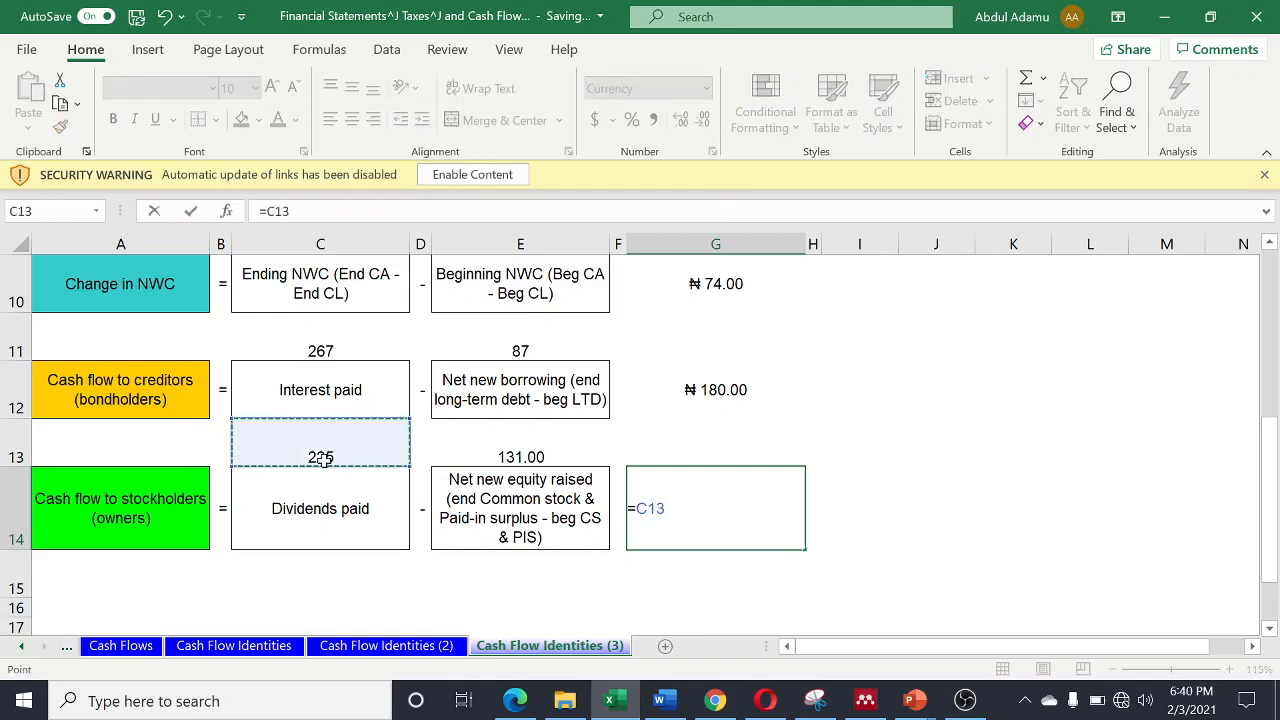
pyautogui.write('-')
pyautogui.click(545, 457)
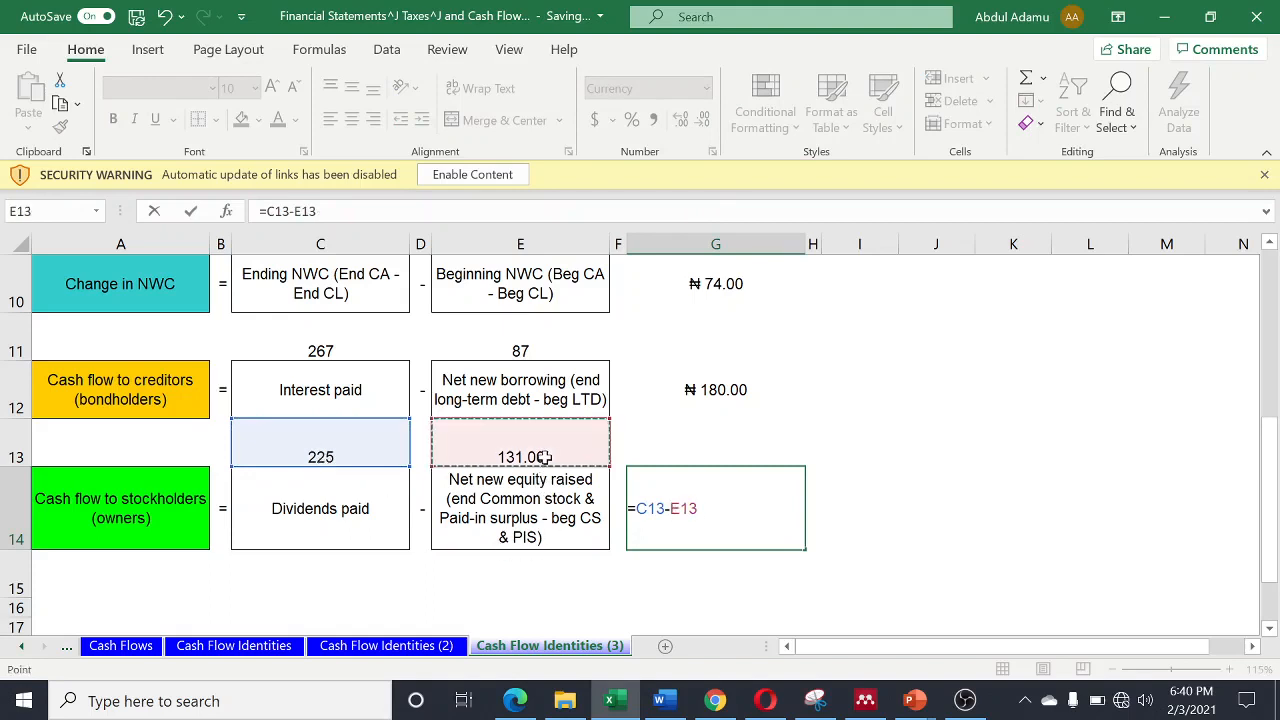
pyautogui.press('Return')
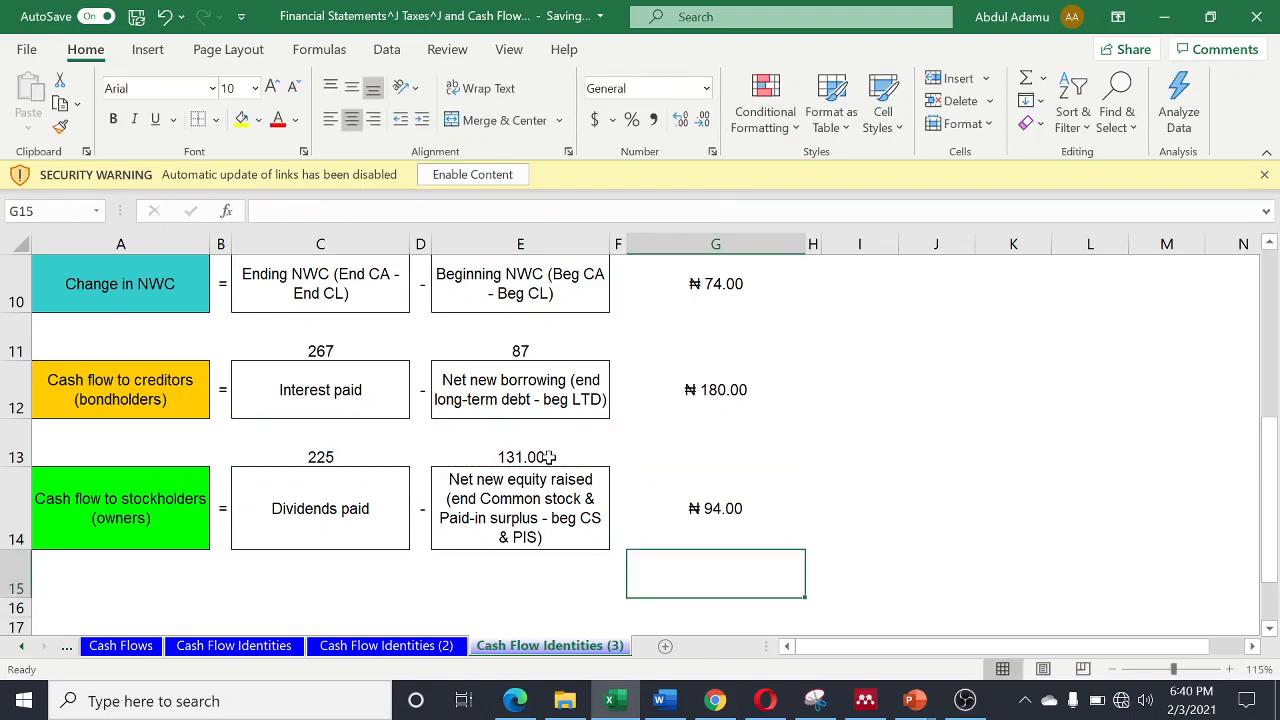
pyautogui.click(60, 126)
pyautogui.click(60, 127)
pyautogui.click(60, 127)
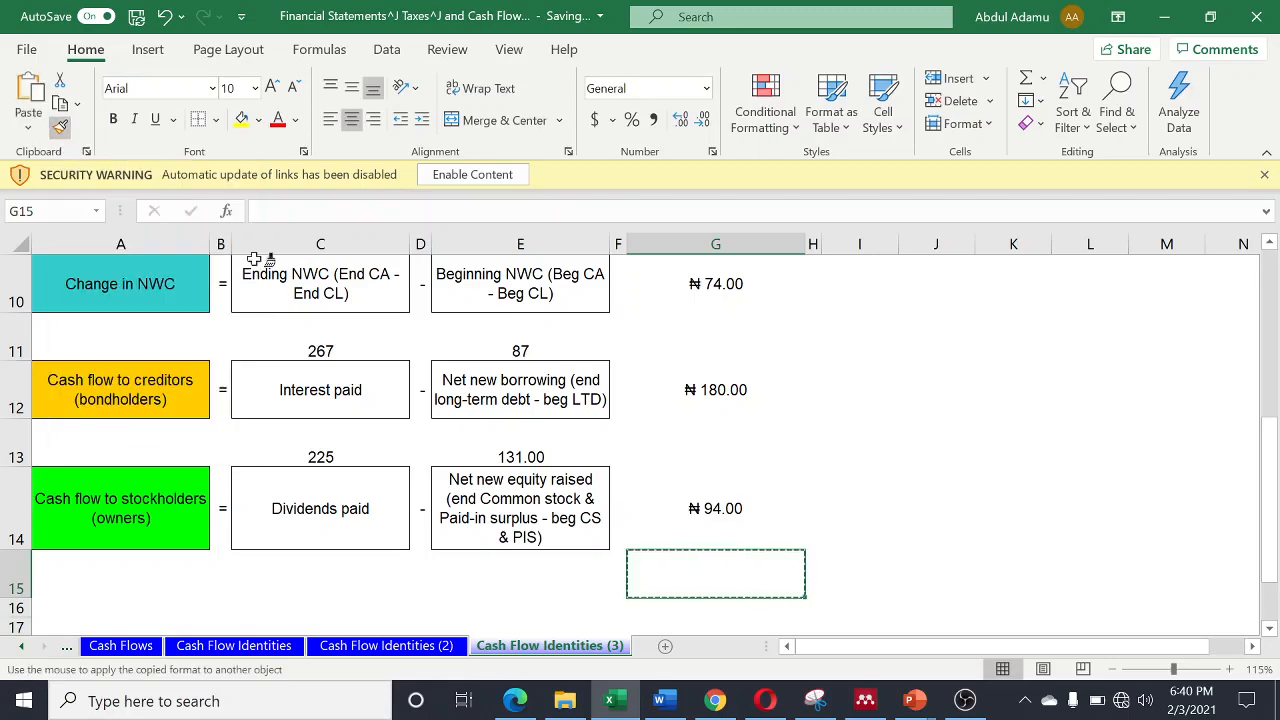
pyautogui.scroll(2, 700, 455)
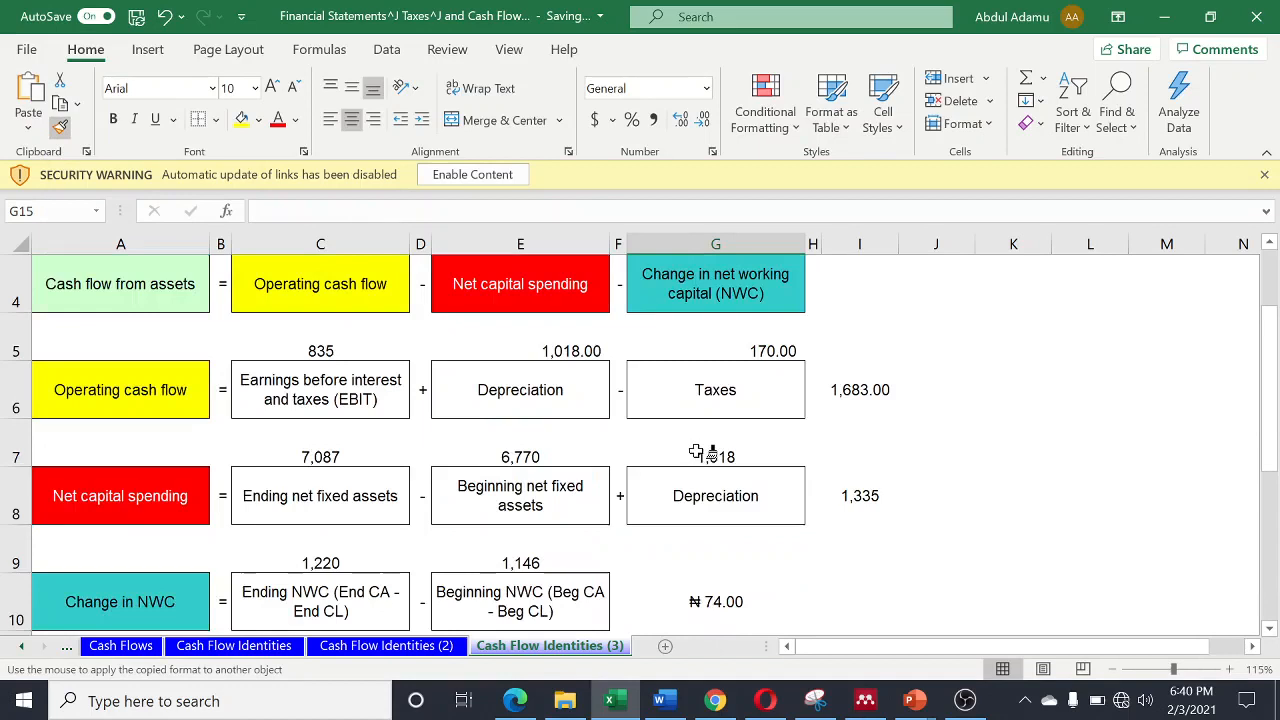
pyautogui.click(855, 490)
pyautogui.click(850, 398)
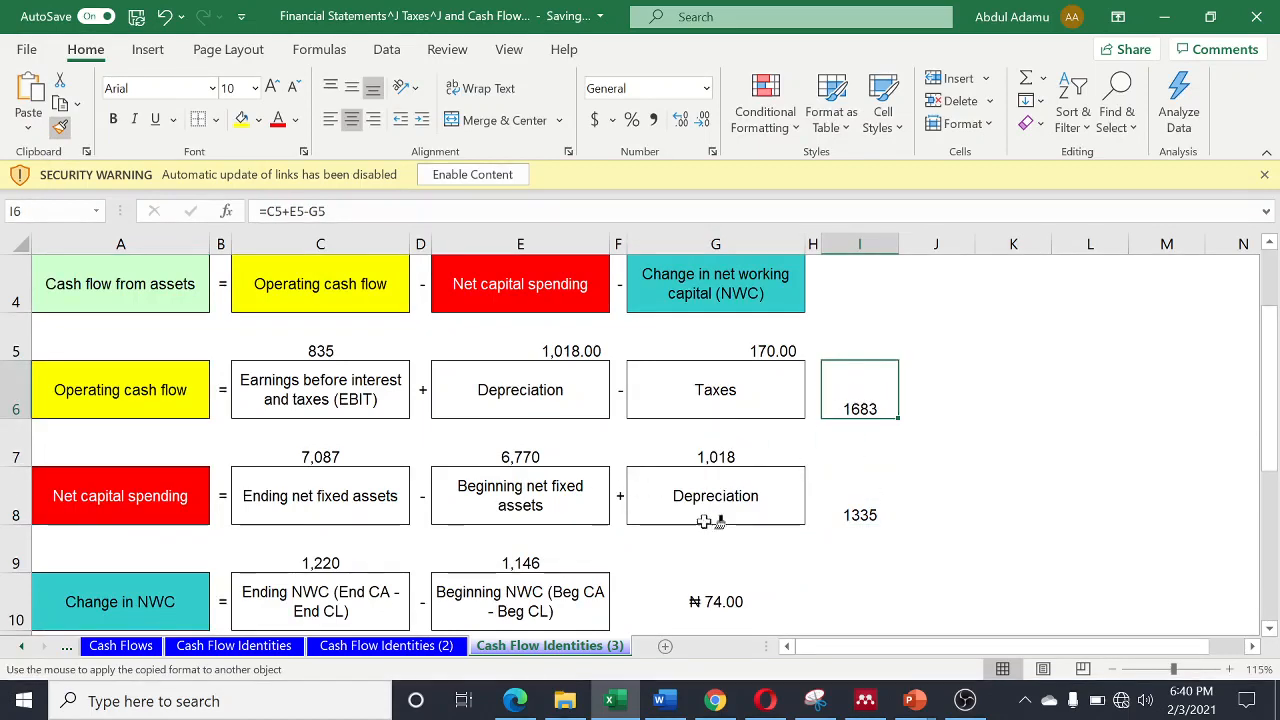
pyautogui.press('Down')
pyautogui.press('Down')
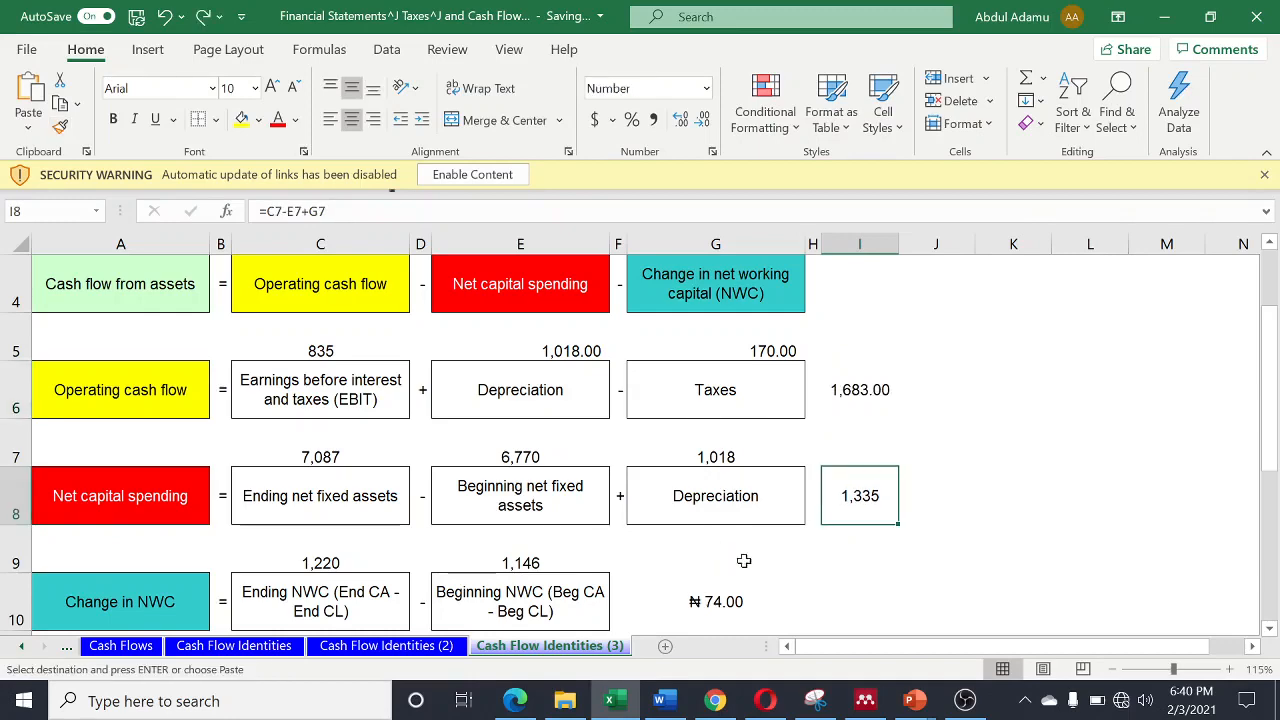
# - Copy the currency format of cell G14 onto the net capital spending result in I8 and the operating cash flow result in I6
pyautogui.scroll(-3, 760, 560)
pyautogui.click(680, 347)
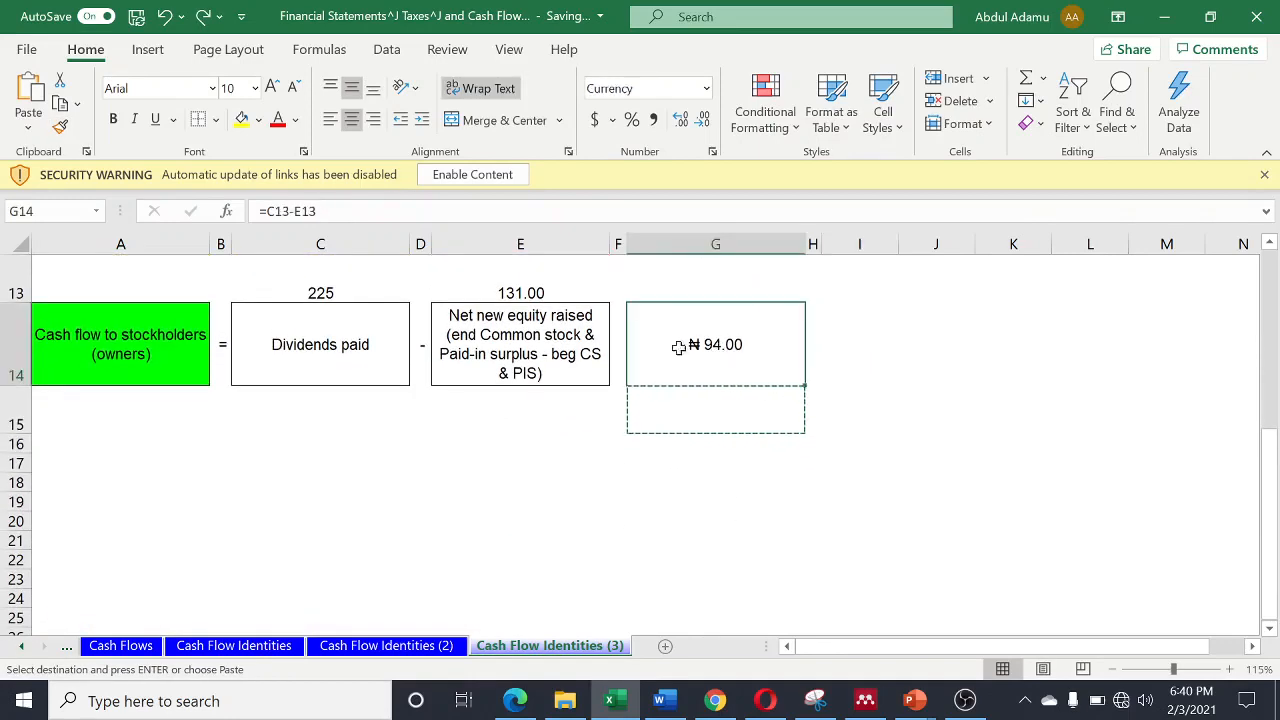
pyautogui.click(60, 127)
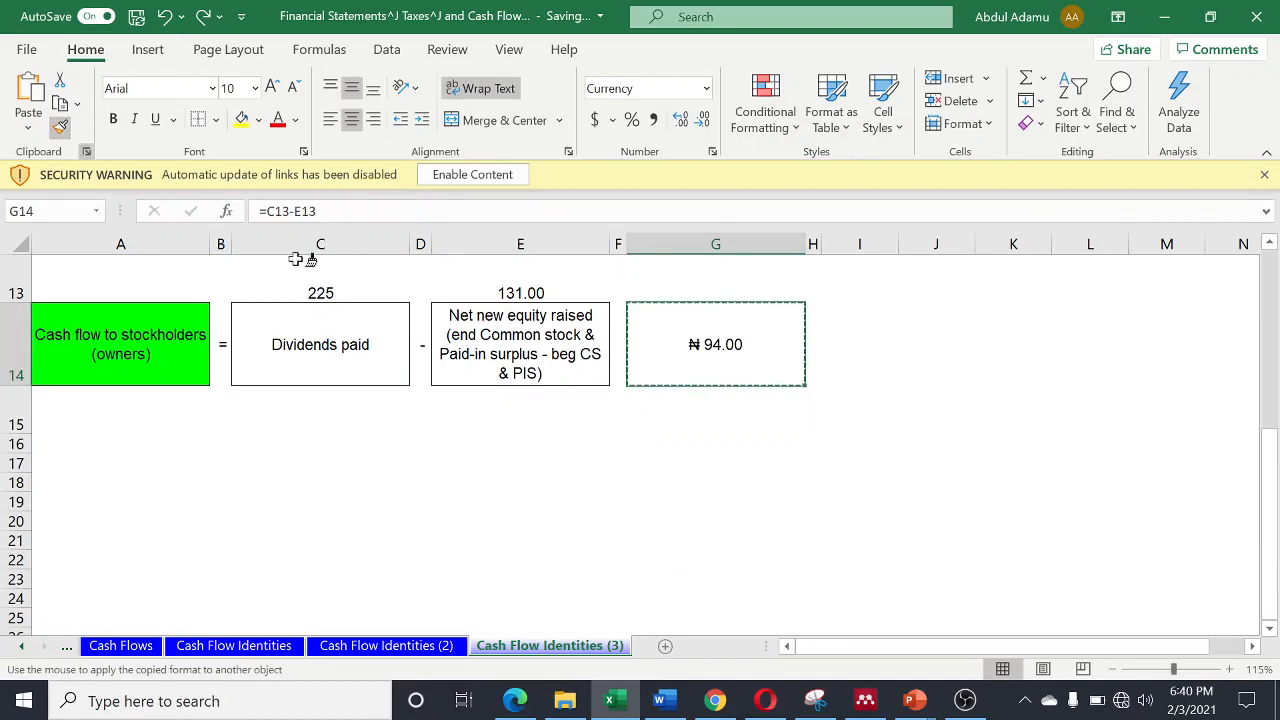
pyautogui.scroll(3, 580, 330)
pyautogui.click(859, 497)
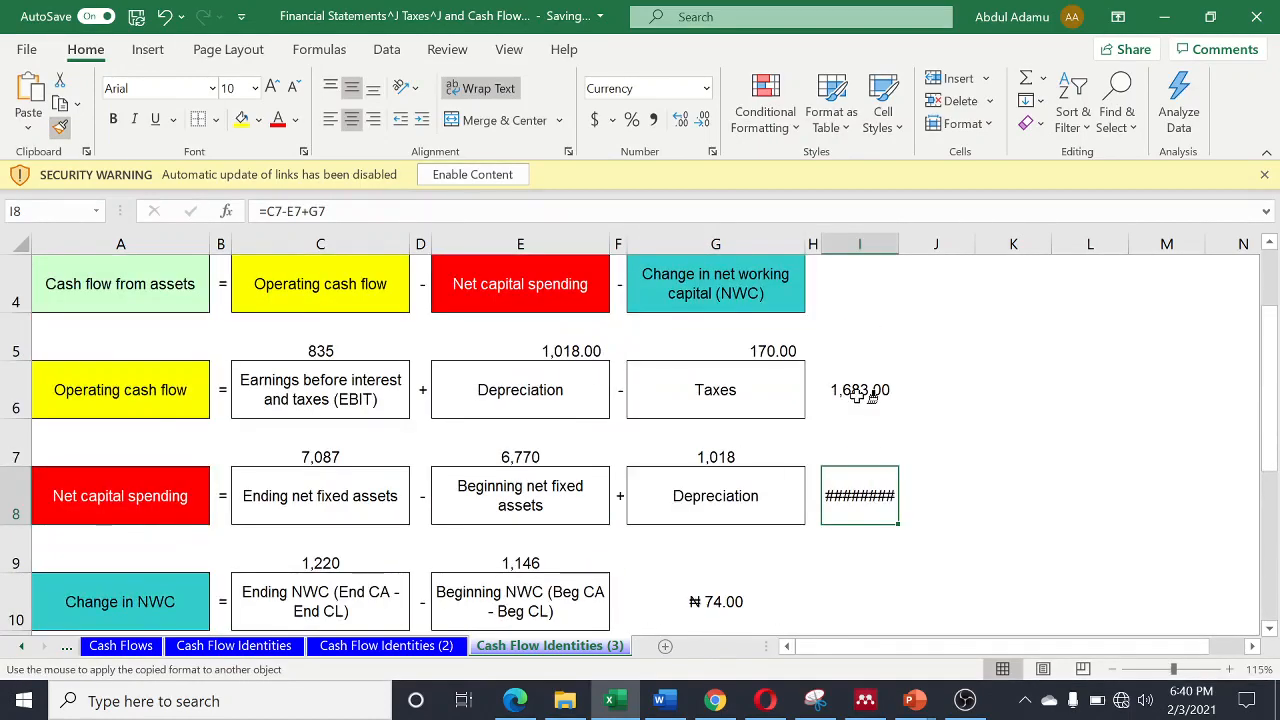
pyautogui.click(859, 390)
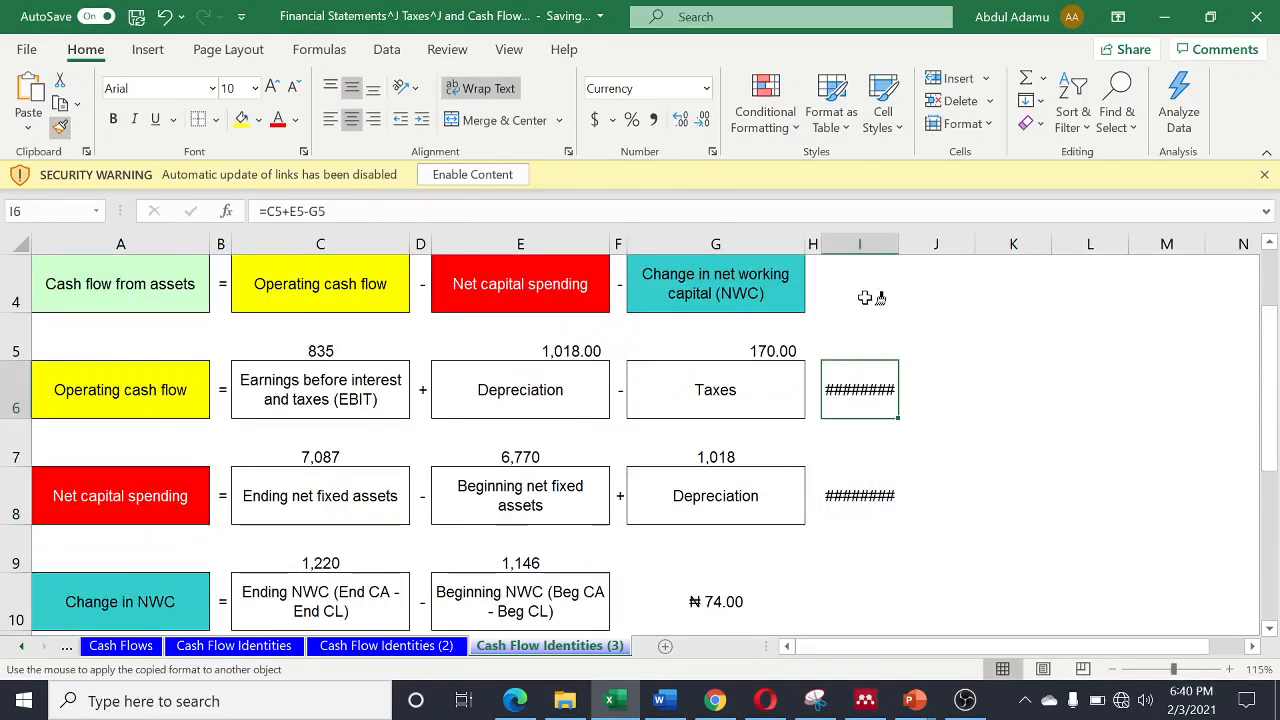
# - Apply the copied currency format to the cash flow from assets result cells I4 and G2, and stop format painting
pyautogui.scroll(2, 843, 440)
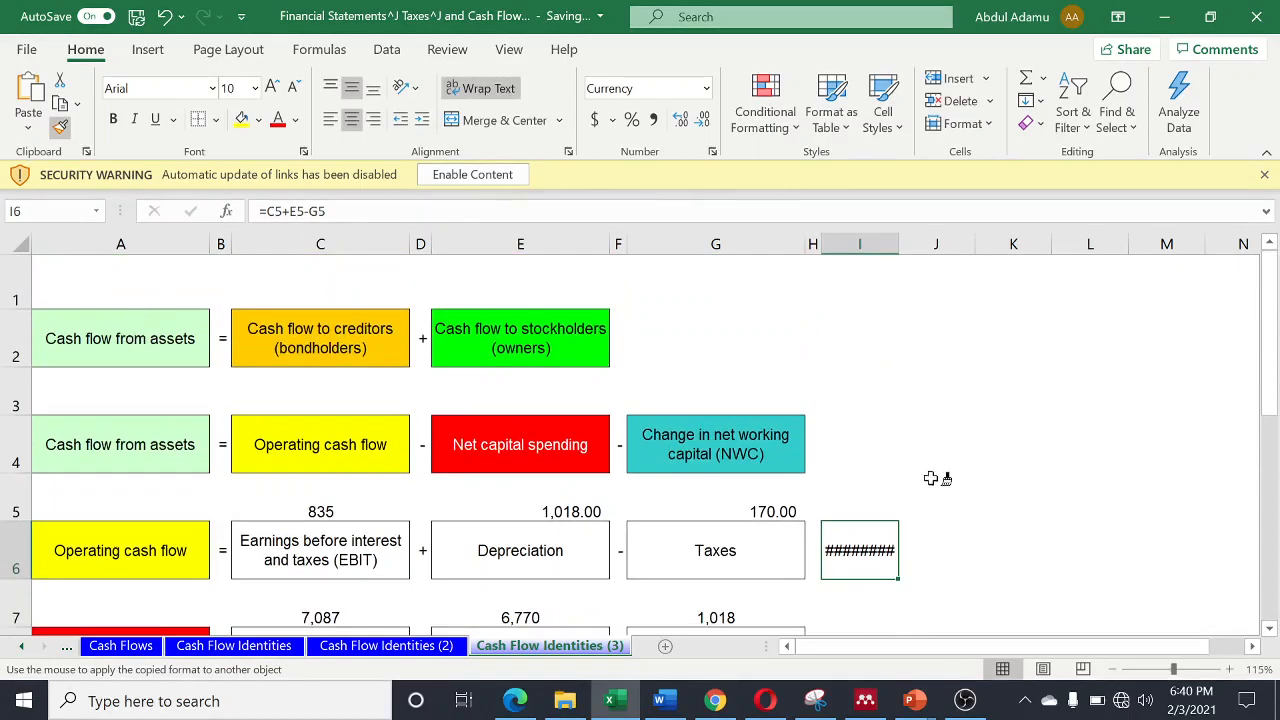
pyautogui.click(875, 446)
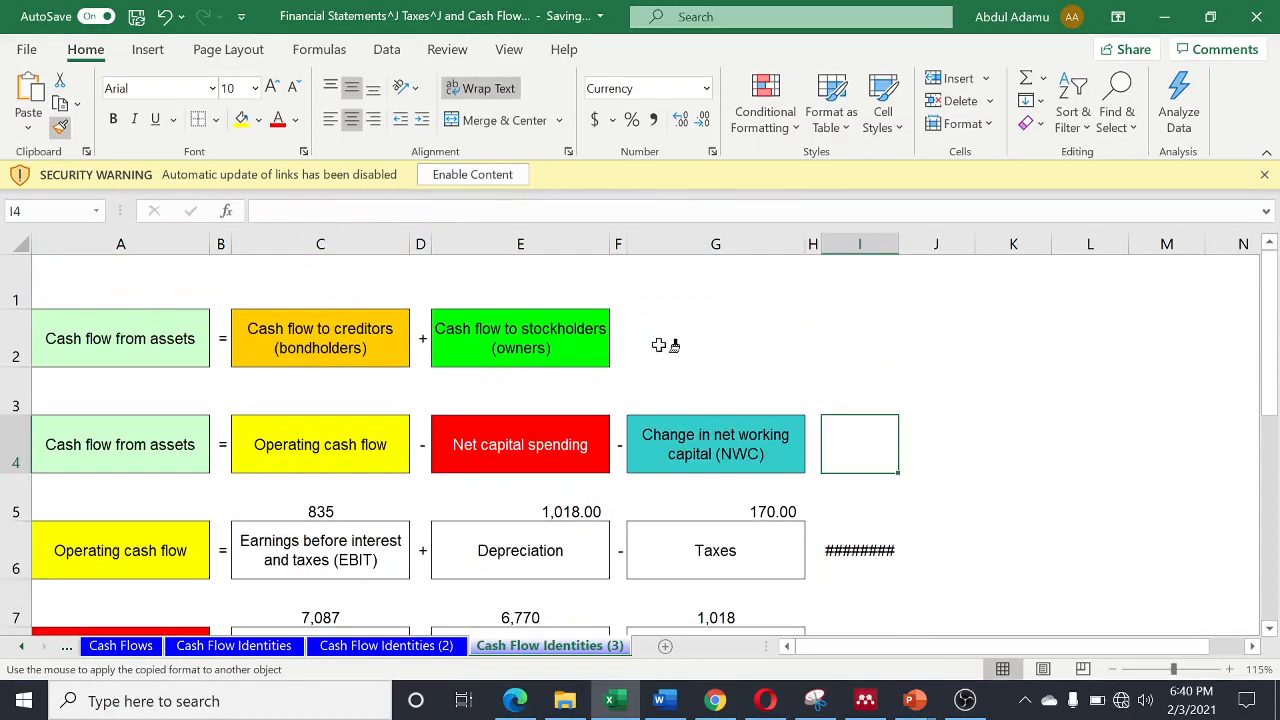
pyautogui.click(700, 334)
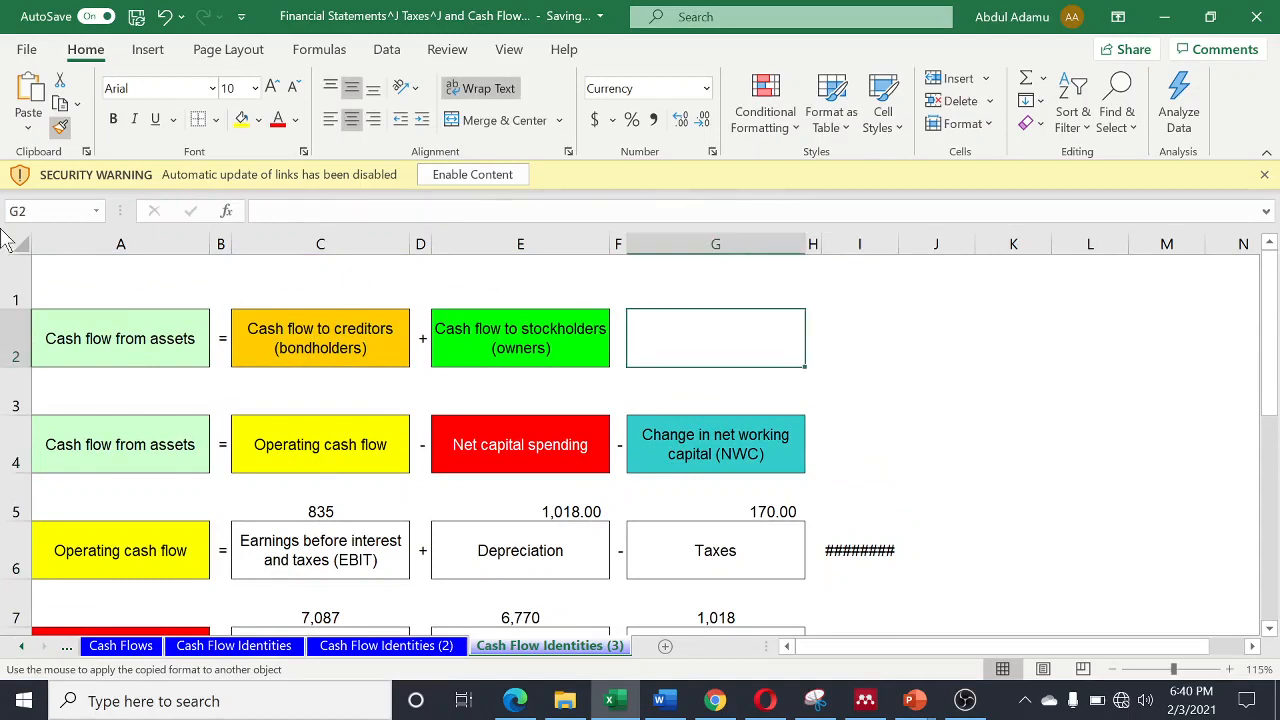
pyautogui.click(60, 125)
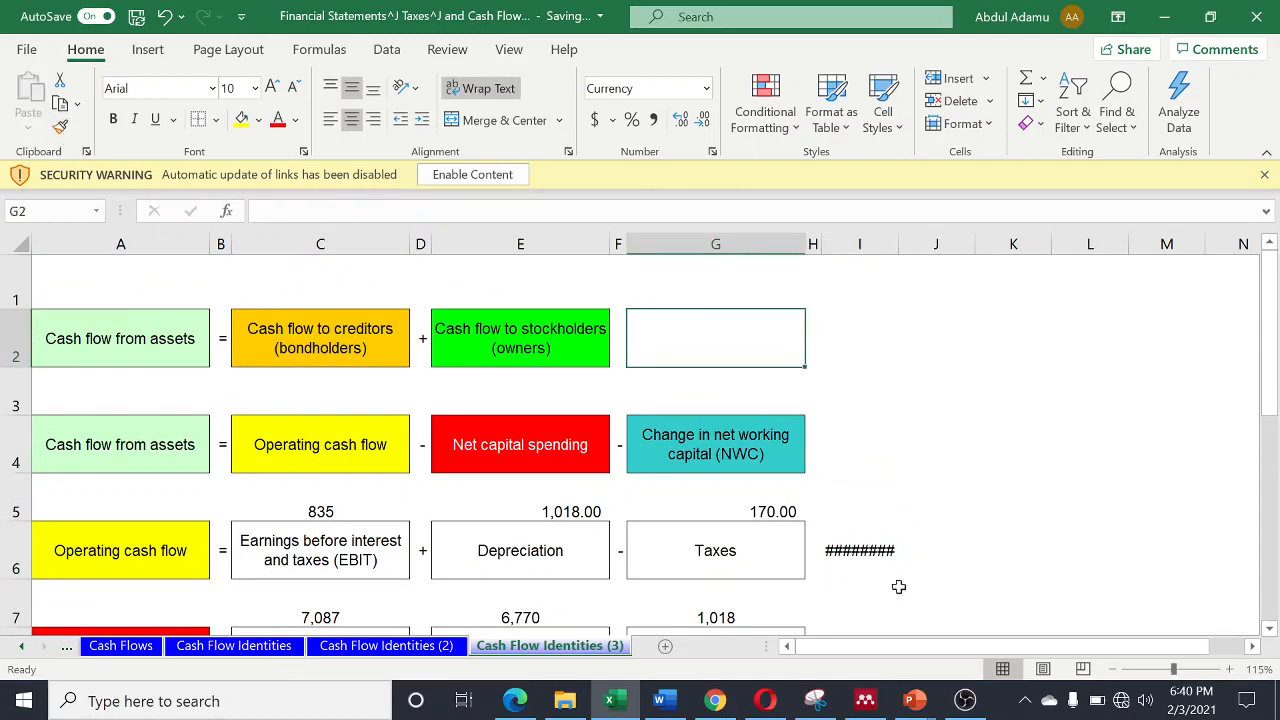
# - Auto-fit the width of column I to its contents so the currency results fit
pyautogui.doubleClick(899, 244)
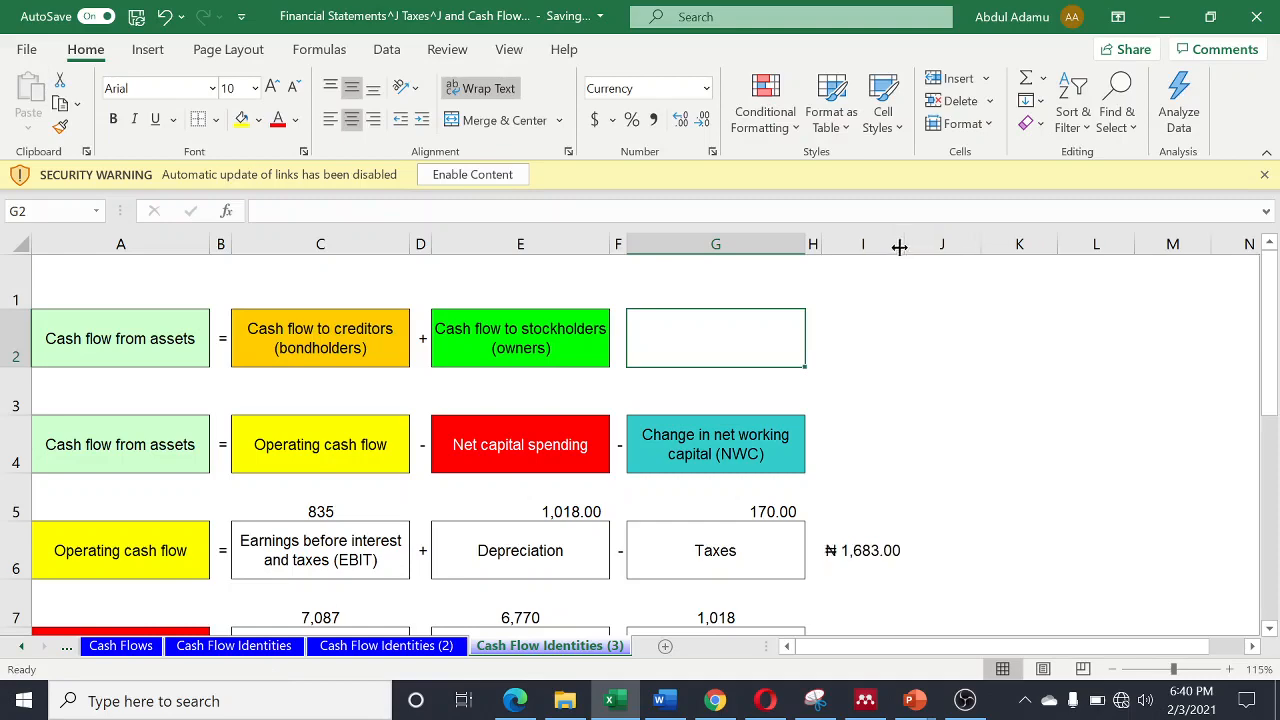
pyautogui.scroll(-1, 913, 428)
pyautogui.scroll(1, 837, 426)
# - Link cell C3, above Operating cash flow, to the operating cash flow result with =I6
pyautogui.click(328, 401)
pyautogui.write('=')
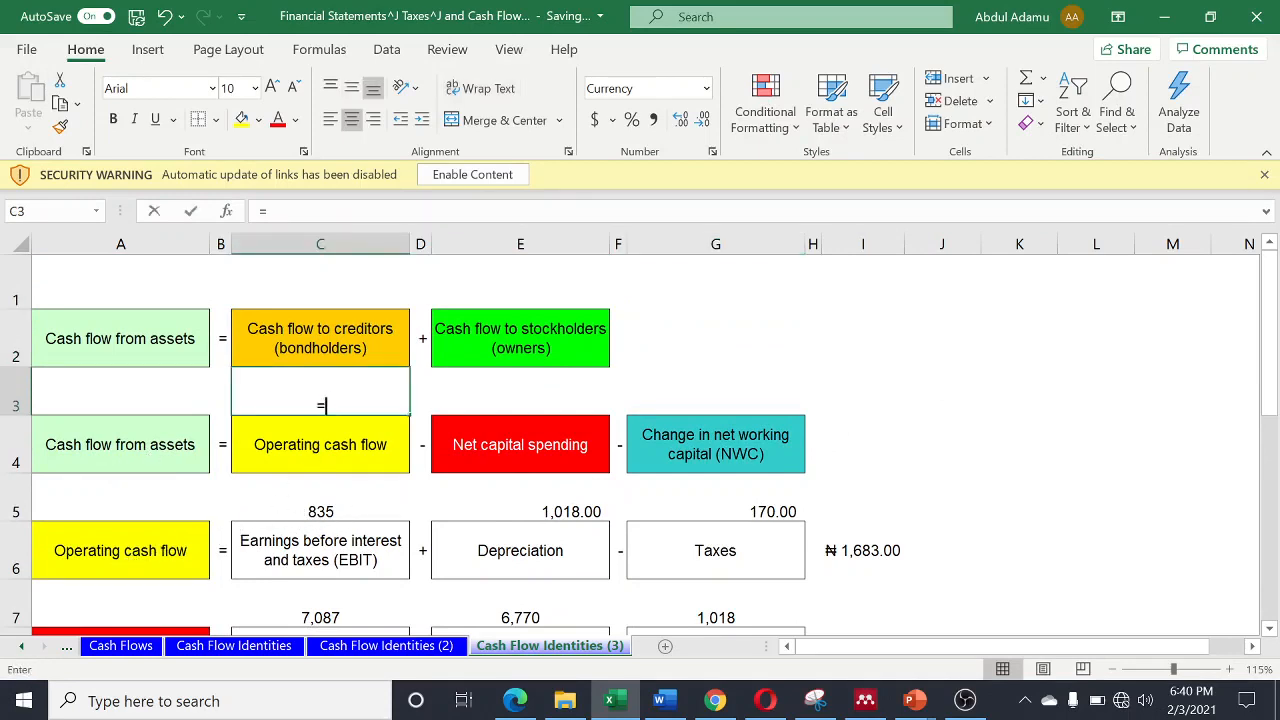
pyautogui.click(862, 548)
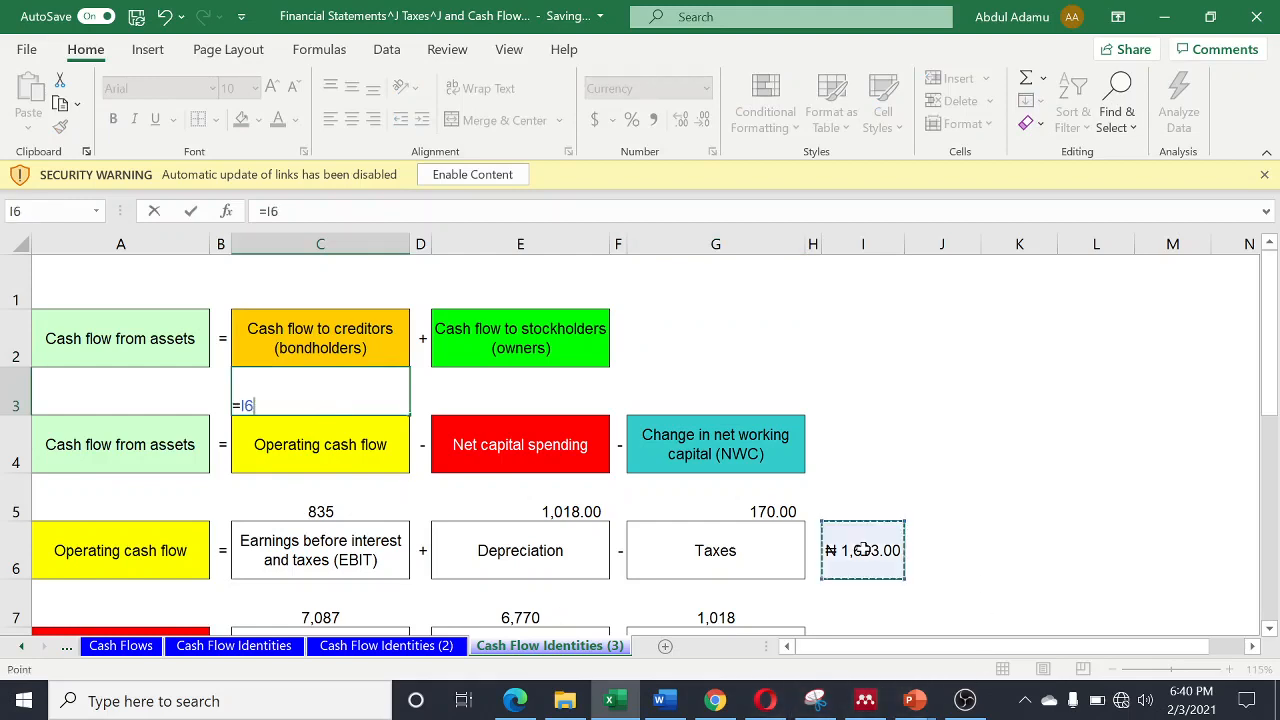
pyautogui.press('Return')
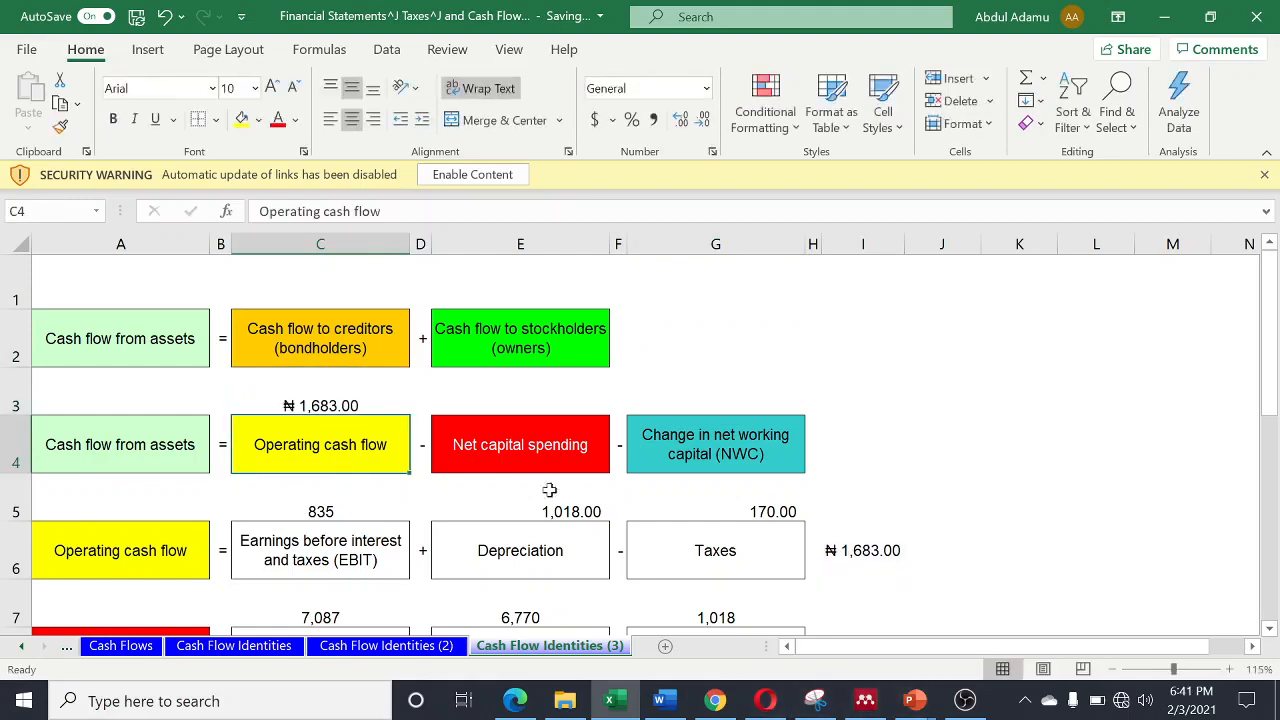
# - Link cell E3, above Net capital spending, to the net capital spending result with =I8
pyautogui.click(526, 402)
pyautogui.write('=')
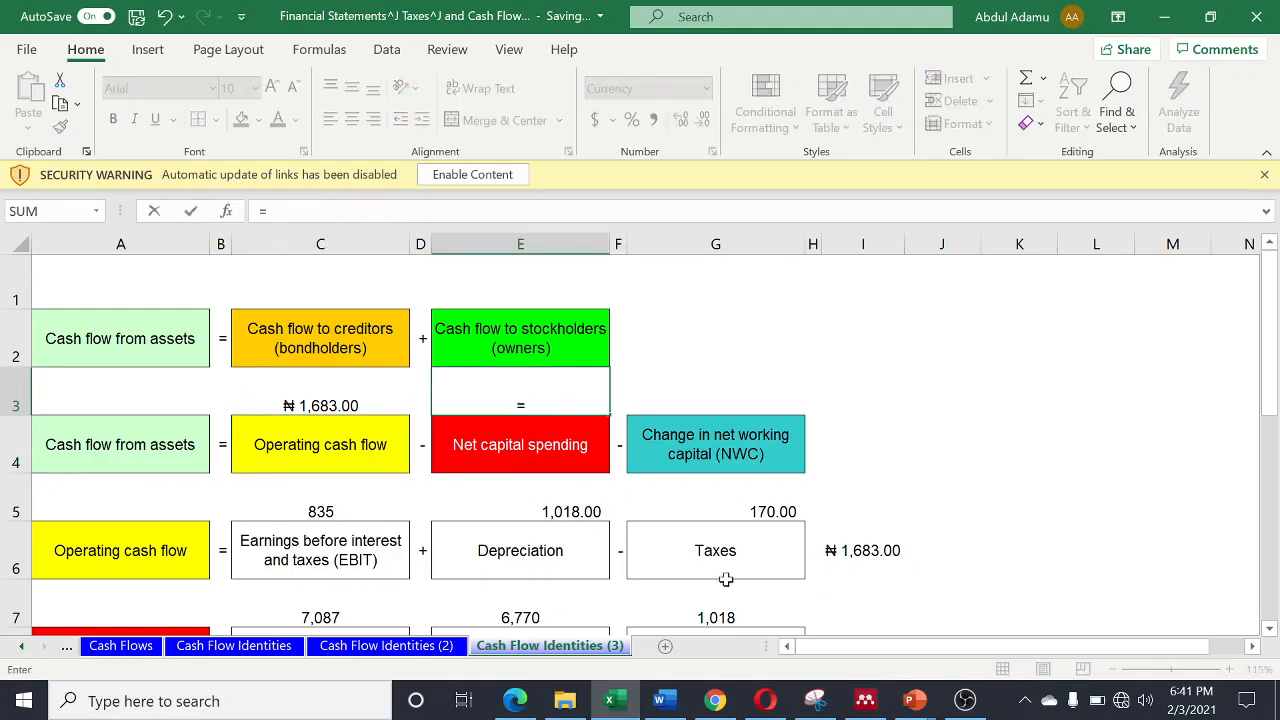
pyautogui.scroll(-1, 760, 600)
pyautogui.click(862, 496)
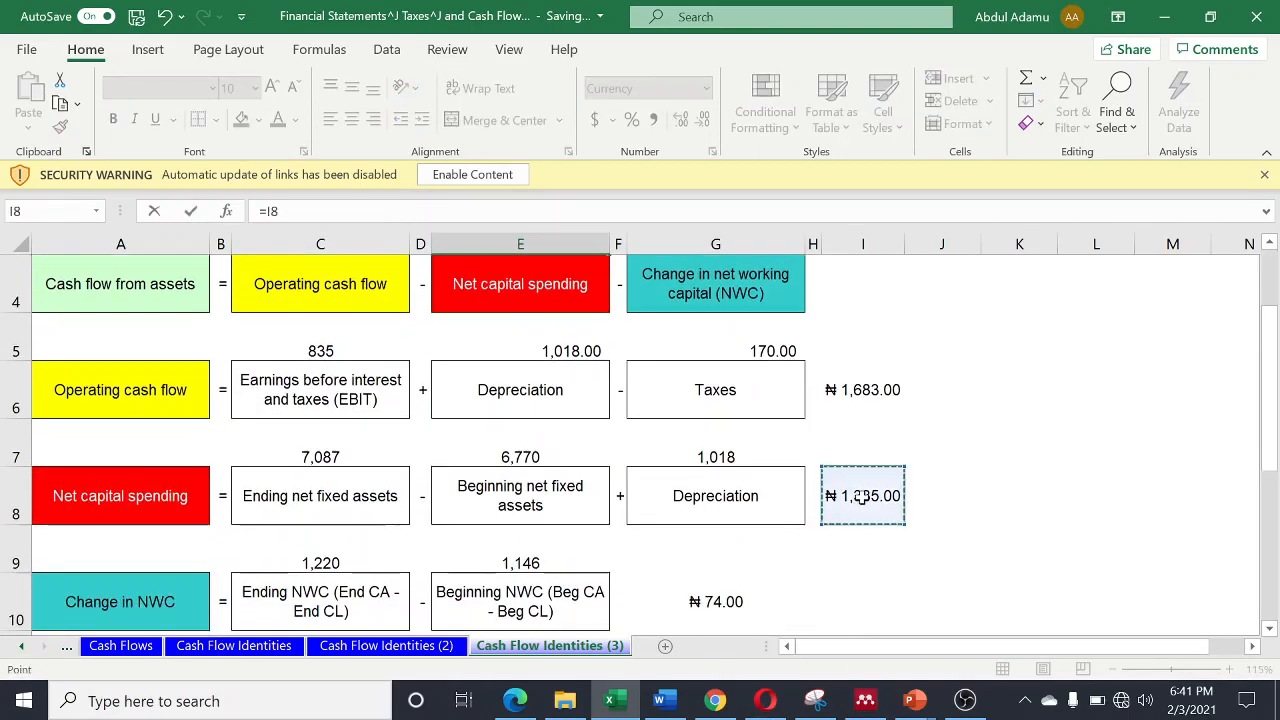
pyautogui.press('Return')
# - Link cell G3, above Change in net working capital, to the change in NWC result with =G10
pyautogui.scroll(1, 675, 350)
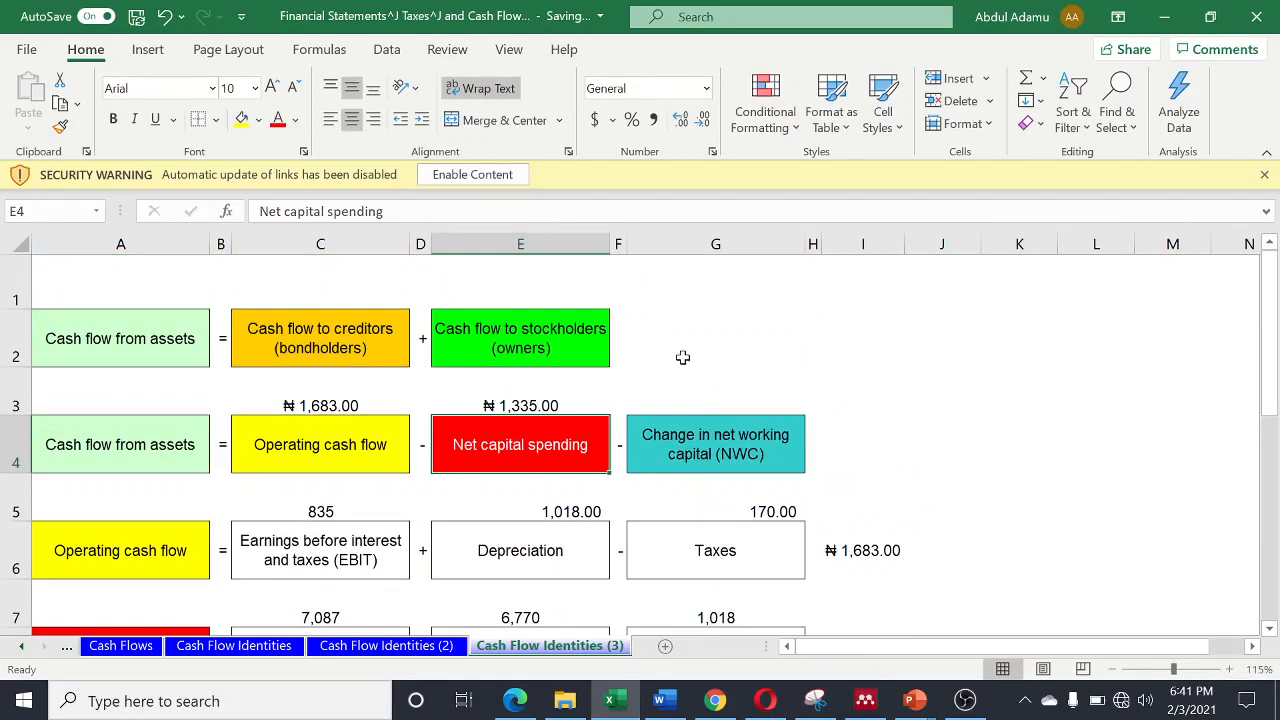
pyautogui.click(715, 401)
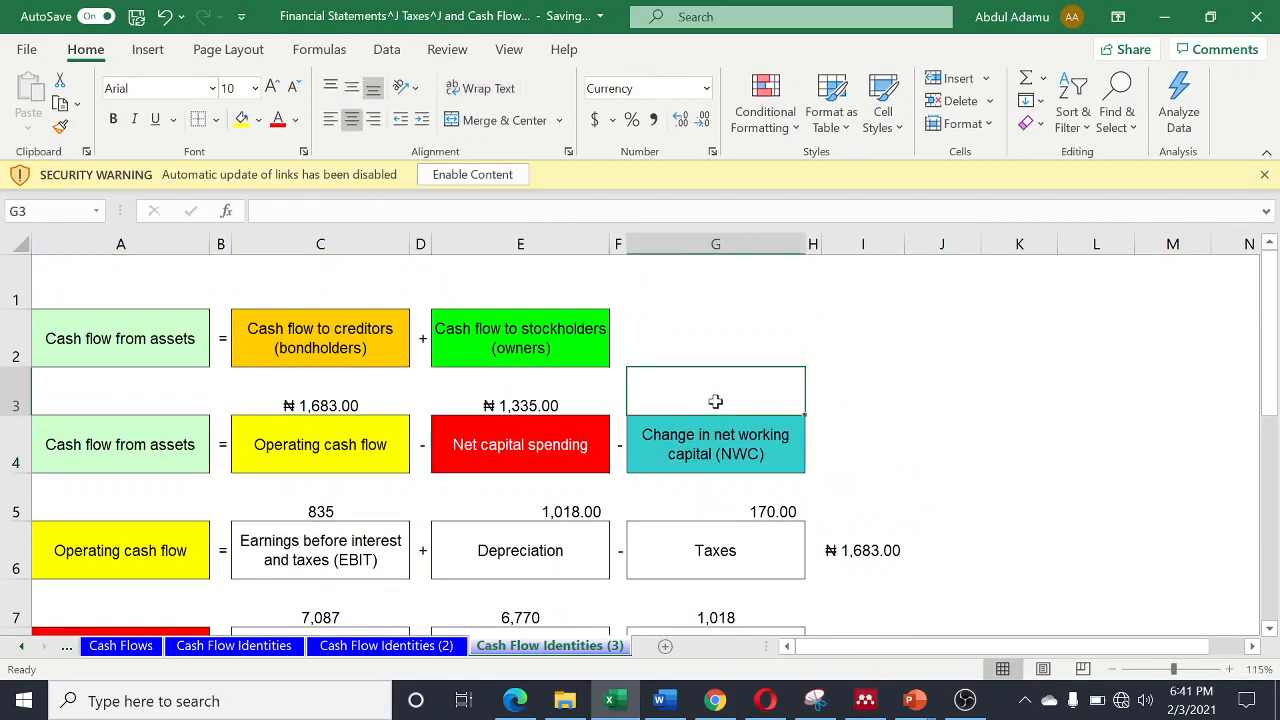
pyautogui.write('=')
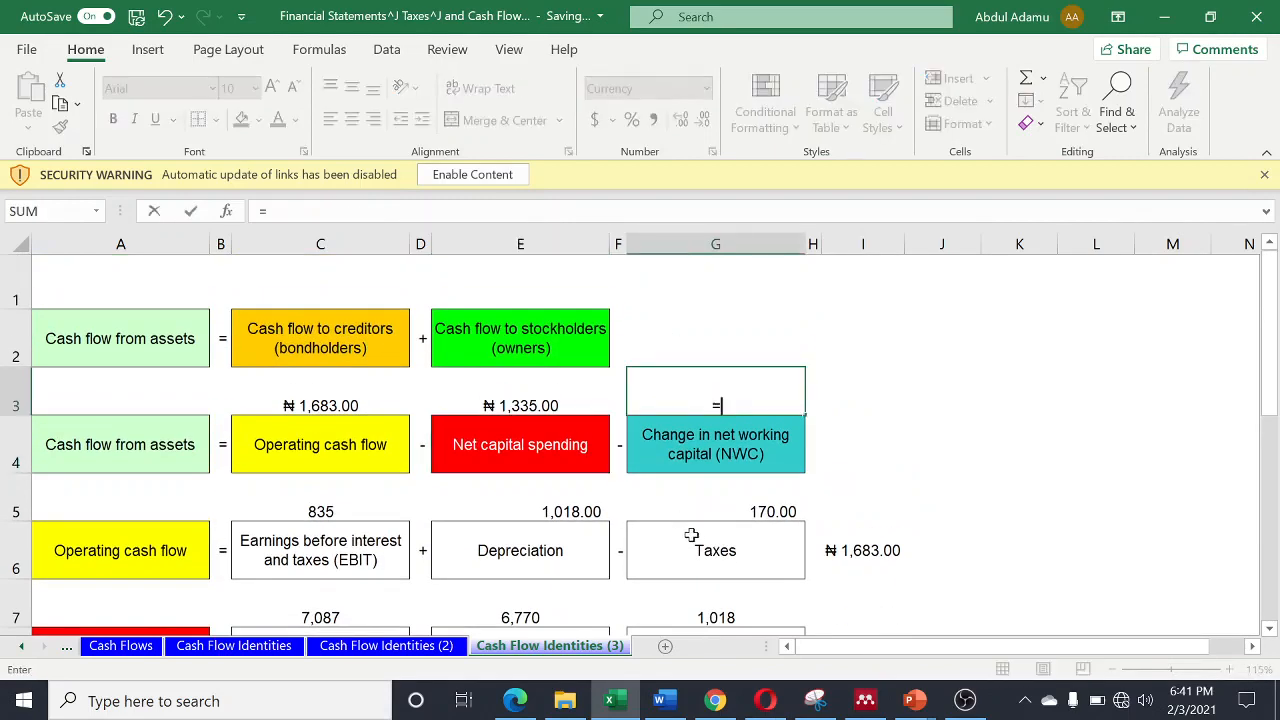
pyautogui.scroll(-2, 692, 536)
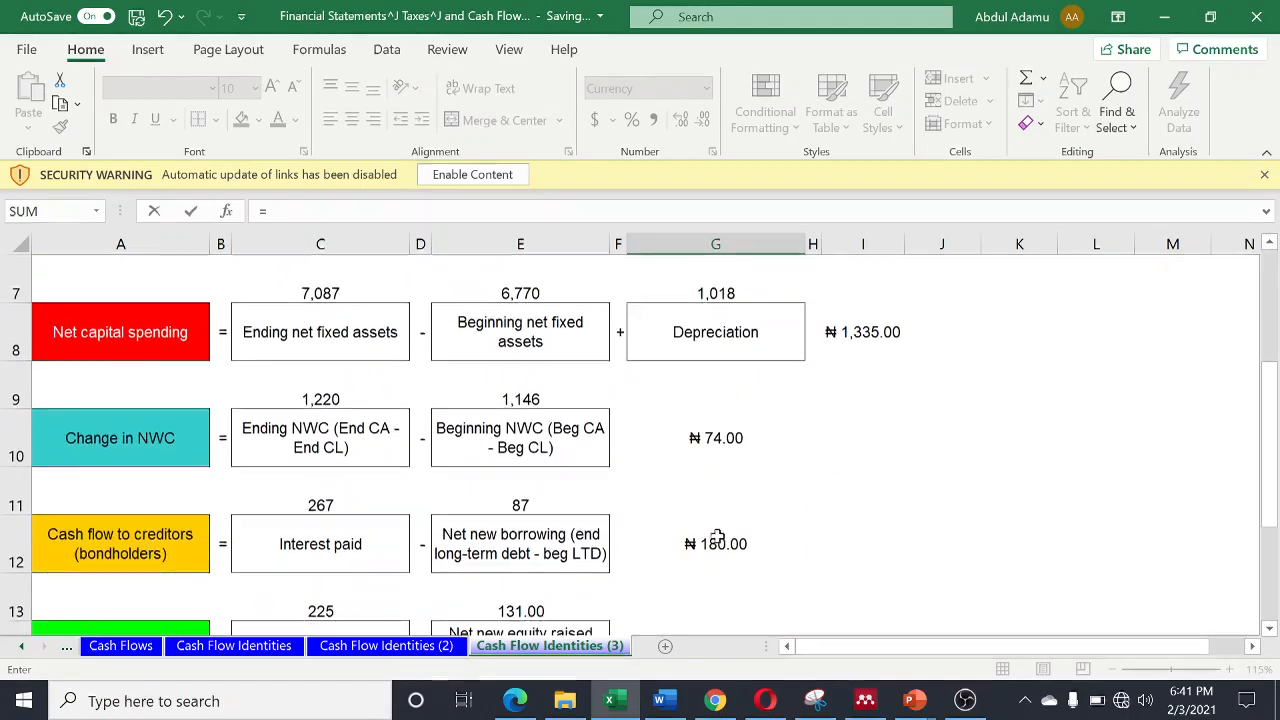
pyautogui.click(712, 441)
pyautogui.press('Return')
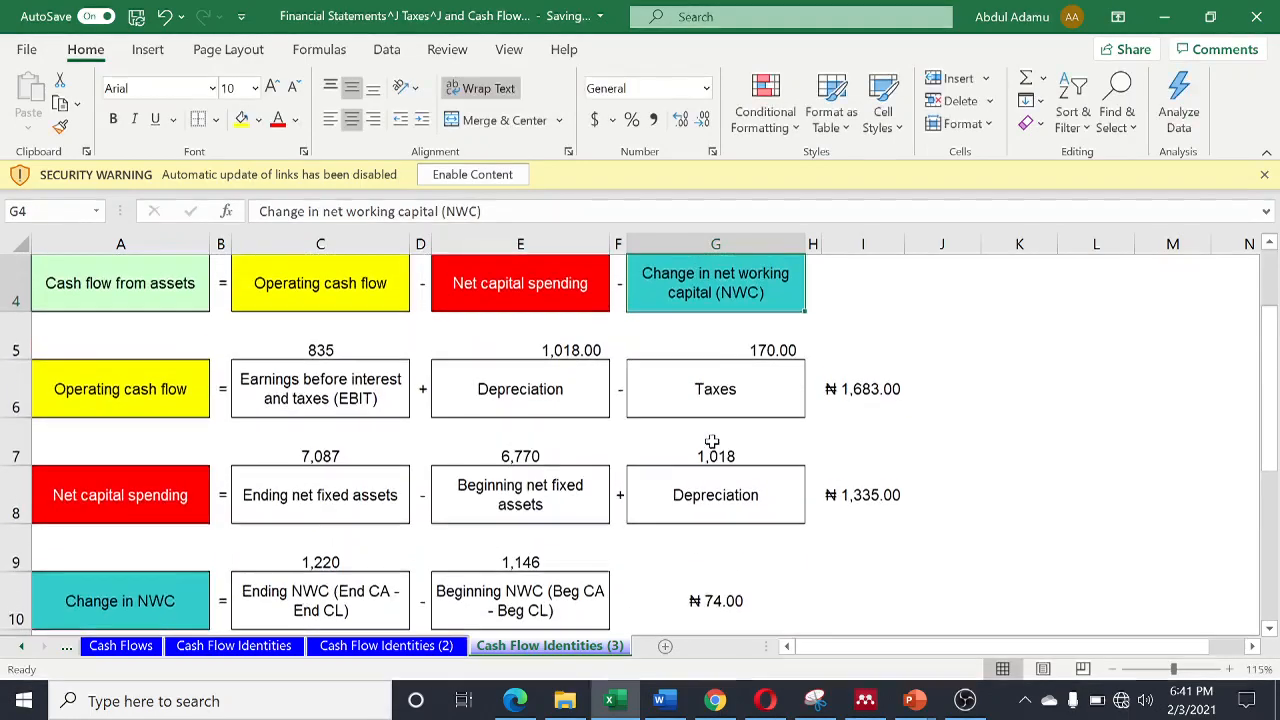
# - Calculate the cash flow from assets in cell I4 with =C3-E3-G3
pyautogui.scroll(1, 965, 353)
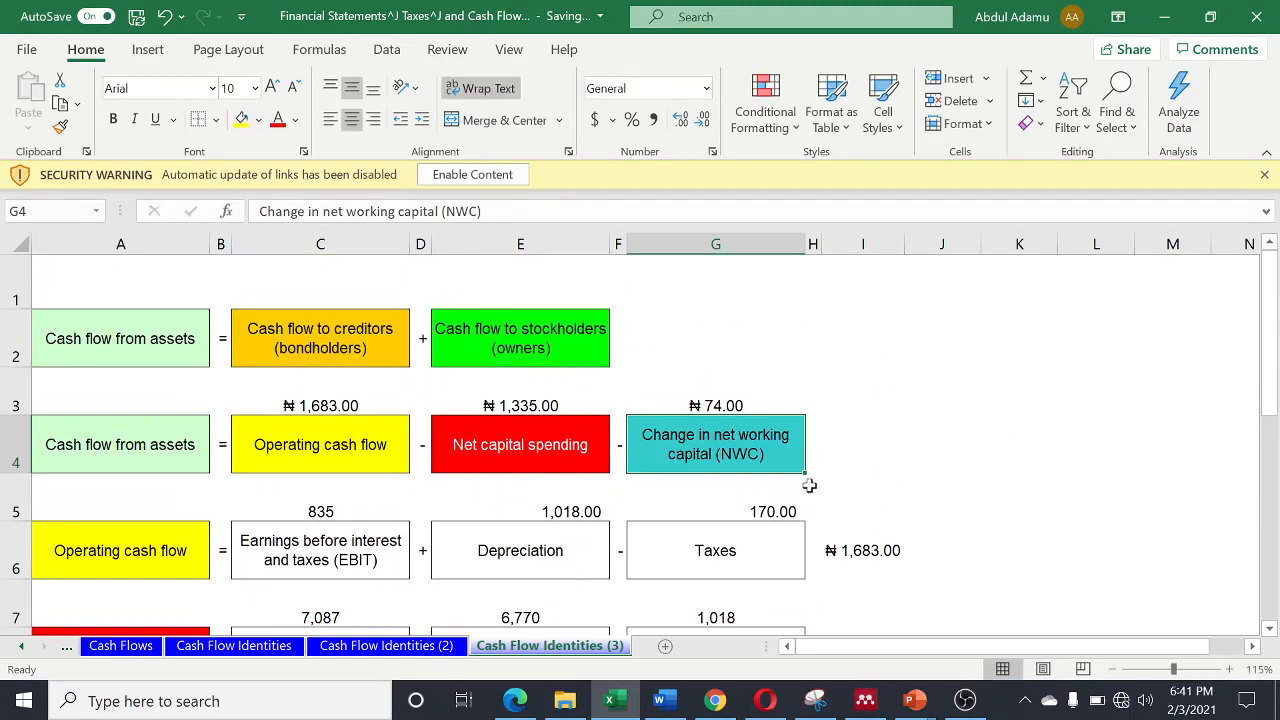
pyautogui.click(885, 444)
pyautogui.write('=')
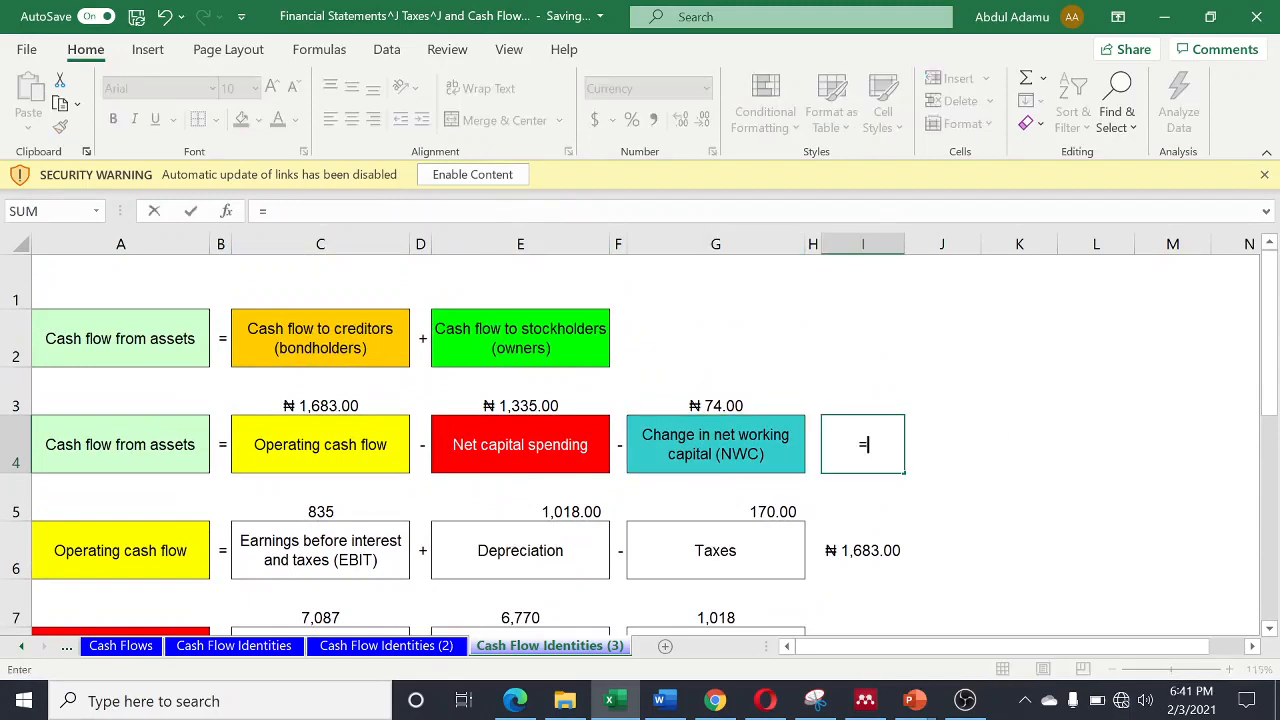
pyautogui.click(329, 406)
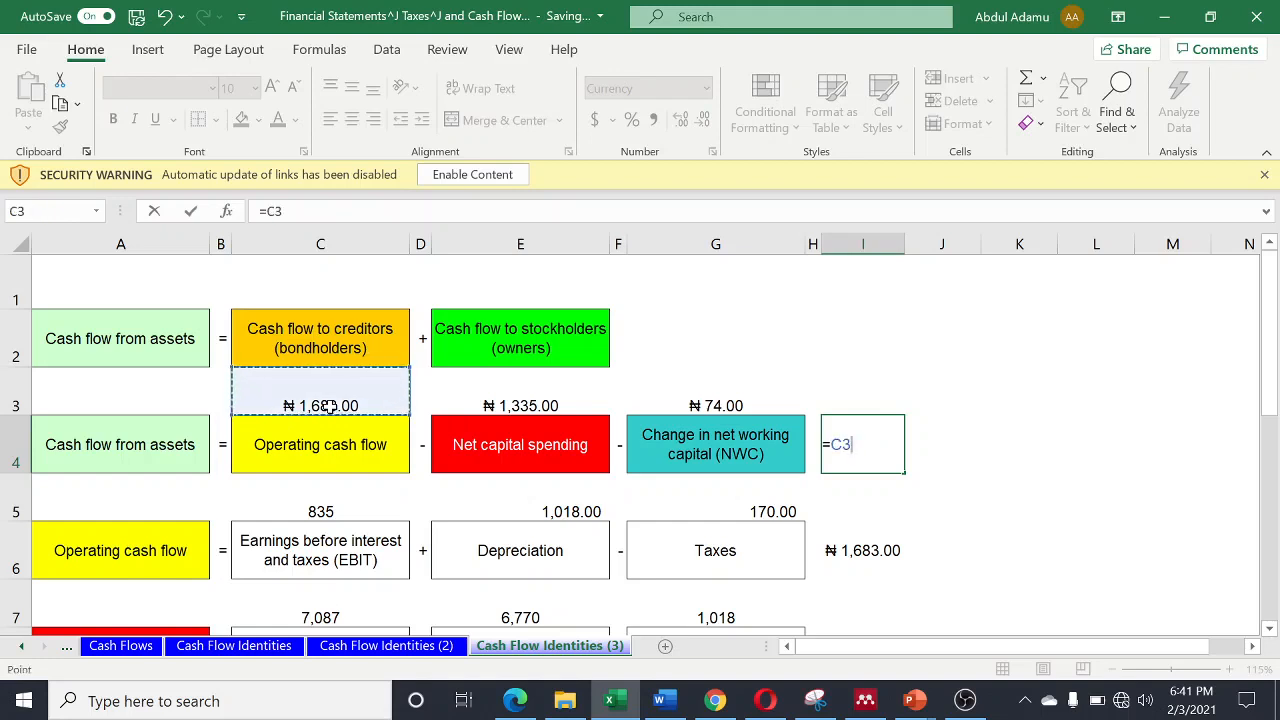
pyautogui.write('-')
pyautogui.click(530, 398)
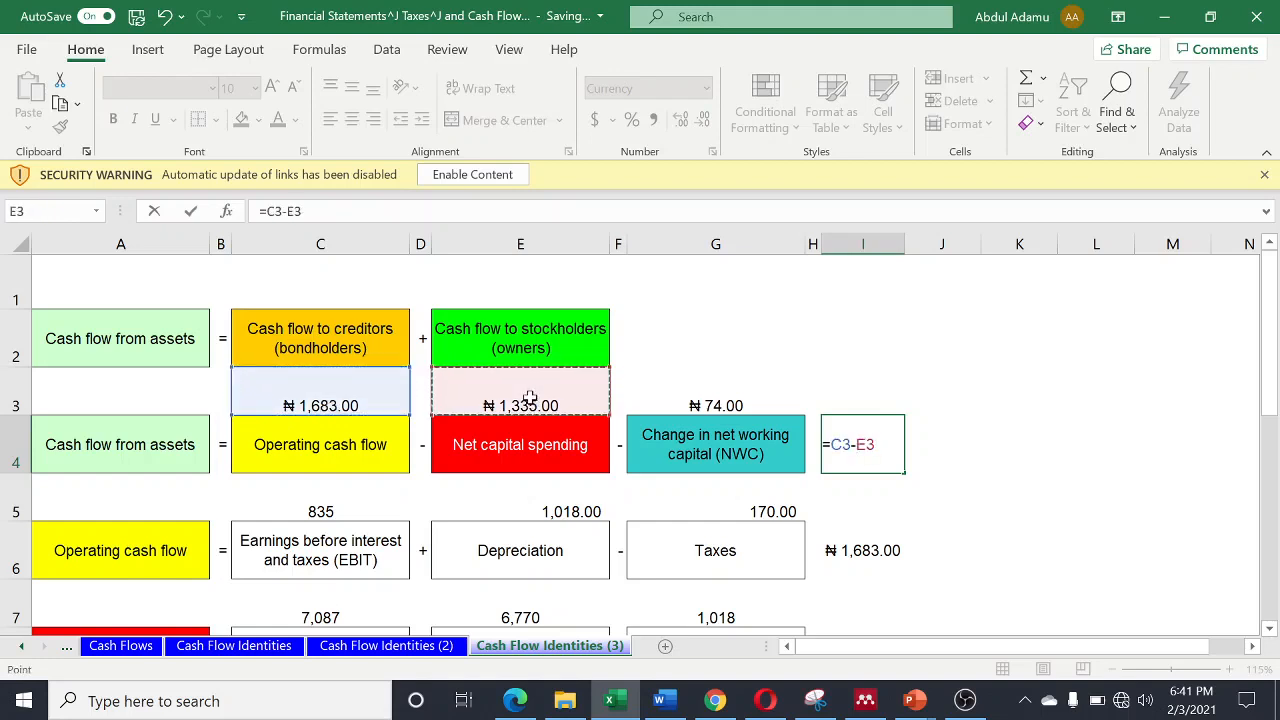
pyautogui.write('-')
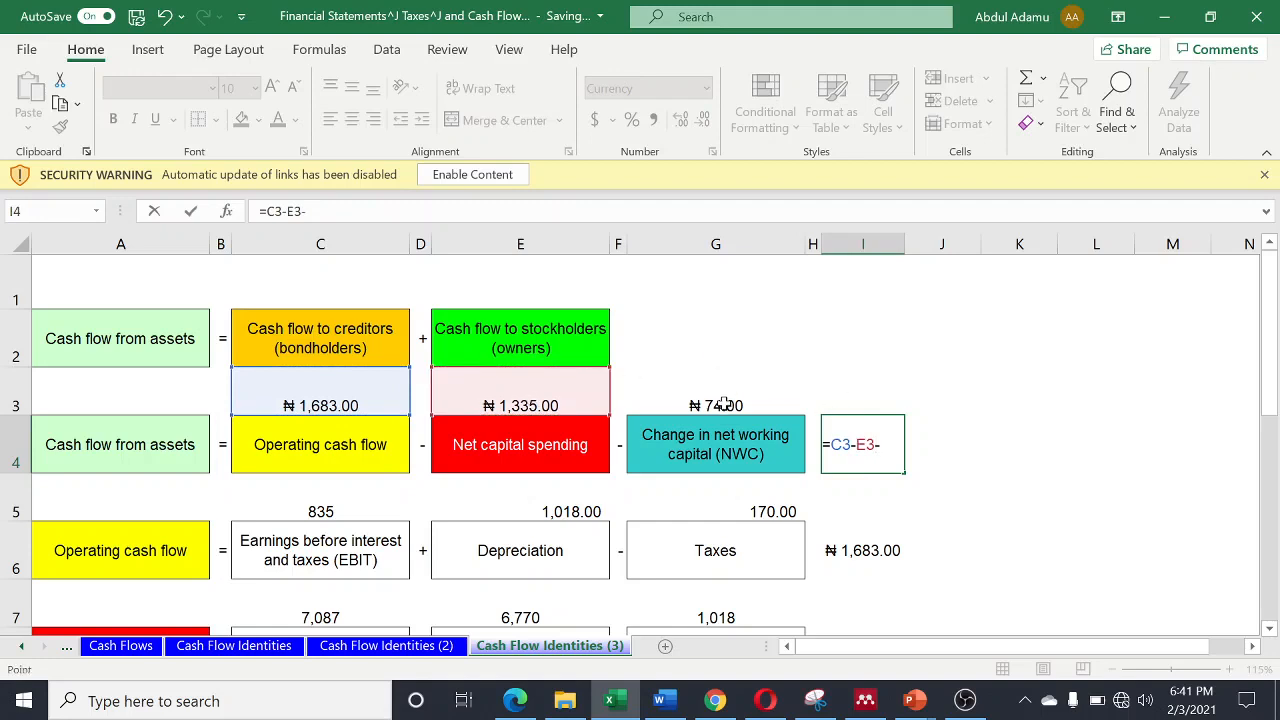
pyautogui.click(725, 403)
pyautogui.press('Return')
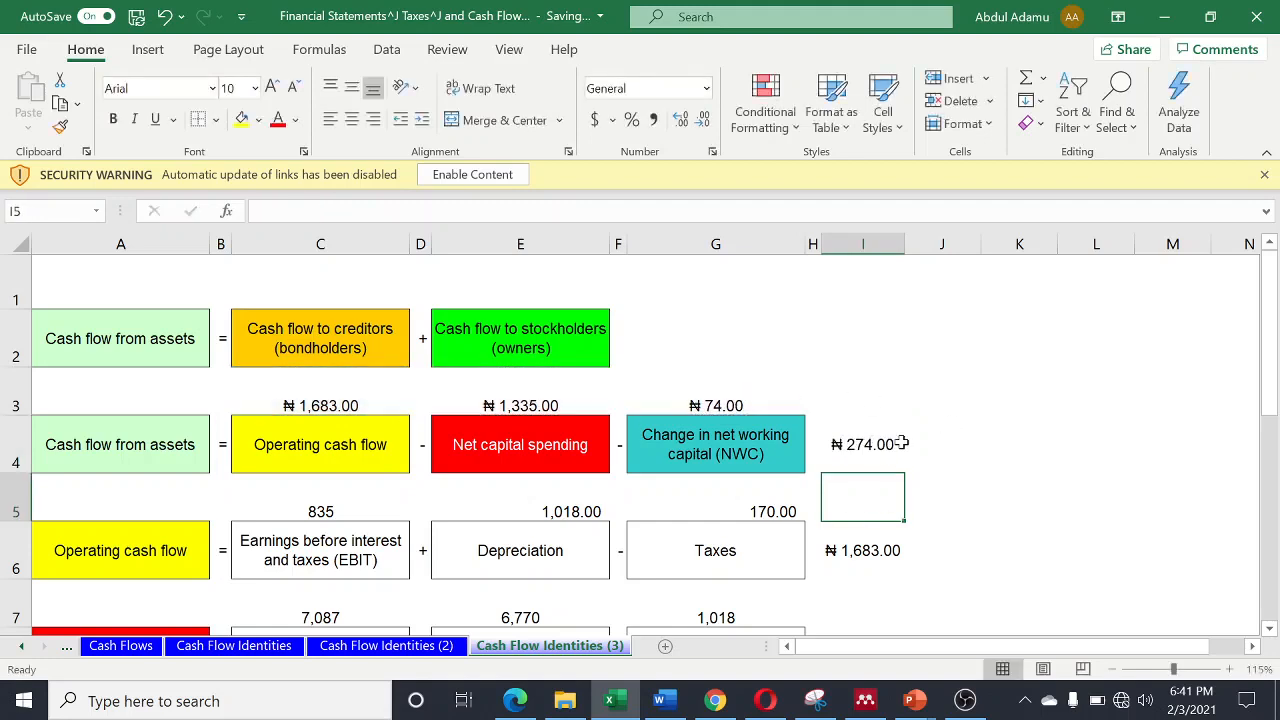
pyautogui.click(707, 328)
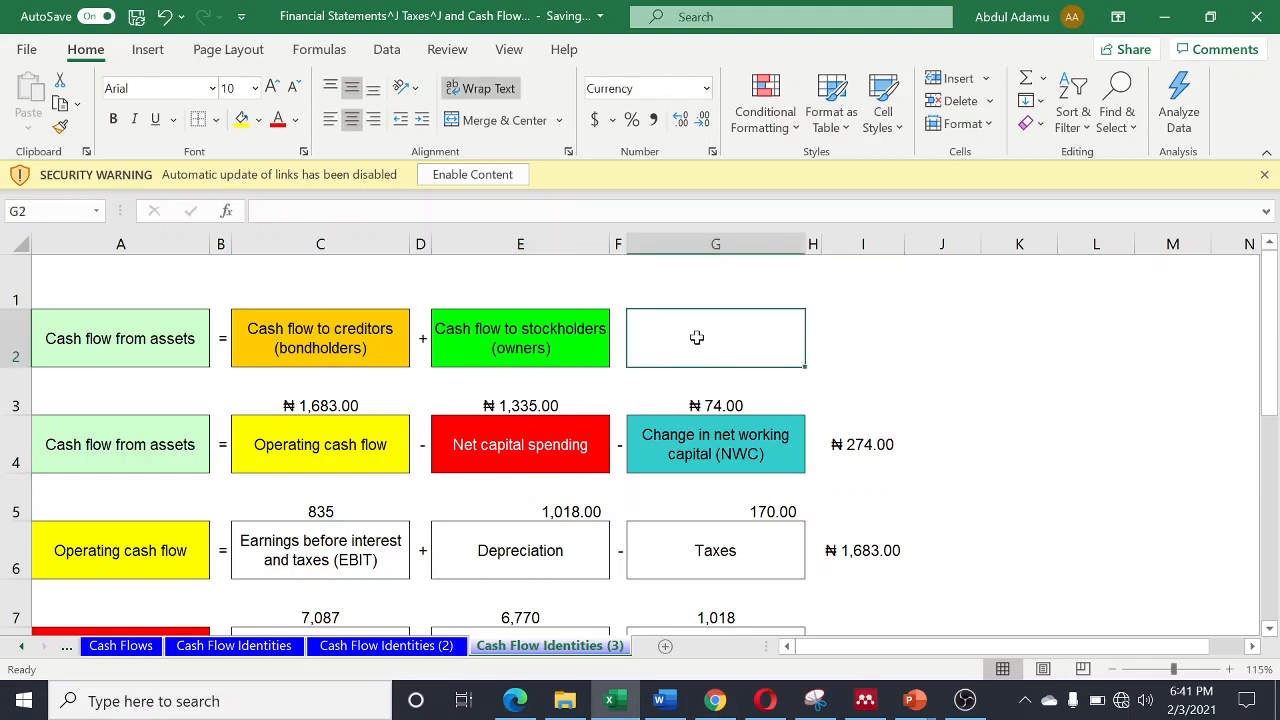
pyautogui.write('=')
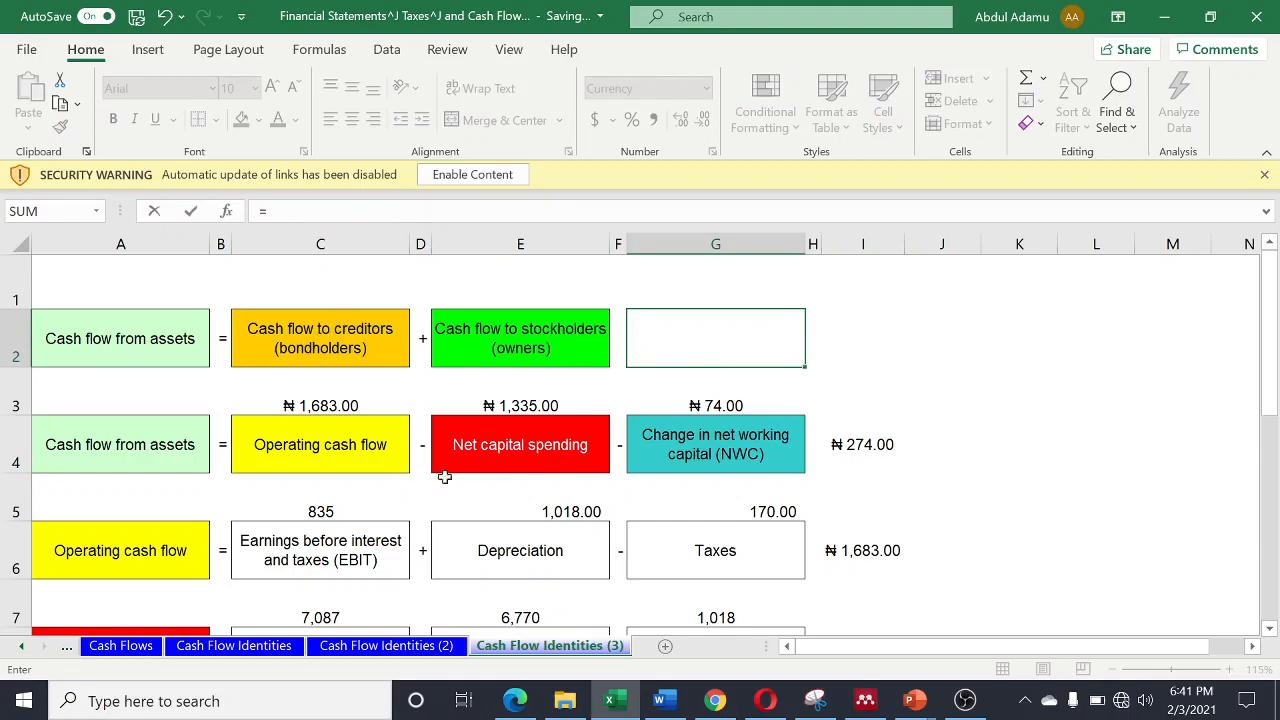
pyautogui.scroll(-3, 444, 477)
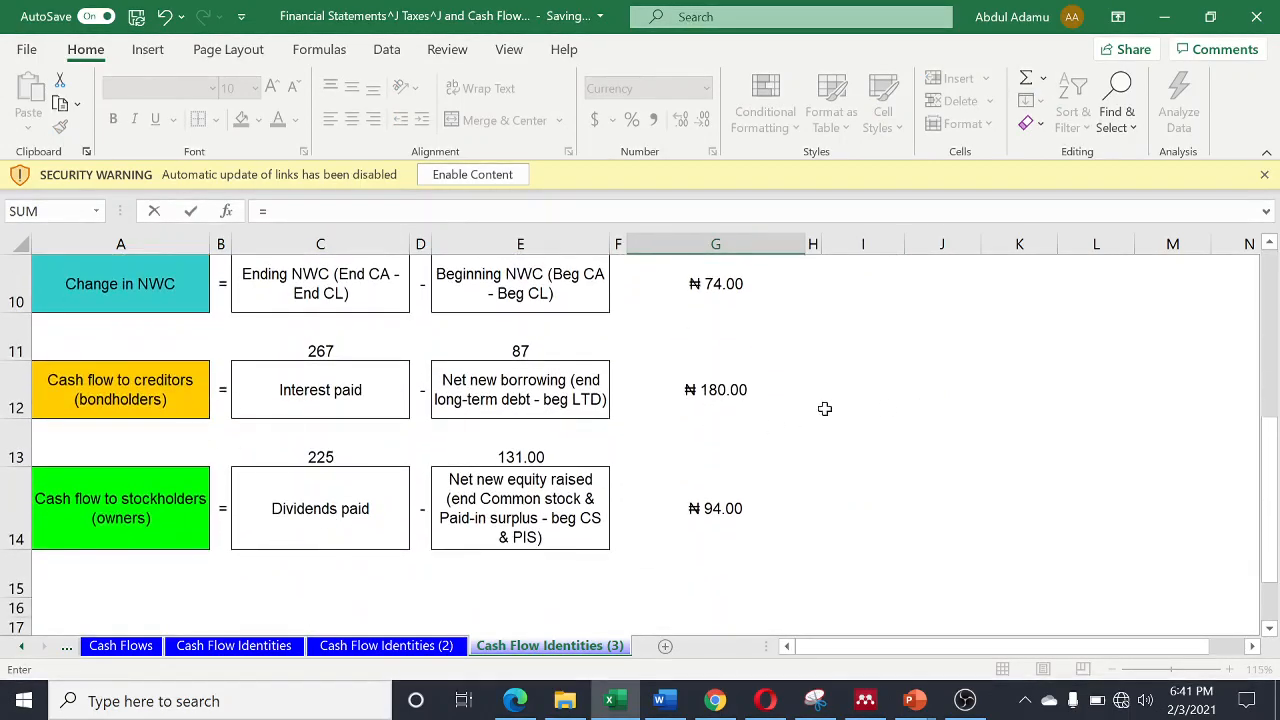
pyautogui.click(715, 393)
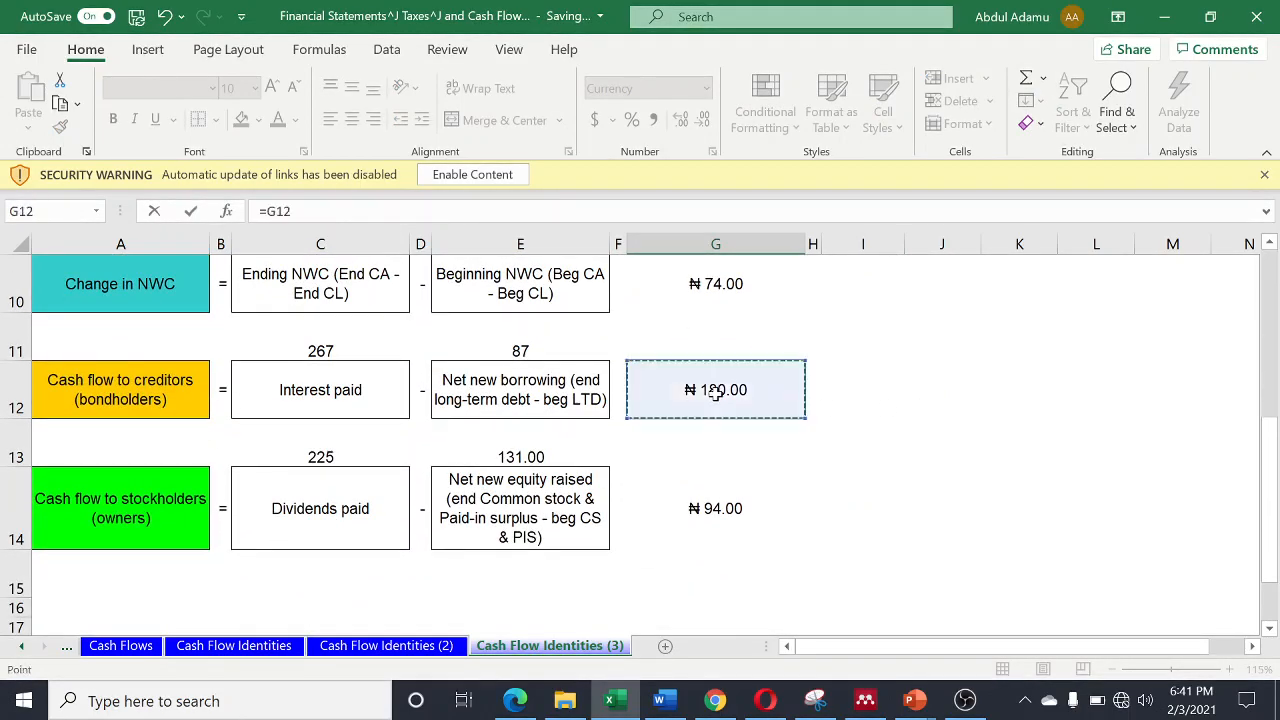
pyautogui.press('Return')
pyautogui.scroll(1, 660, 330)
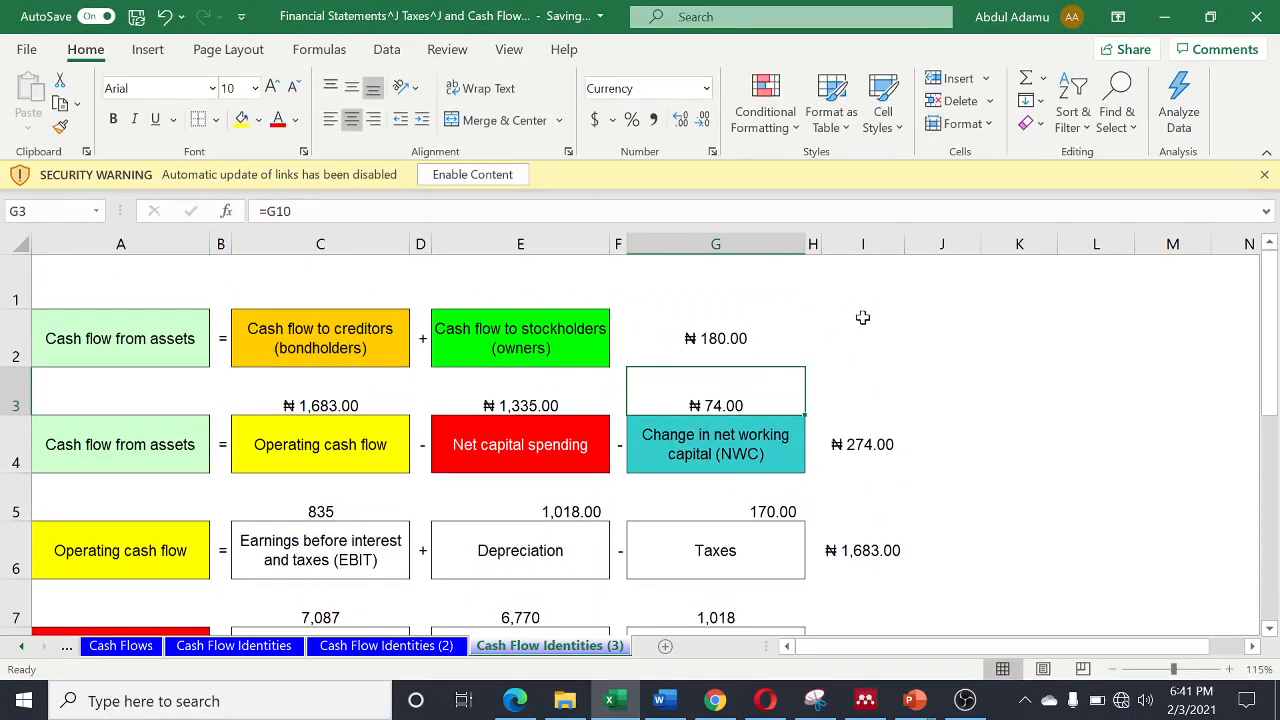
pyautogui.press('Up')
pyautogui.press('Delete')
# - Link cell C1, above Cash flow to creditors, to the cash flow to creditors result with =G12
pyautogui.click(319, 288)
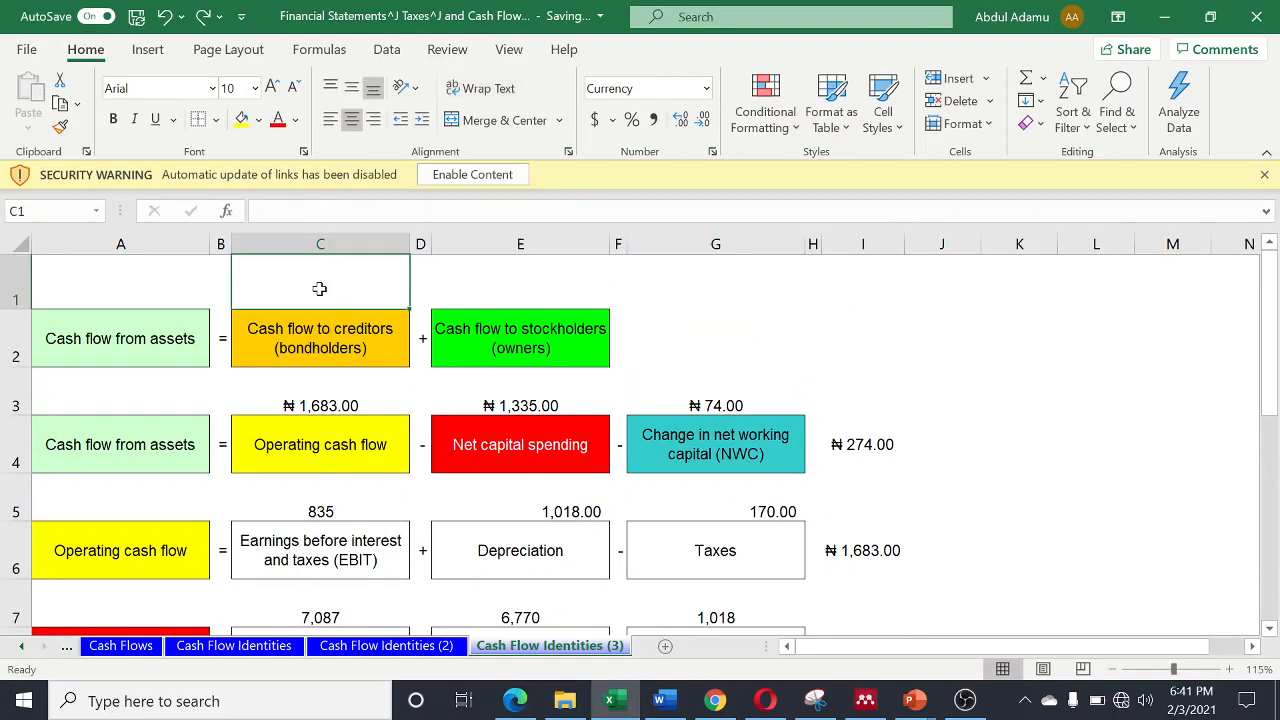
pyautogui.write('=')
pyautogui.scroll(-2, 550, 430)
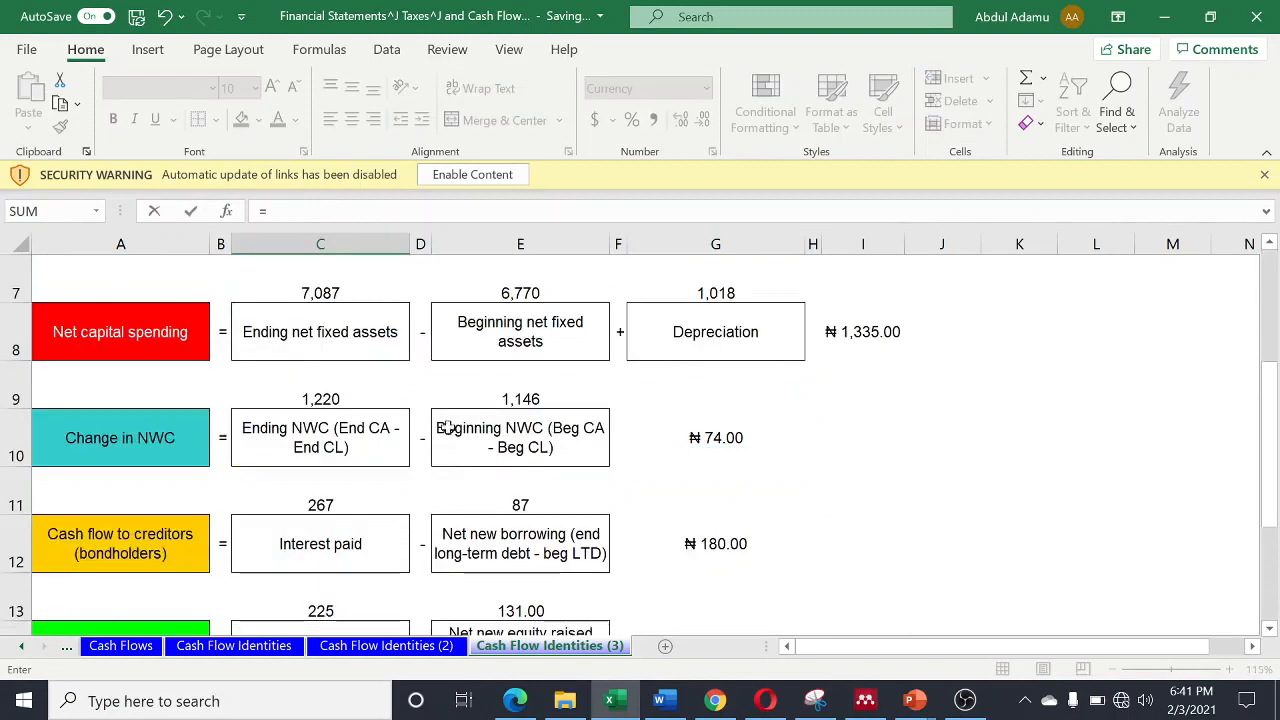
pyautogui.click(699, 540)
pyautogui.press('Return')
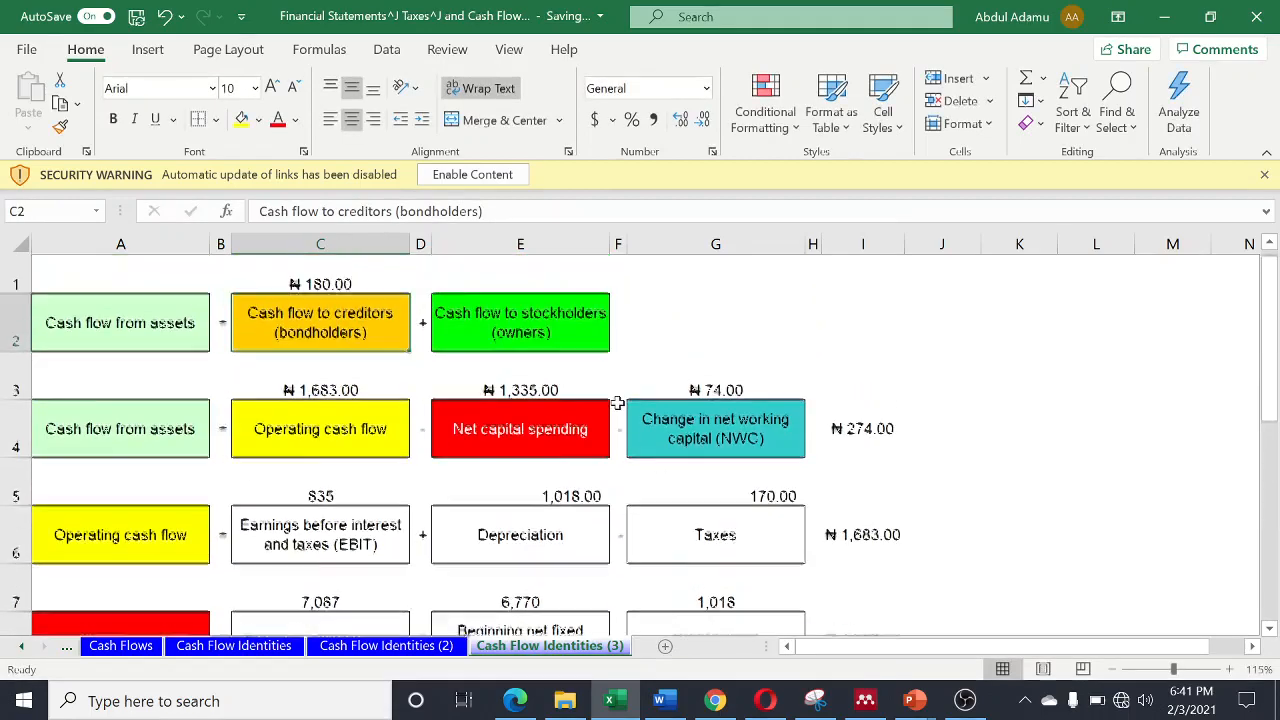
# - Link cell E1, above Cash flow to stockholders, to the cash flow to stockholders result with =G14
pyautogui.click(520, 297)
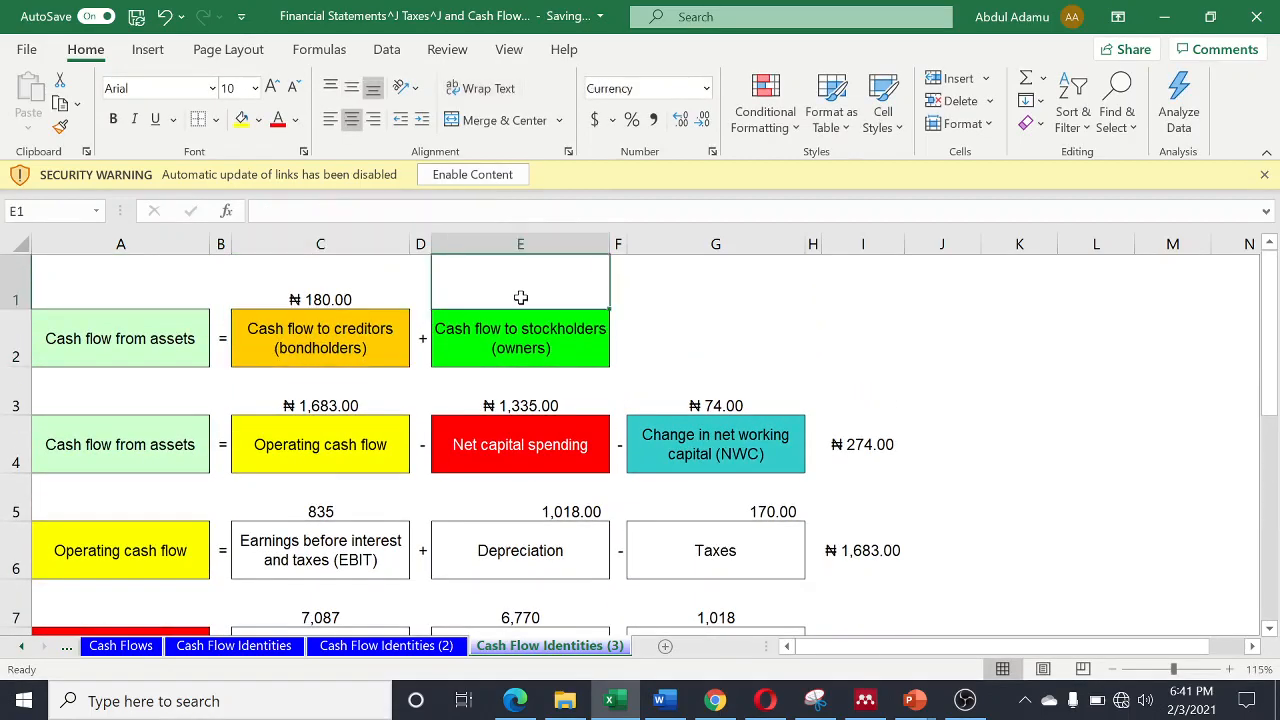
pyautogui.write('=')
pyautogui.scroll(-3, 655, 480)
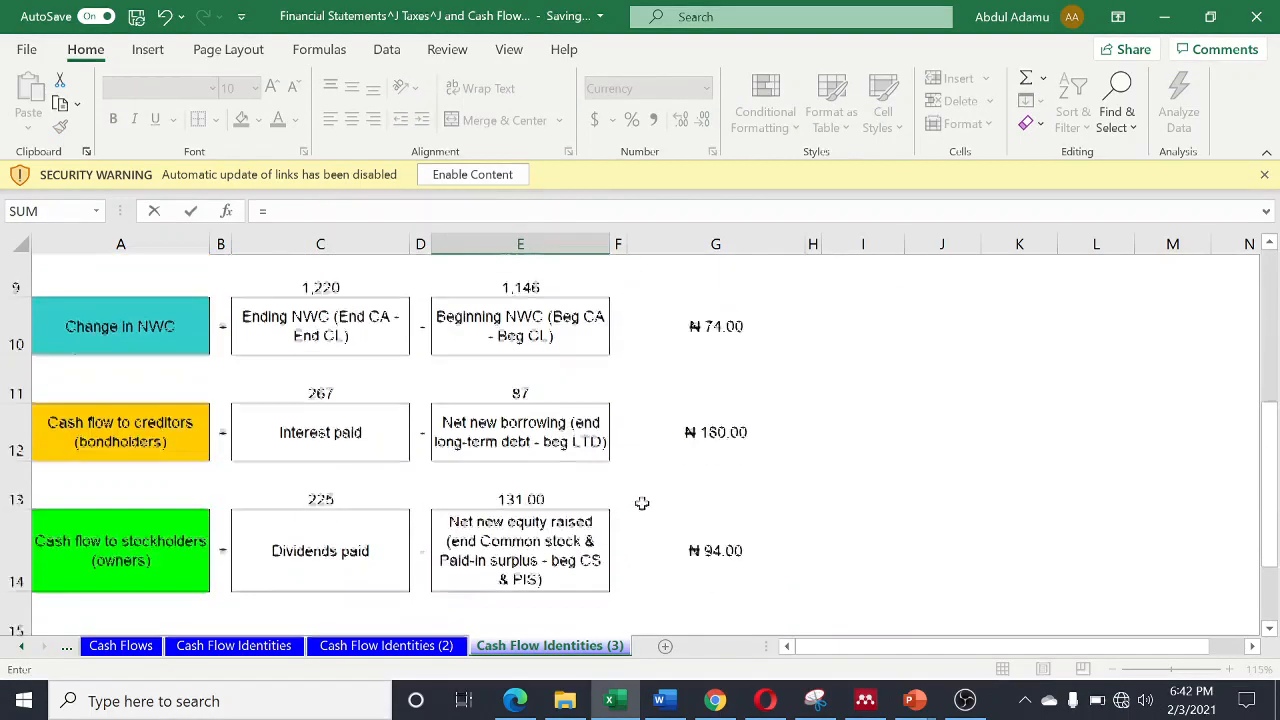
pyautogui.click(731, 510)
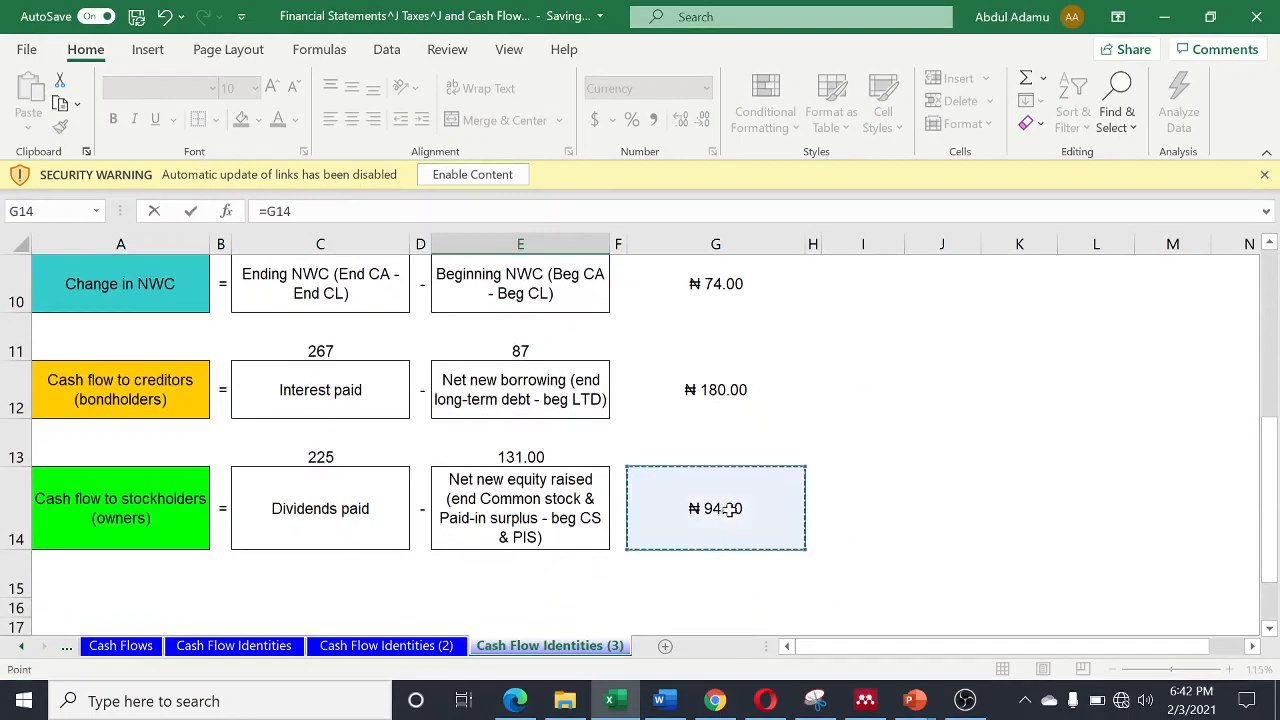
pyautogui.press('Return')
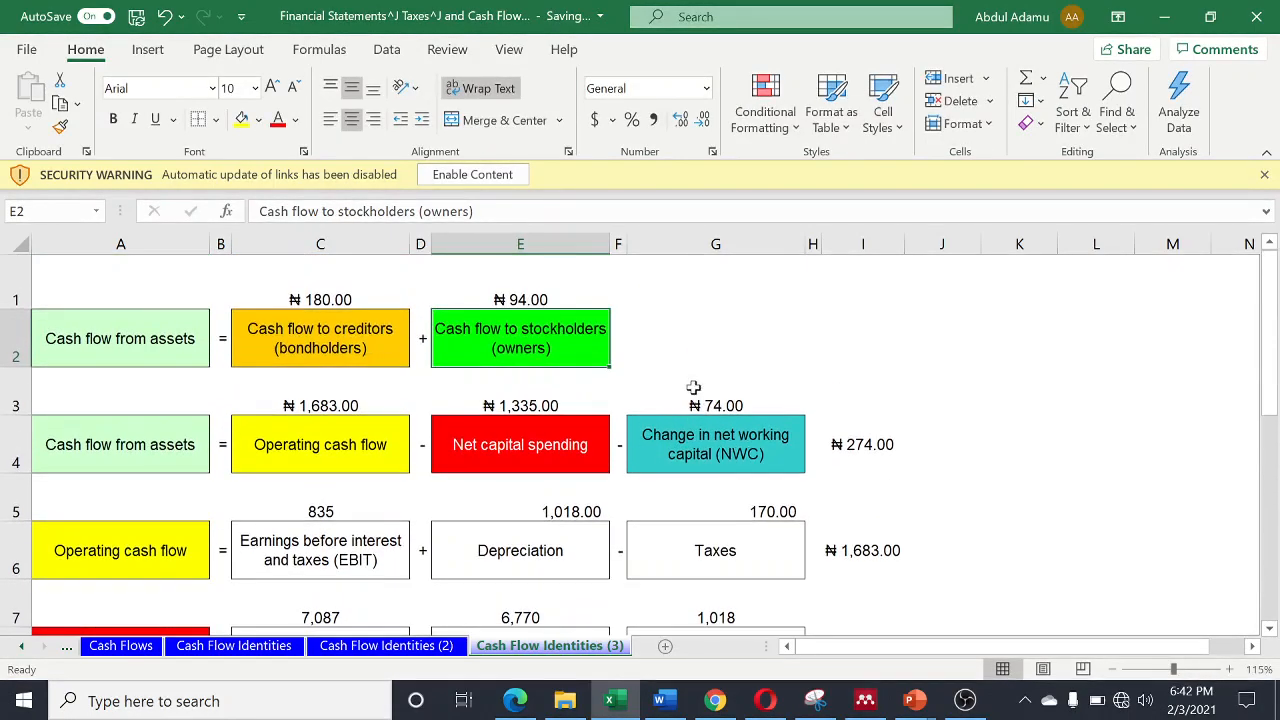
# - Calculate the cash flow from assets in cell G2 as creditors plus stockholders cash flow with =C1+E1
pyautogui.click(697, 346)
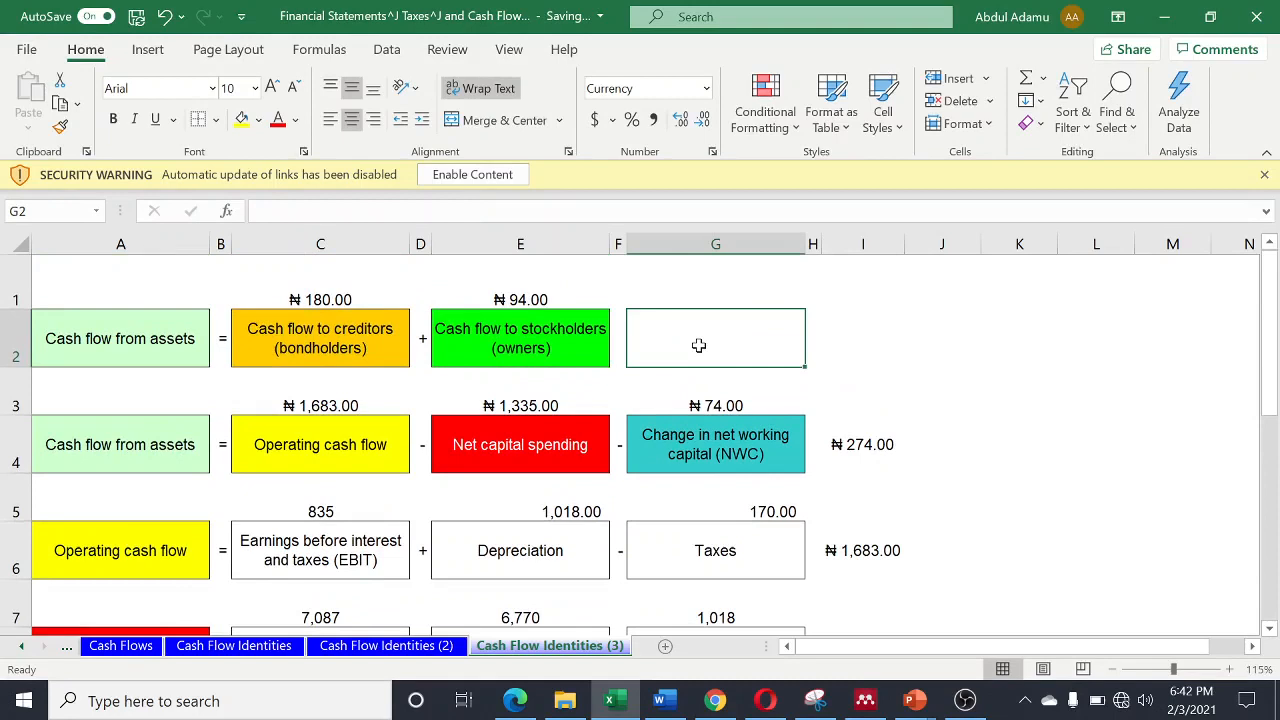
pyautogui.write('=')
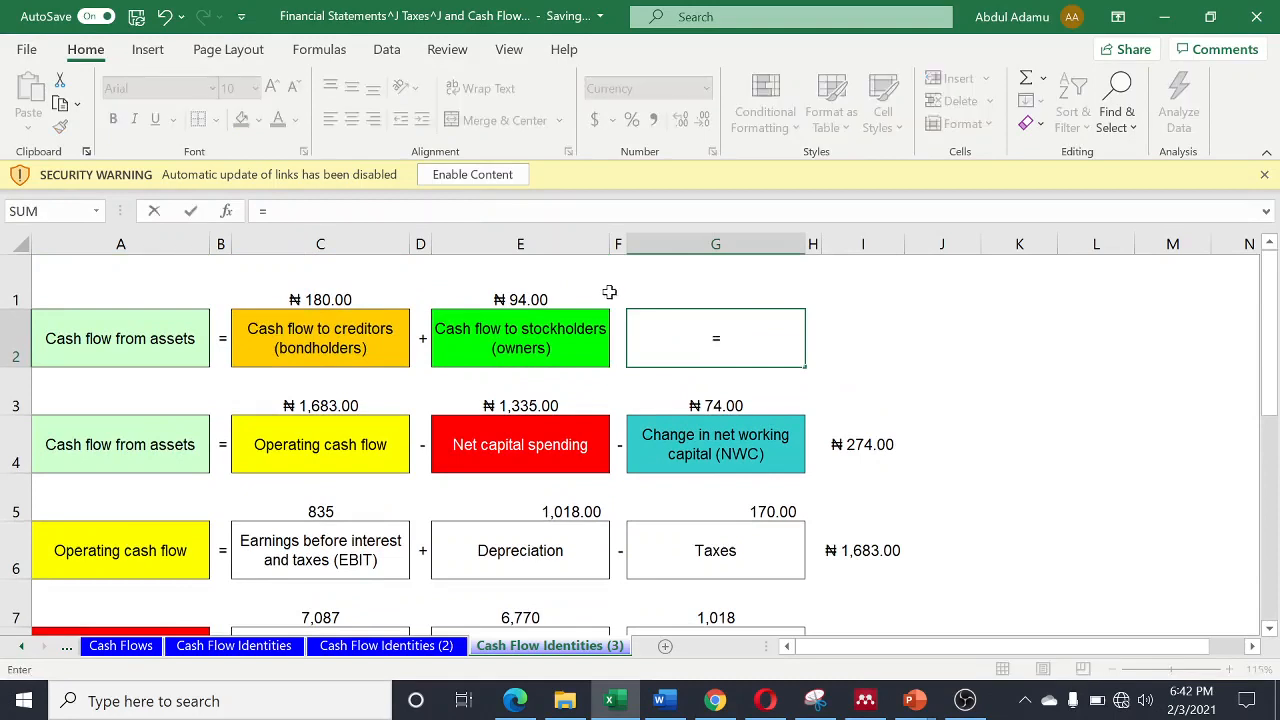
pyautogui.click(332, 297)
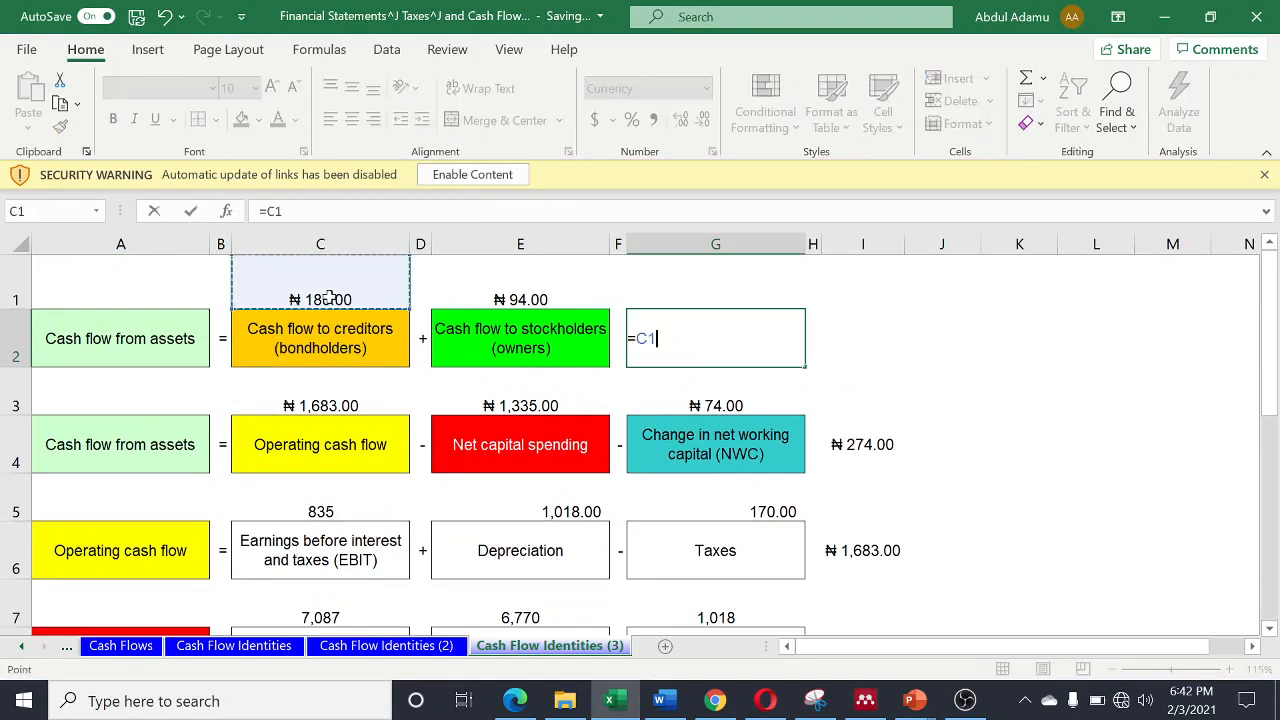
pyautogui.write('+')
pyautogui.click(512, 300)
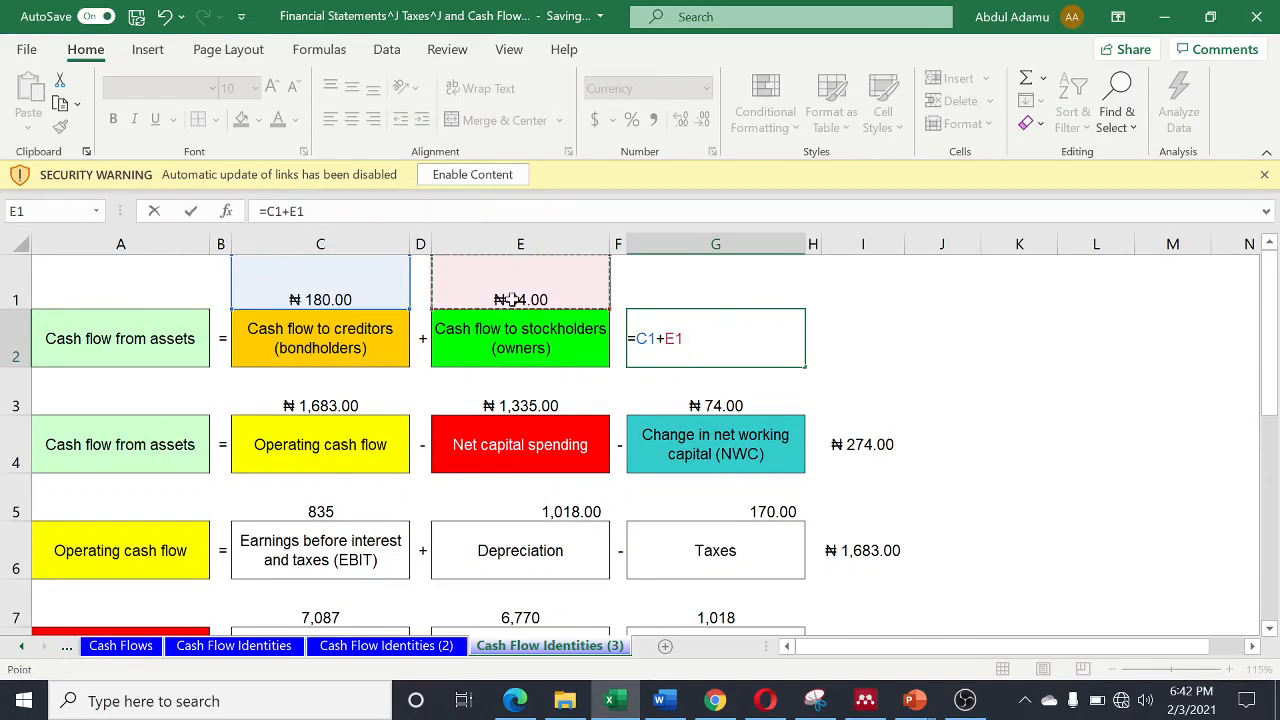
pyautogui.press('Return')
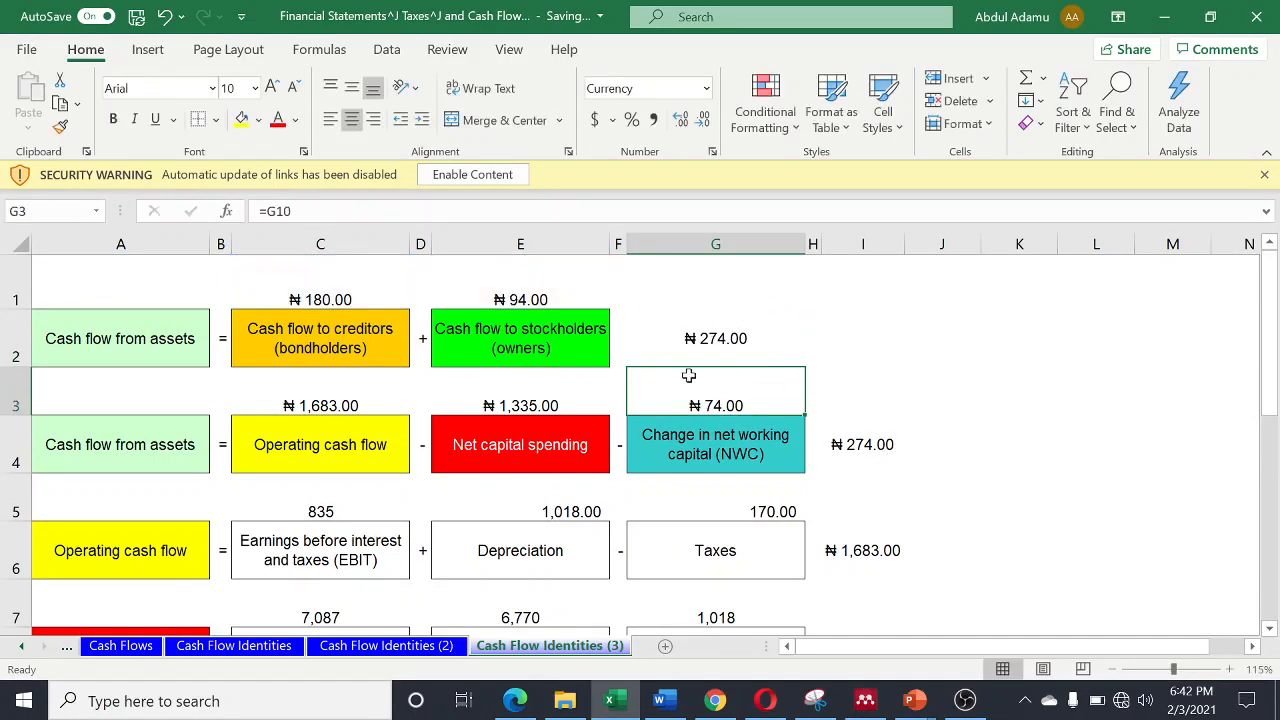
# - Review the cash flow from assets result in G2 against the other identities, down to cash flow to stockholders in row 14
pyautogui.click(729, 338)
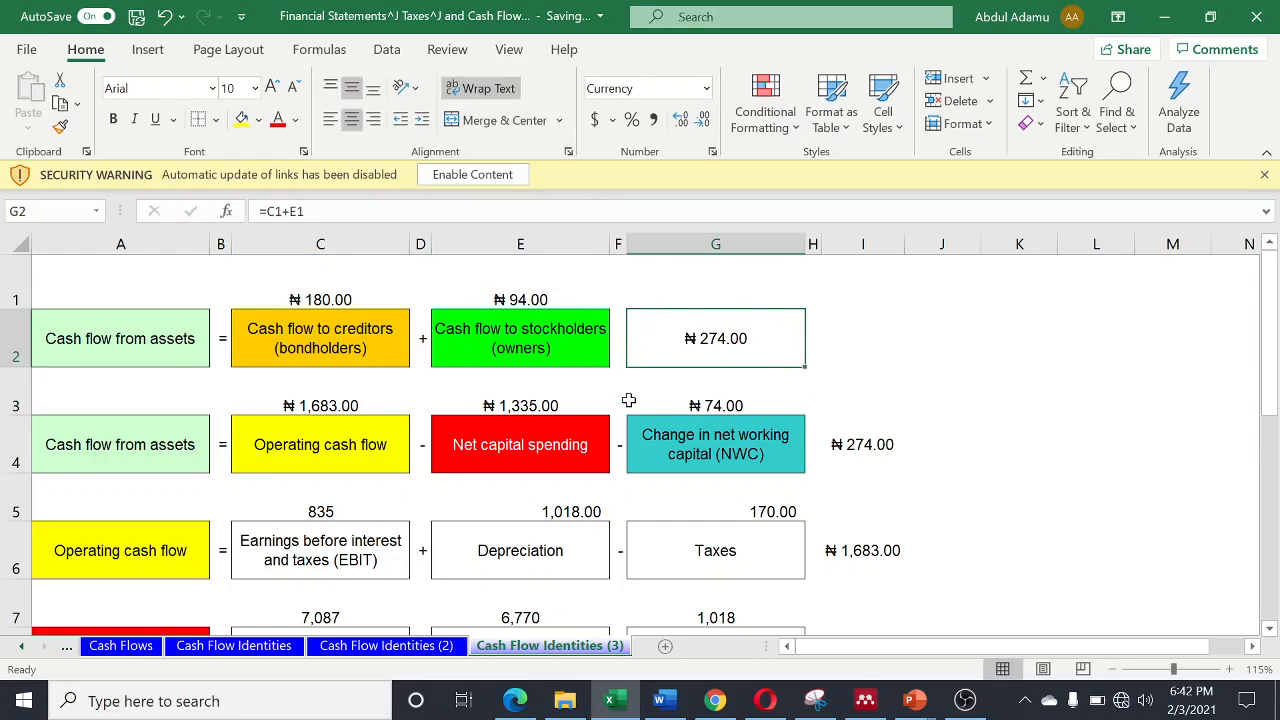
pyautogui.scroll(-1, 628, 400)
pyautogui.scroll(1, 634, 394)
pyautogui.scroll(-1, 725, 410)
pyautogui.scroll(-1, 725, 412)
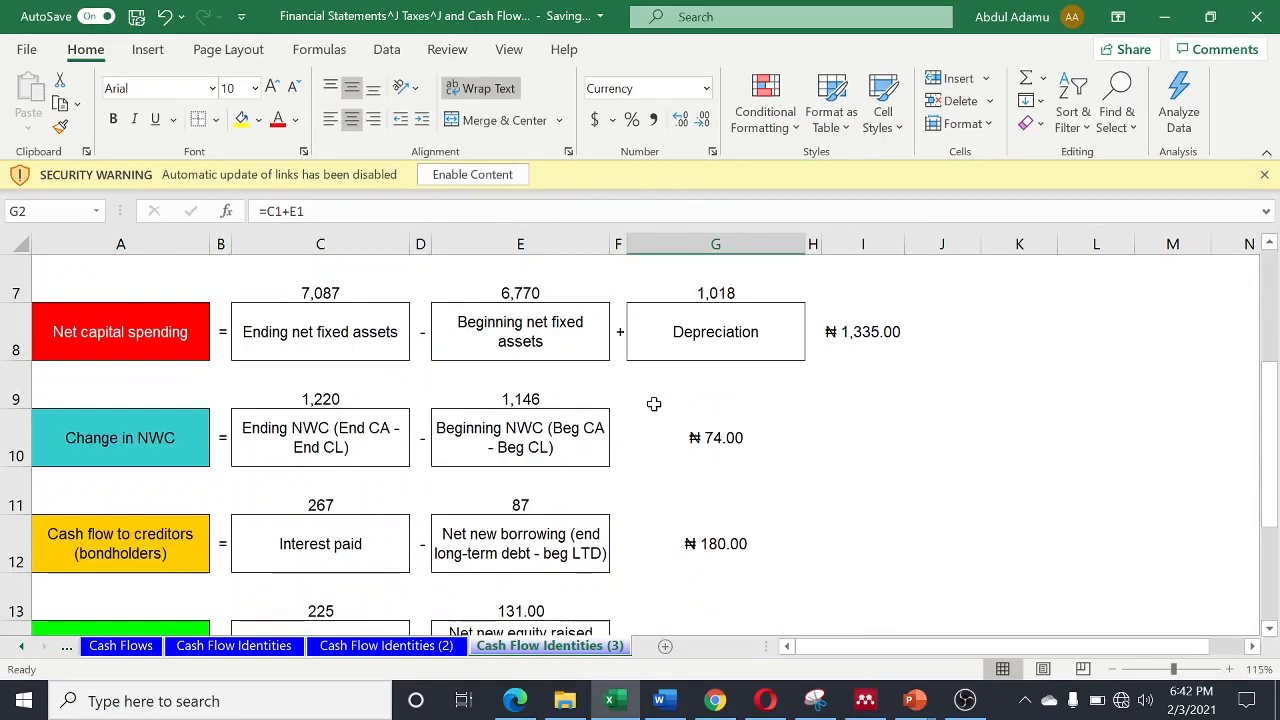
pyautogui.scroll(-1, 656, 408)
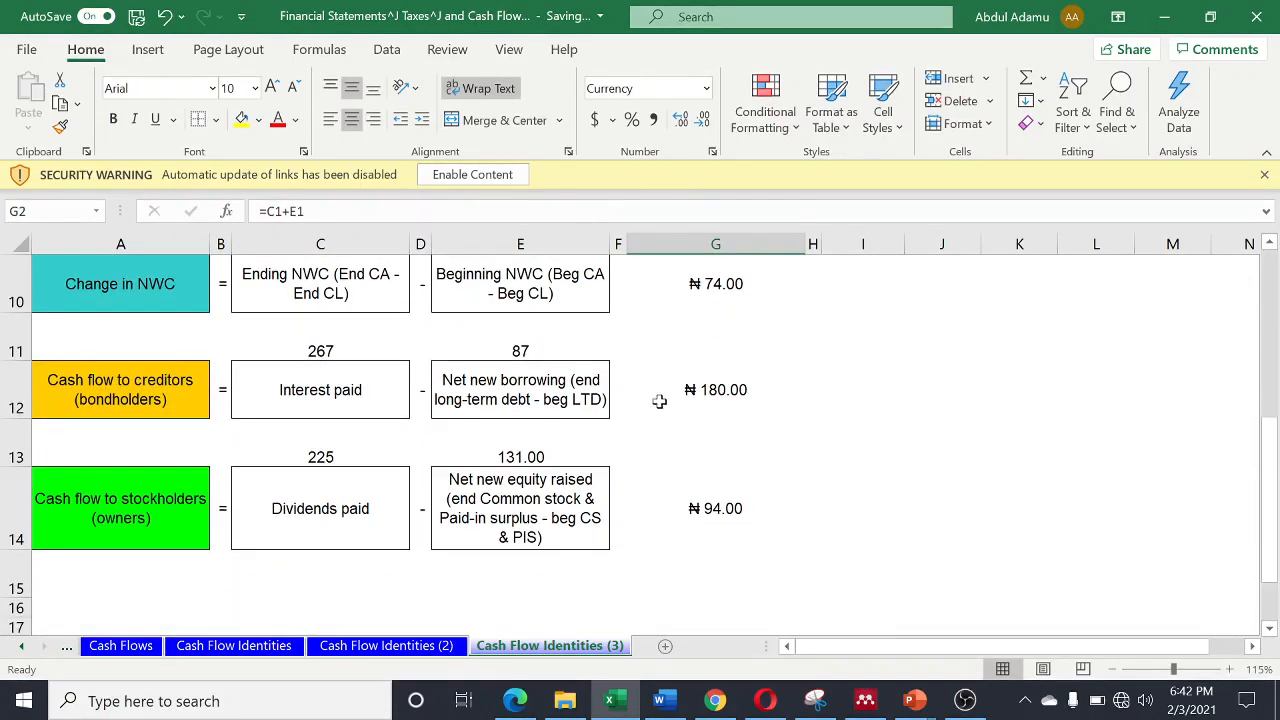
pyautogui.scroll(3, 659, 401)
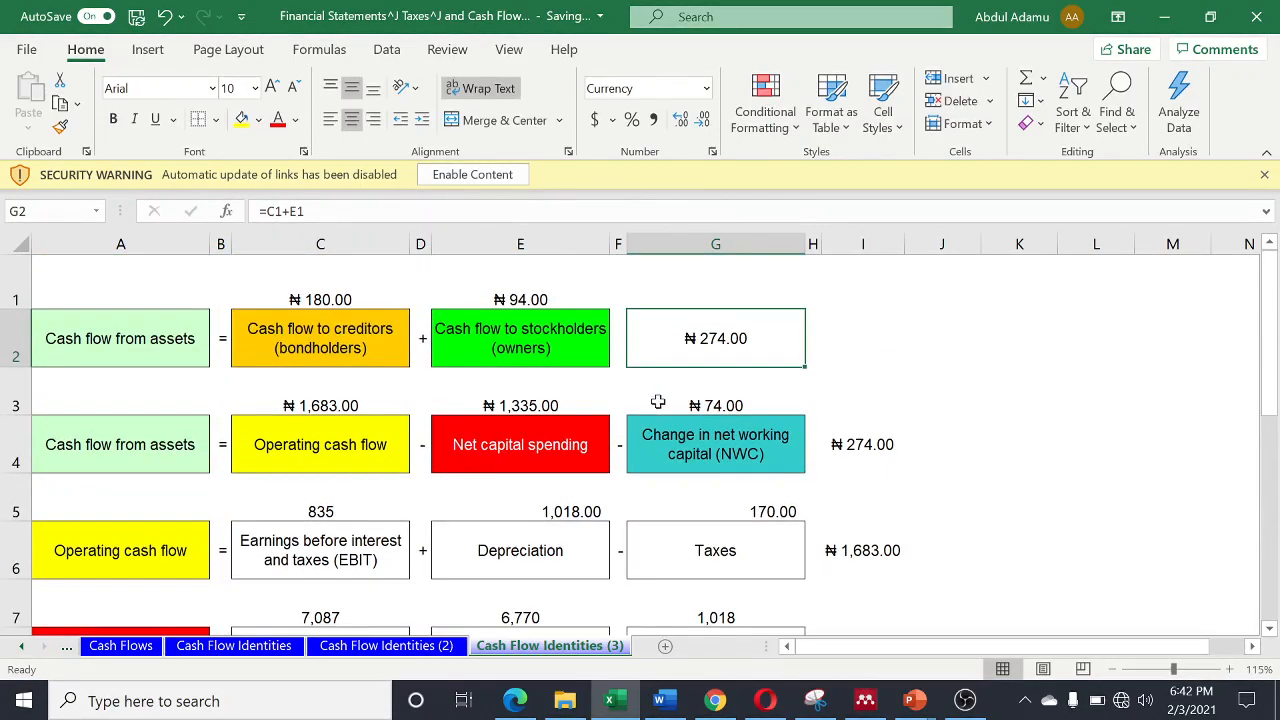